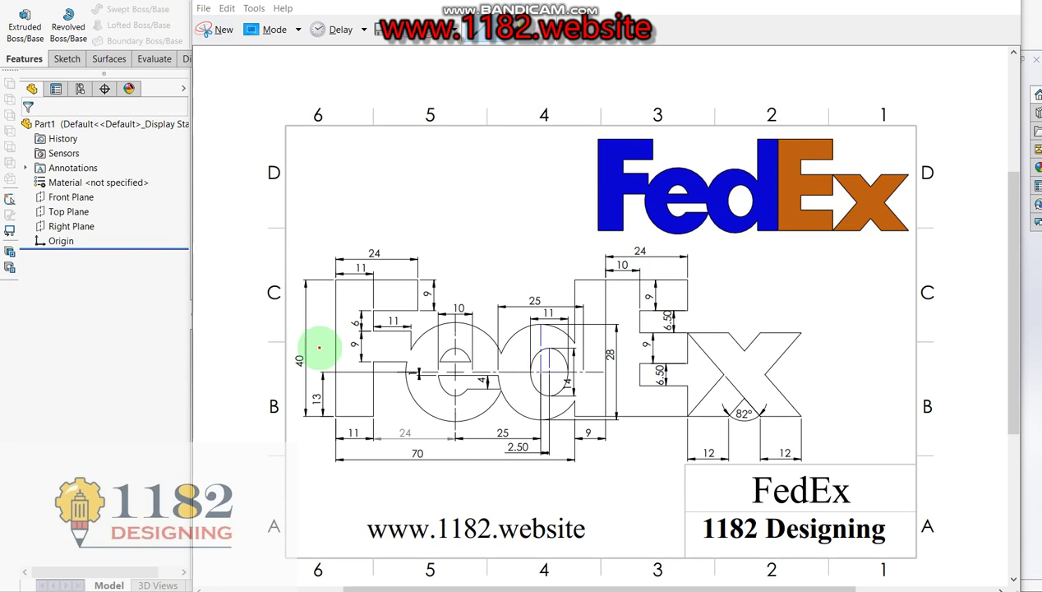
Step: In Part1, start an Extruded Boss/Base sketch on the Front Plane
left_click(100, 349)
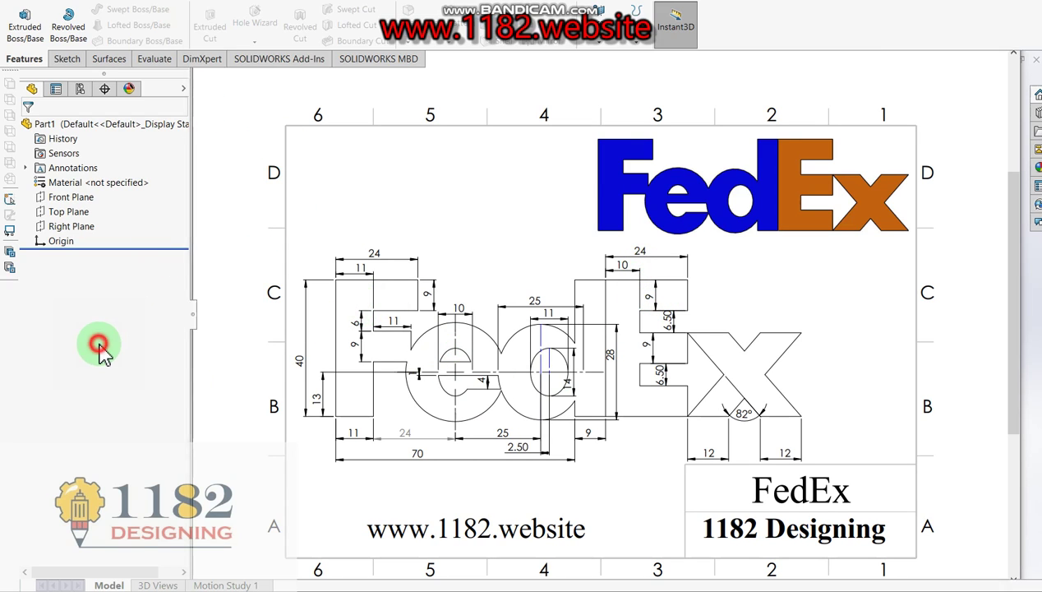
left_click(27, 21)
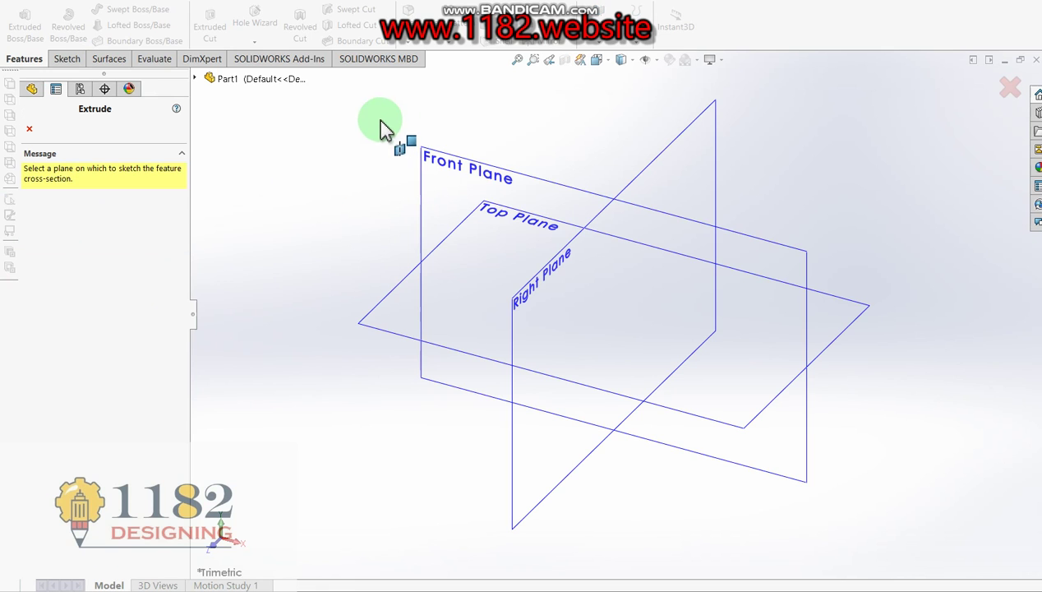
left_click(432, 181)
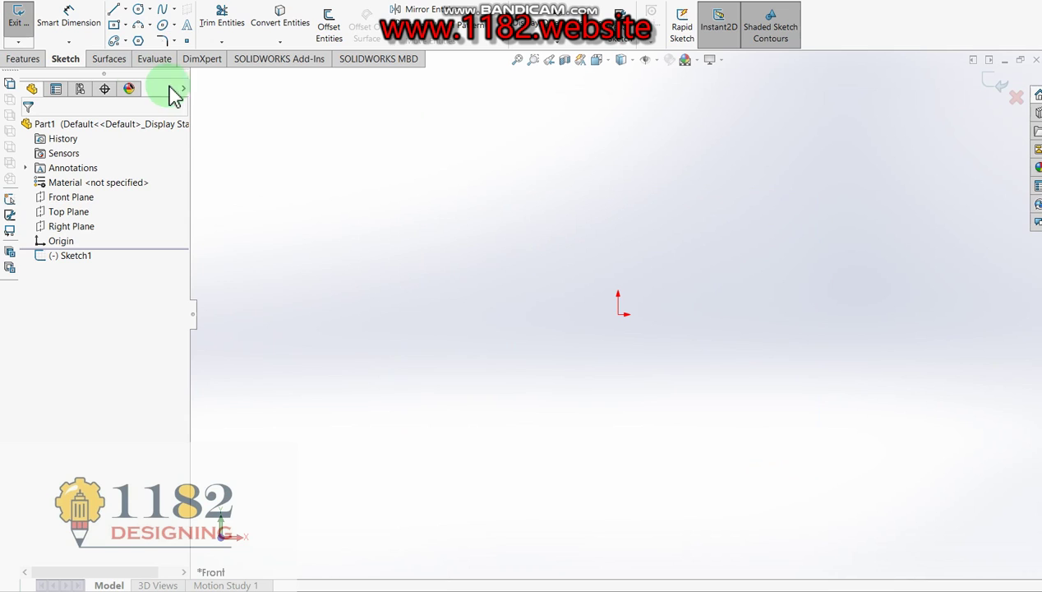
Step: Draw the closed F outline with straight lines, starting and ending at the origin
left_click(116, 9)
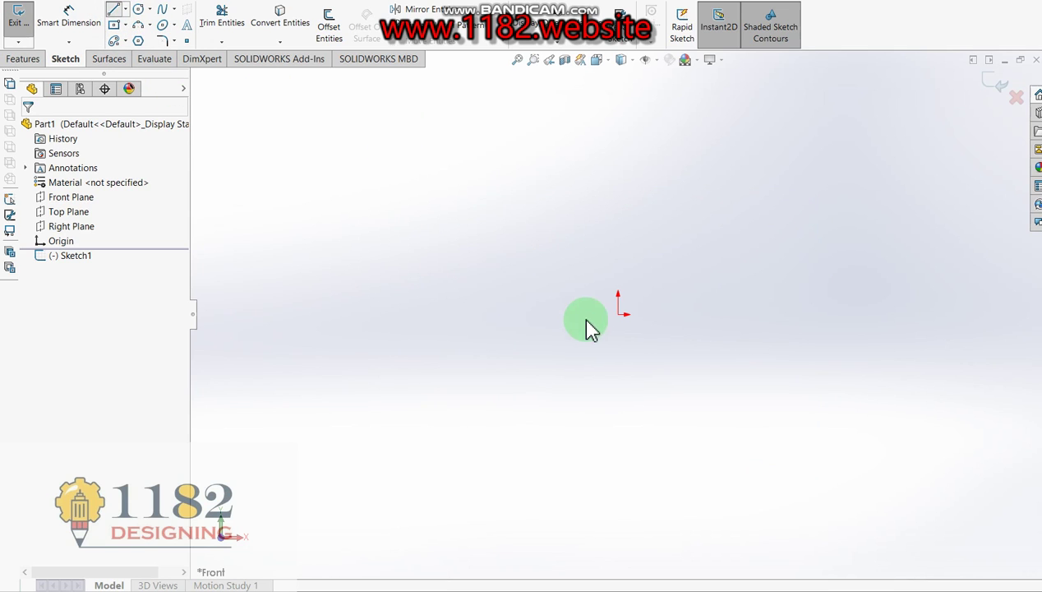
left_click(618, 314)
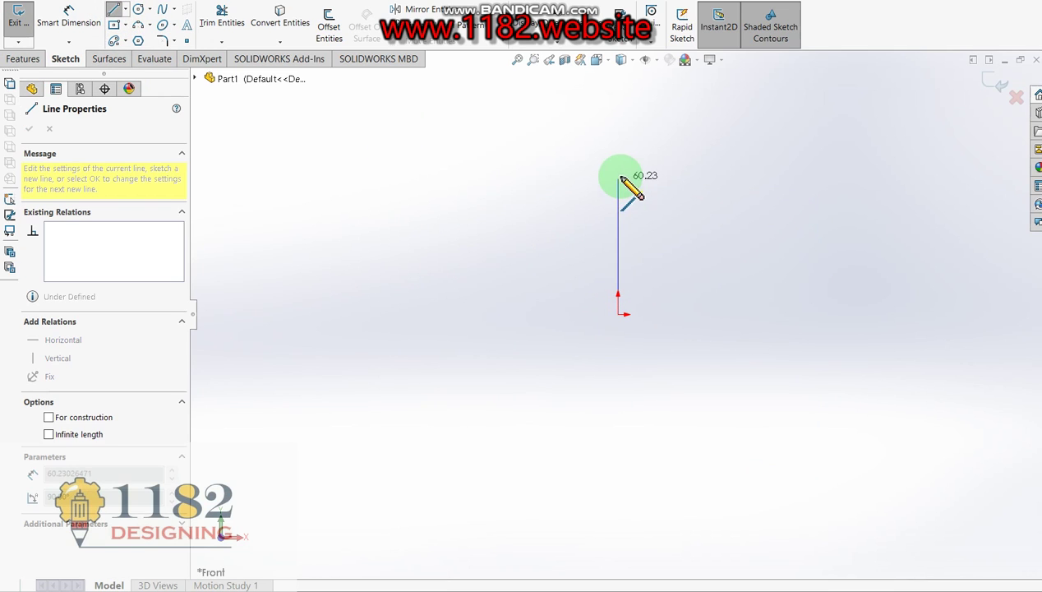
left_click(618, 132)
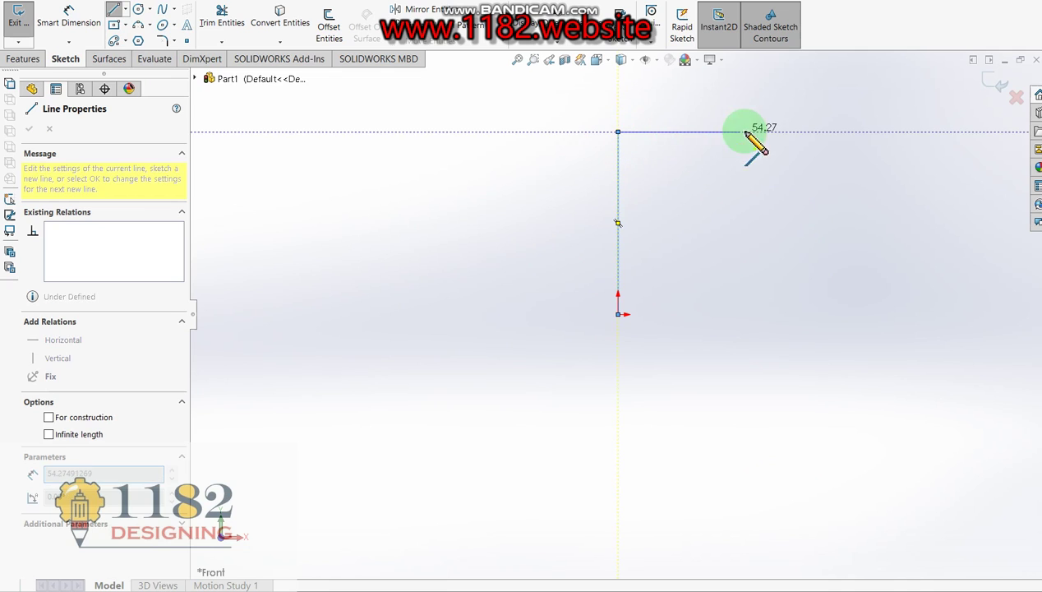
left_click(790, 132)
left_click(790, 178)
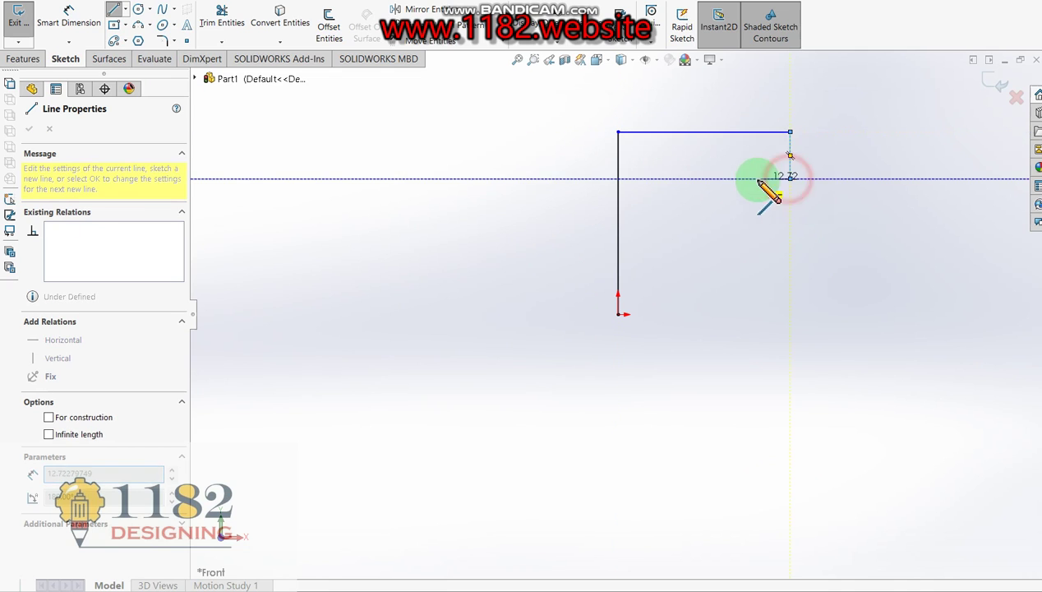
left_click(693, 179)
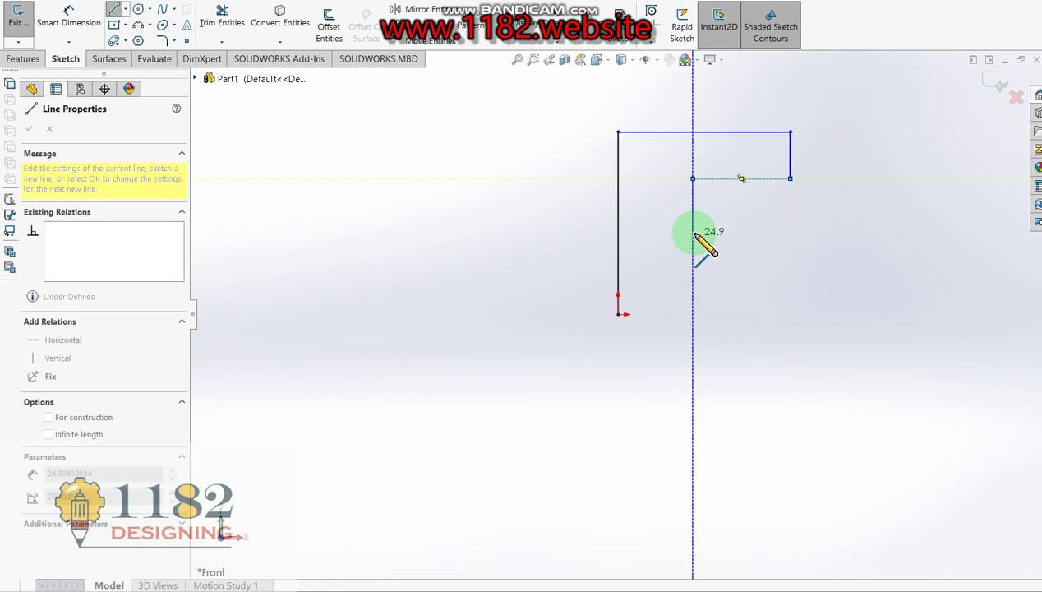
left_click(693, 217)
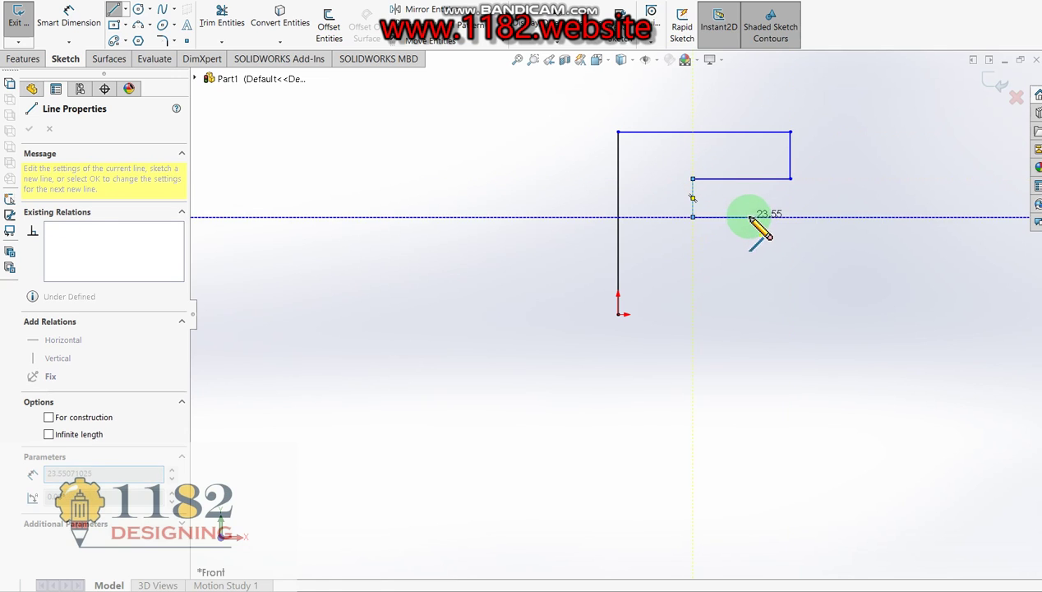
left_click(769, 217)
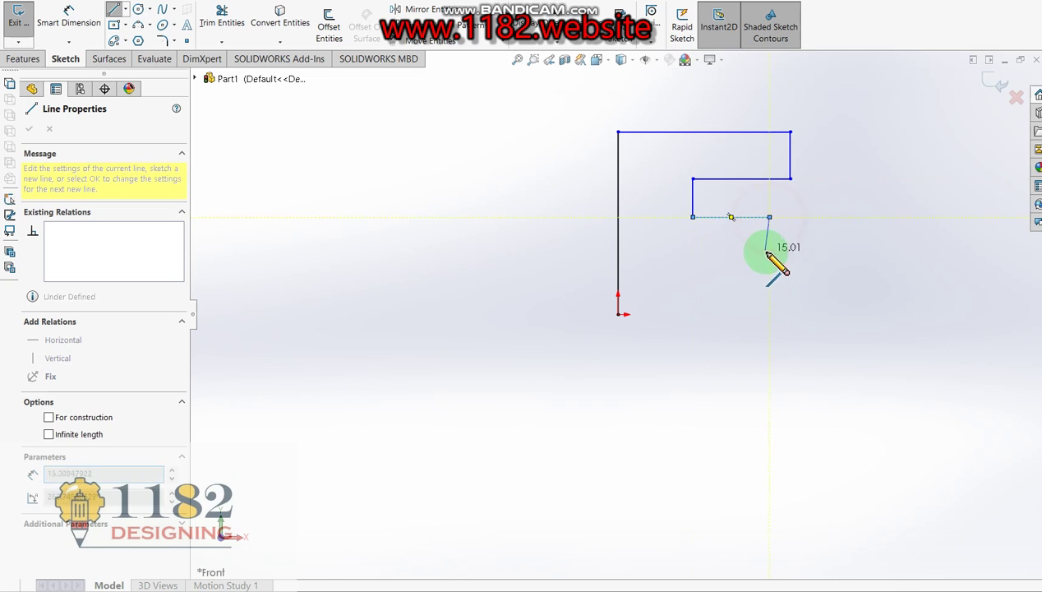
left_click(770, 255)
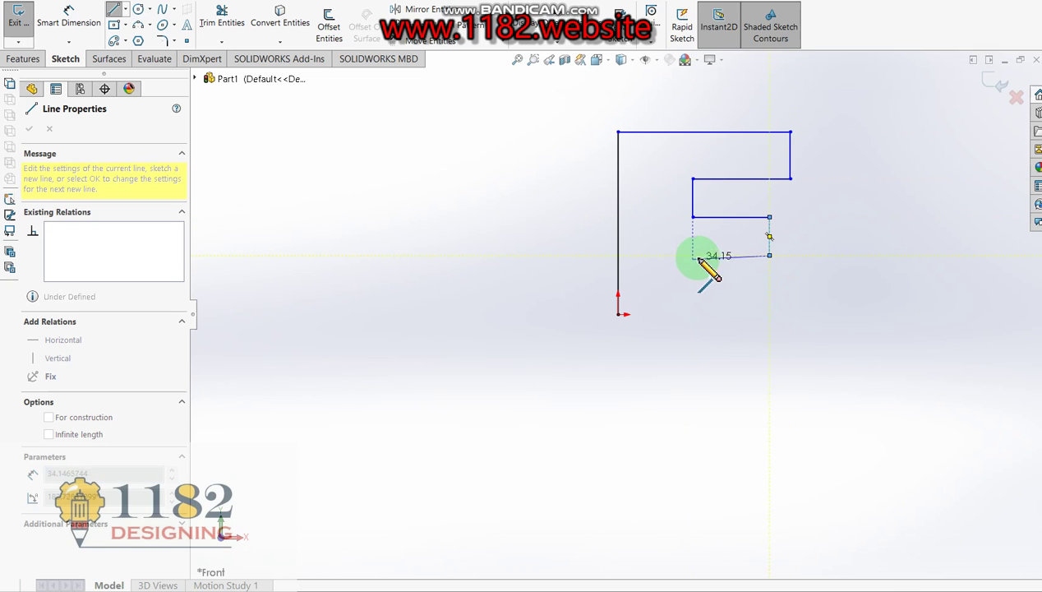
left_click(693, 256)
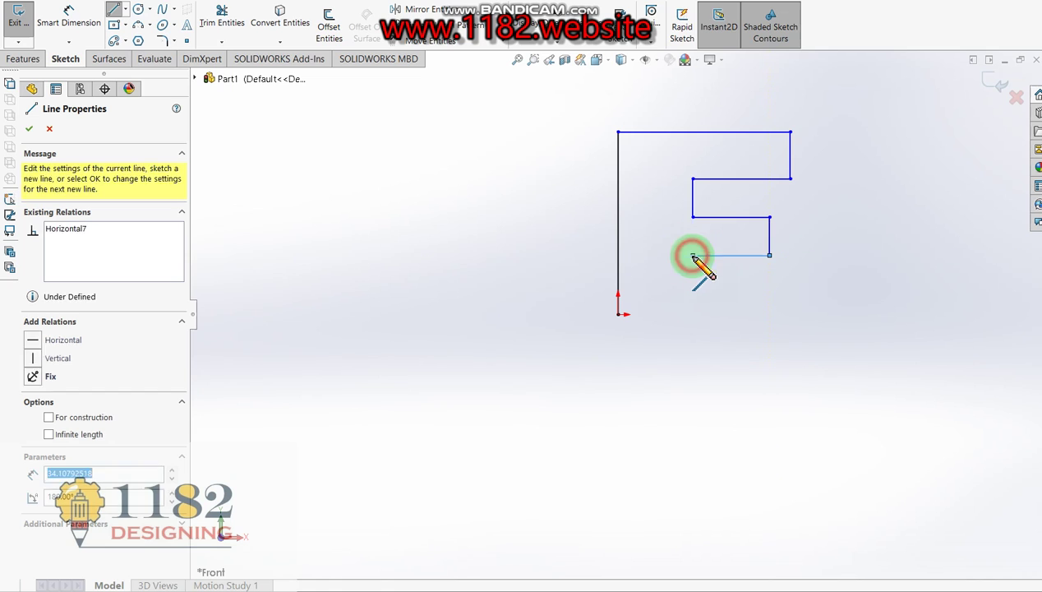
left_click(693, 314)
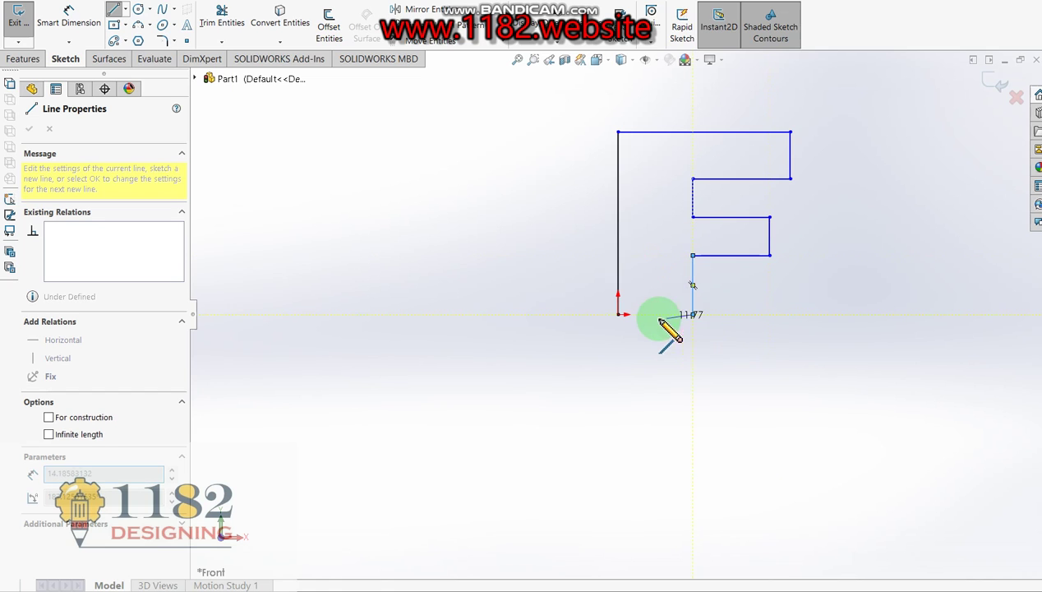
left_click(619, 314)
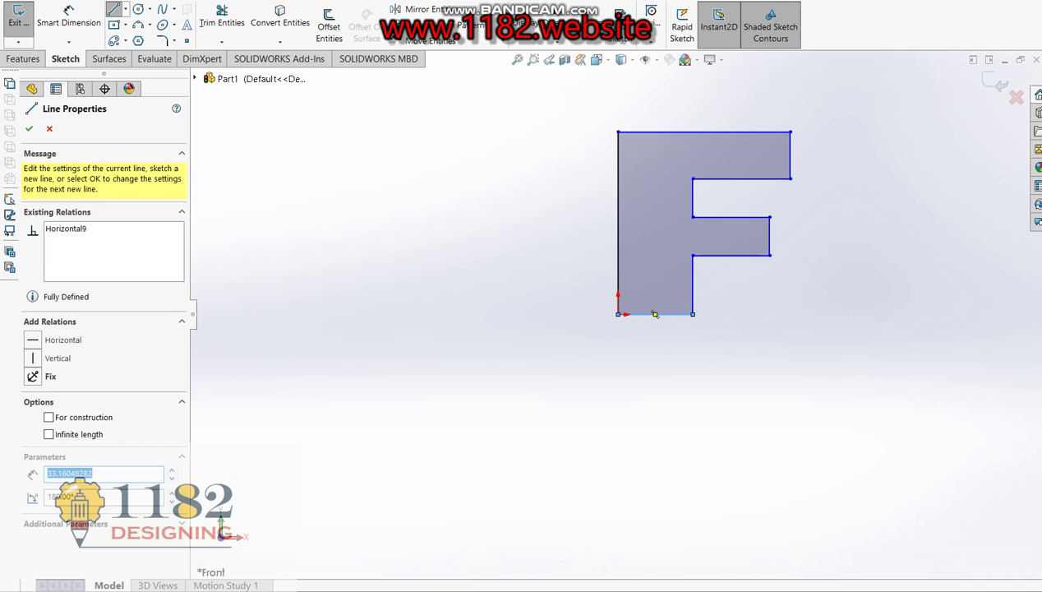
Step: Check the 40 height and 24 top width on the reference drawing
key("alt+Tab")
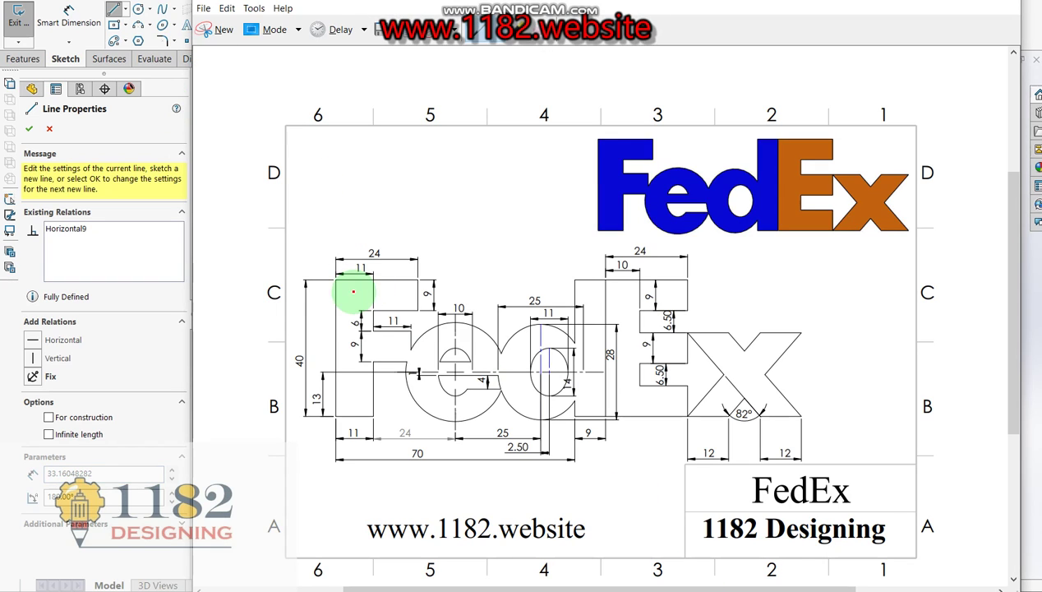
left_click_drag(287, 359, 310, 374)
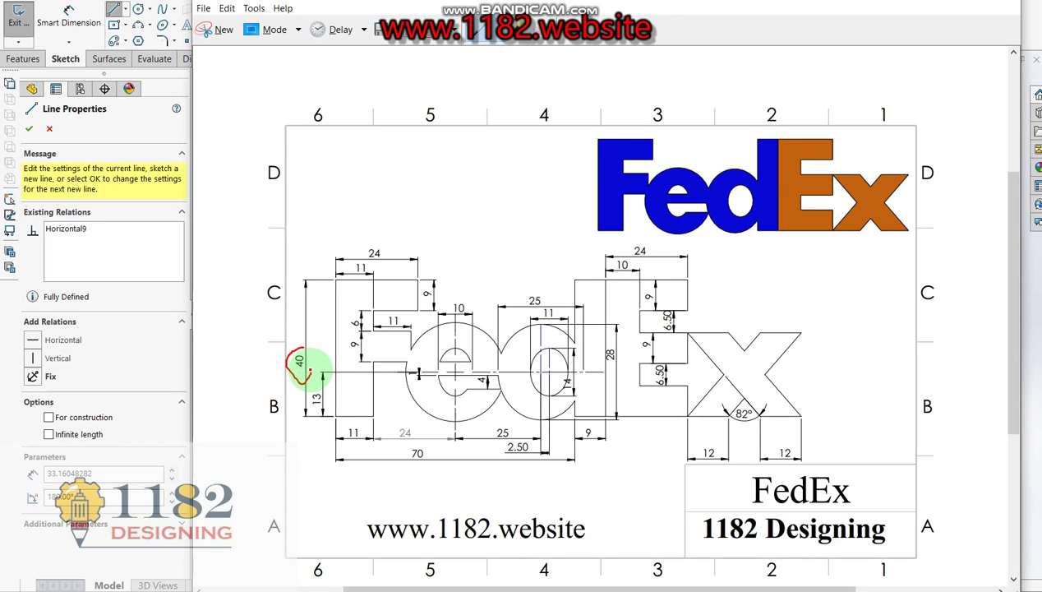
mouse_move(361, 240)
left_mouse_down()
mouse_move(379, 268)
mouse_move(375, 246)
left_mouse_up()
left_click(115, 345)
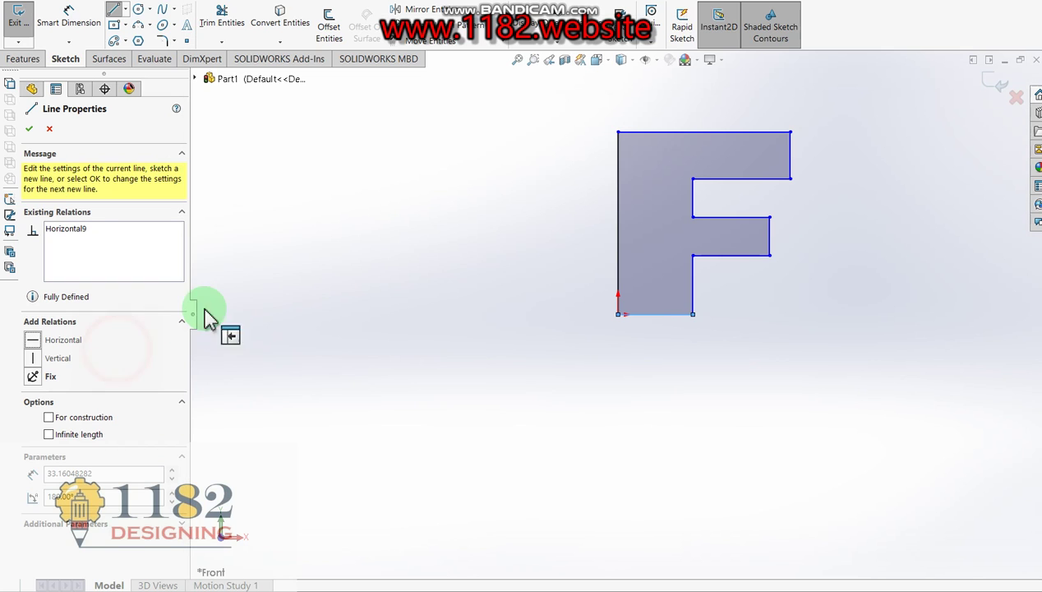
Step: Dimension the F's left edge 40 mm and top edge 24 mm, then view the reference drawing
left_click(69, 18)
left_click(618, 267)
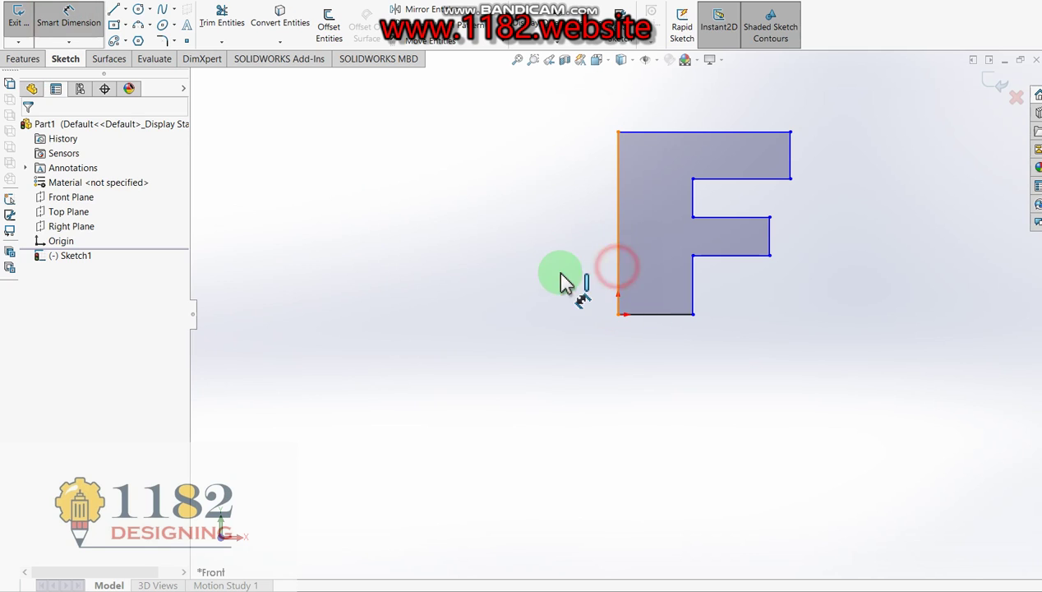
left_click(535, 284)
type("40")
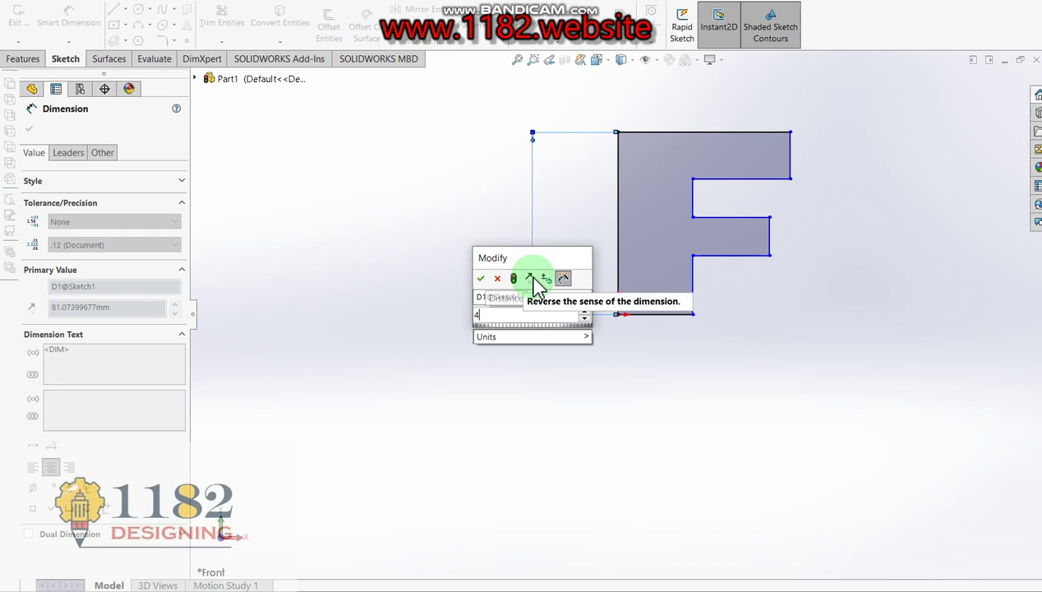
key("Return")
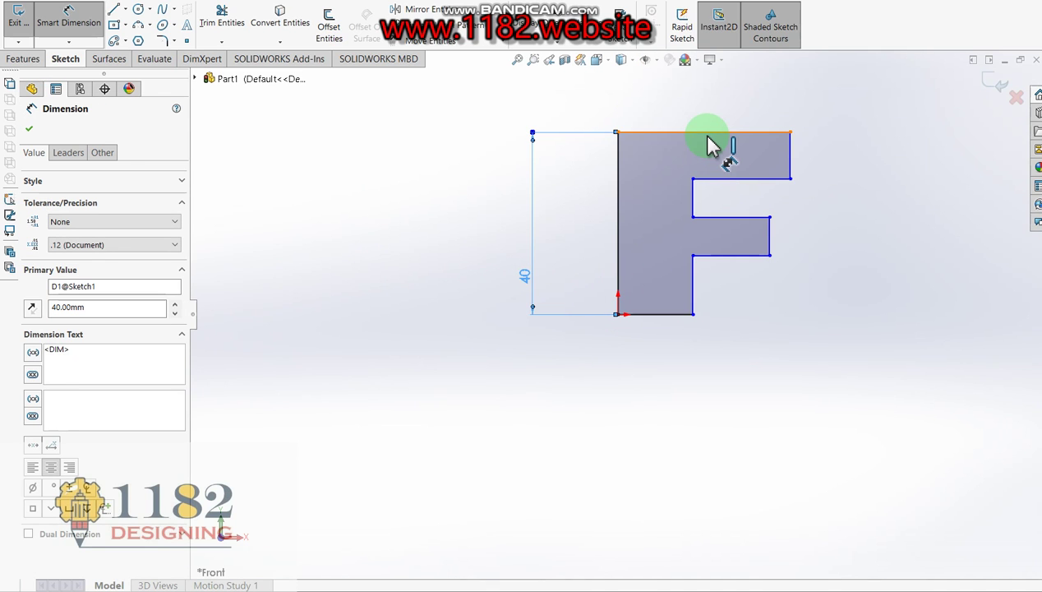
left_click(711, 144)
left_click(711, 106)
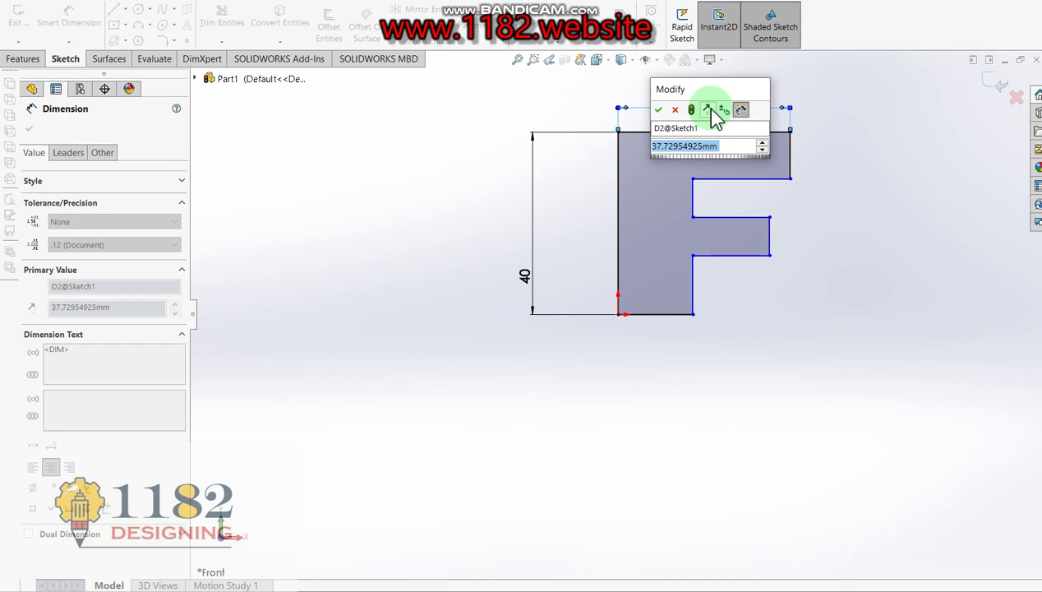
type("24")
key("Return")
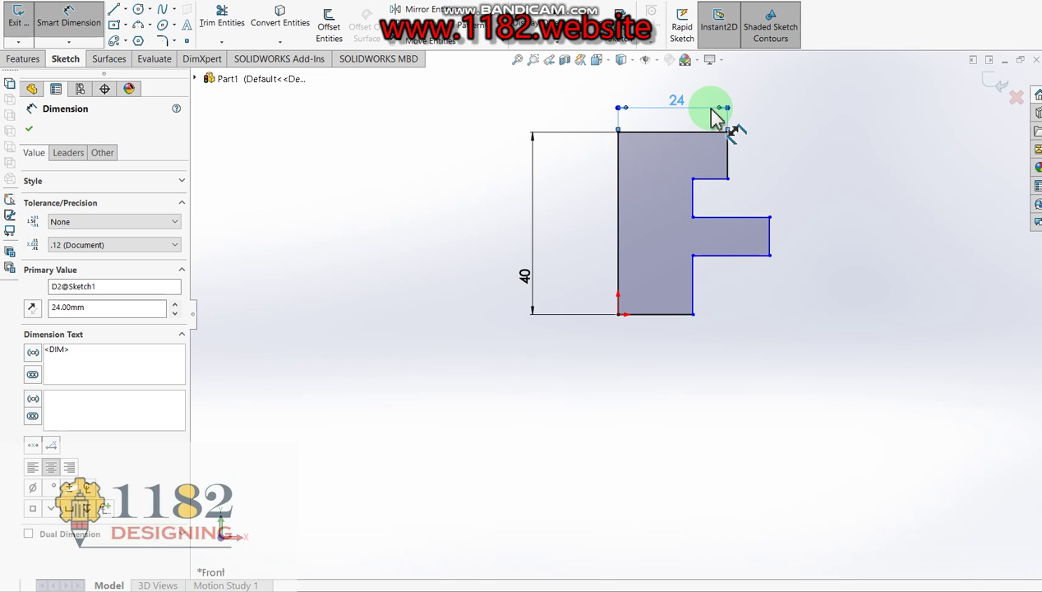
left_click(695, 193)
left_click(744, 364)
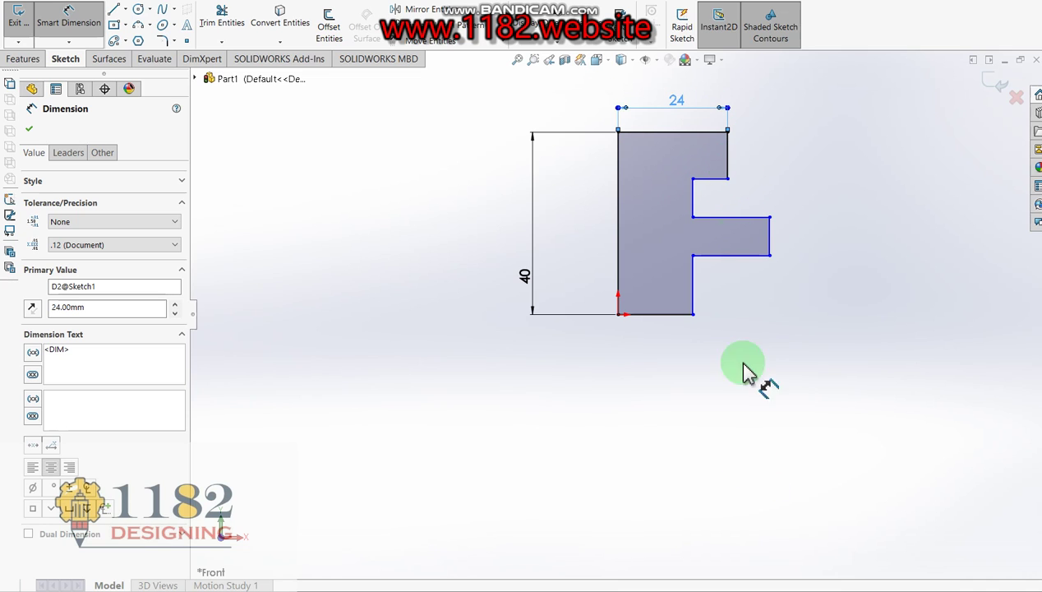
key("alt+Tab")
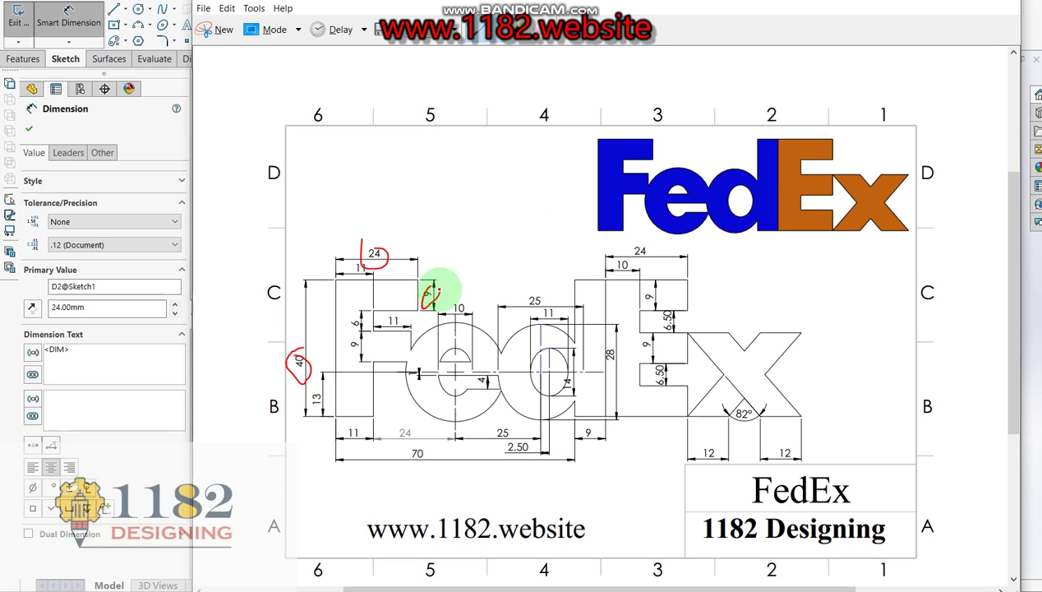
Step: Dimension the F's top bar thickness 9 mm, notch 6 mm and lower arm edge 9 mm
left_click(318, 494)
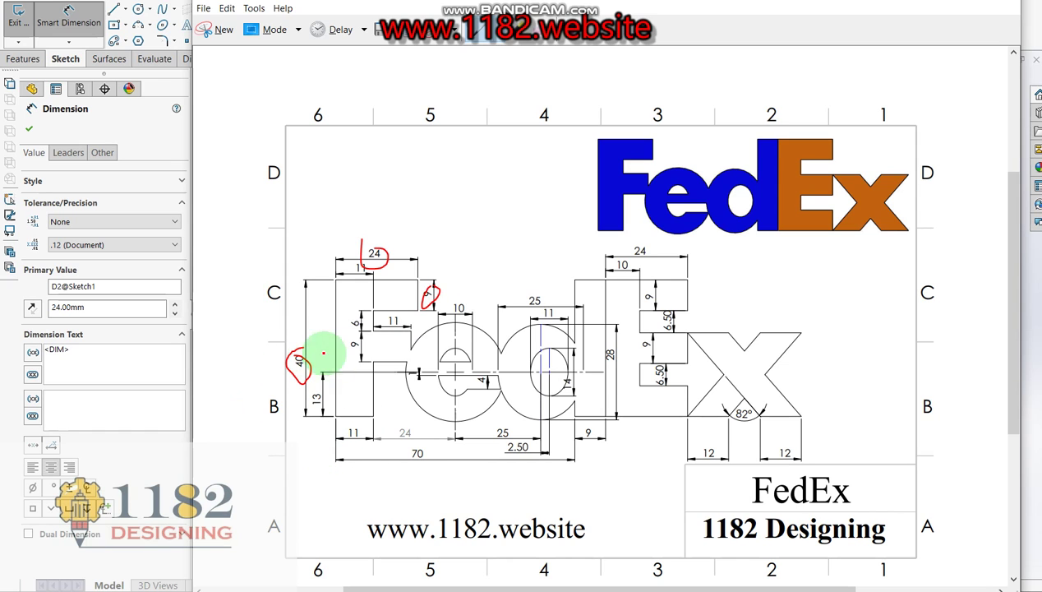
left_click(148, 451)
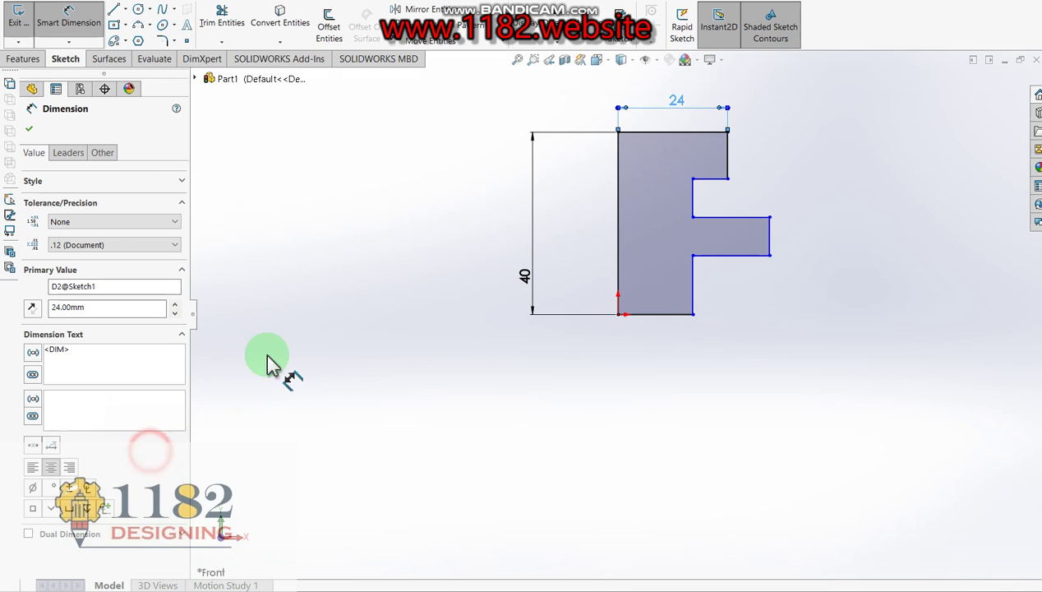
left_click(729, 161)
left_click(774, 158)
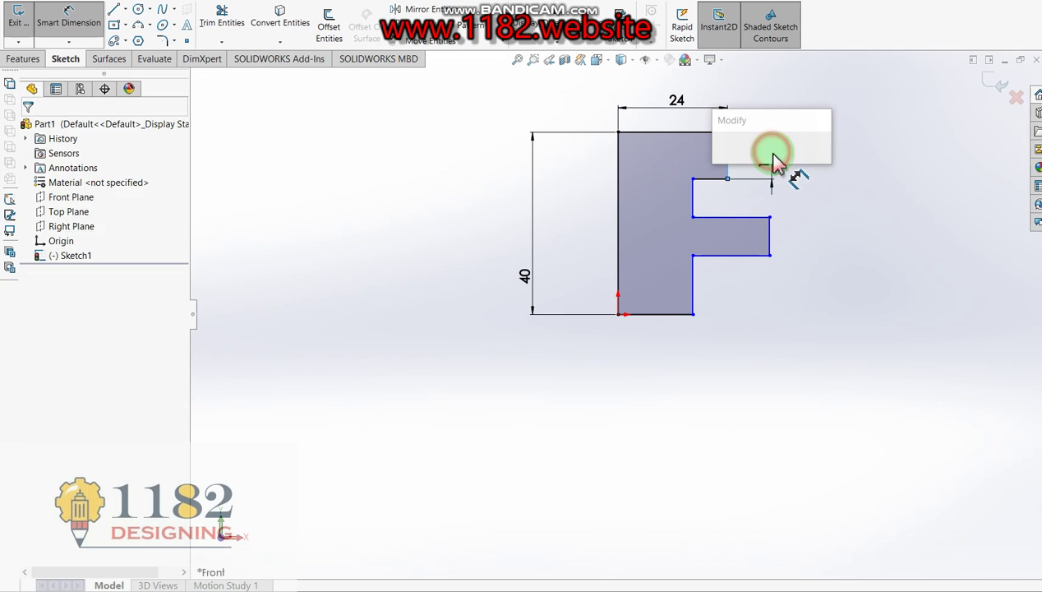
type("9")
left_click(577, 122)
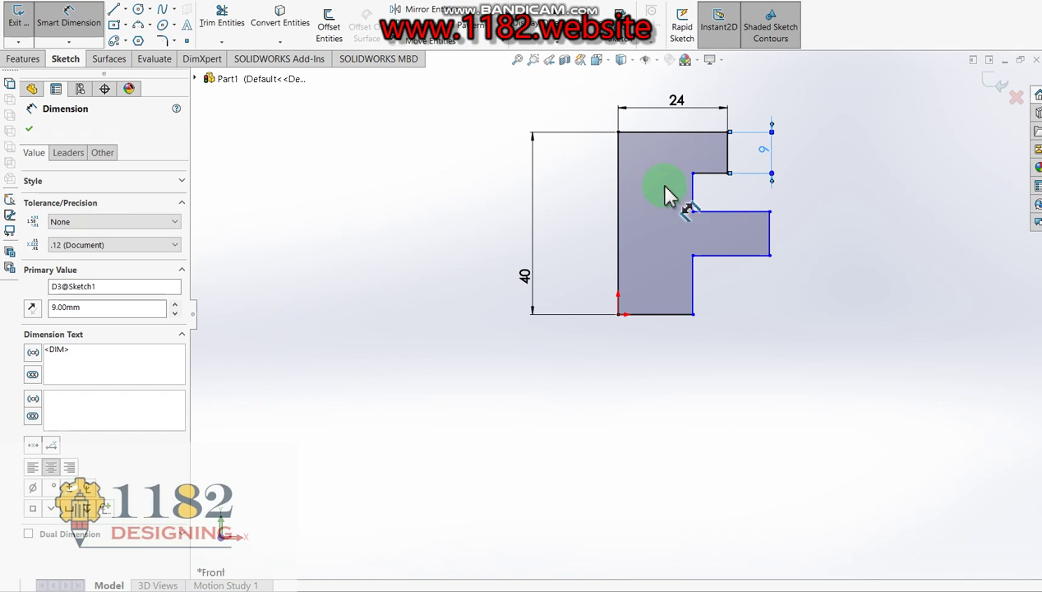
left_click(694, 201)
left_click(721, 191)
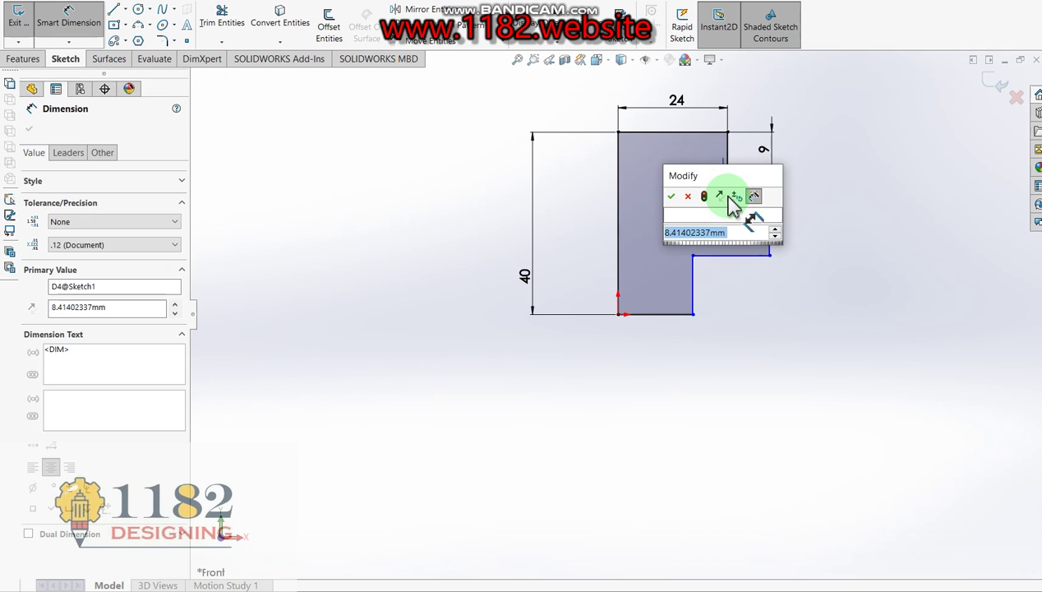
type("6")
key("Return")
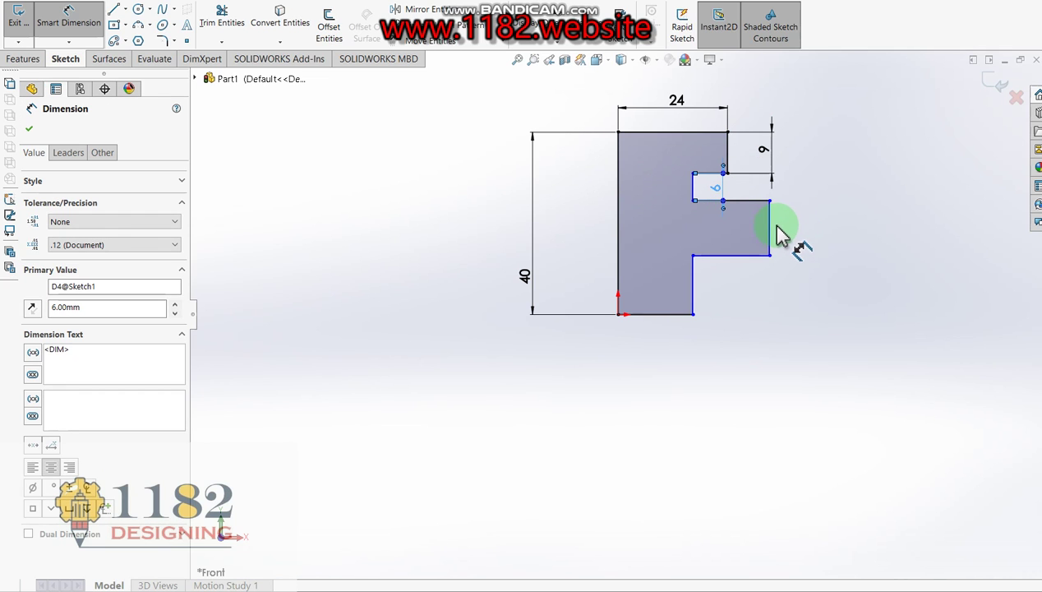
left_click(770, 233)
left_click(792, 234)
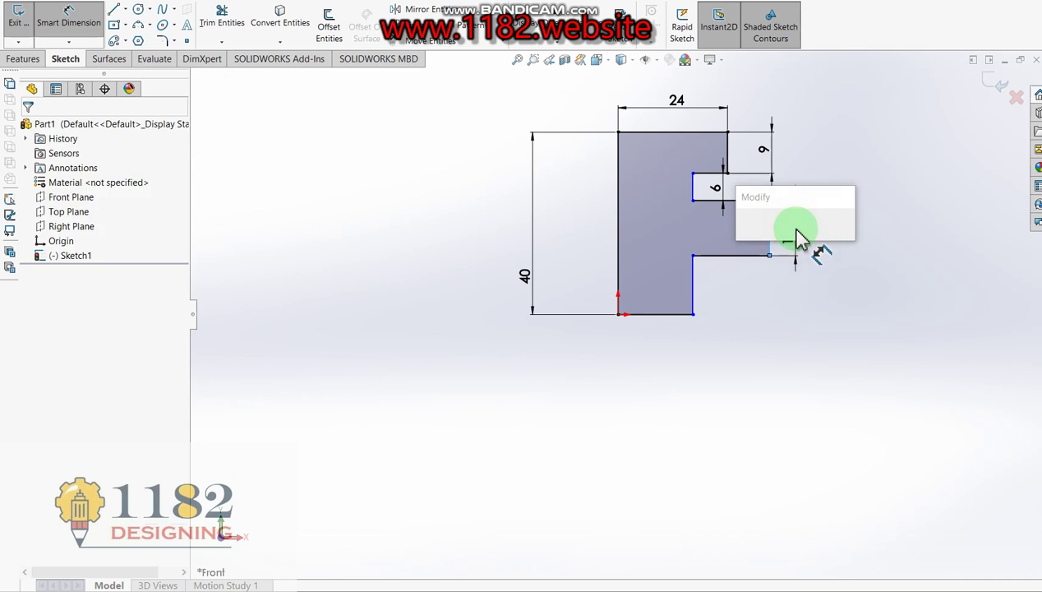
type("9")
key("Return")
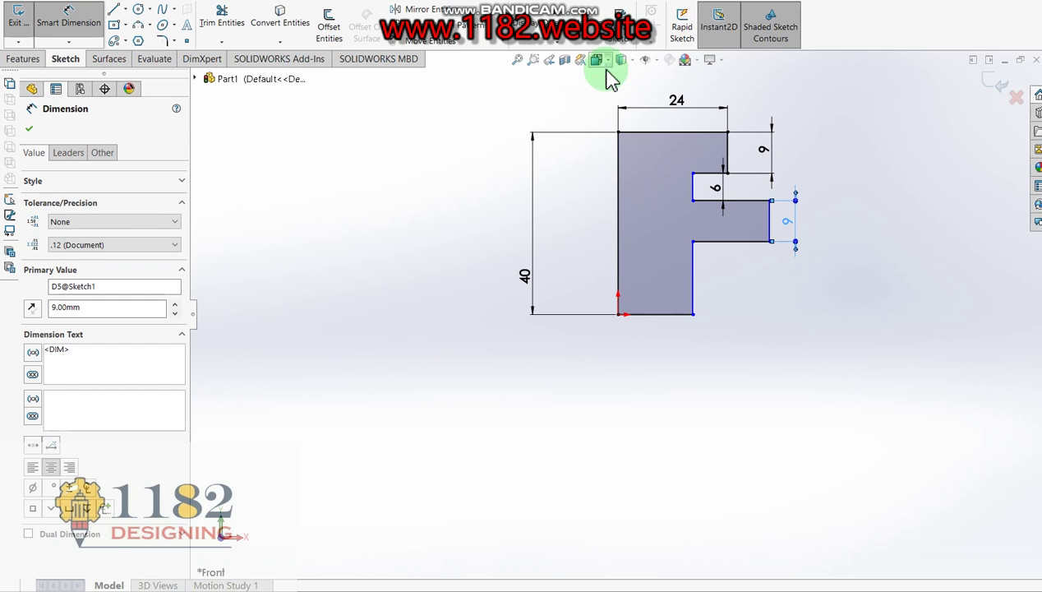
Step: Set the F's stem width, middle arm length and base width to 11 mm each
left_click(622, 181)
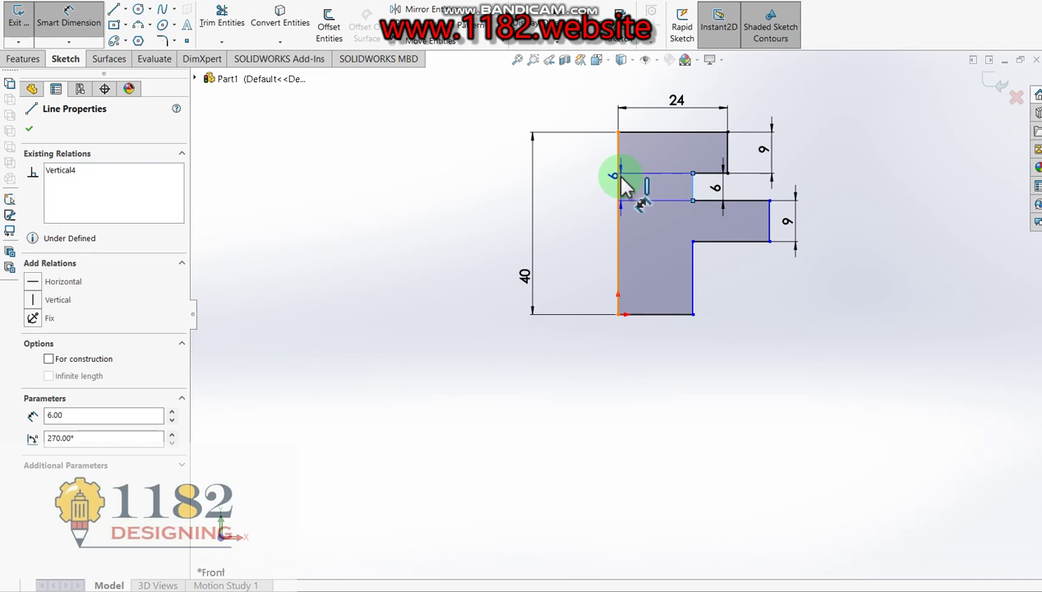
left_click_drag(621, 181, 647, 142)
double_click(651, 123)
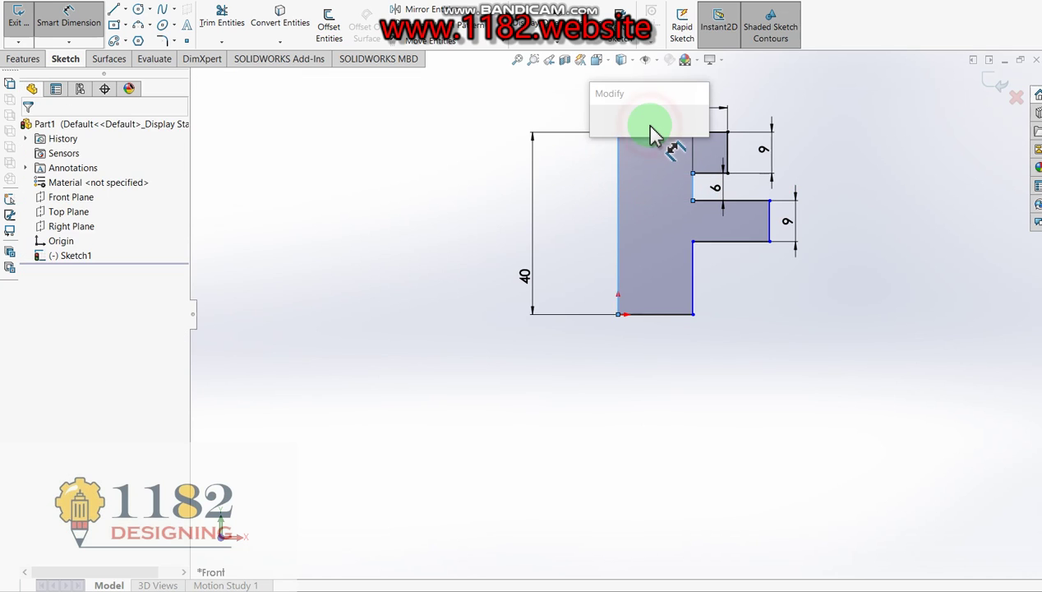
type("11")
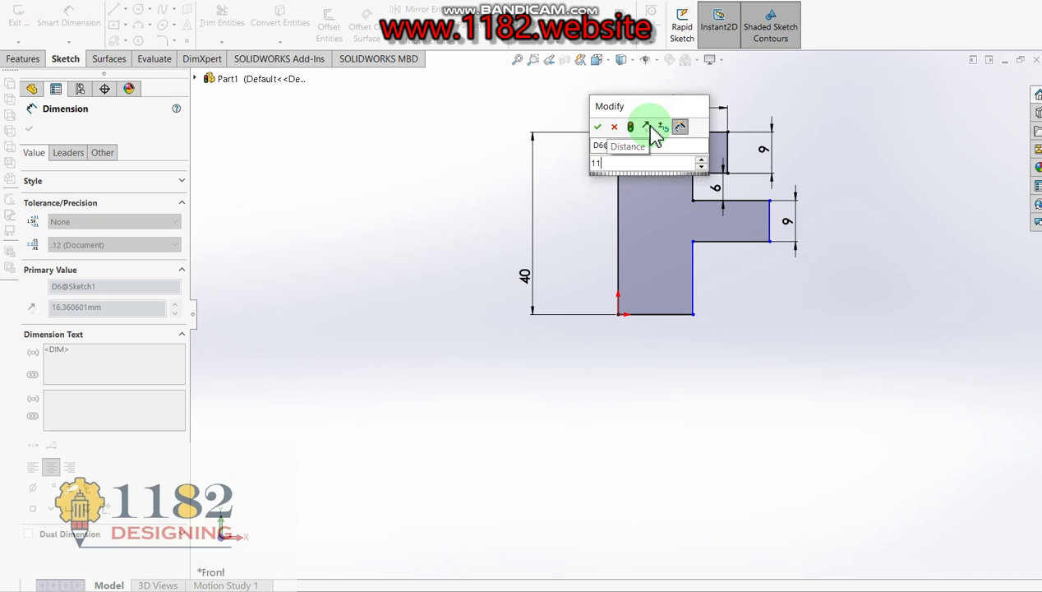
key("Return")
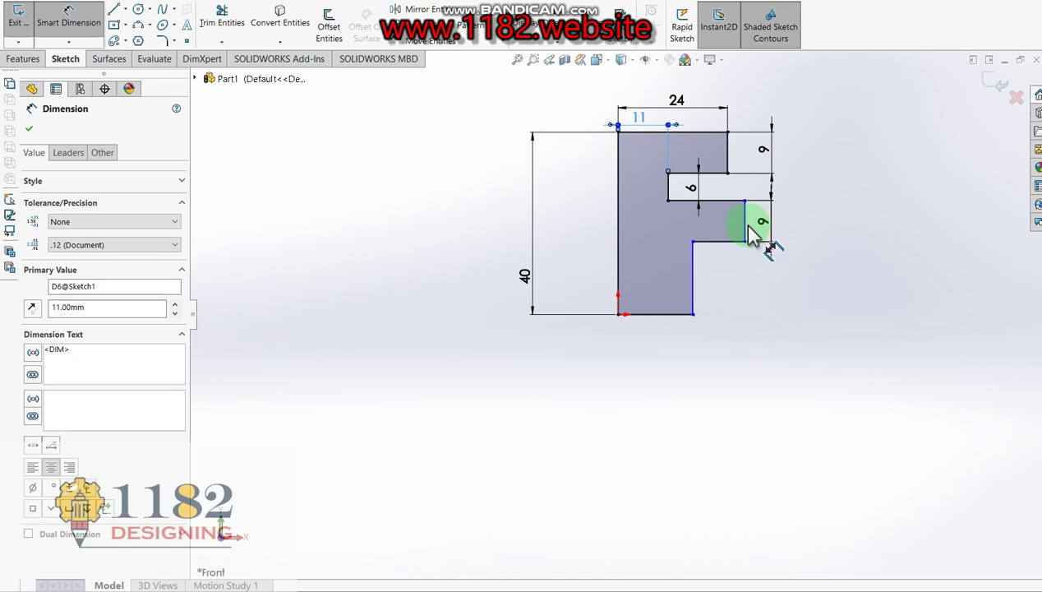
left_click_drag(748, 235, 678, 202)
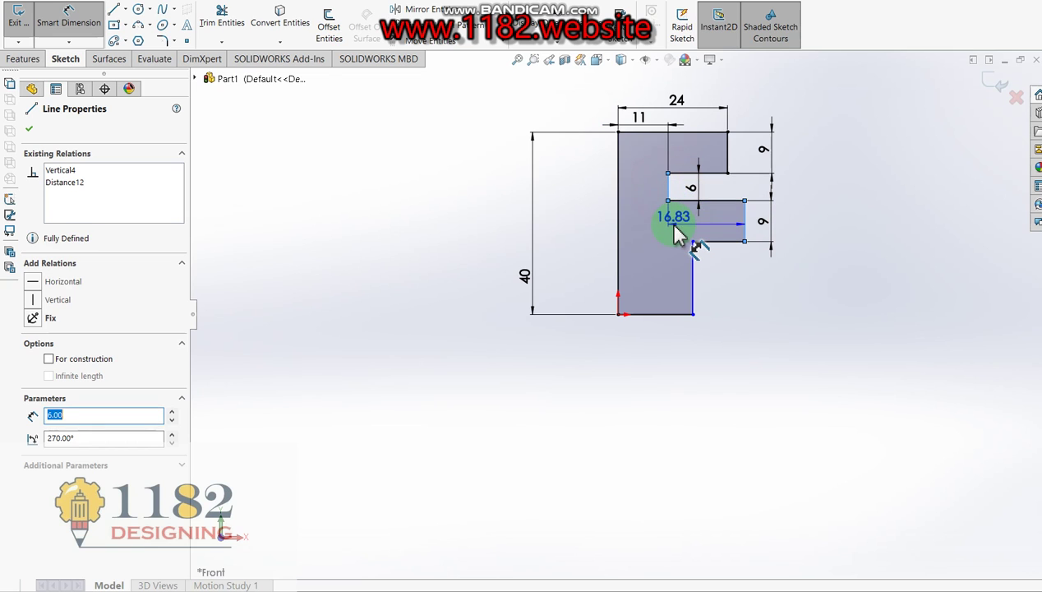
left_click(675, 222)
type("11")
key("Return")
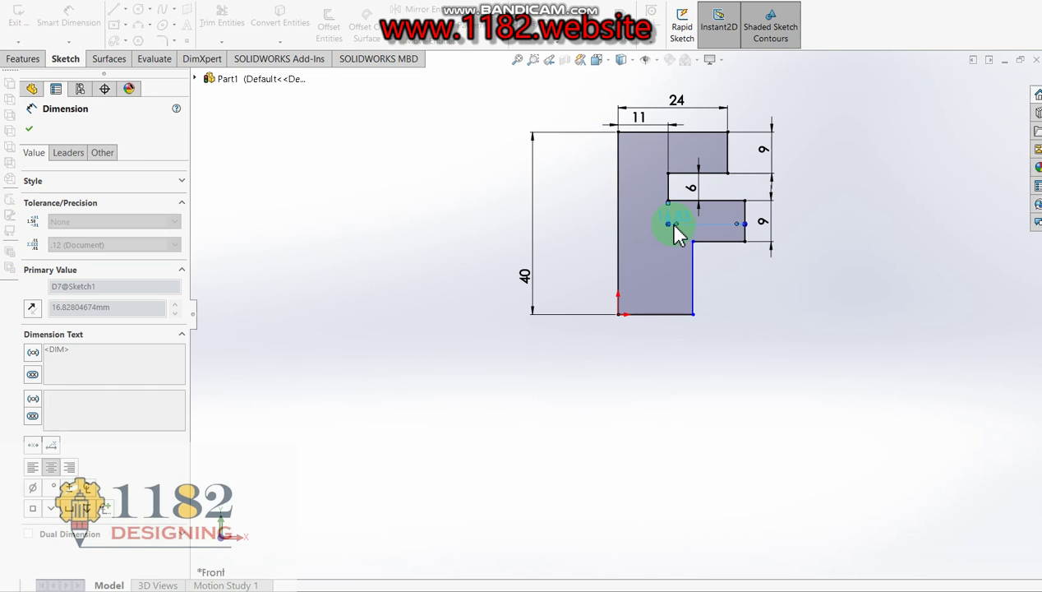
left_click(657, 322)
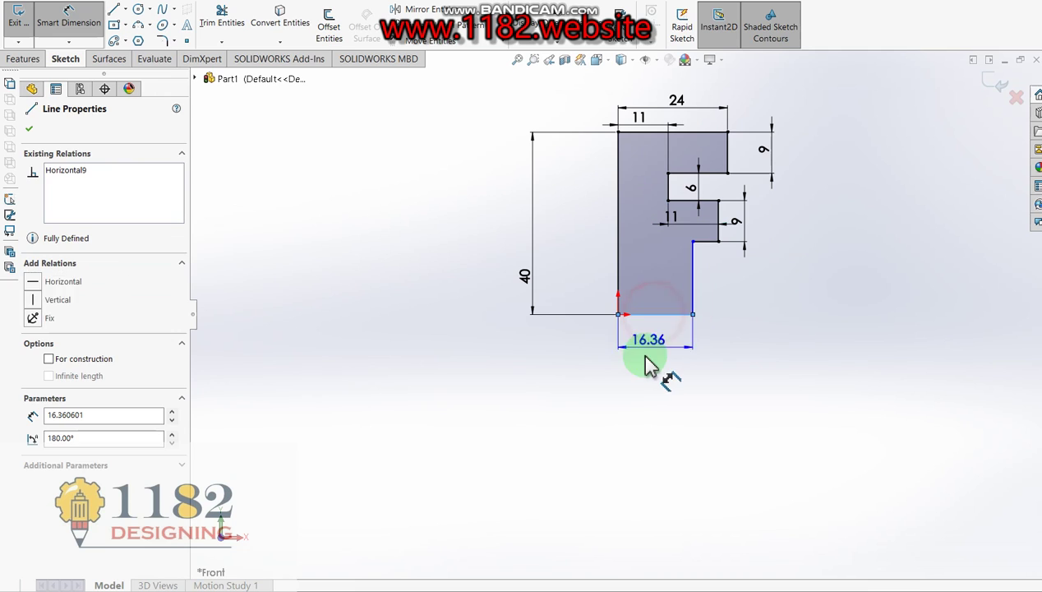
left_click(635, 362)
type("11")
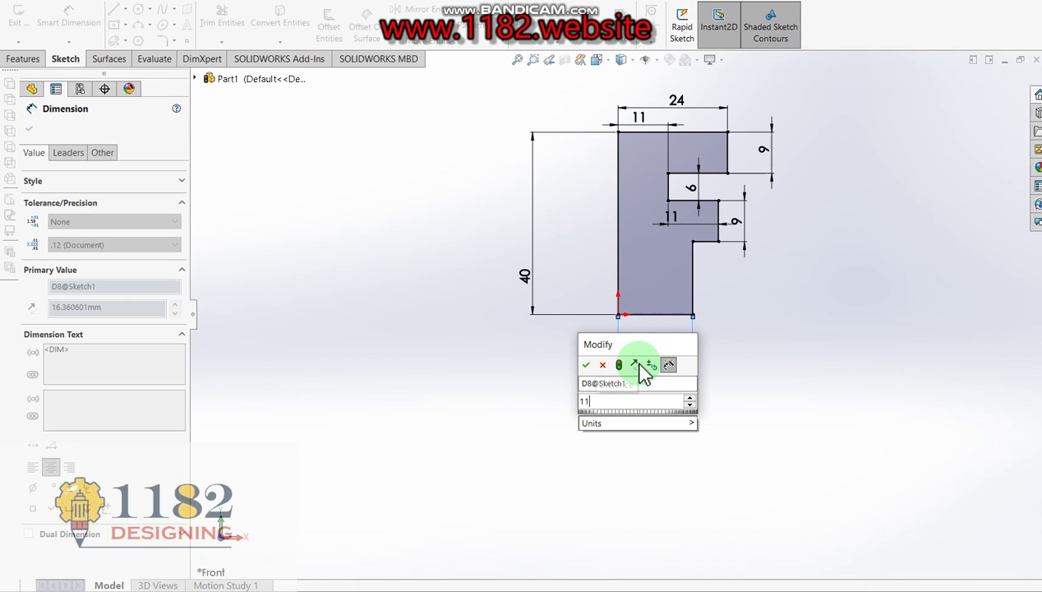
key("Return")
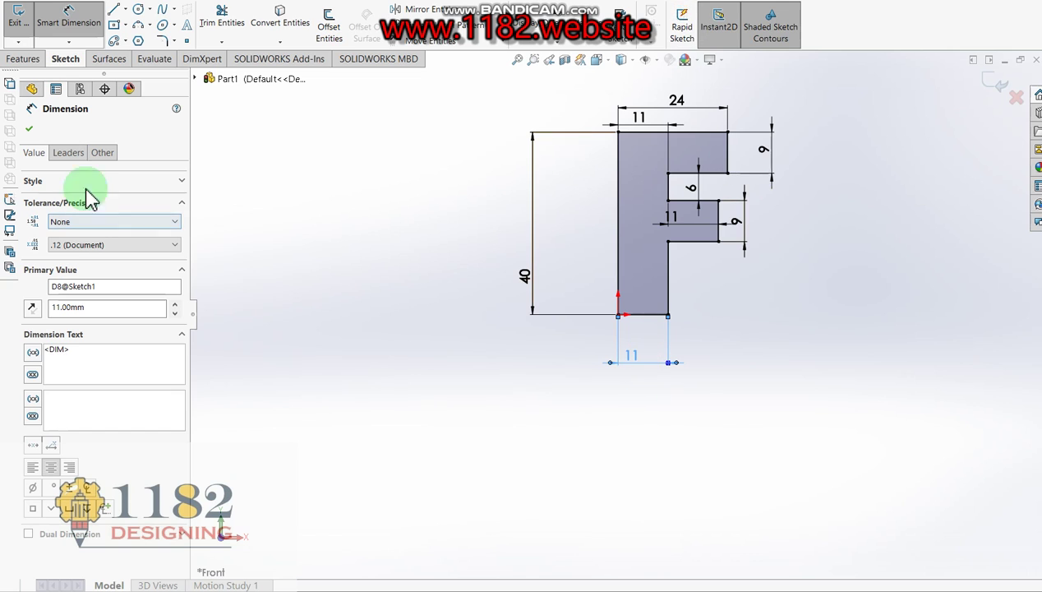
Step: Draw a circle to the right of the F
left_click(140, 10)
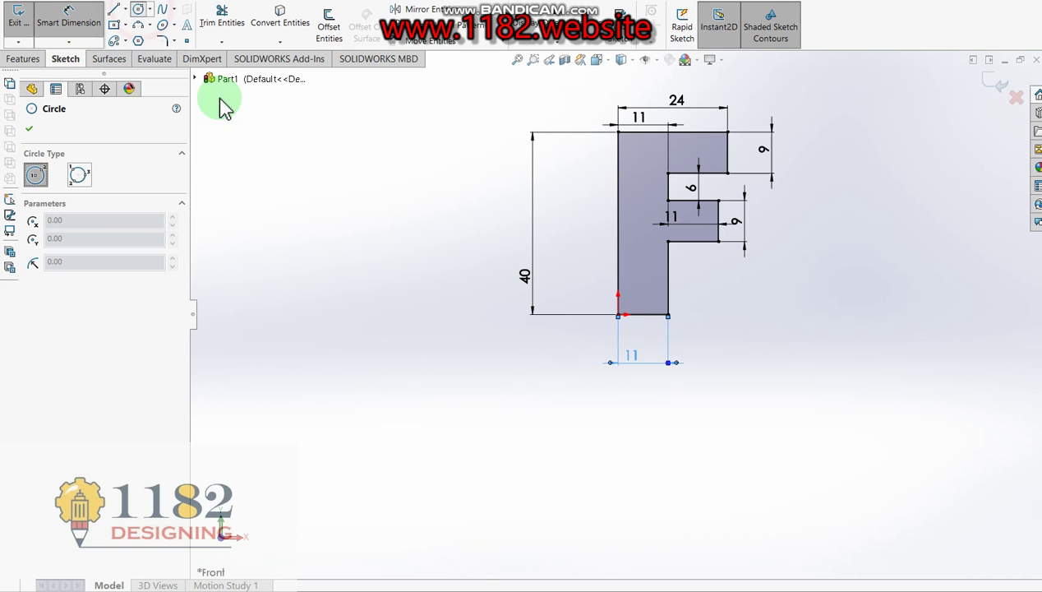
left_click(796, 256)
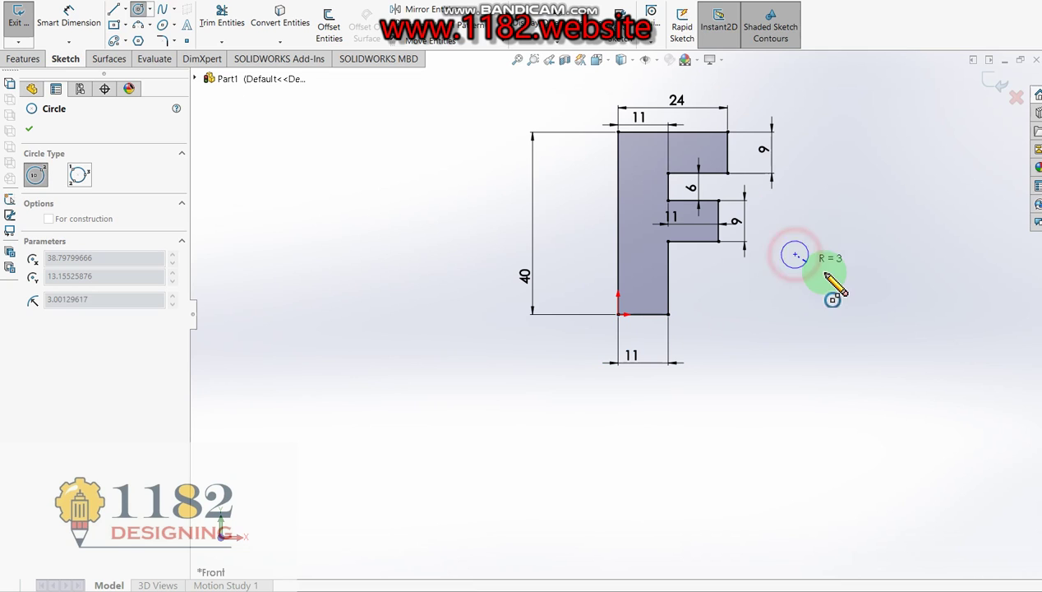
left_click(842, 304)
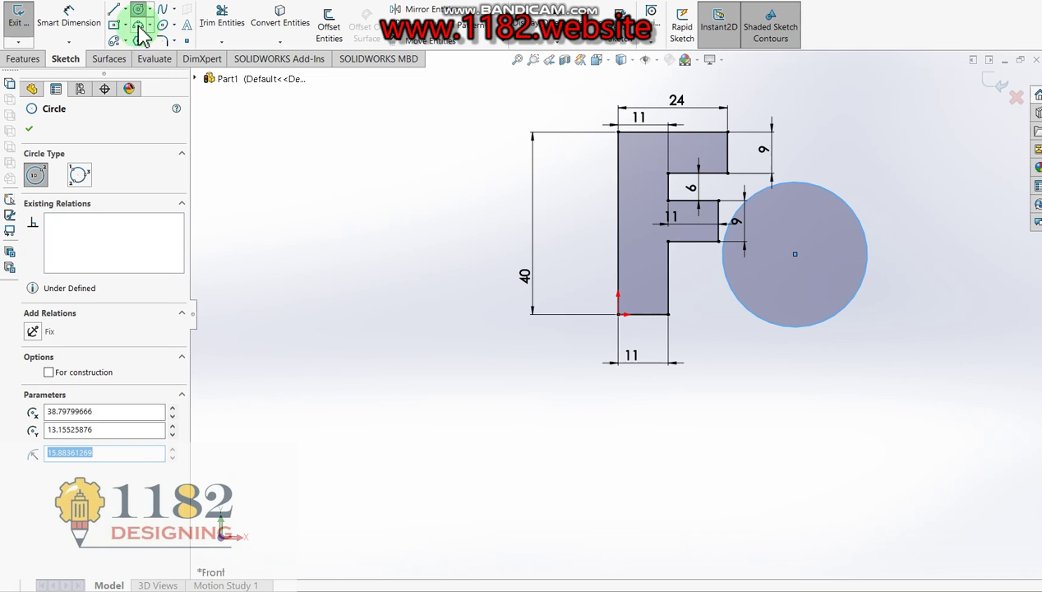
Step: Draw a tall vertical ellipse centred on the circle's centre
left_click(164, 26)
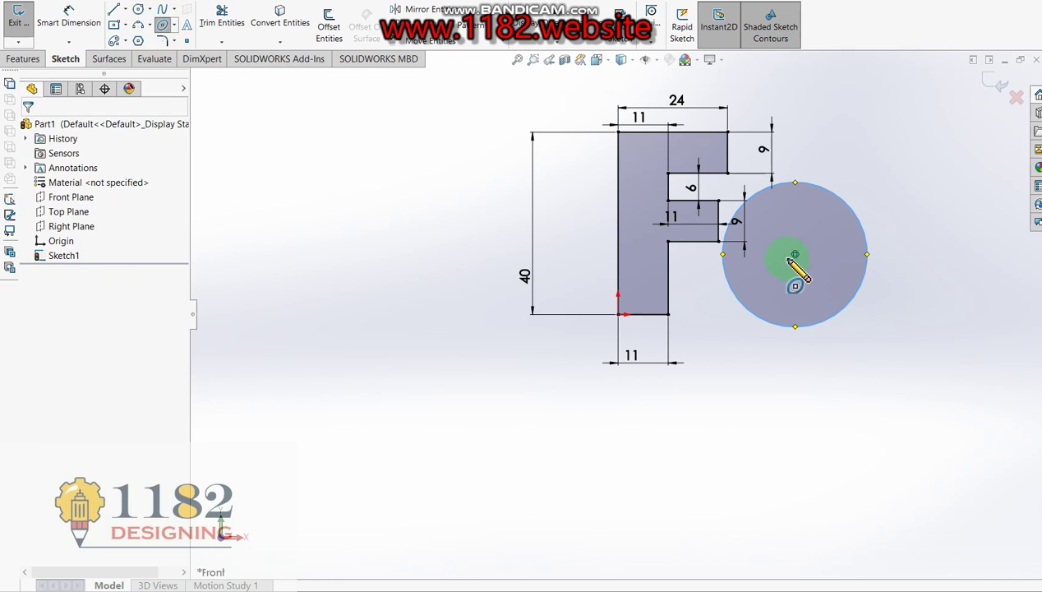
left_click(796, 255)
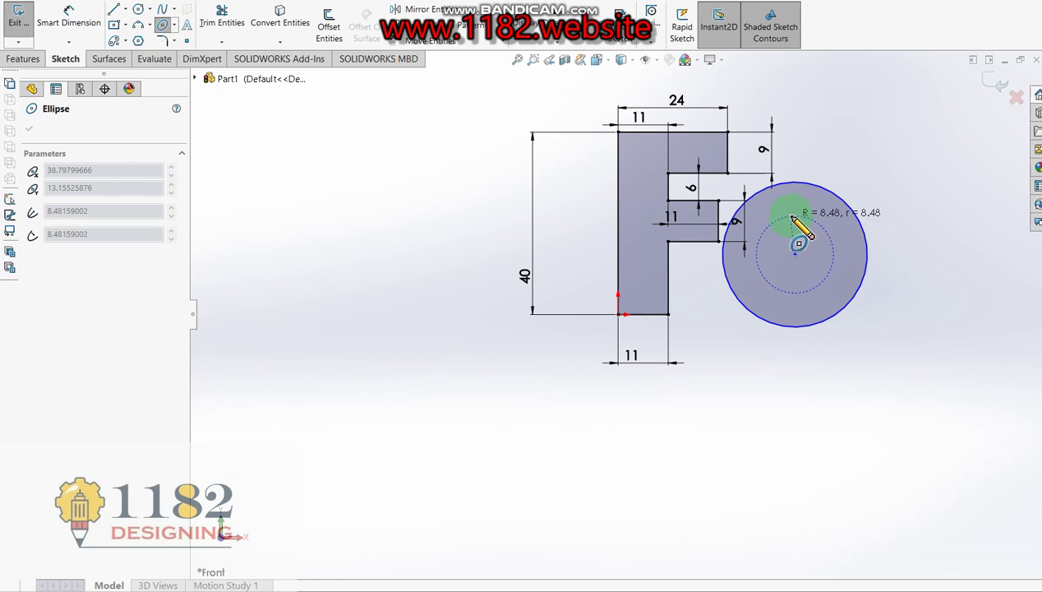
left_click(794, 216)
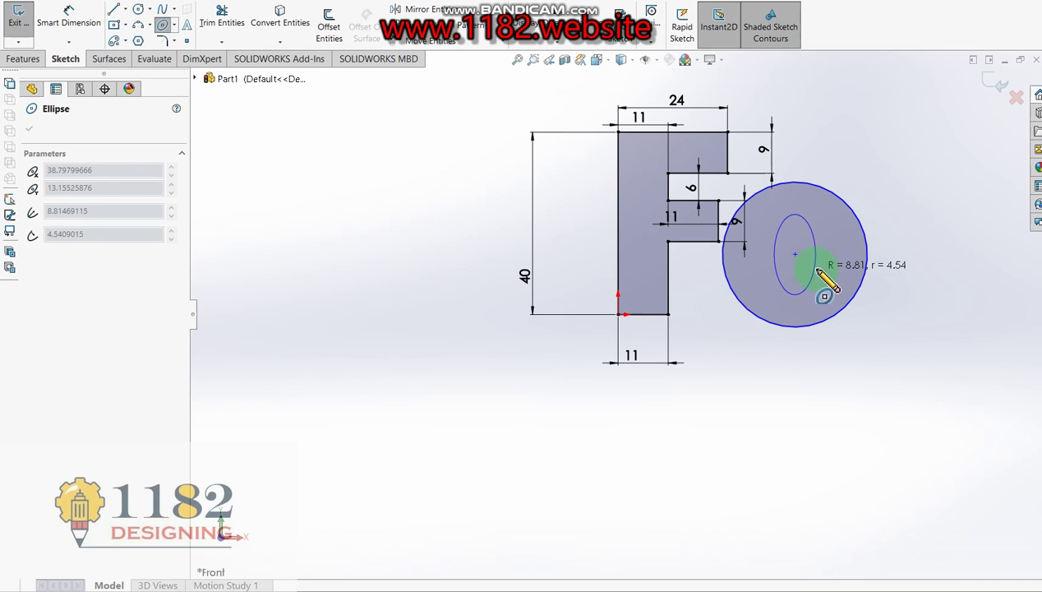
left_click(816, 268)
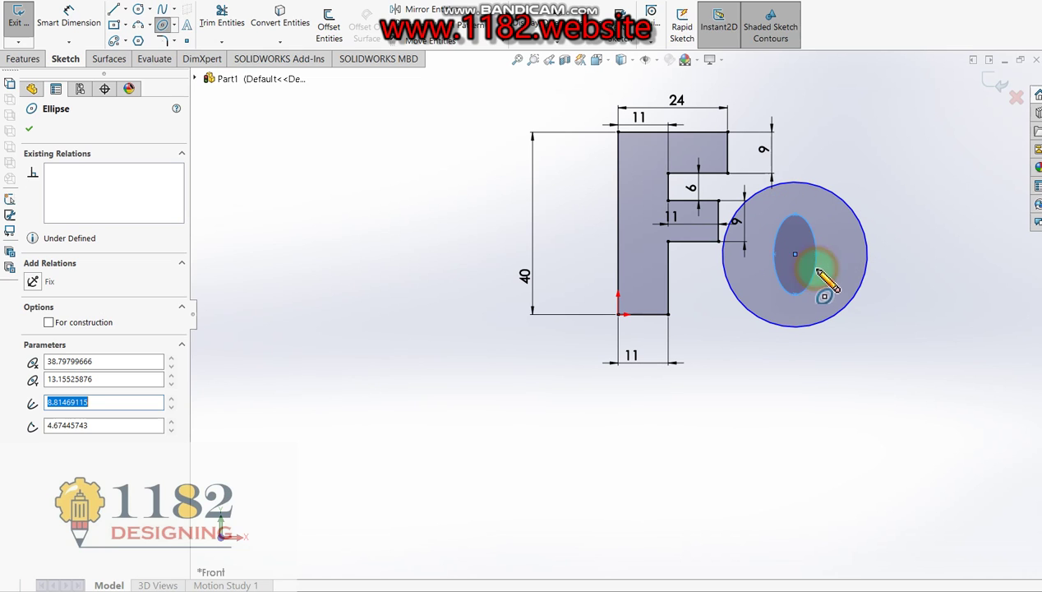
Step: Dimension the ellipse centre 13 mm above the F's bottom-left corner
left_click(78, 21)
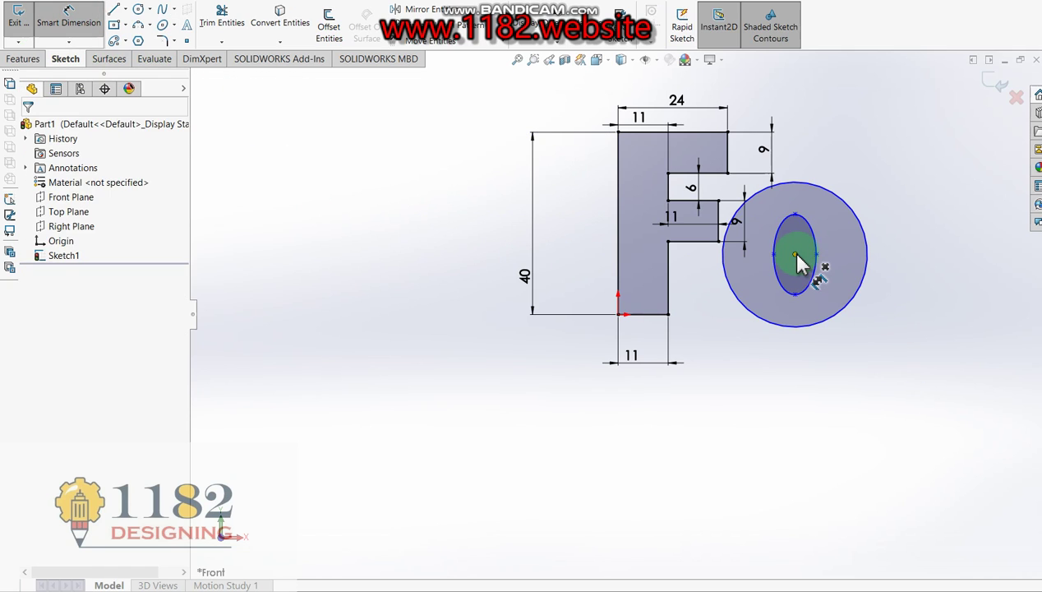
left_click(638, 315)
left_click(618, 314)
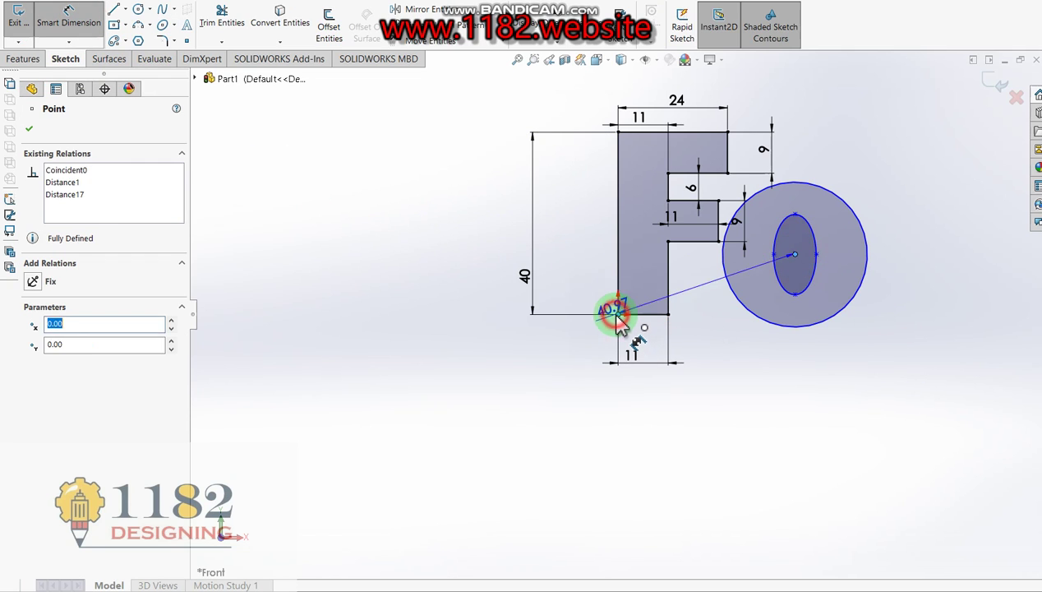
left_click(576, 286)
type("13")
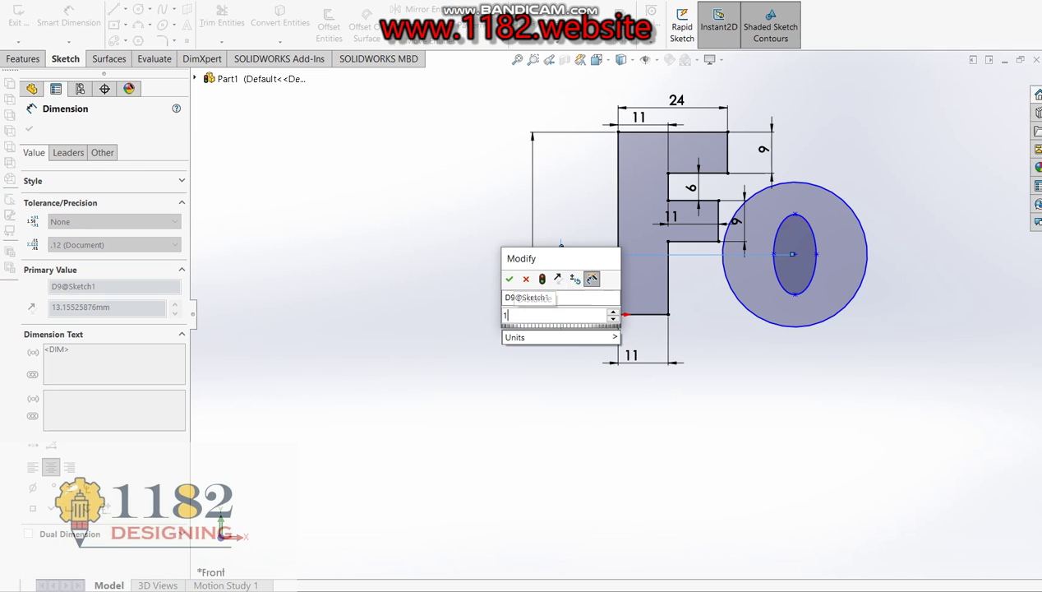
key("Return")
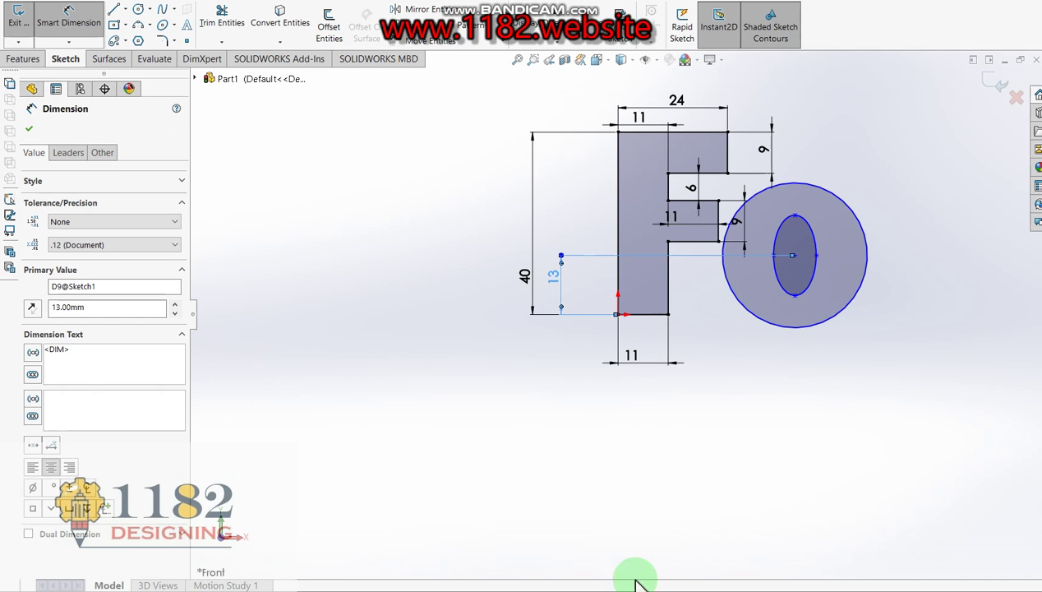
Step: After checking the reference drawing, give the circle a 25 mm diameter
key("alt+Tab")
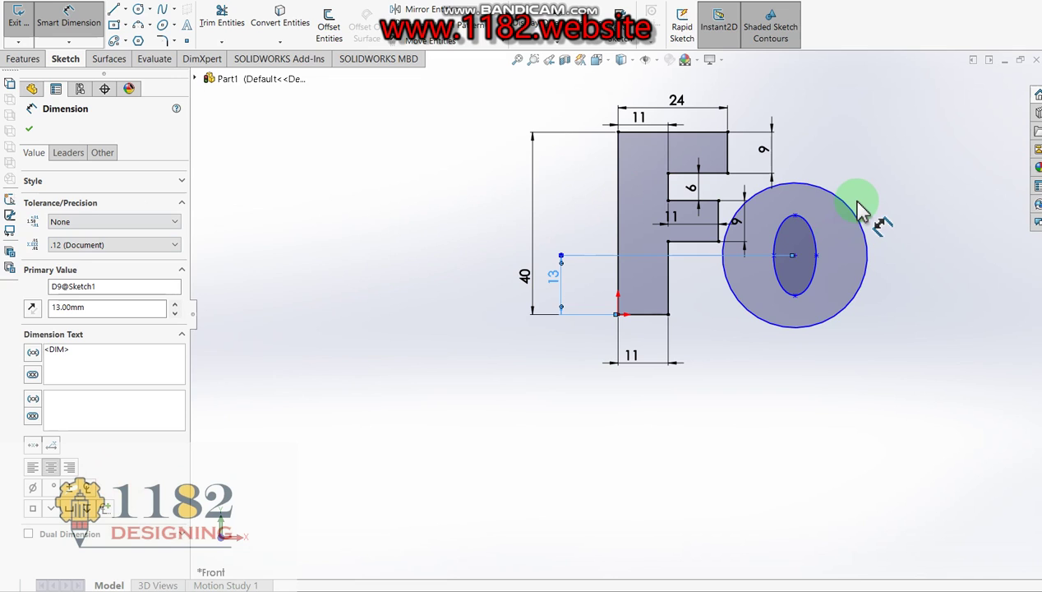
left_click(855, 215)
left_click(863, 162)
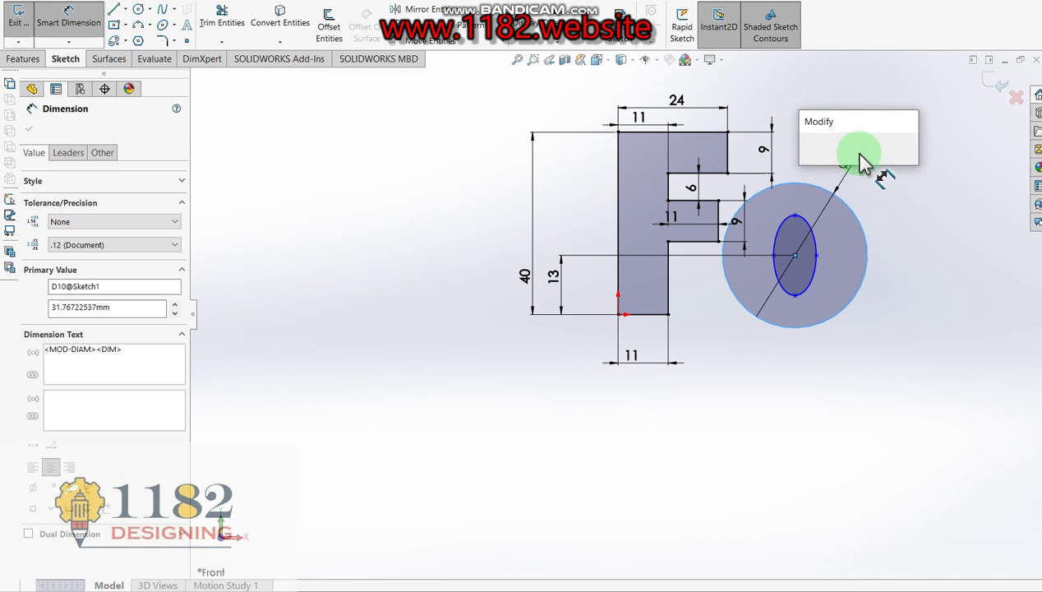
type("25")
key("Return")
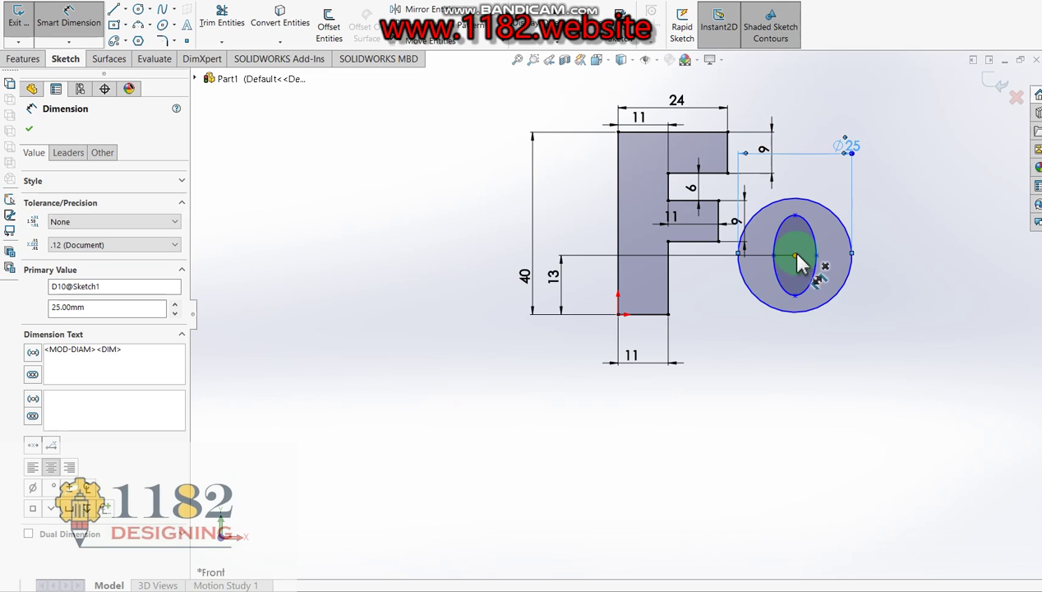
left_click(795, 256)
left_click(656, 265)
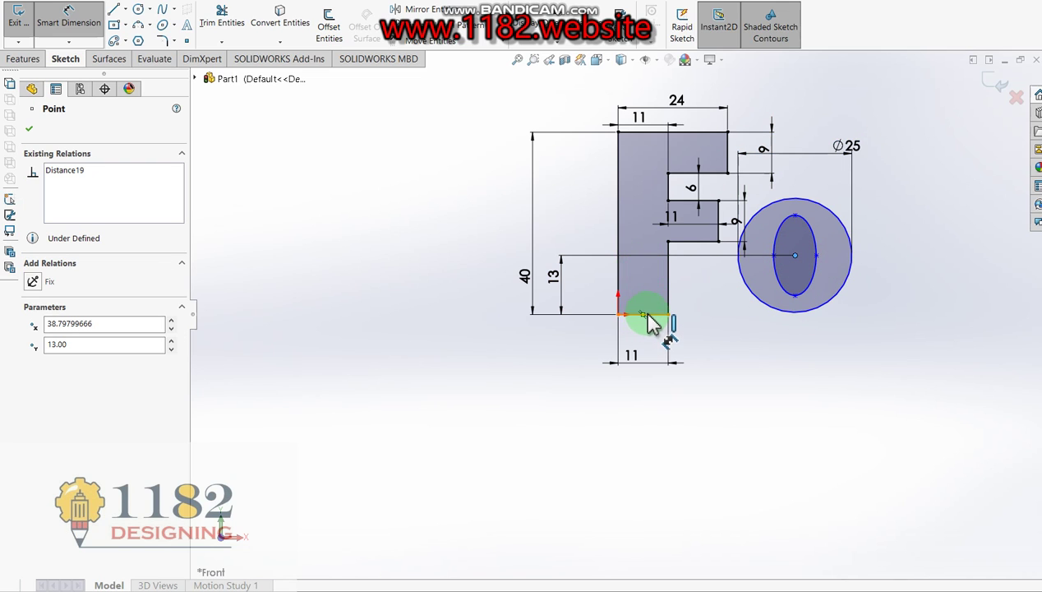
Step: Dimension the circle centre 35 mm (24+11) horizontally from the F's left edge
left_click(620, 312)
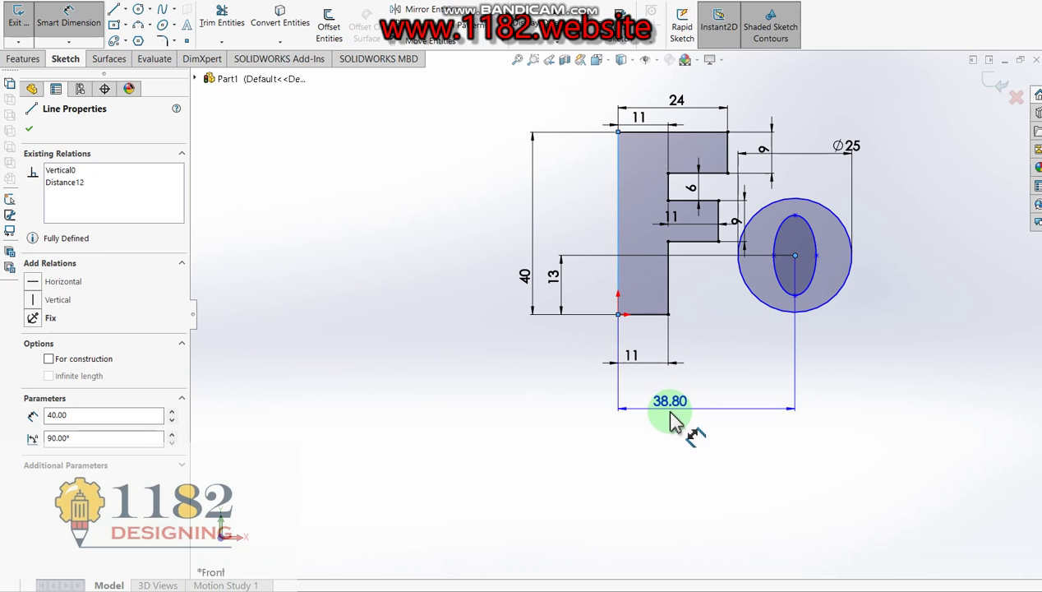
left_click(675, 410)
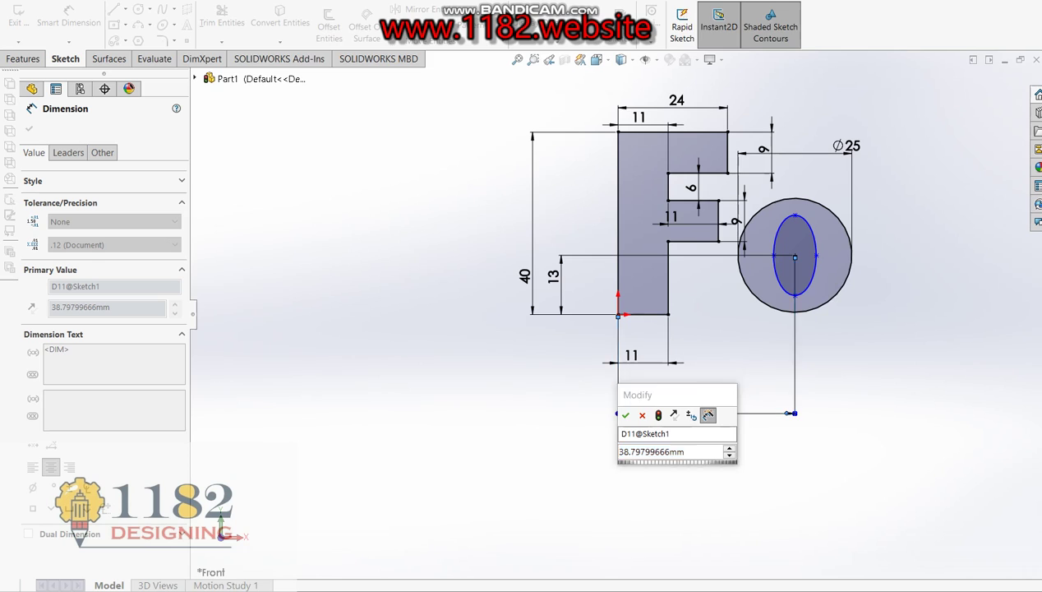
key("alt+Tab")
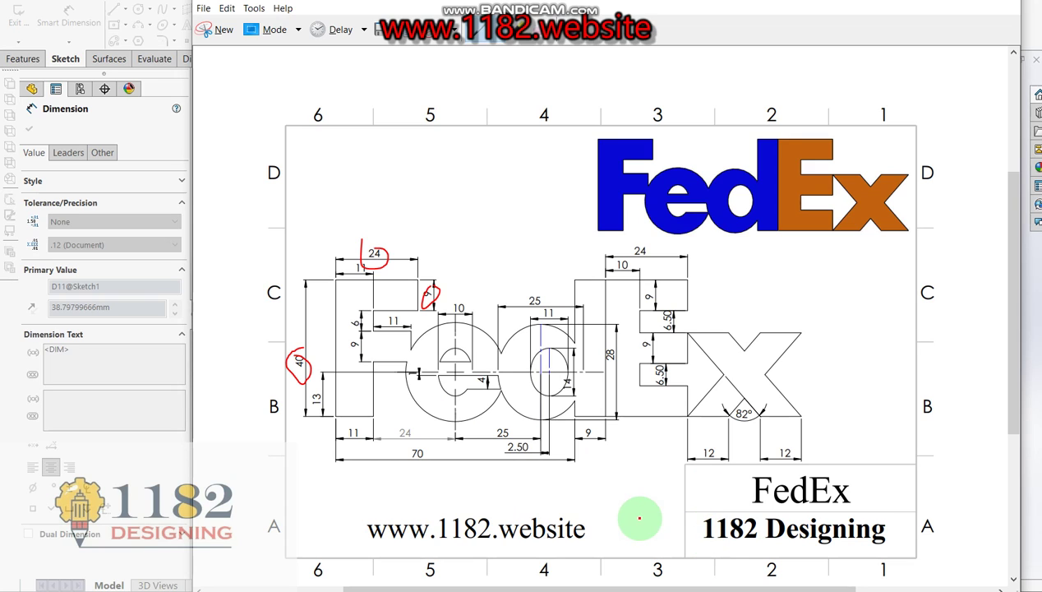
left_click(138, 457)
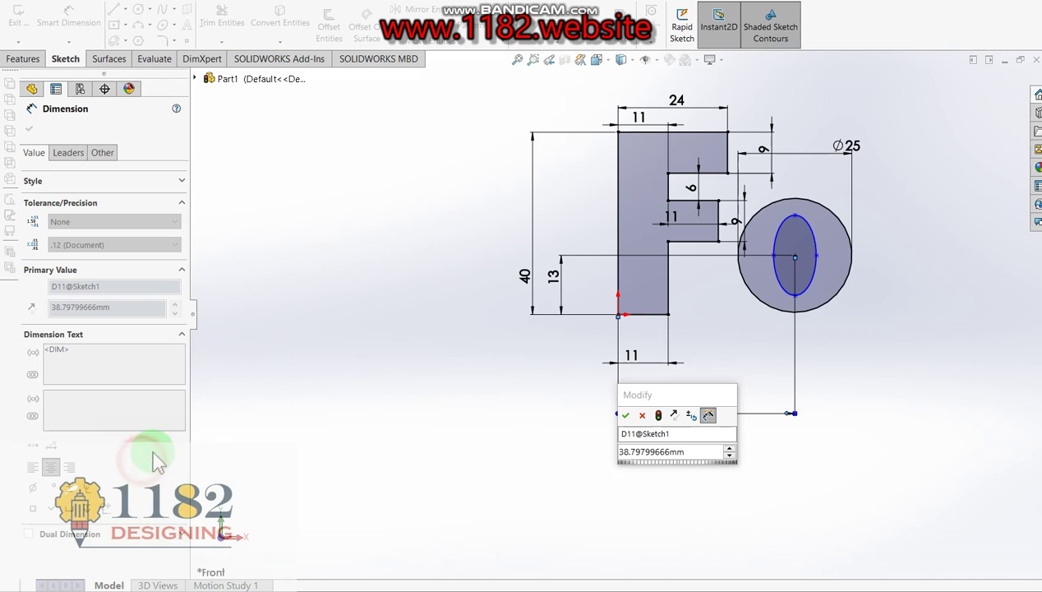
left_click(693, 455)
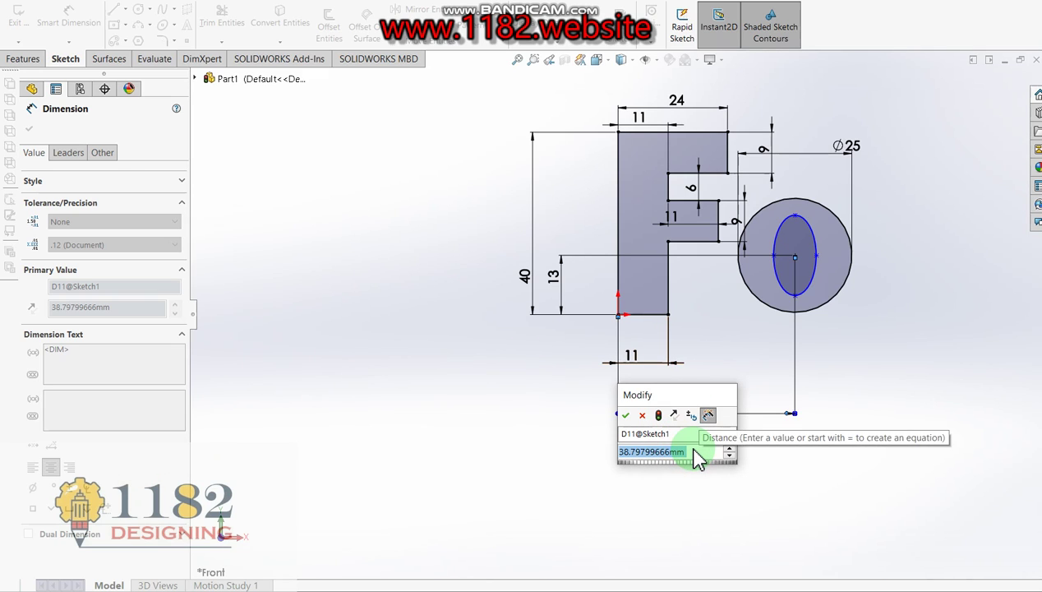
type("24+11")
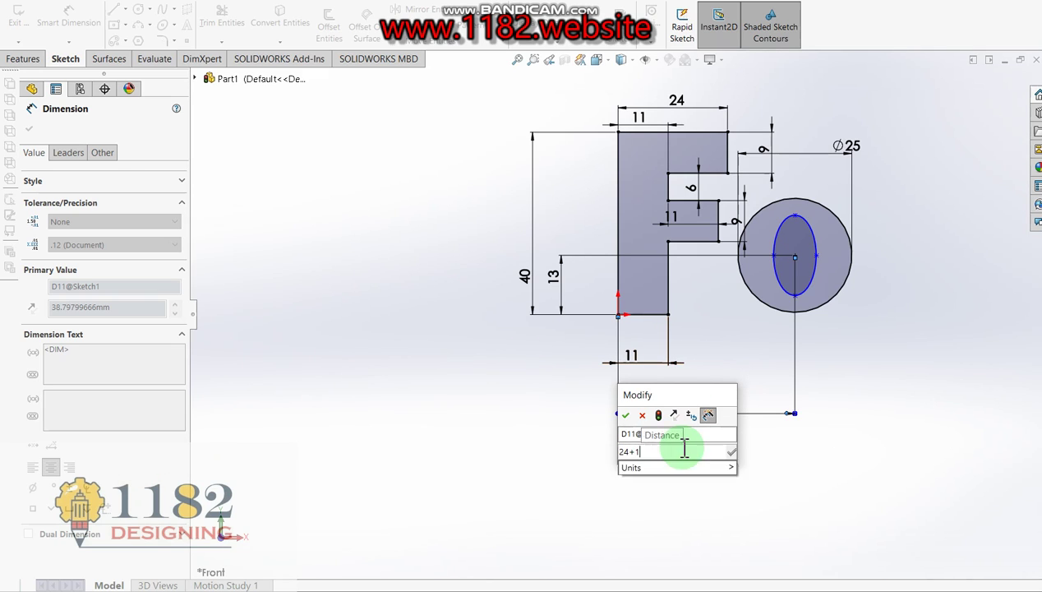
key("Return")
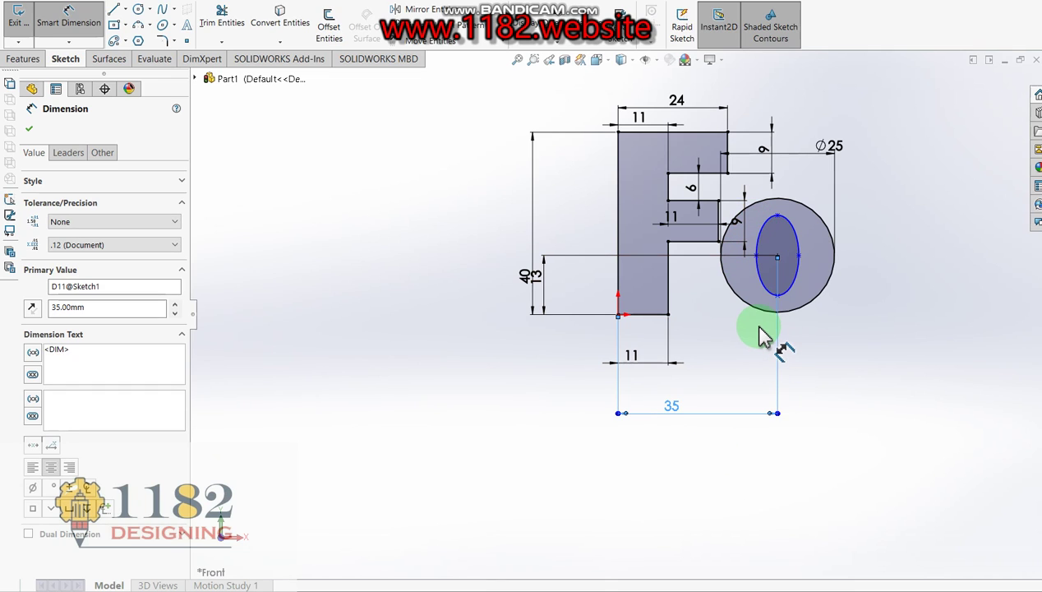
key("alt+Tab")
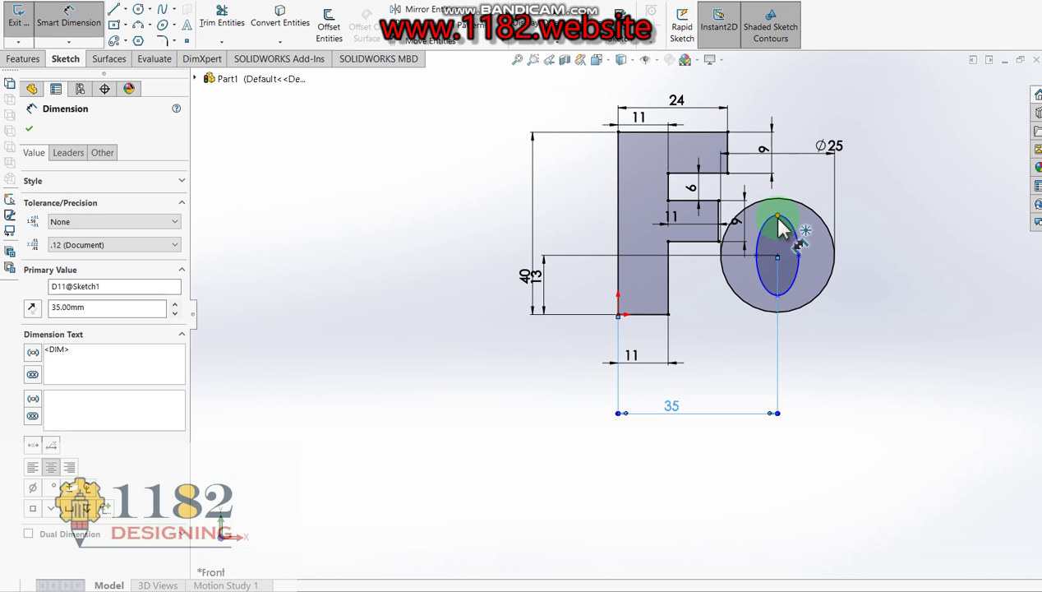
Step: Dimension the ellipse 14 mm tall and 10 mm wide
left_click(777, 216)
left_click(778, 296)
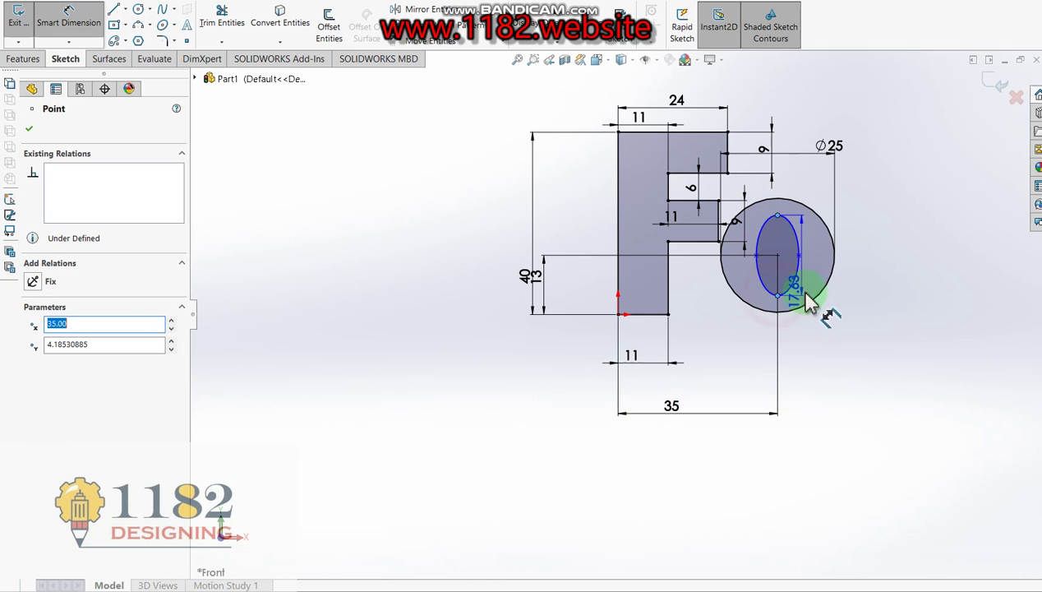
left_click(856, 284)
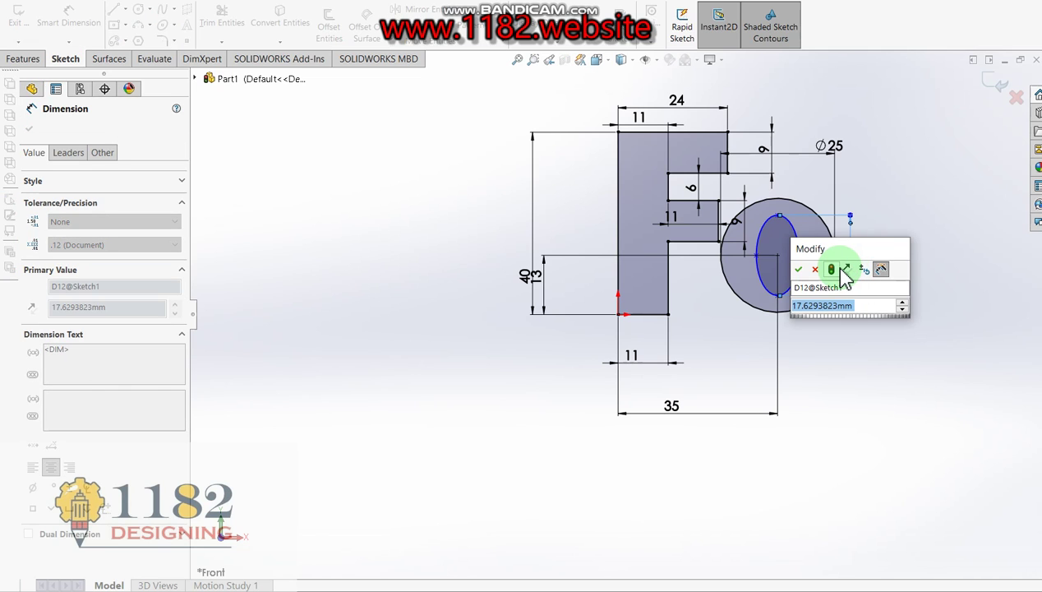
type("14")
key("Return")
left_click(799, 247)
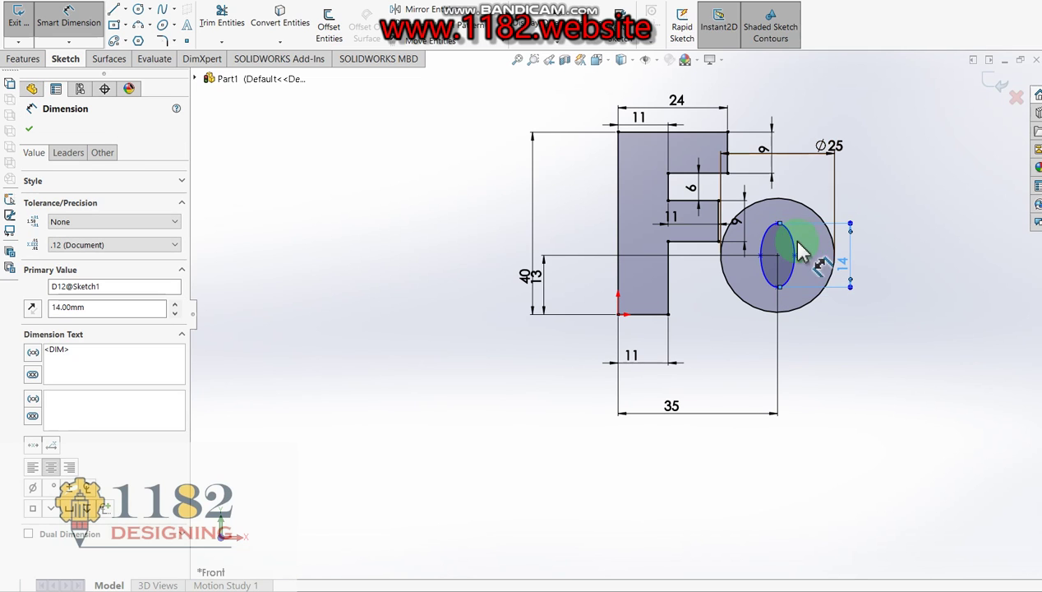
mouse_move(796, 256)
left_mouse_down()
mouse_move(773, 262)
mouse_move(789, 189)
left_mouse_up()
left_click(786, 175)
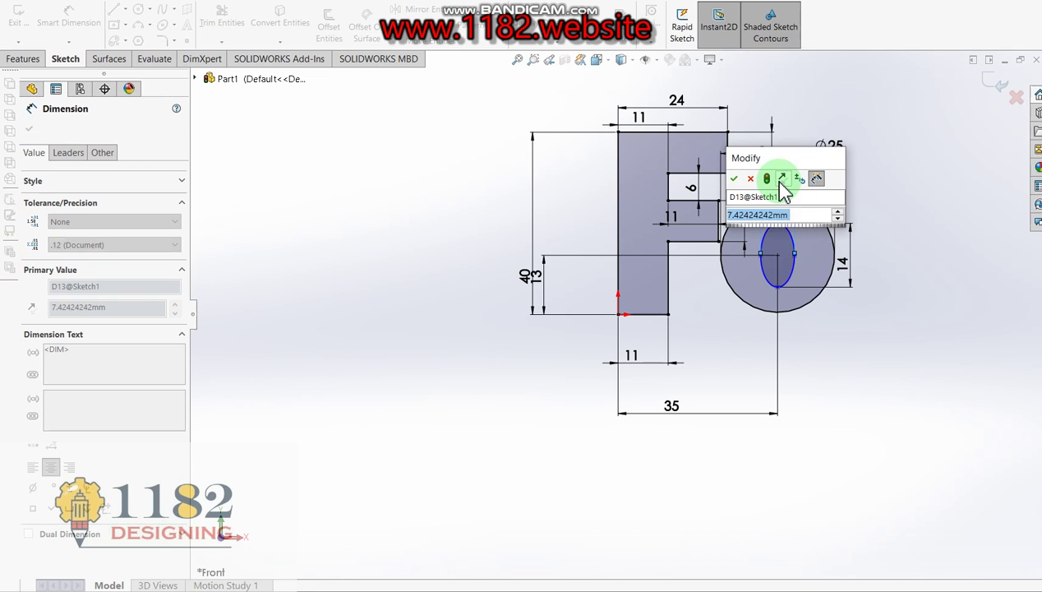
key("Return")
type("10")
key("Return")
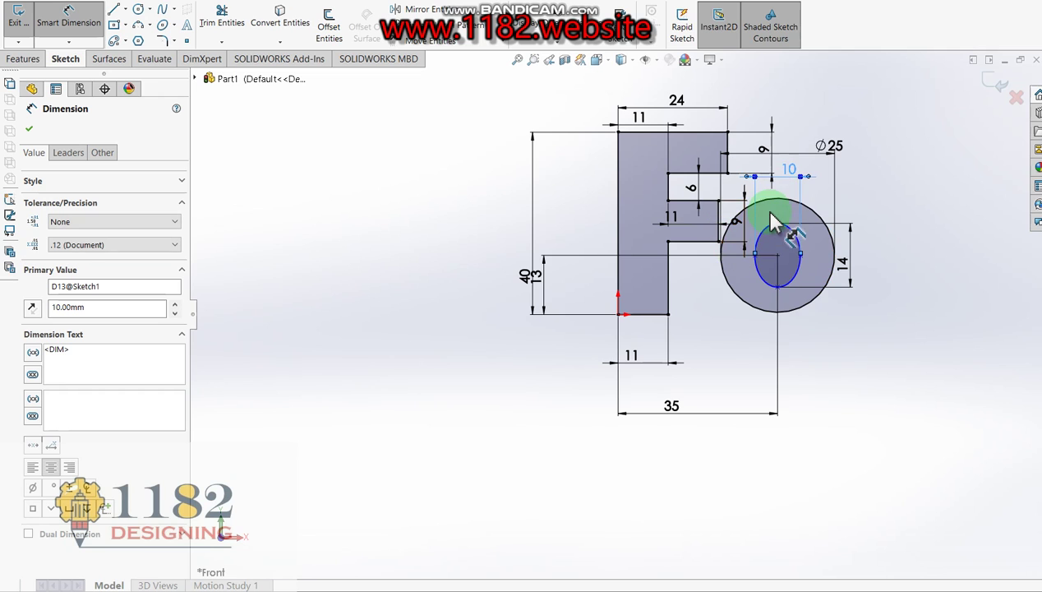
Step: Change the circle's diameter from 25 mm to 26 mm
scroll(765, 197, "down", 2)
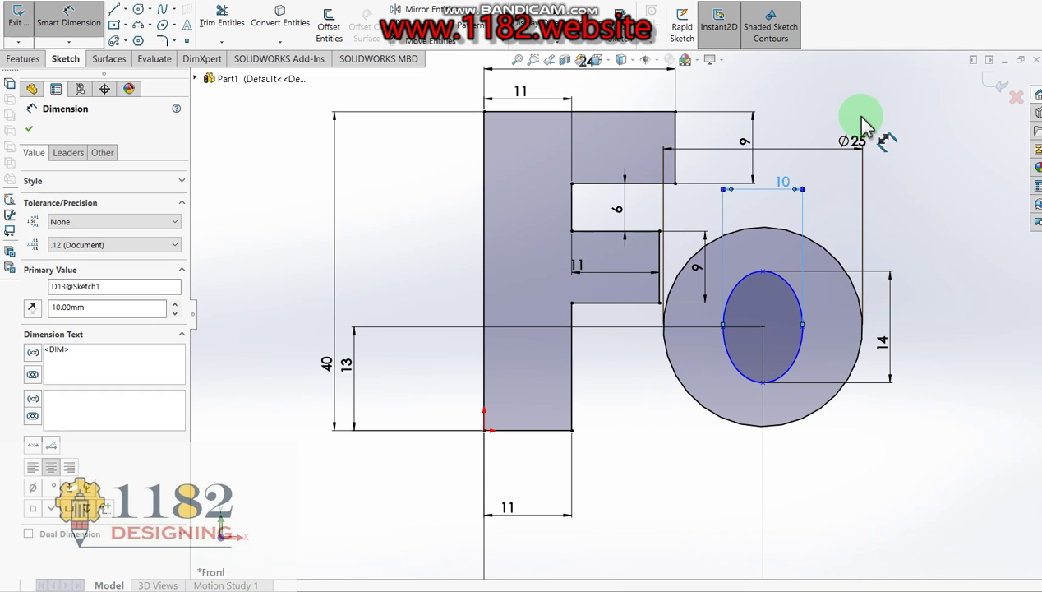
double_click(853, 146)
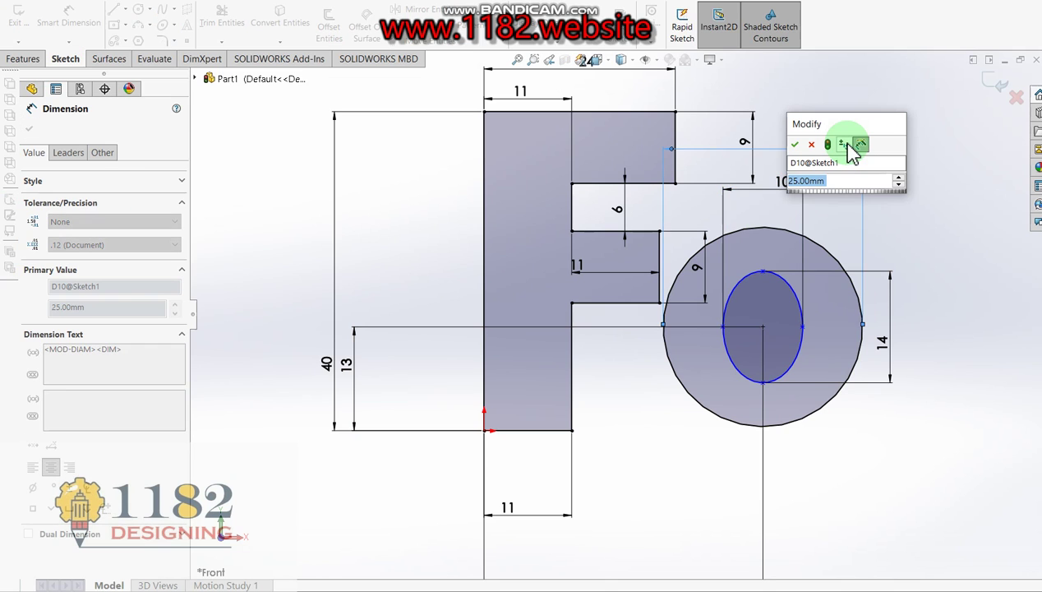
type("26")
key("Return")
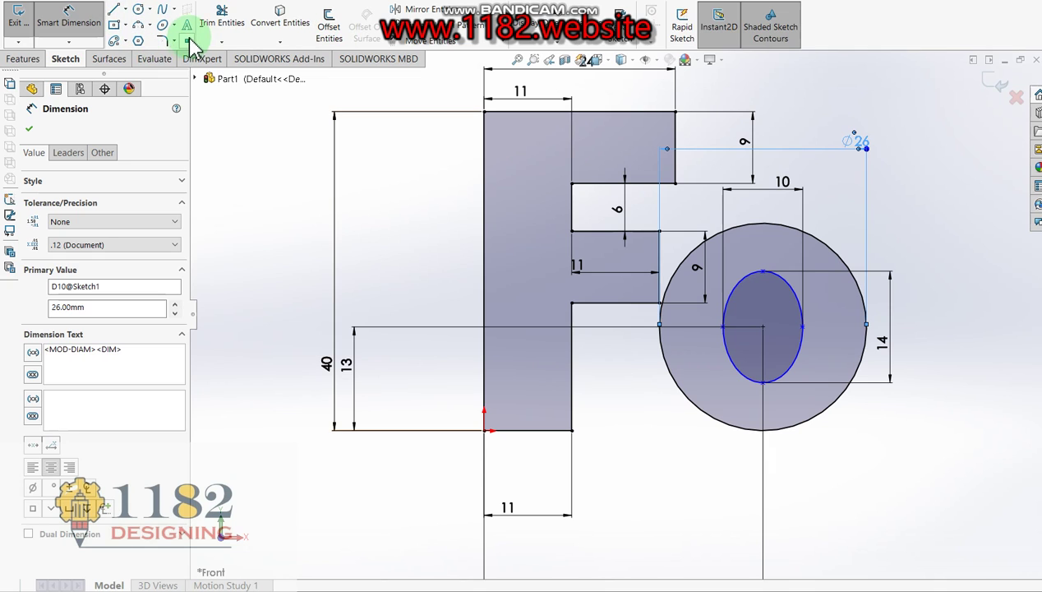
Step: Extend the F's middle edge line across the ellipse to the circle's right edge
left_click(226, 41)
left_click(228, 66)
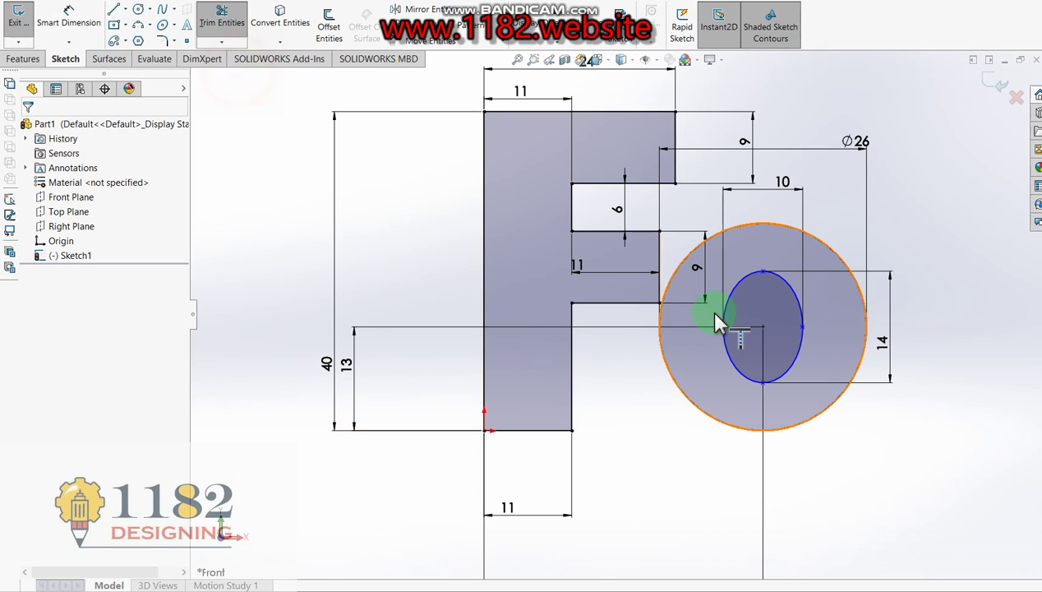
left_click_drag(633, 312, 682, 315)
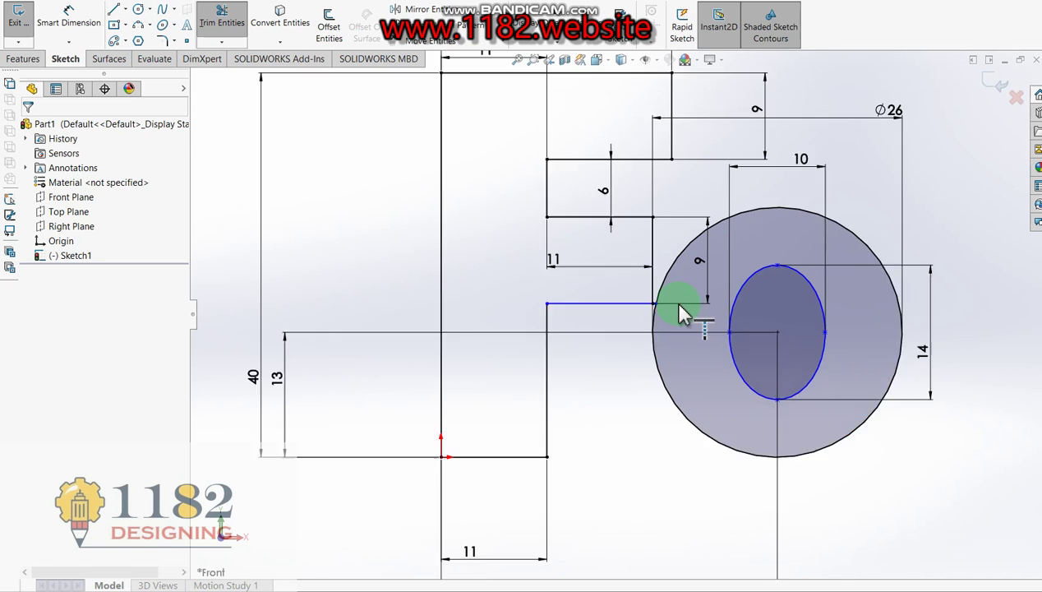
scroll(679, 311, "down", 4)
left_click_drag(613, 306, 821, 310)
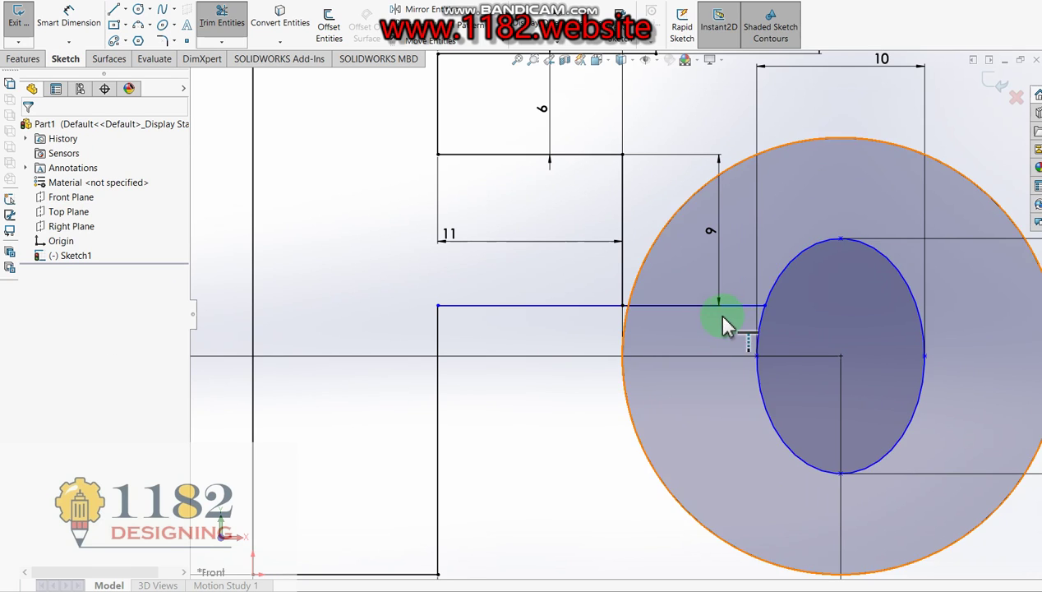
left_click(714, 307)
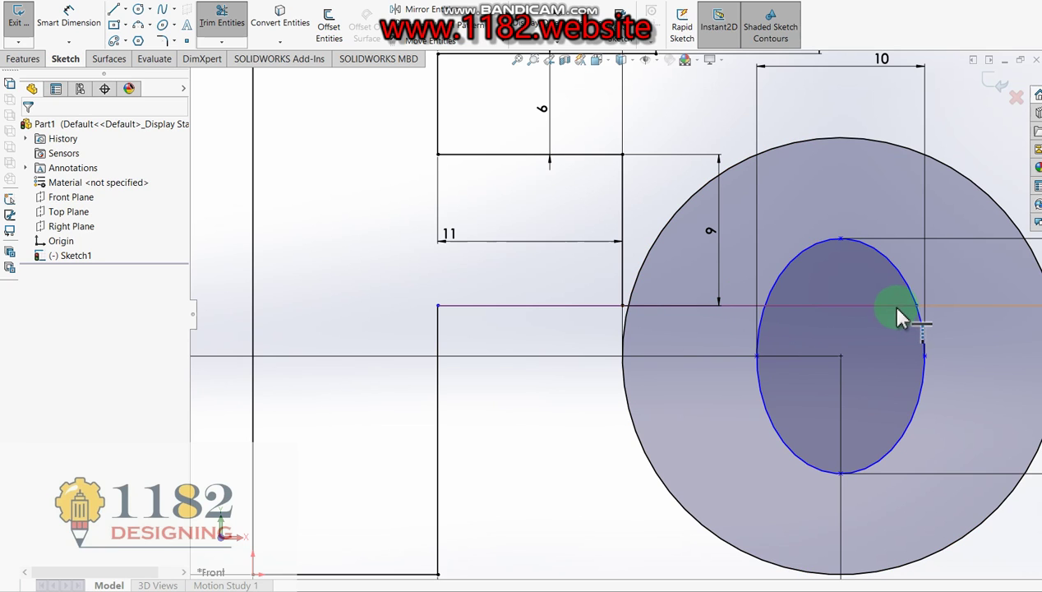
left_click(862, 306)
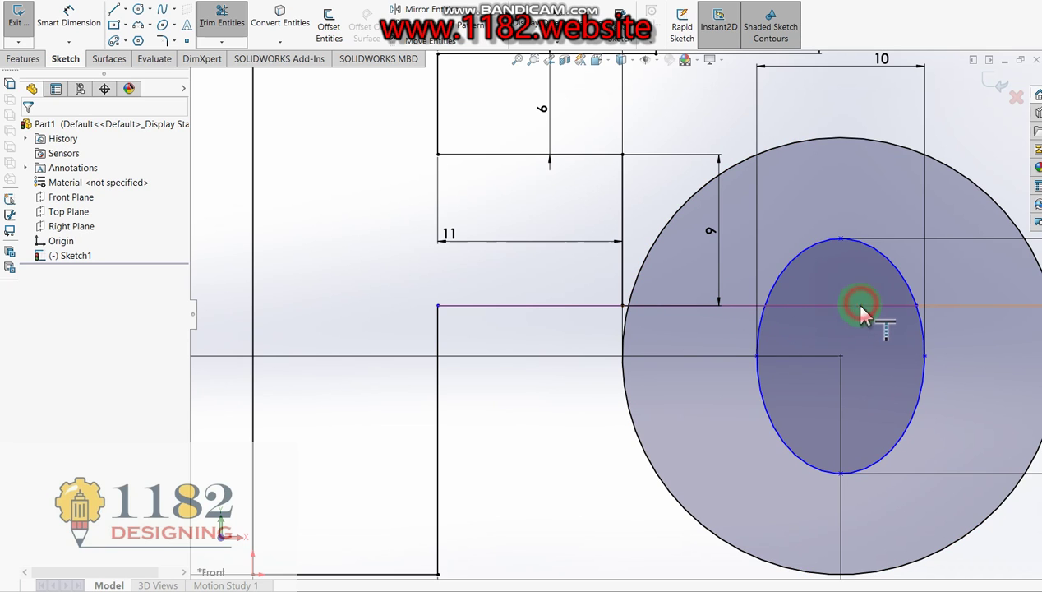
scroll(768, 333, "down", 3)
scroll(760, 322, "up", 2)
scroll(757, 346, "up", 5)
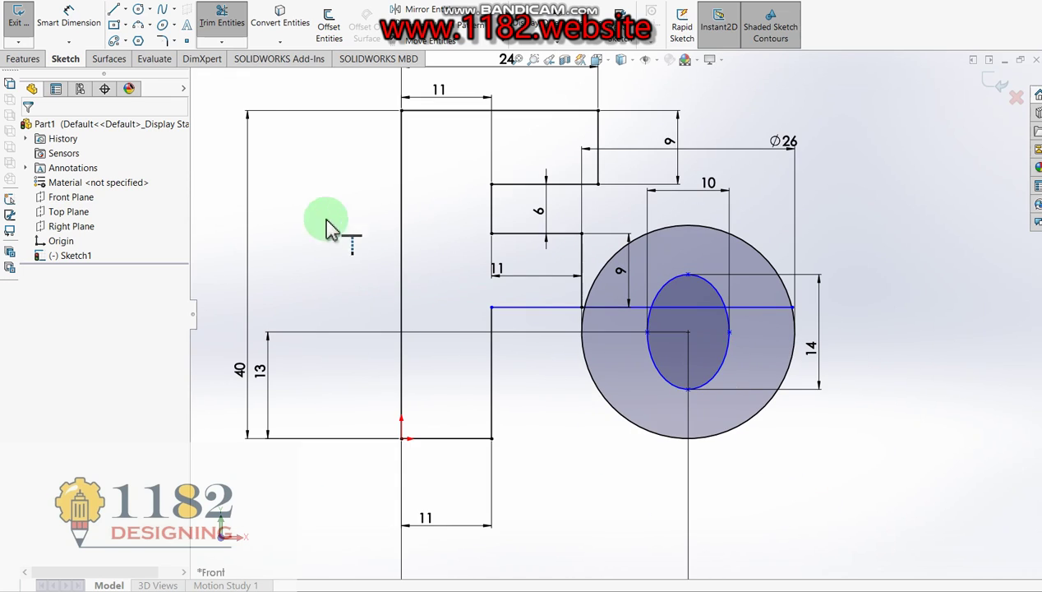
Step: Draw two horizontal lines from the F across the ellipse and circle
left_click(115, 12)
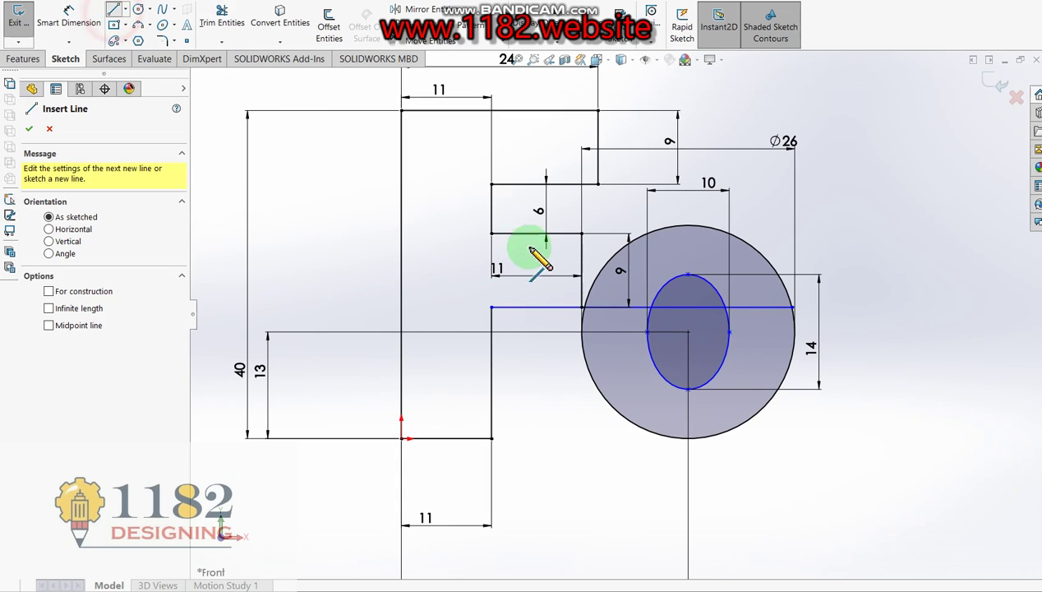
left_click(621, 346)
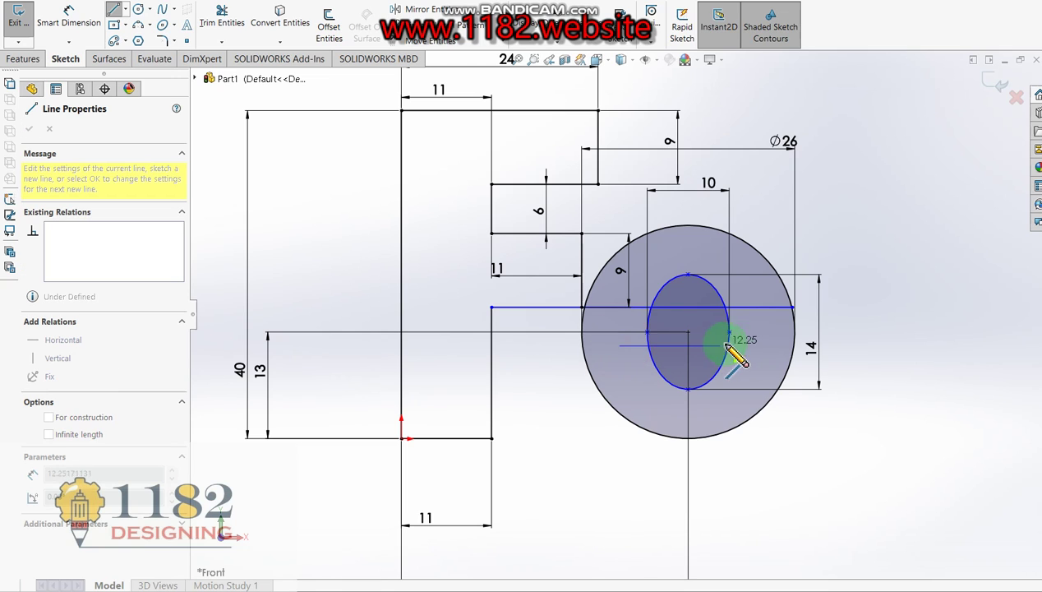
left_click(817, 345)
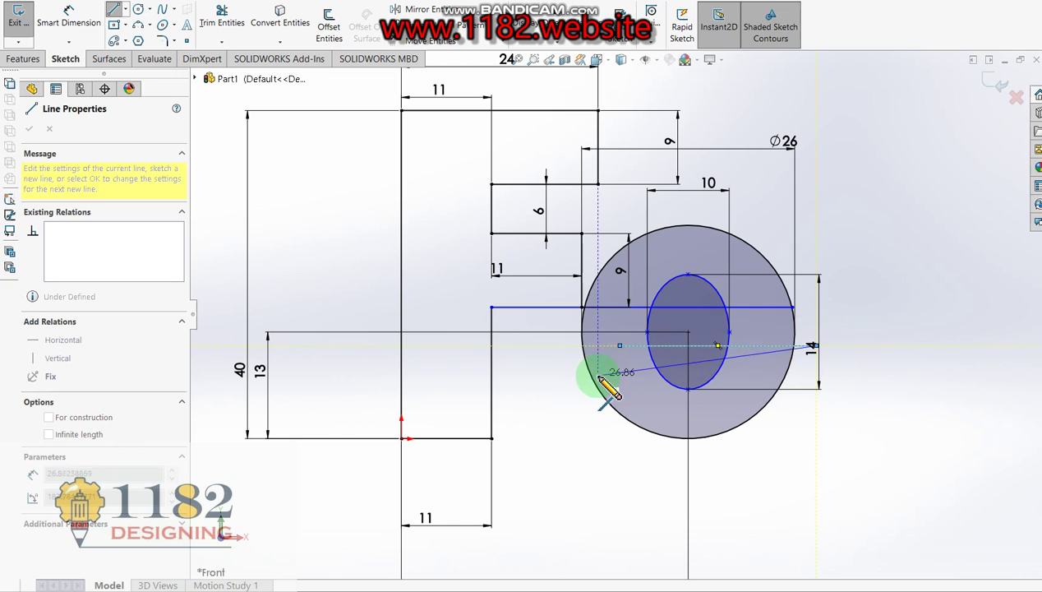
key("Escape")
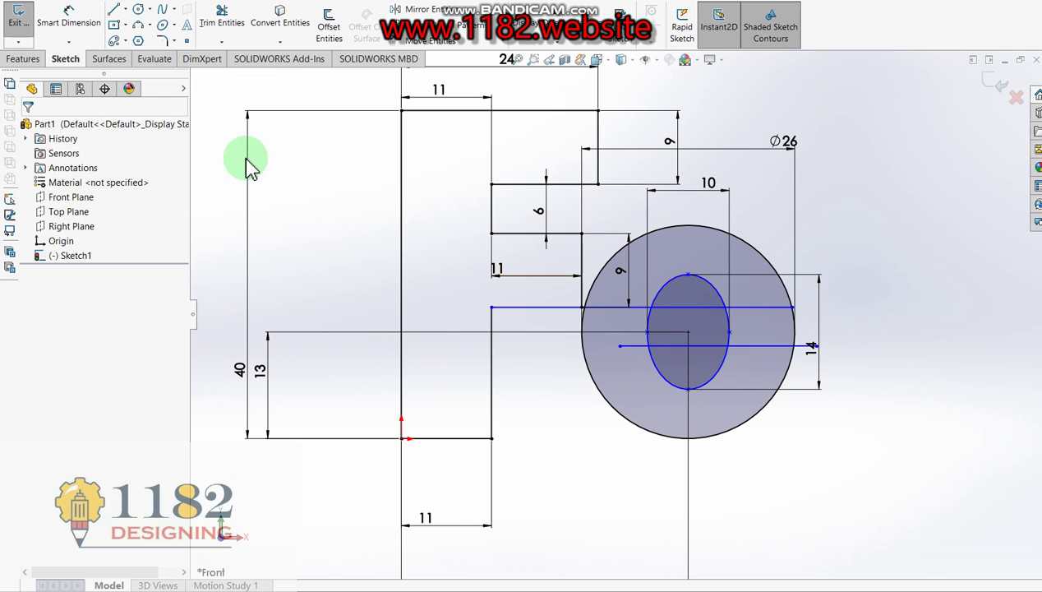
left_click(113, 11)
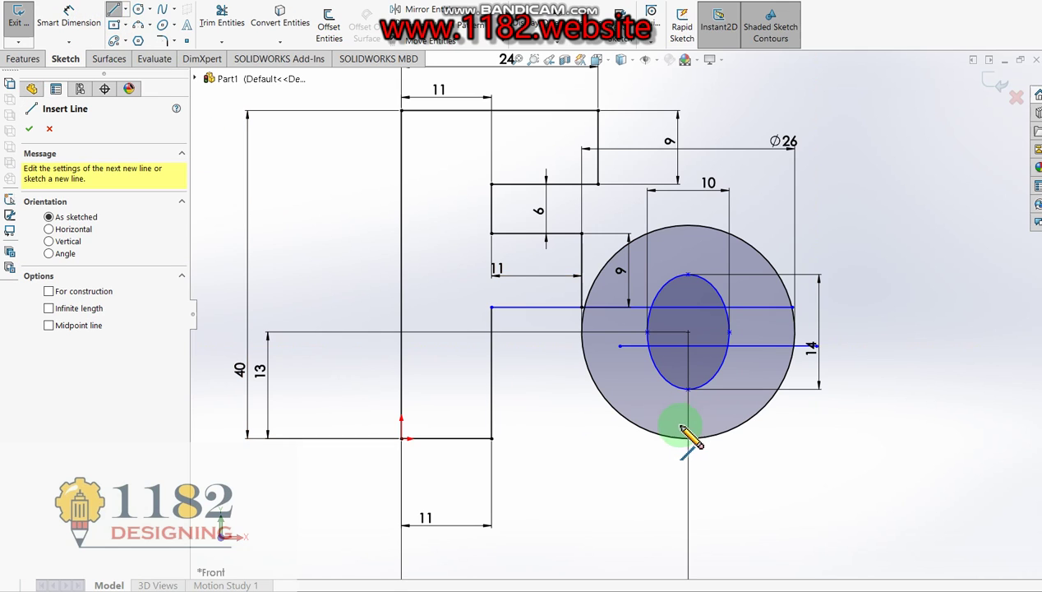
left_click_drag(621, 377, 836, 387)
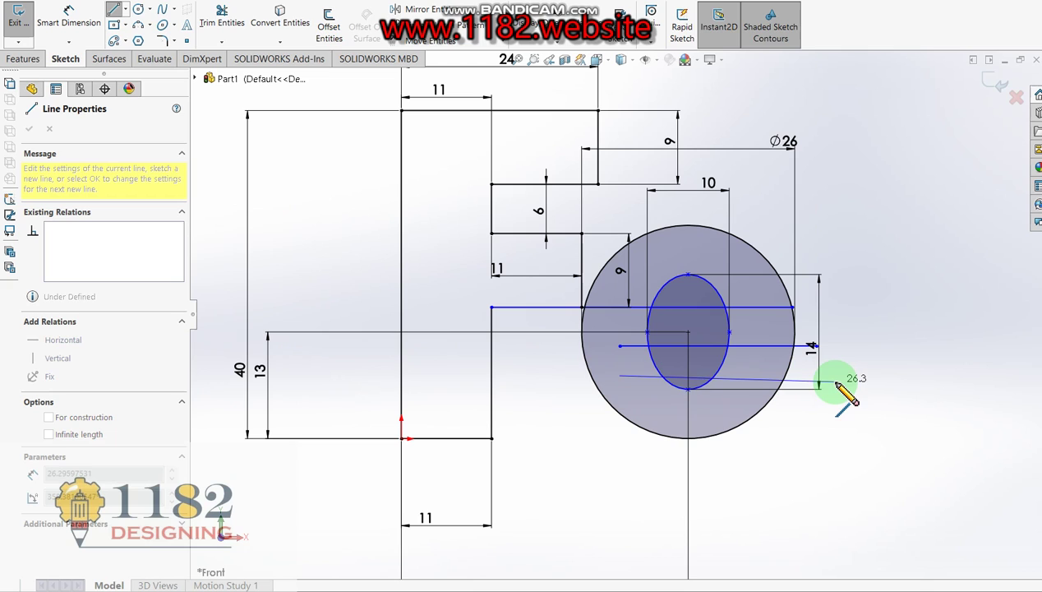
left_click_drag(836, 386, 837, 375)
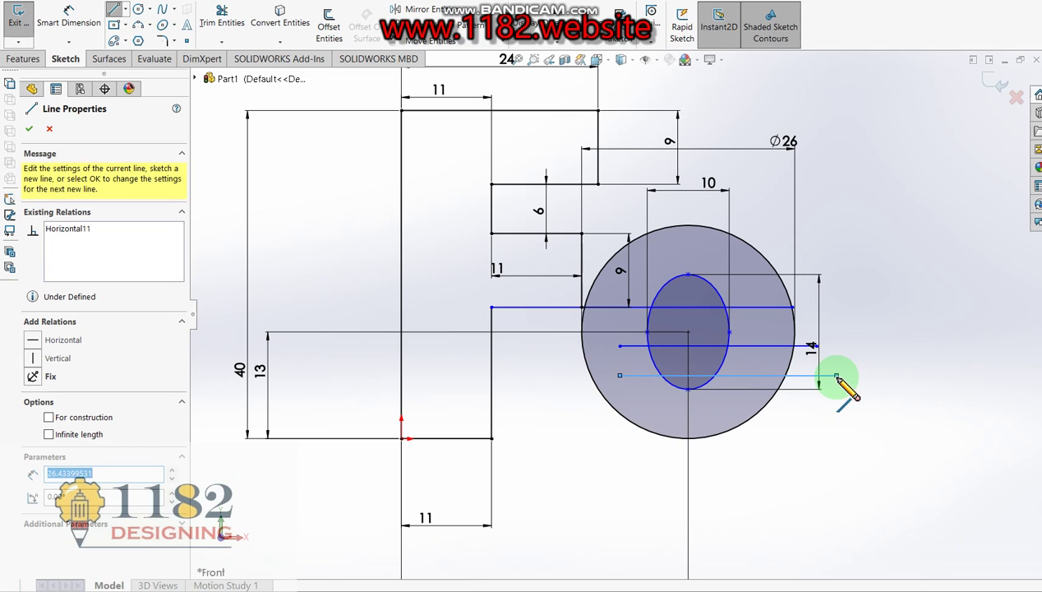
key("Escape")
scroll(623, 355, "down", 2)
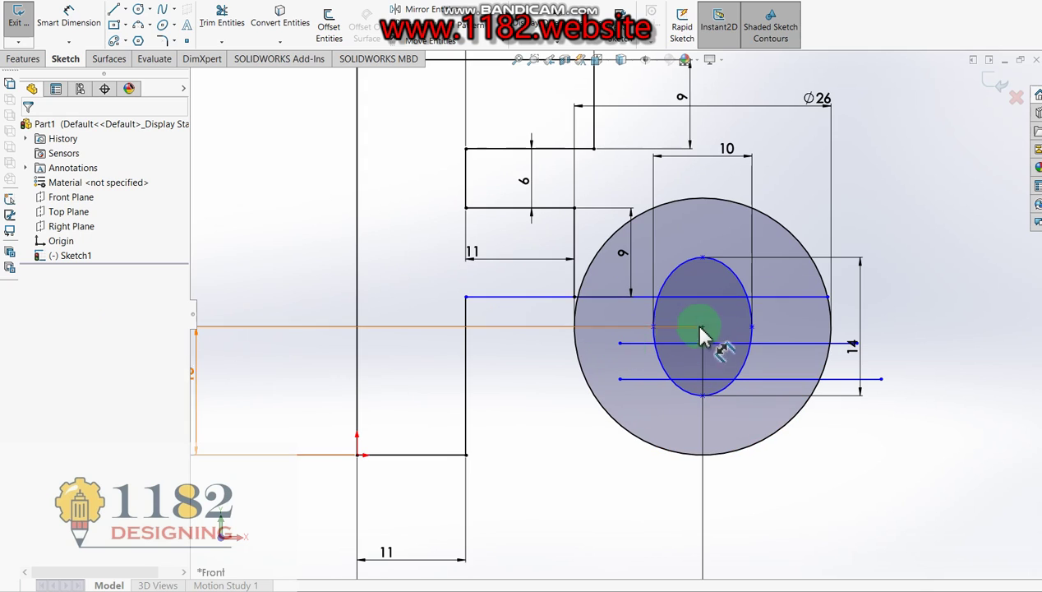
Step: Power-trim the circle and ellipse arcs between the horizontal lines
left_click(222, 16)
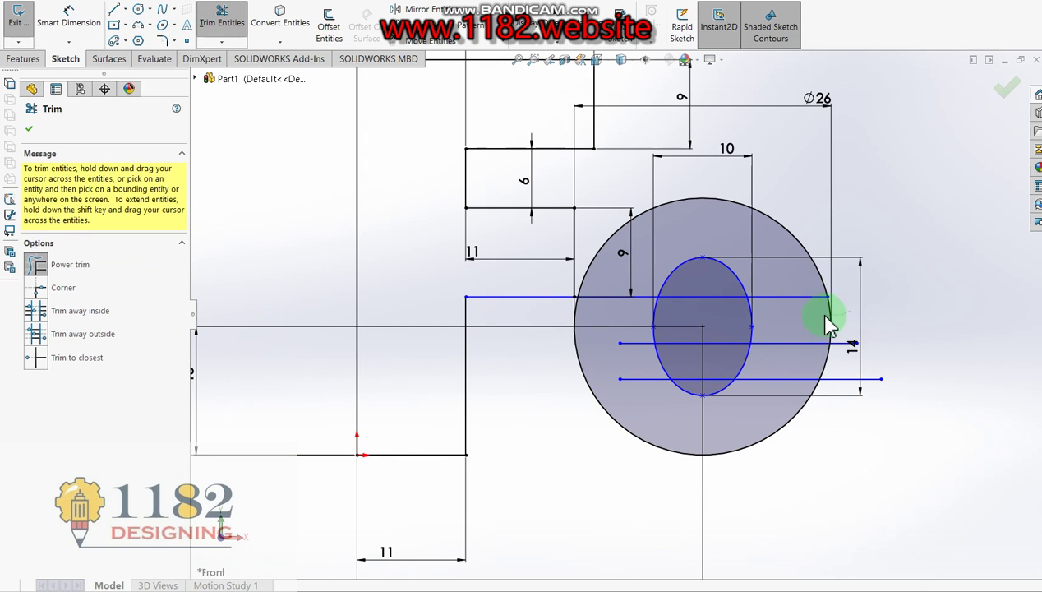
mouse_move(828, 324)
left_mouse_down()
mouse_move(629, 325)
mouse_move(709, 316)
mouse_move(711, 307)
mouse_move(678, 349)
mouse_move(615, 345)
mouse_move(577, 291)
left_mouse_up()
scroll(577, 302, "down", 3)
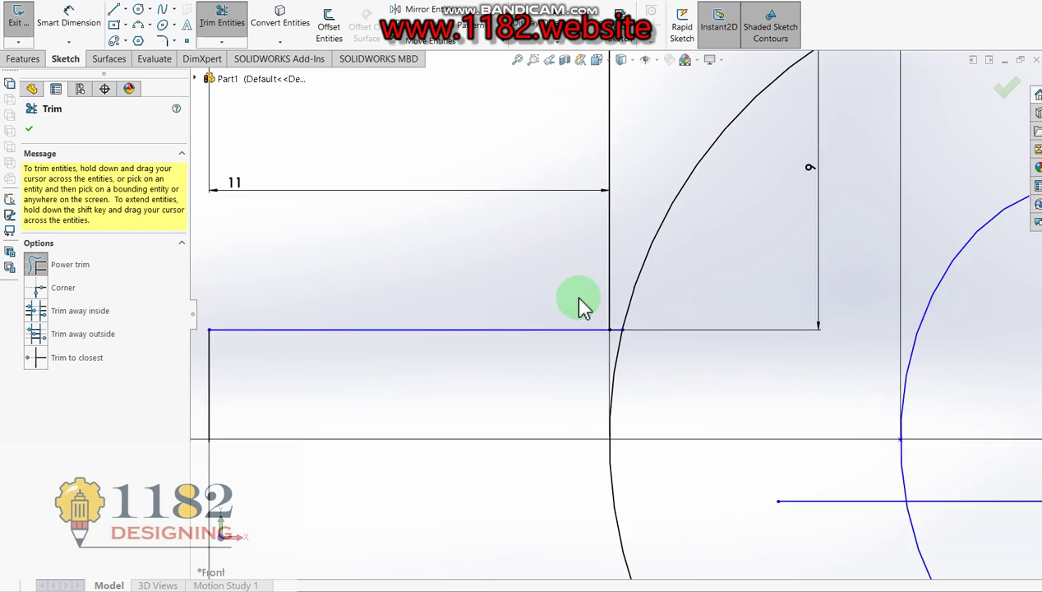
scroll(633, 344, "down", 2)
scroll(628, 345, "up", 1)
scroll(628, 344, "up", 2)
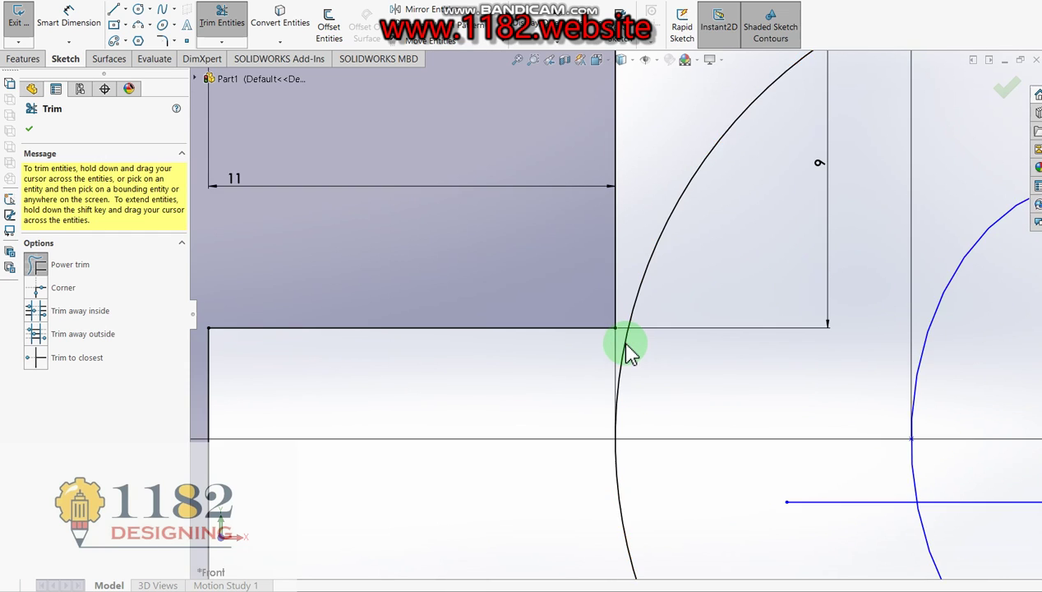
scroll(641, 347, "up", 2)
scroll(659, 349, "up", 1)
scroll(787, 367, "up", 1)
scroll(791, 411, "down", 1)
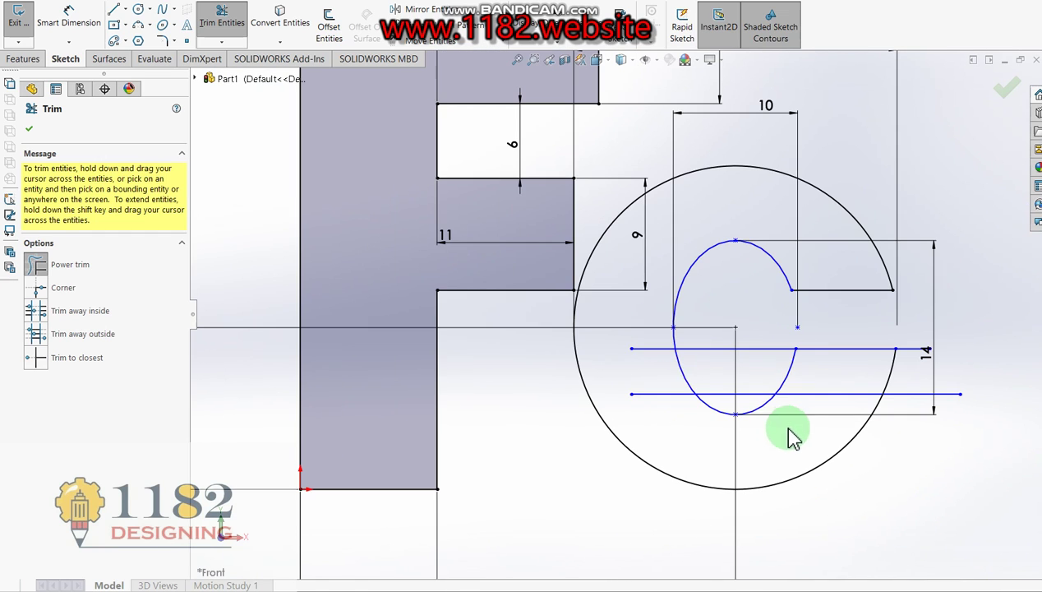
Step: Dimension the upper horizontal line 1 mm below the ellipse centre
left_click(54, 37)
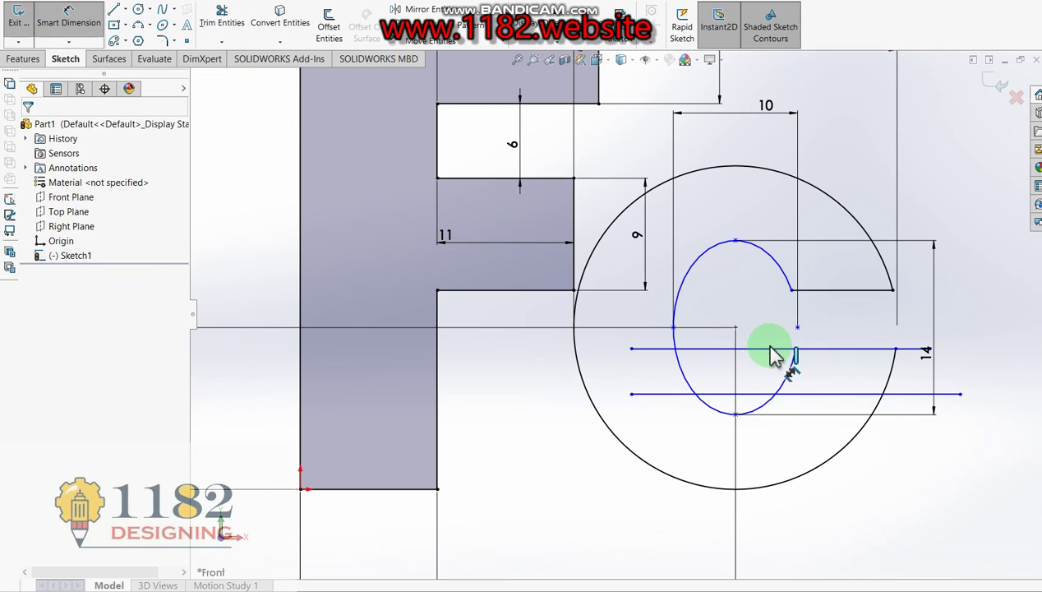
left_click(735, 328)
left_click(712, 349)
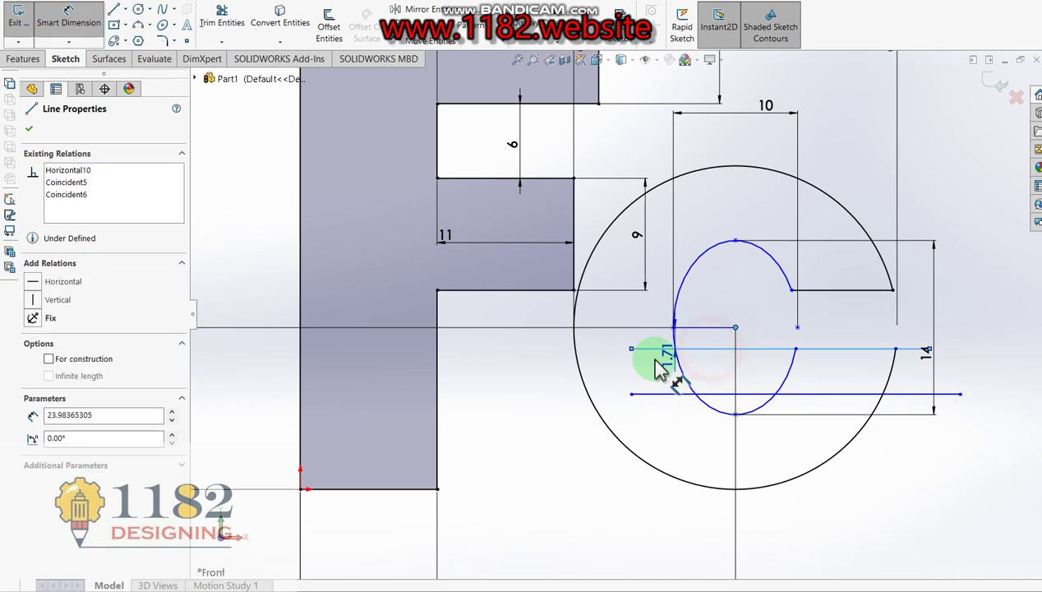
left_click(595, 367)
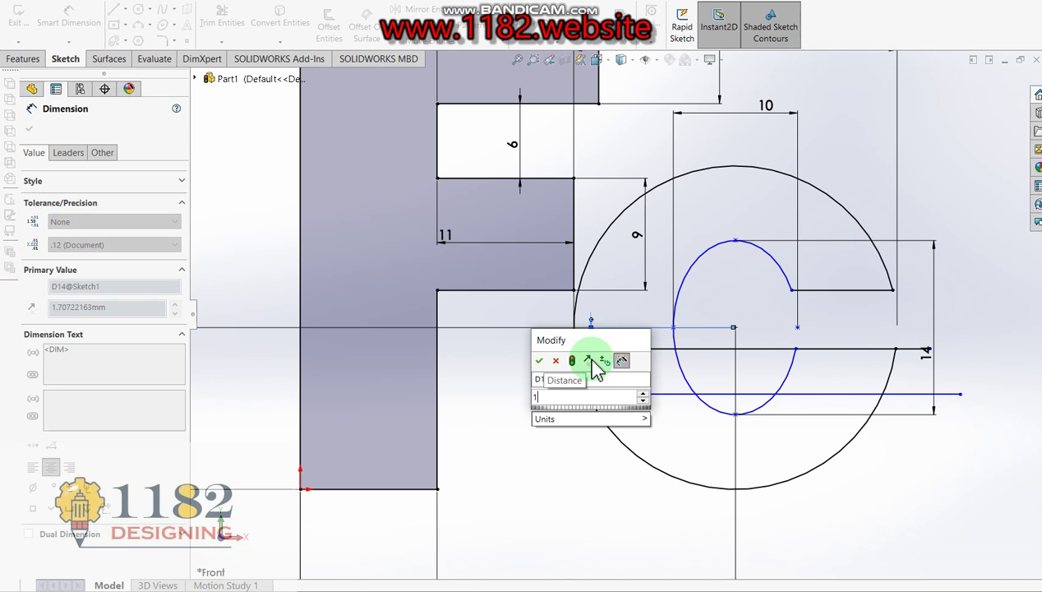
type("1")
key("Return")
Step: Check the reference drawing, then dimension the lower line 5 mm from the ellipse centre
left_click(723, 585)
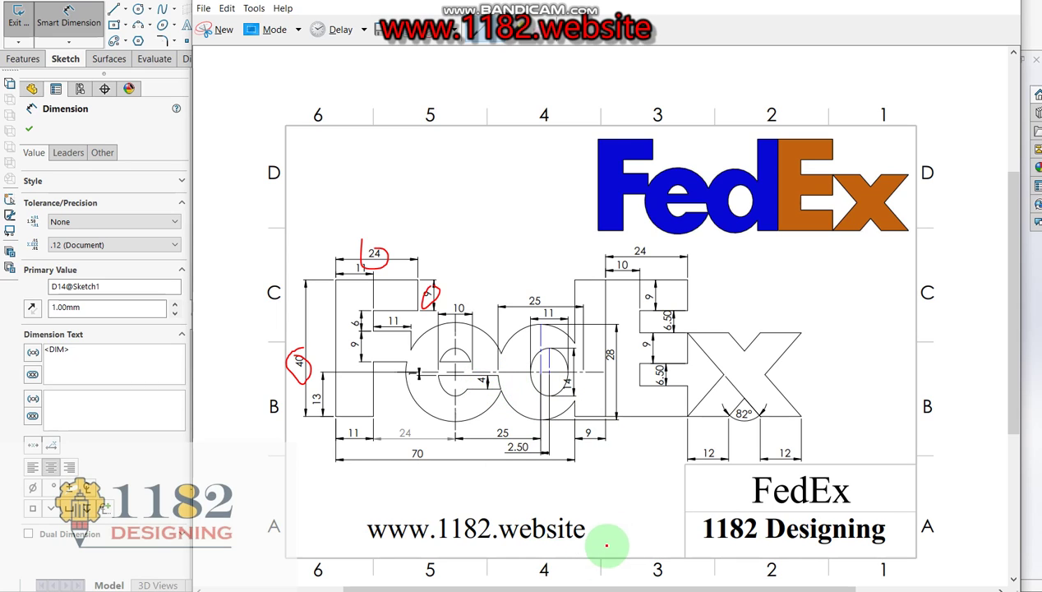
left_click(168, 485)
left_click(736, 328)
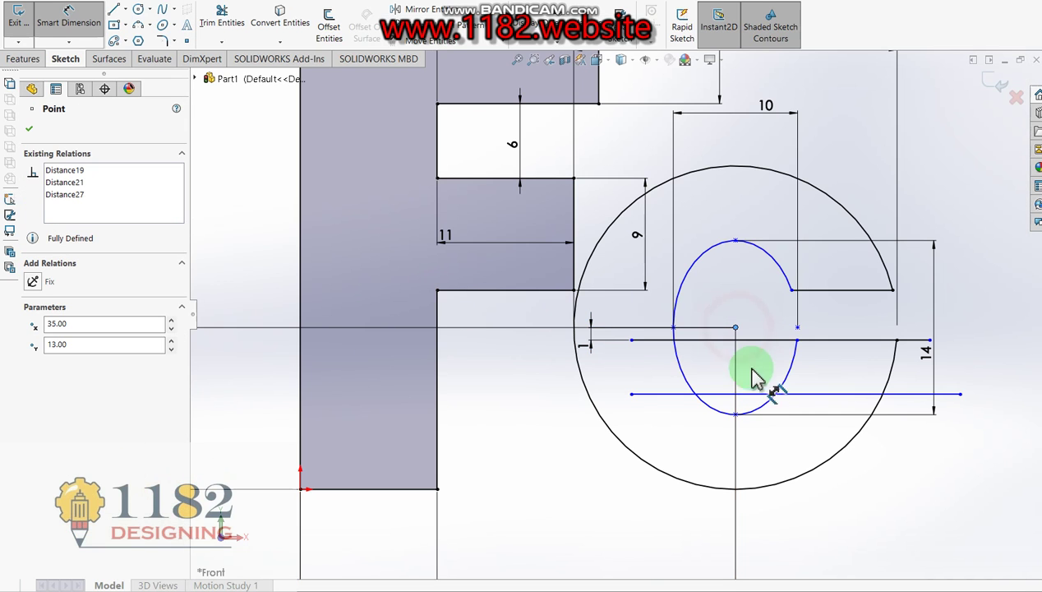
left_click(741, 394)
left_click(523, 374)
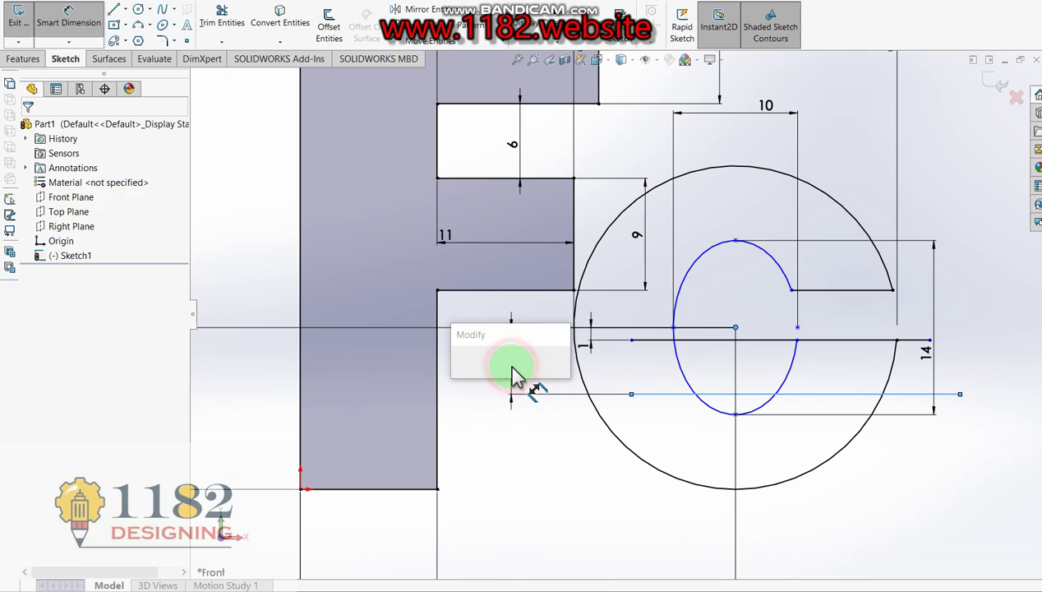
type("5")
key("Return")
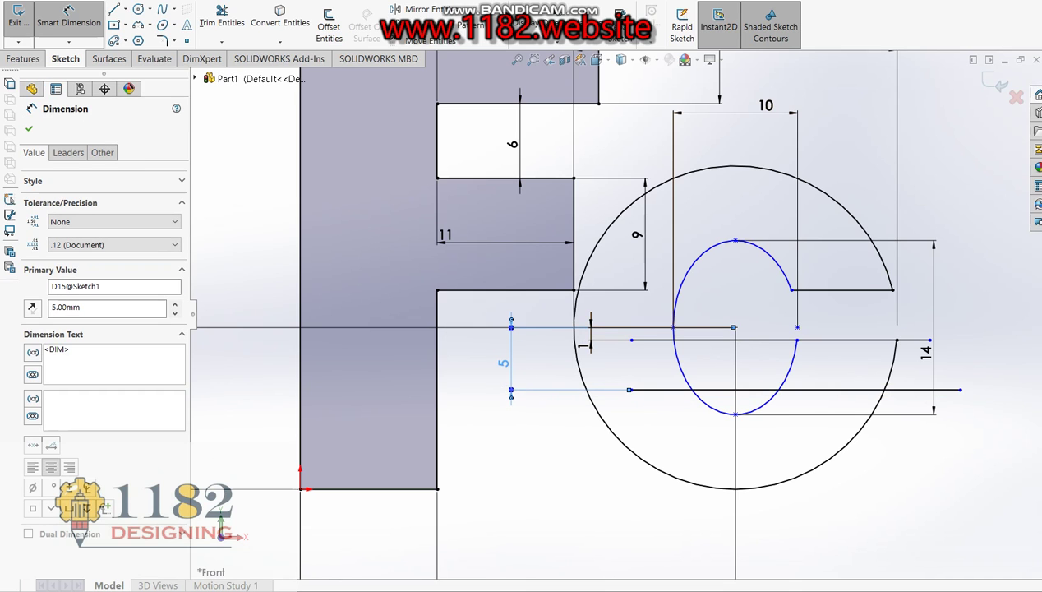
left_click(695, 339)
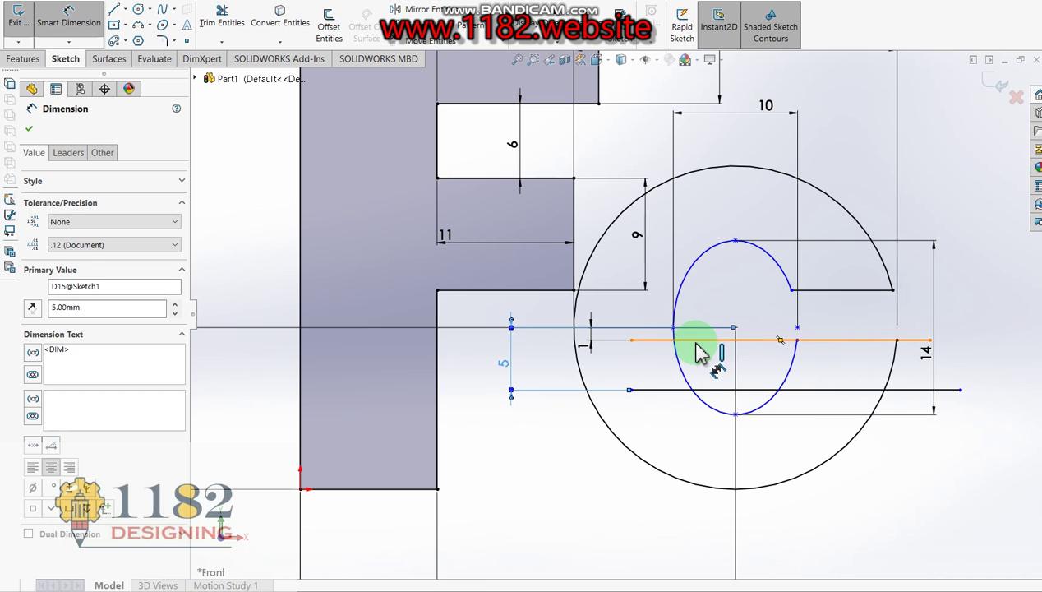
key("alt+Tab")
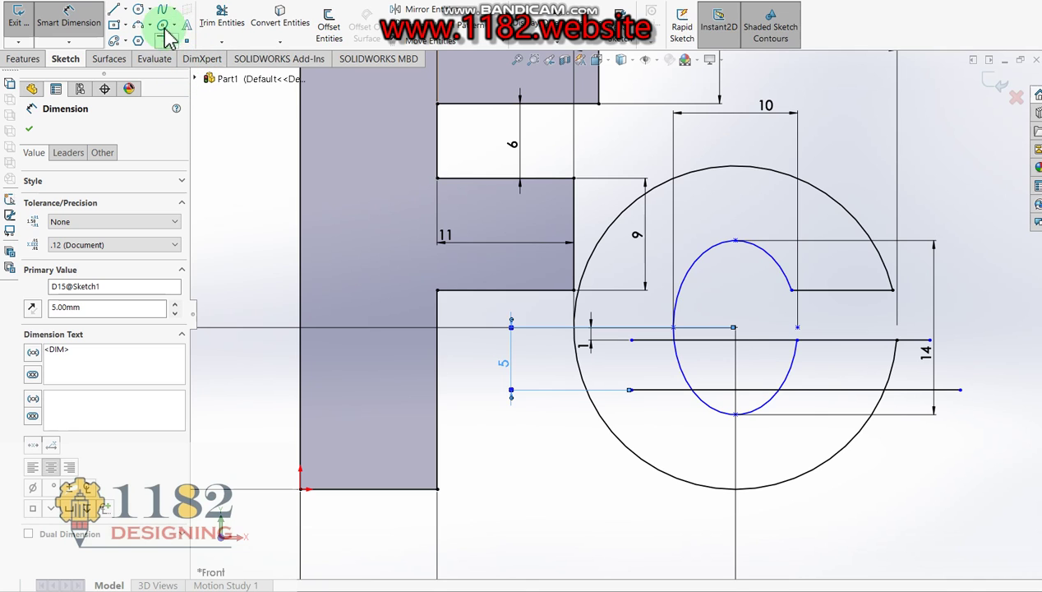
Step: Power-trim the ellipse's right arc and the excess line segments inside and beyond the circle
left_click(218, 15)
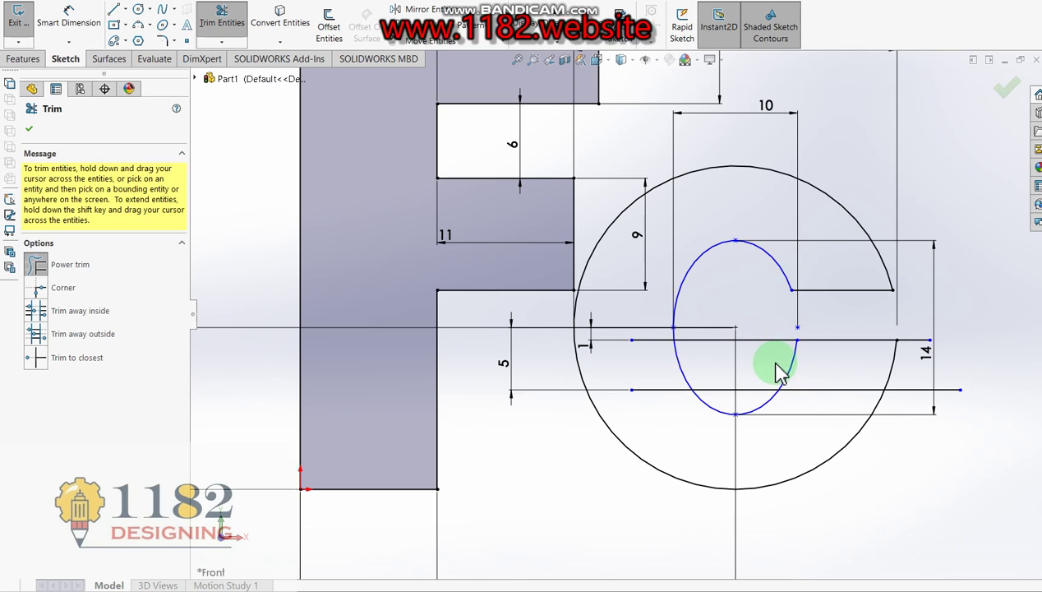
mouse_move(772, 345)
left_mouse_down()
mouse_move(814, 378)
mouse_move(784, 372)
mouse_move(674, 417)
mouse_move(658, 386)
left_mouse_up()
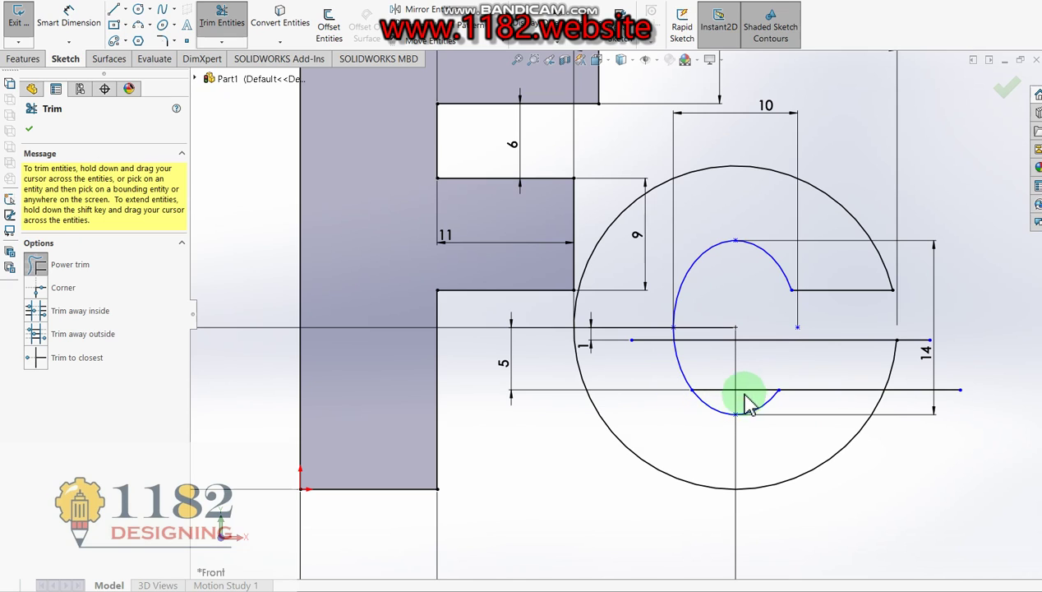
mouse_move(744, 398)
left_mouse_down()
mouse_move(755, 387)
mouse_move(752, 399)
left_mouse_up()
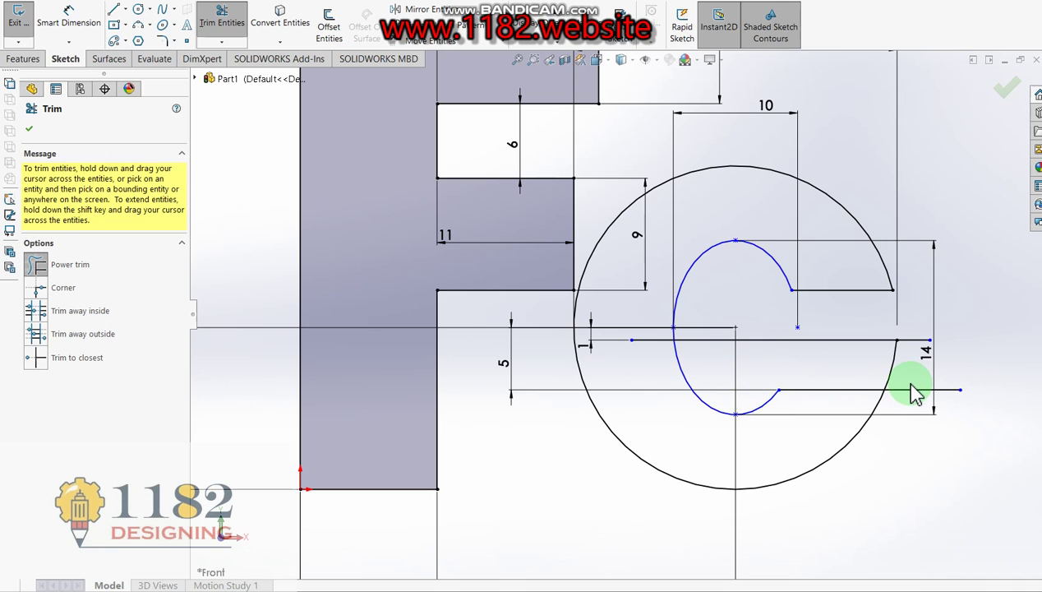
left_click_drag(921, 403, 918, 337)
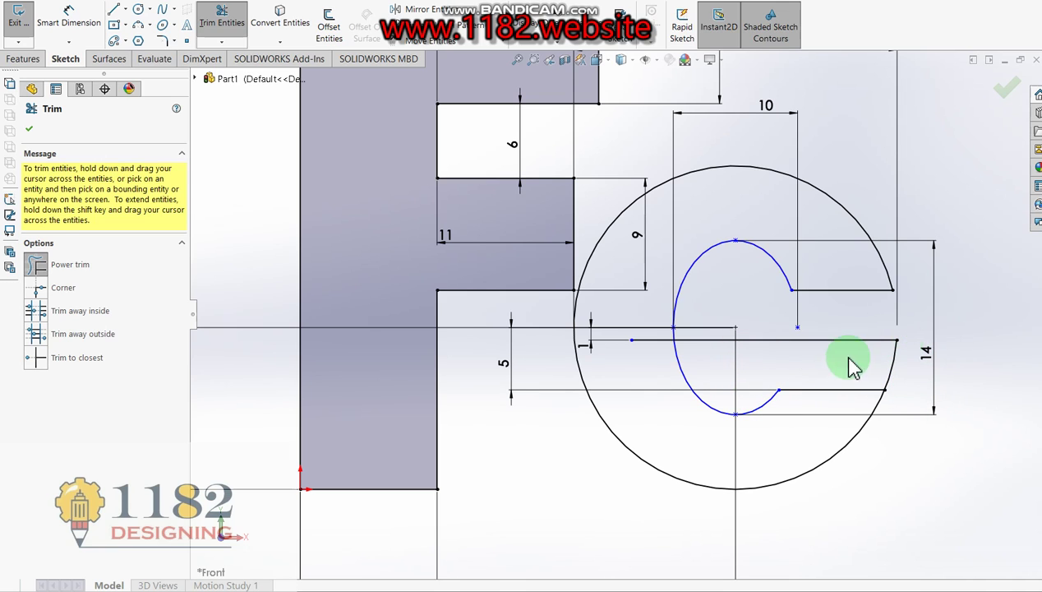
left_click_drag(650, 368, 739, 365)
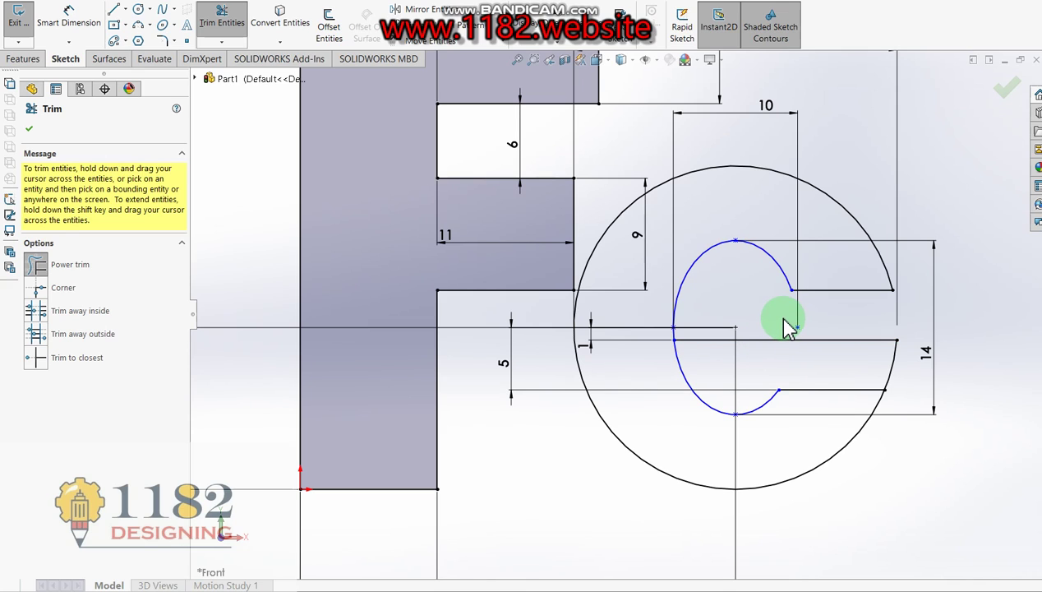
left_click(769, 566)
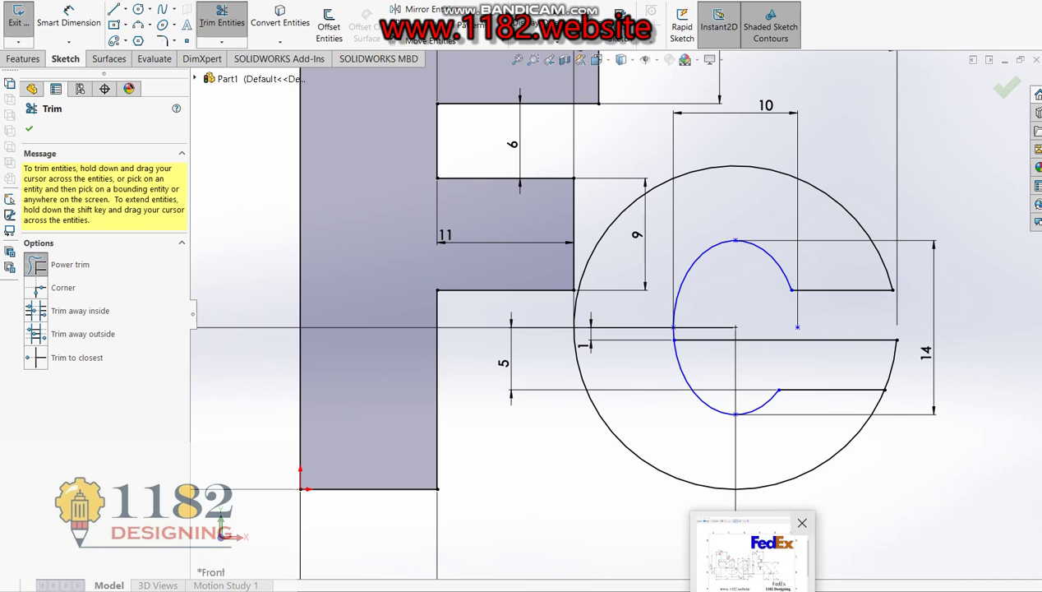
left_click(752, 555)
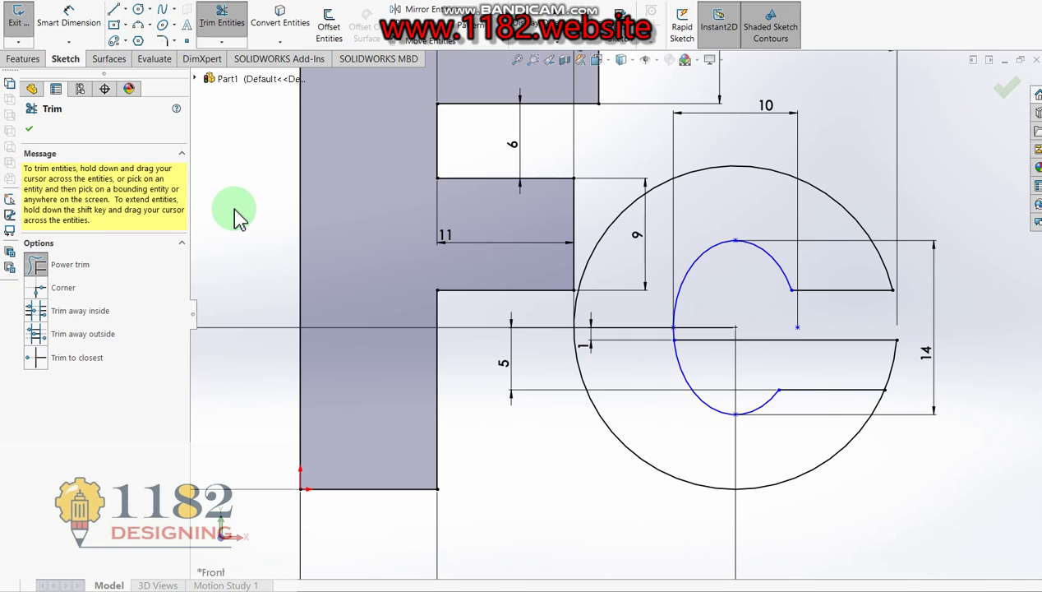
Step: Exit trimming and undo all trims plus the 1 mm and 5 mm dimensions
key("Escape")
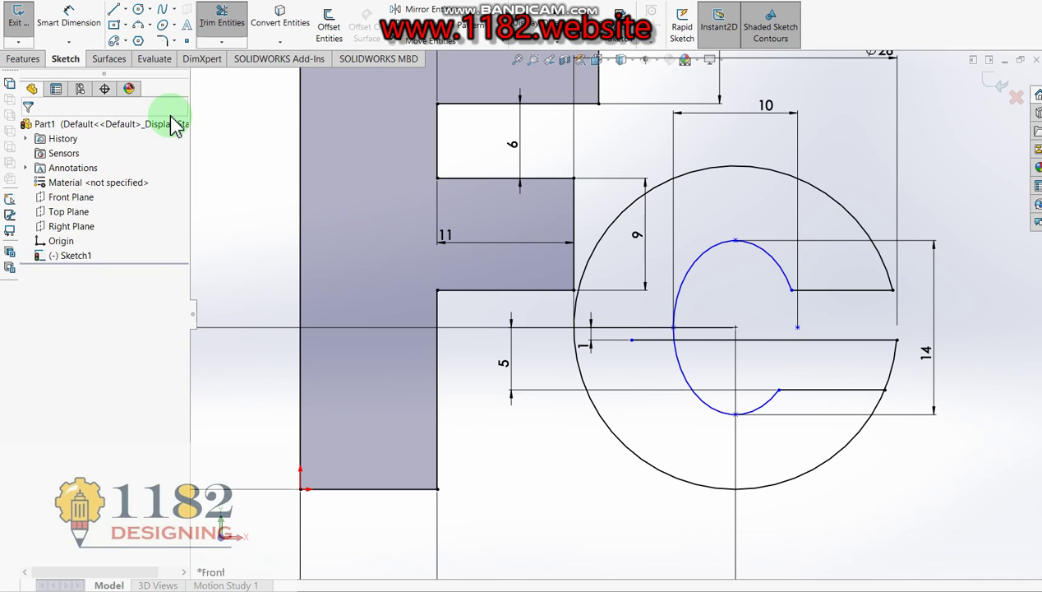
key("ctrl+z")
key("ctrl+z")
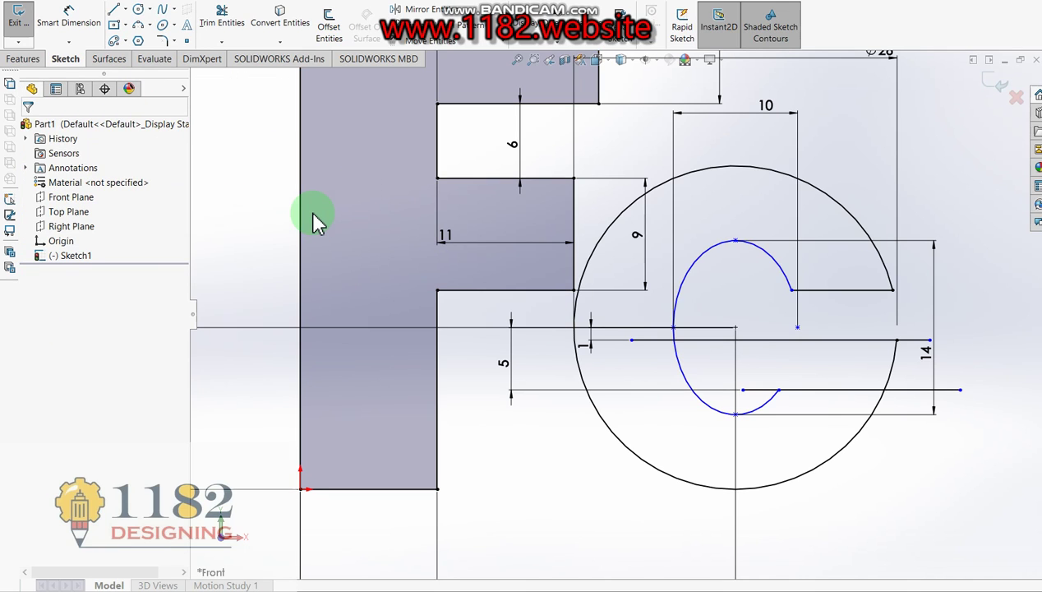
key("ctrl+z")
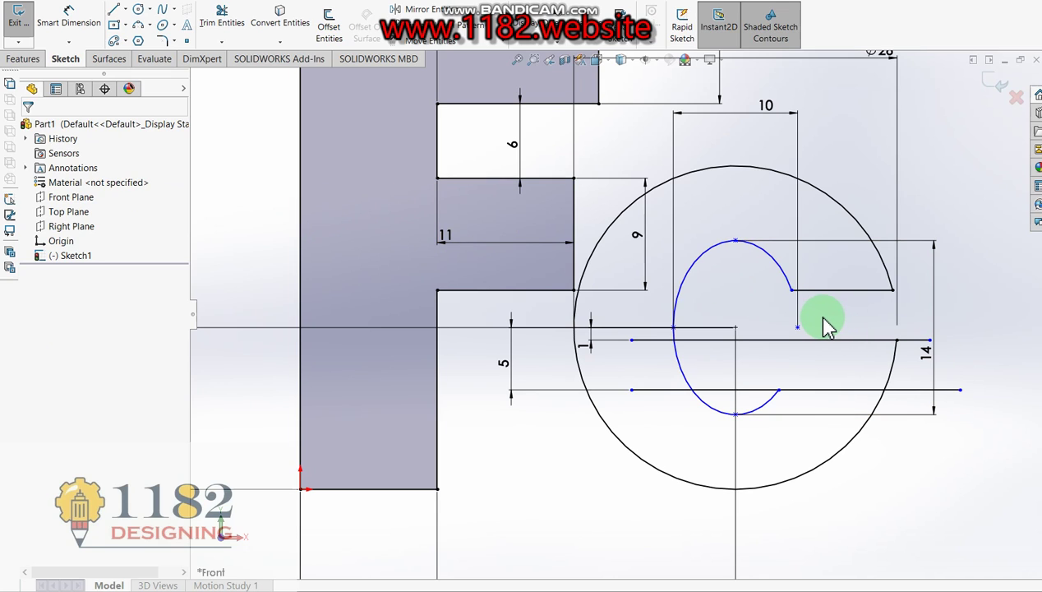
key("ctrl+z")
key("ctrl+z")
key("ctrl+z")
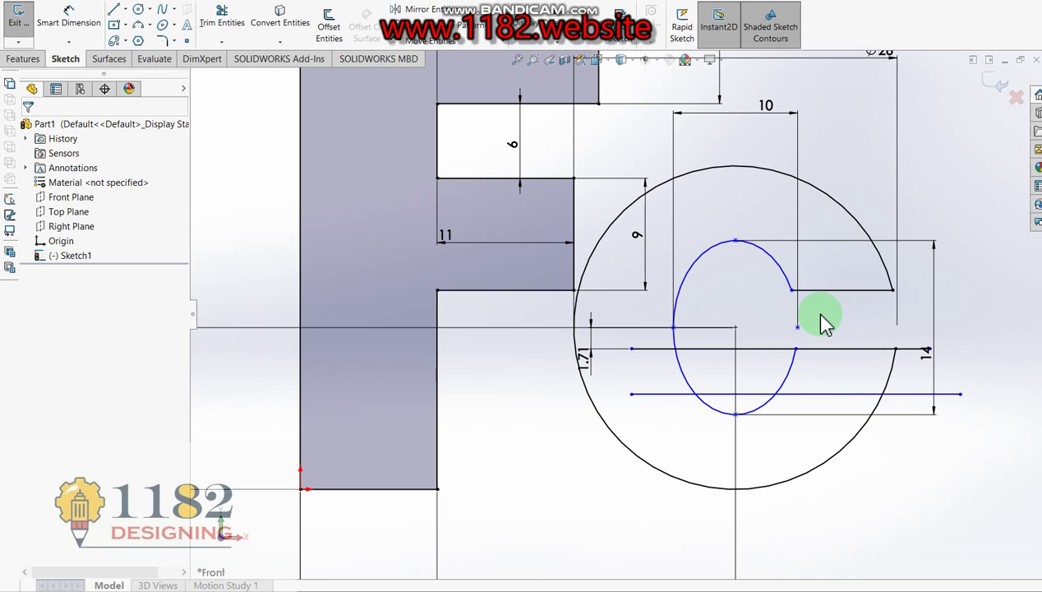
key("ctrl+z")
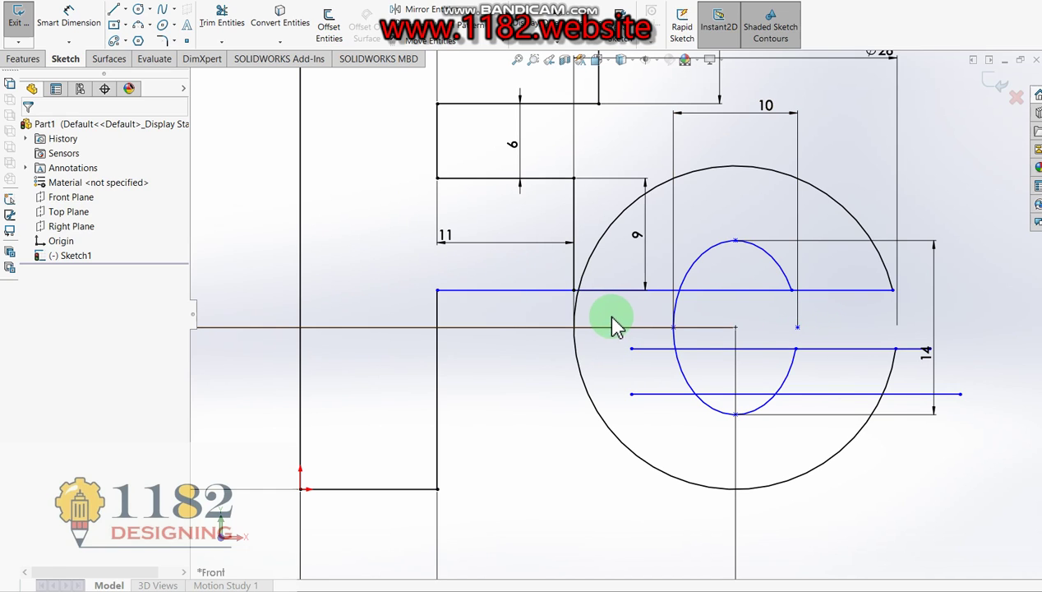
key("ctrl+z")
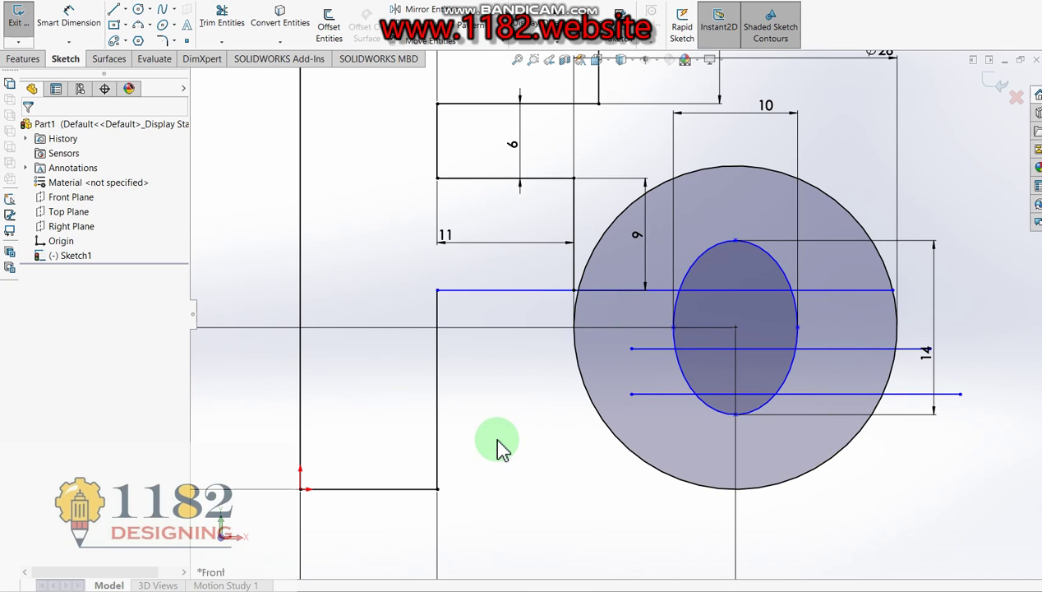
Step: Redimension from the ellipse centre: upper line 1 mm, lower line 4 mm
left_click(69, 18)
left_click(736, 328)
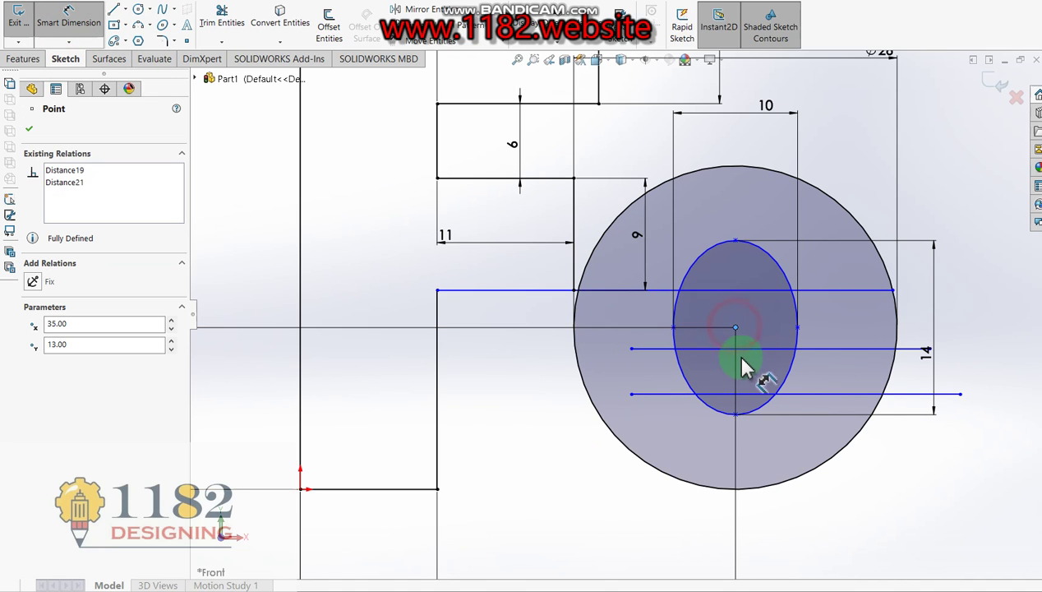
left_click(717, 350)
left_click(610, 360)
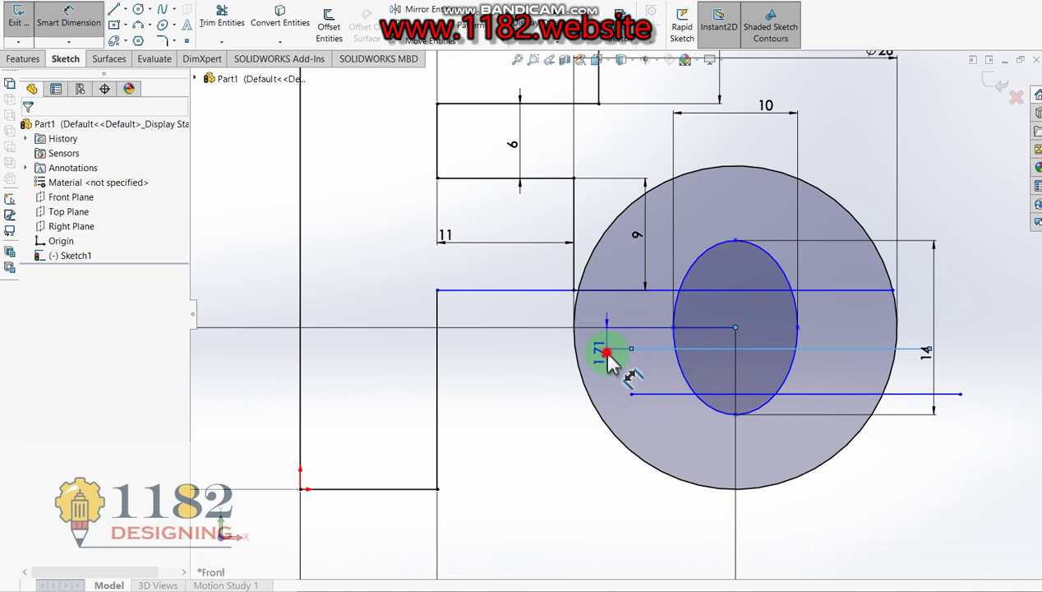
type("1")
key("Return")
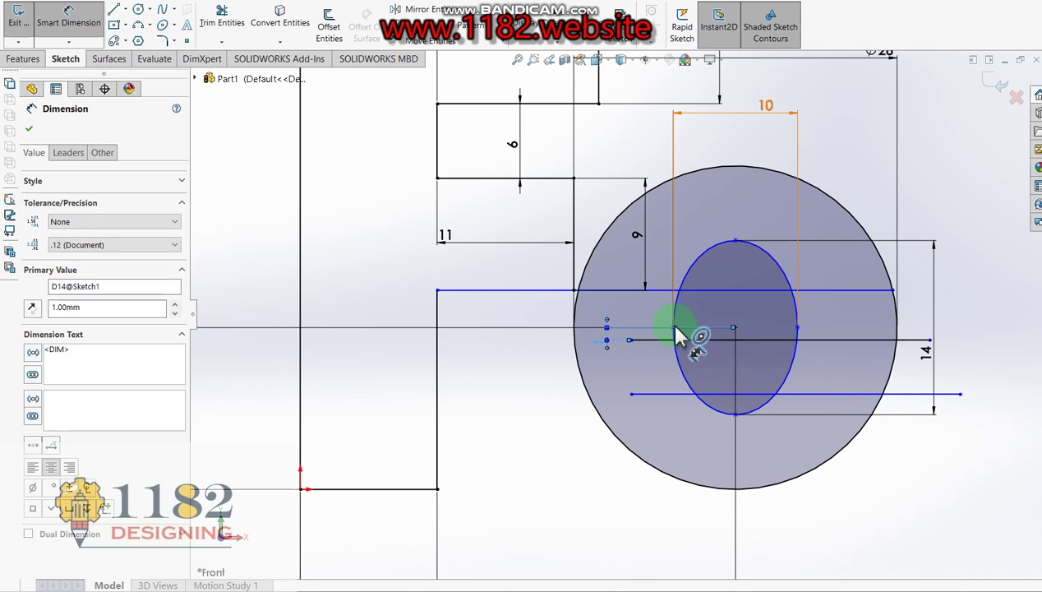
left_click(658, 394)
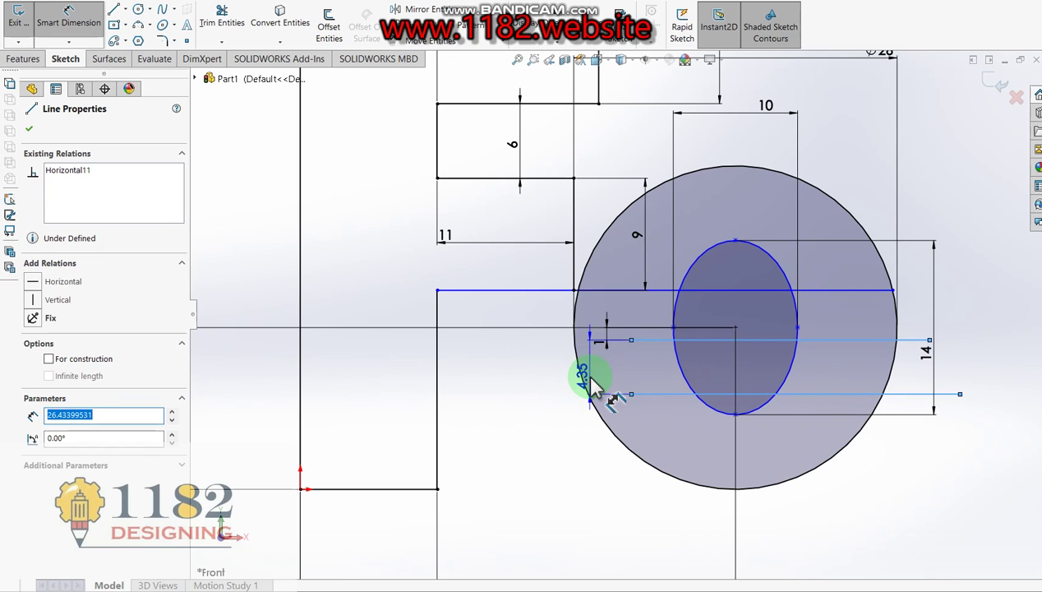
left_click(592, 384)
type("4")
left_click(592, 377)
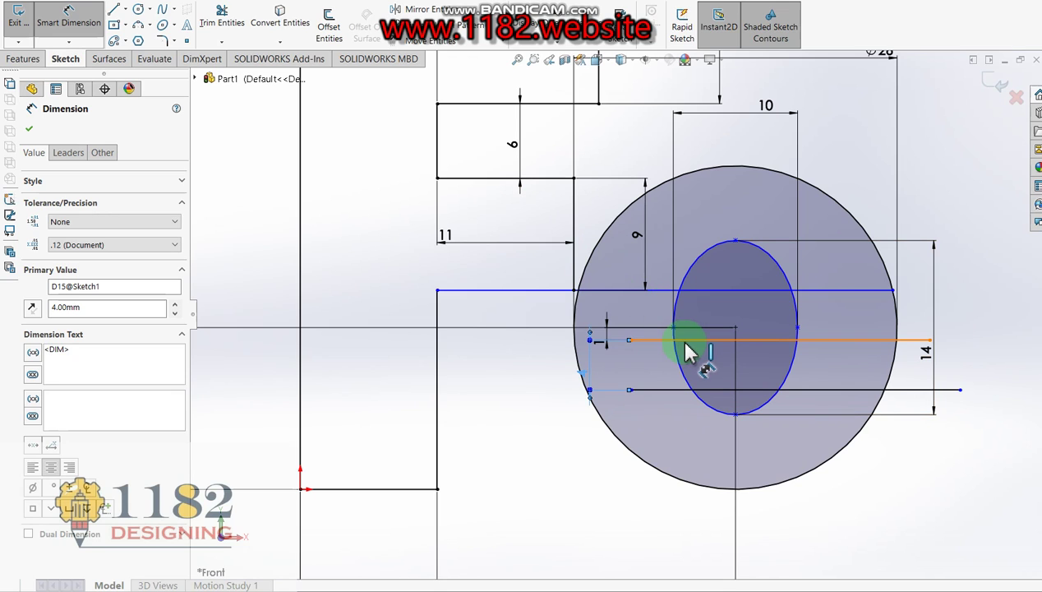
scroll(665, 308, "up", 3)
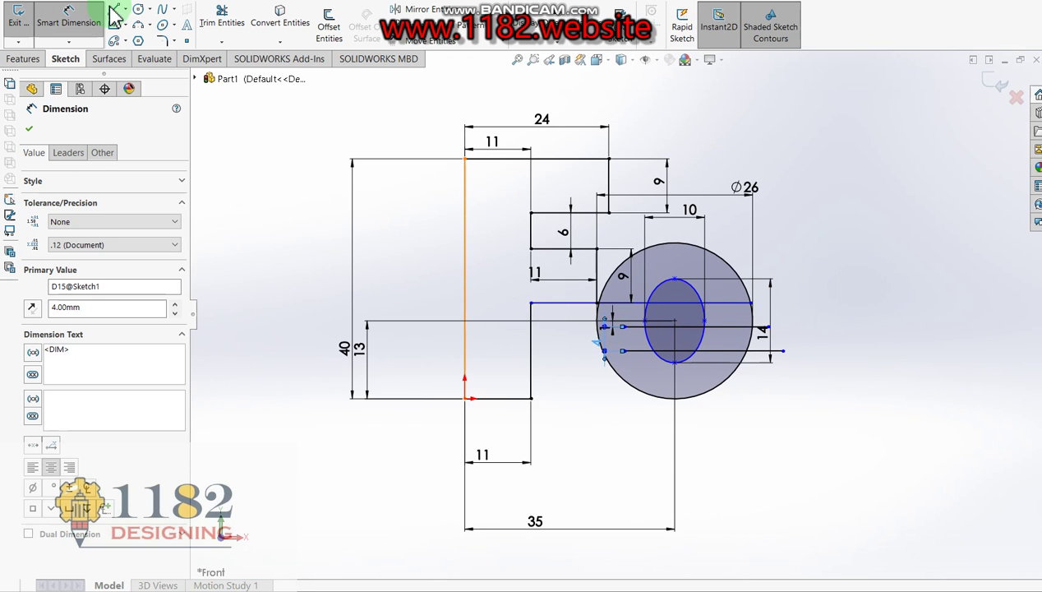
Step: Draw a second circle right of the e and dimension its centre 13 mm above the origin
left_click(138, 10)
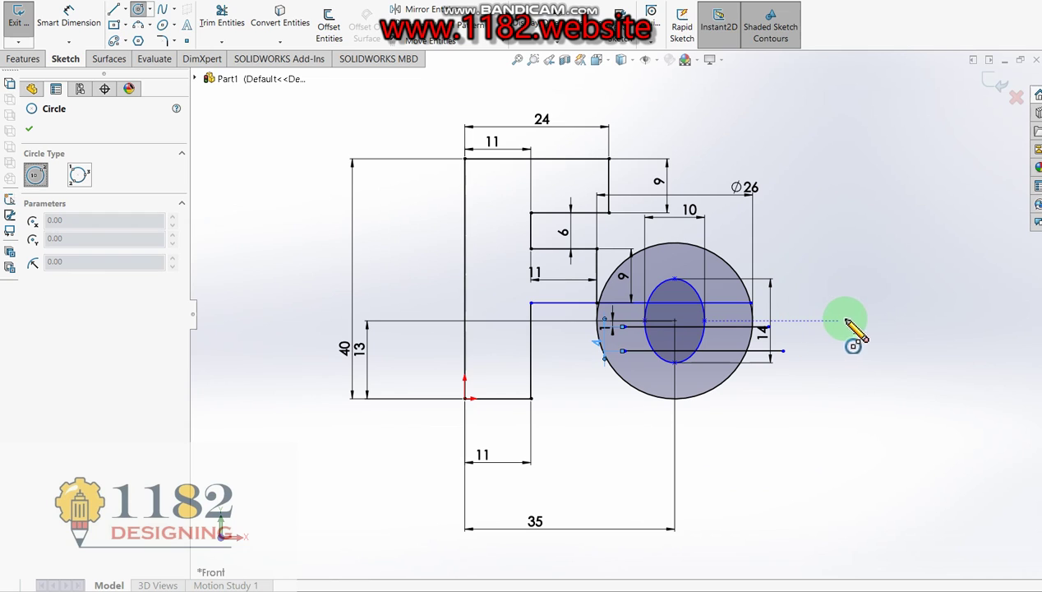
left_click(827, 321)
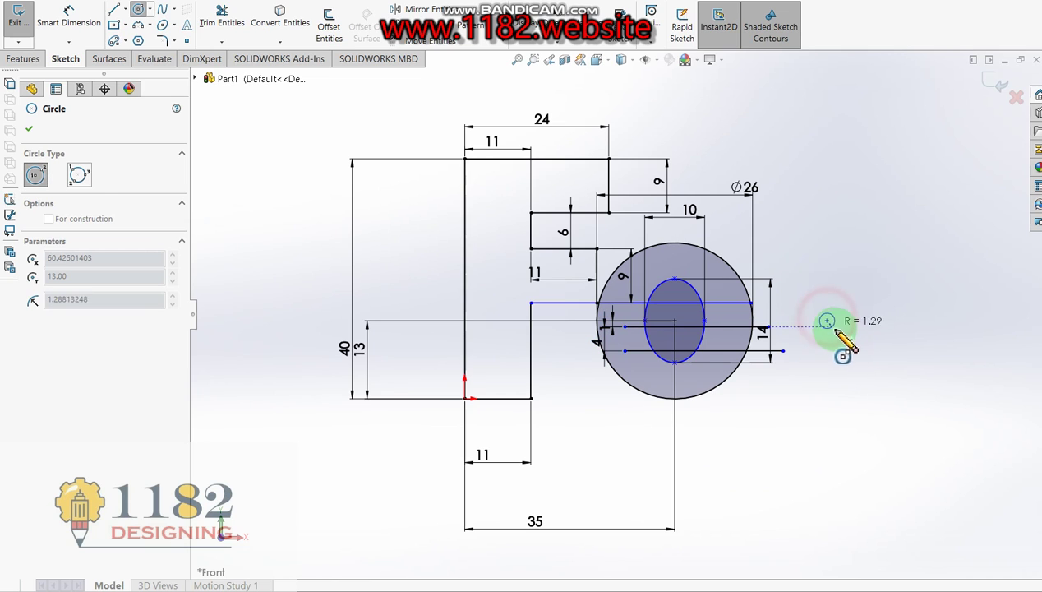
left_click(855, 374)
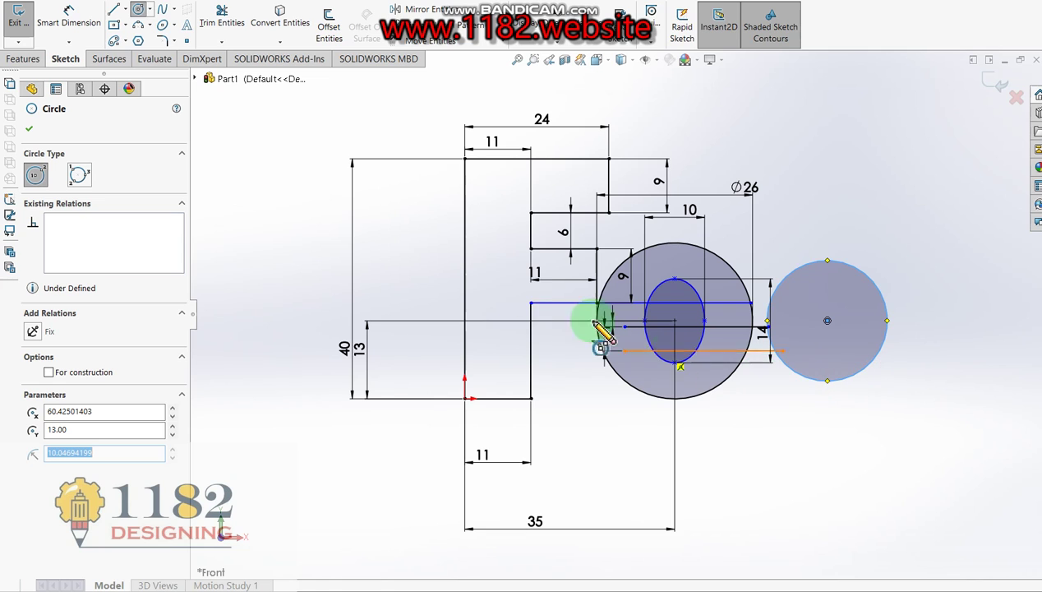
left_click(69, 17)
left_click(827, 321)
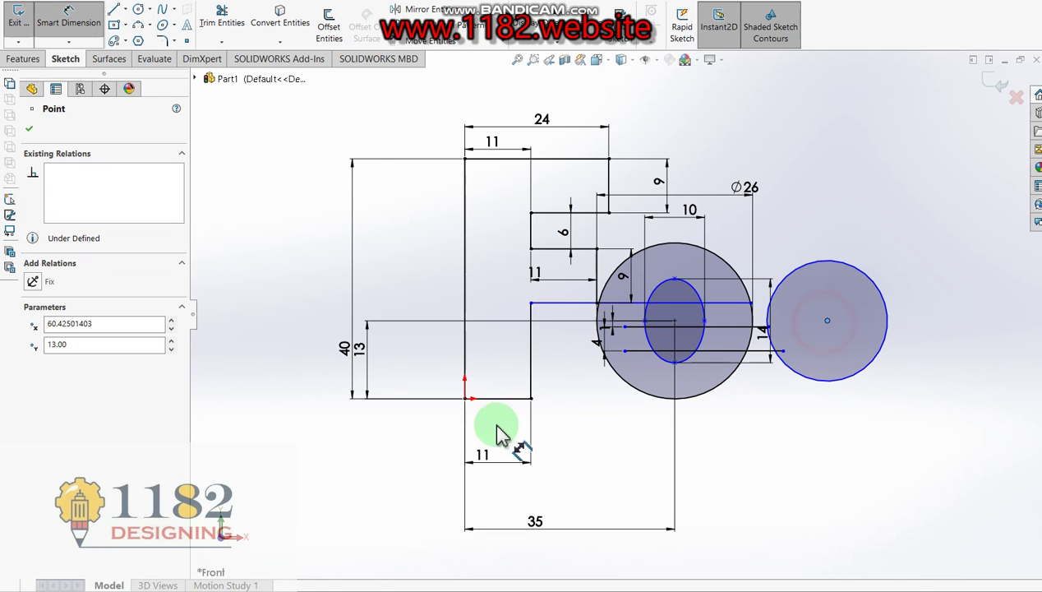
left_click(466, 399)
left_click(417, 377)
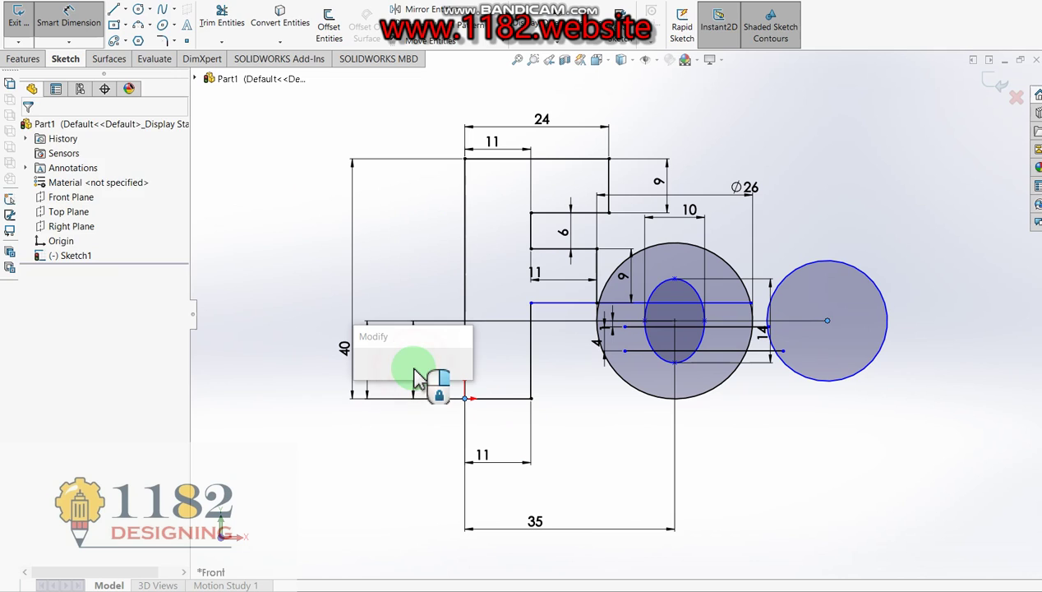
left_click(363, 372)
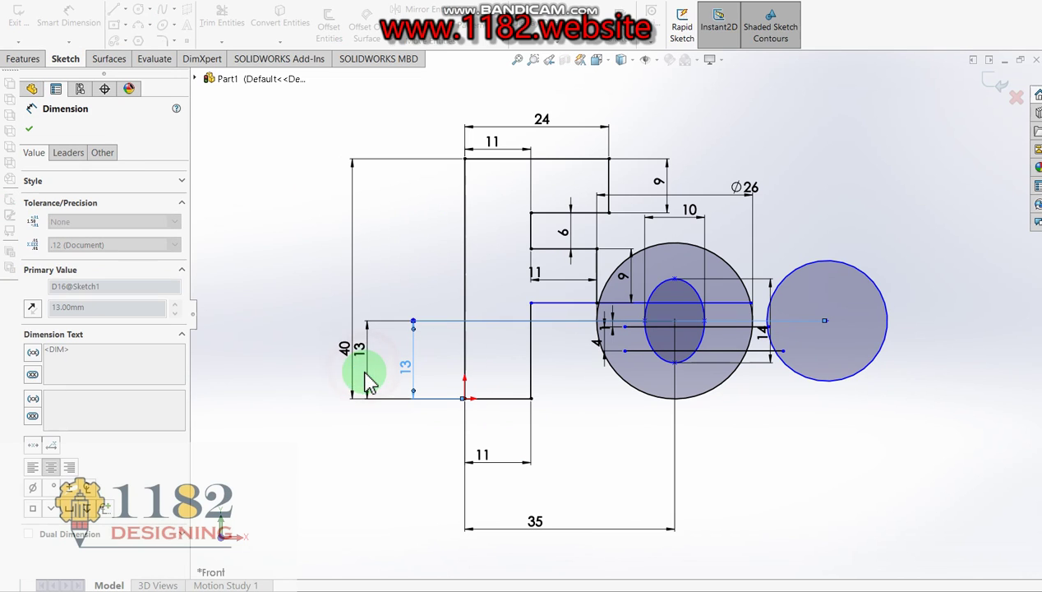
Step: Set the right circle's diameter to 25 mm
left_click(826, 377)
left_click(813, 214)
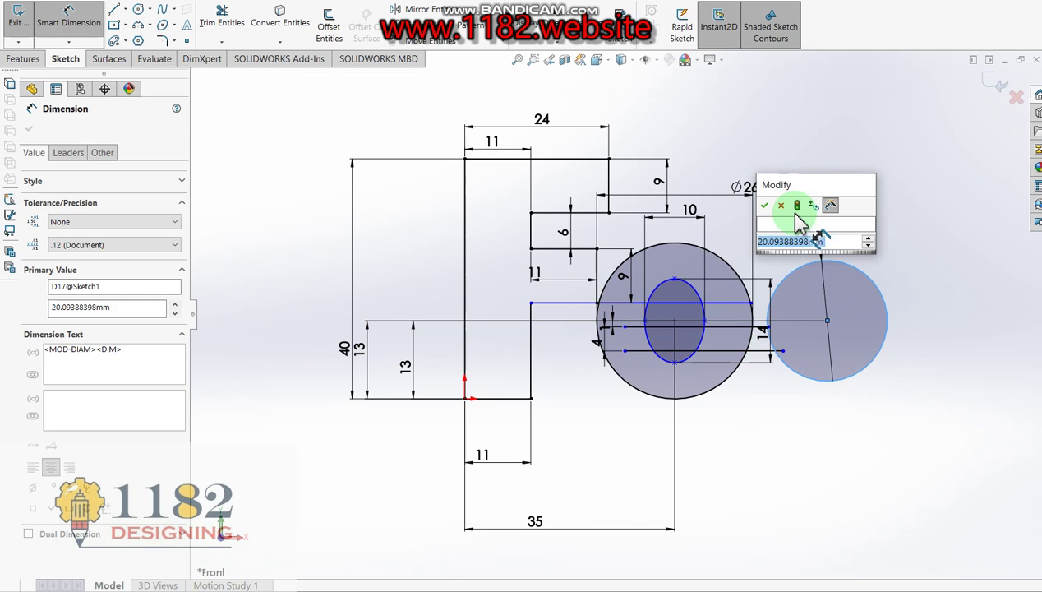
type("25")
key("Return")
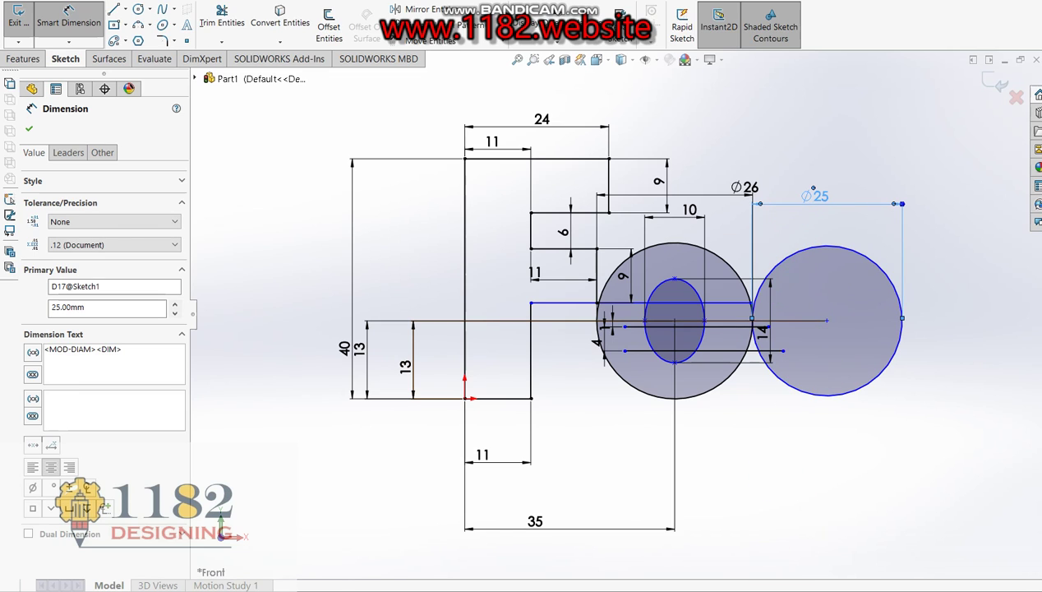
Step: Dimension the horizontal distance between the two circle centres as 25 mm
key("alt+Tab")
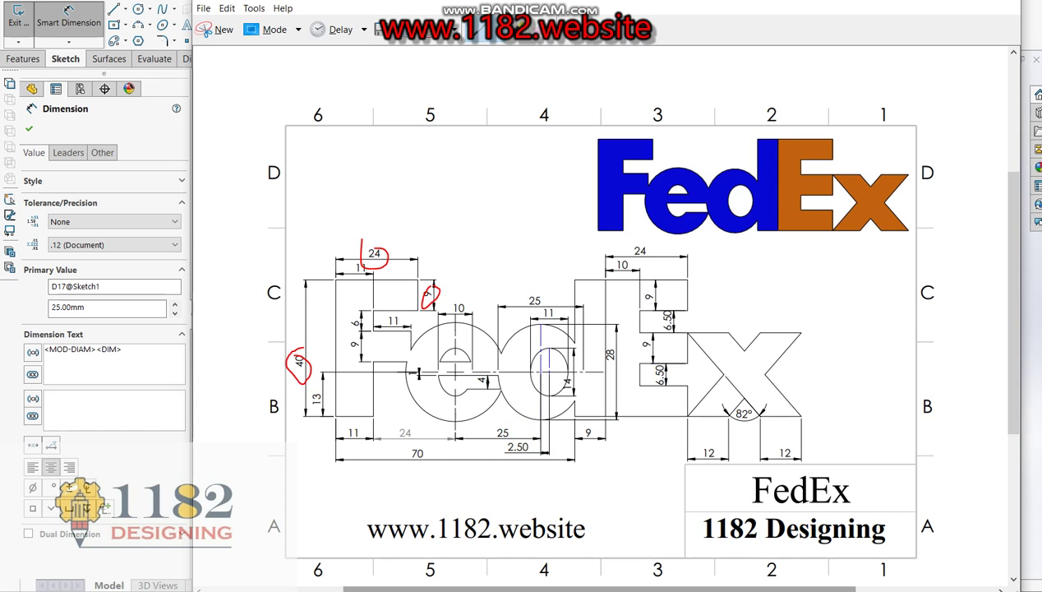
key("alt+Tab")
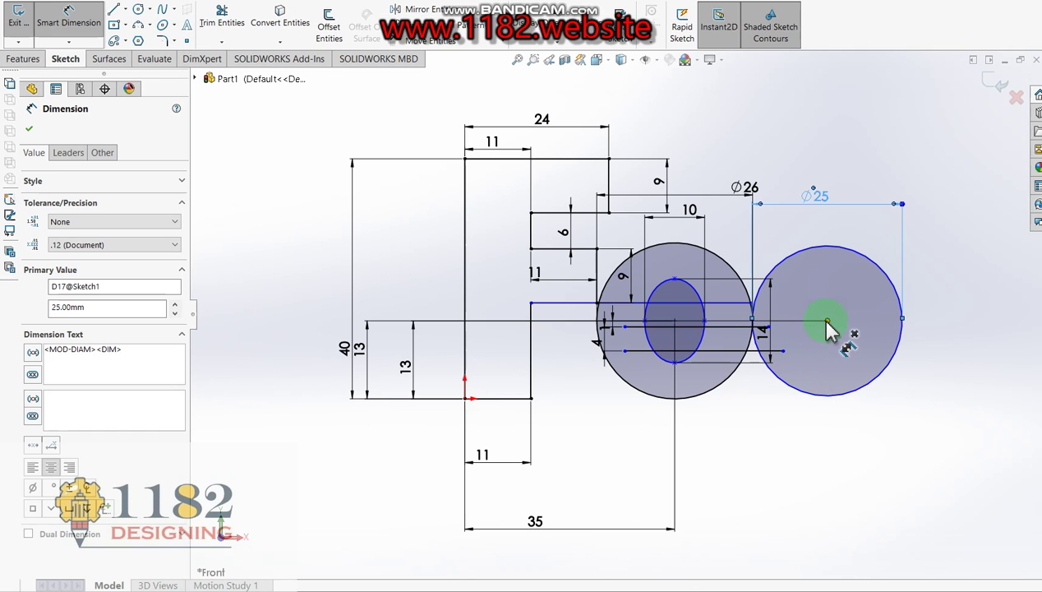
left_click(827, 322)
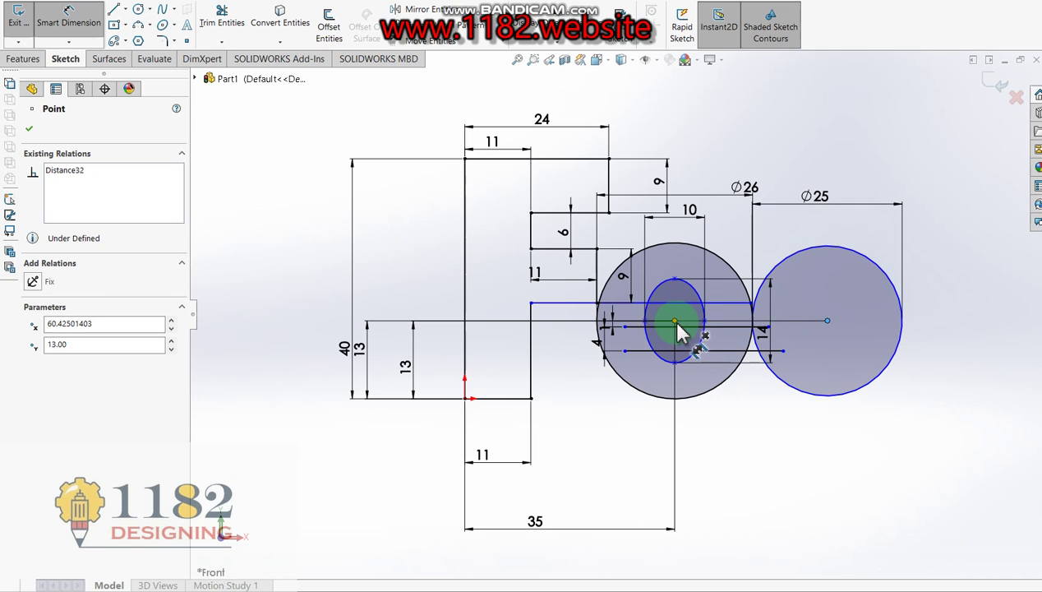
left_click_drag(676, 322, 753, 530)
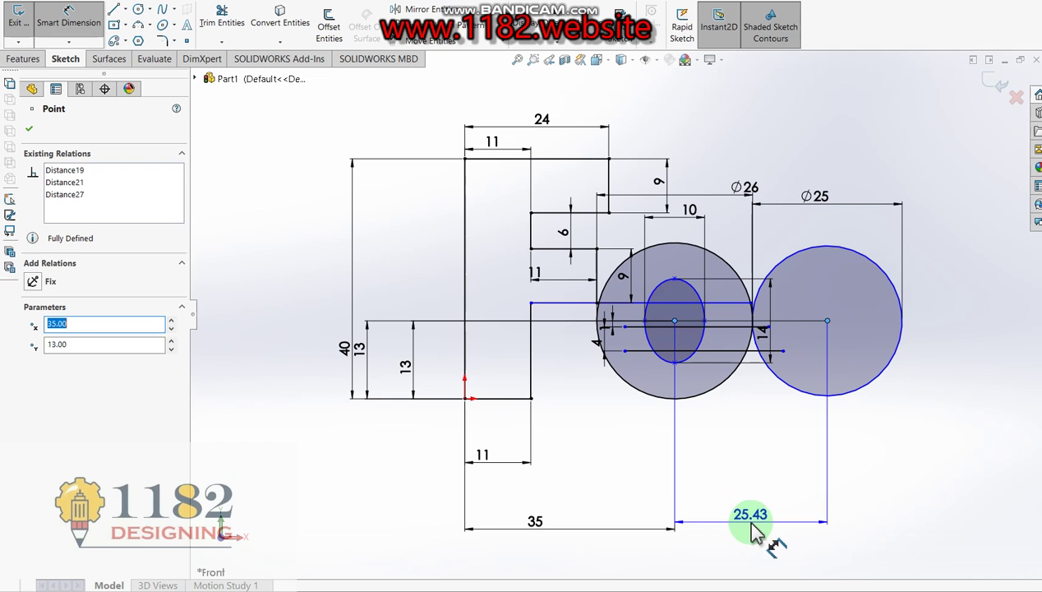
left_click(753, 530)
key("Return")
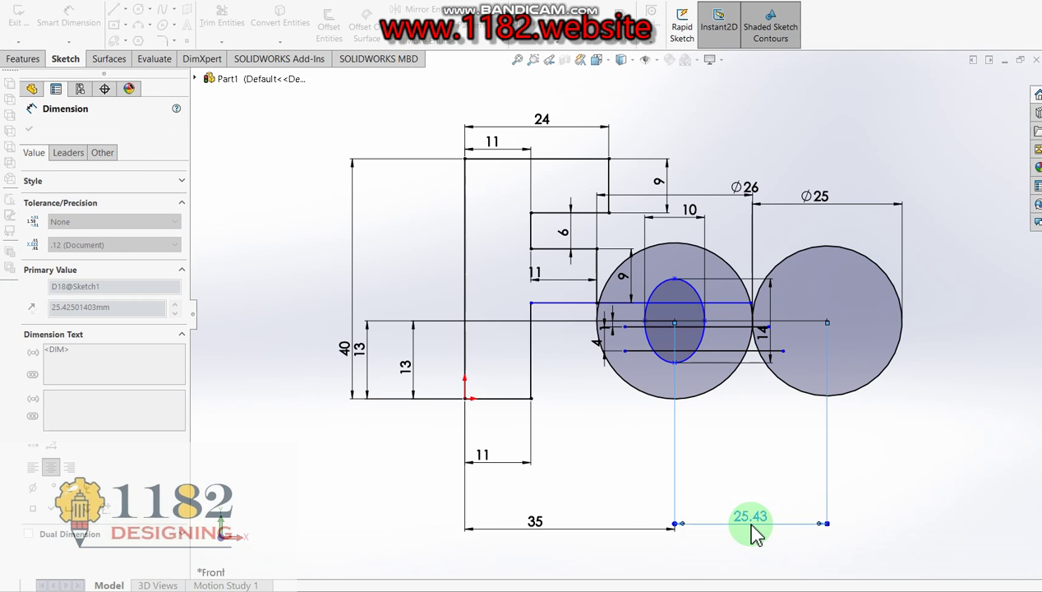
scroll(758, 324, "down", 1)
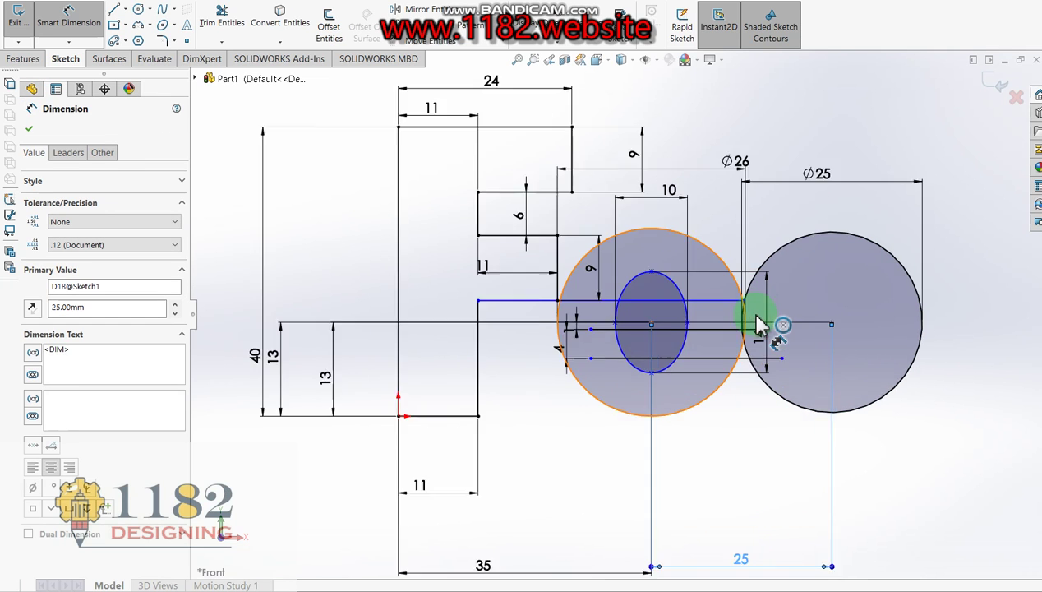
scroll(758, 325, "down", 2)
scroll(739, 325, "down", 1)
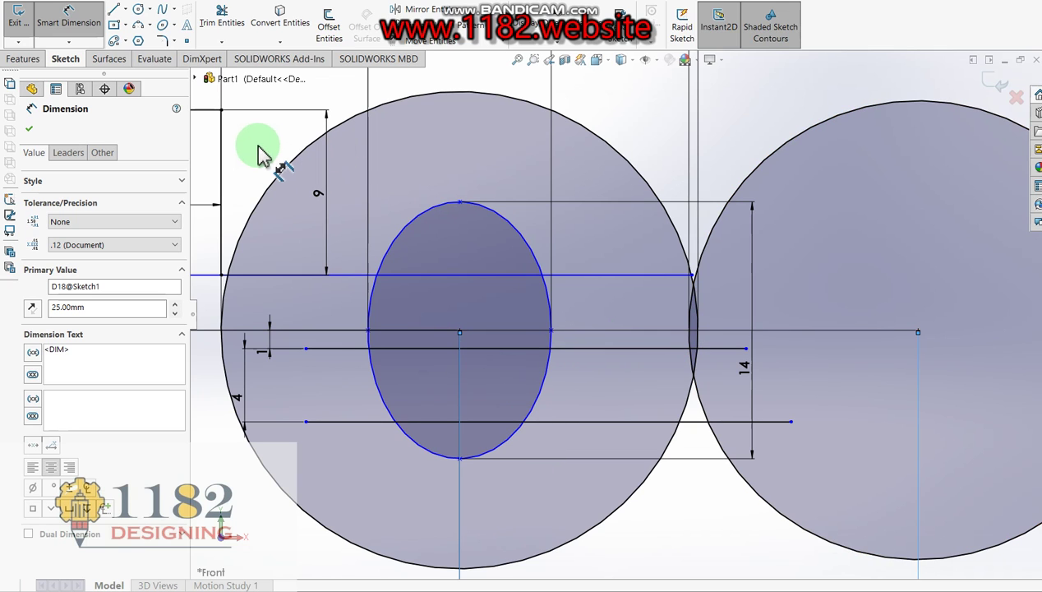
Step: Power-trim the left circle's arc and the small arcs where the two circles meet
left_click(222, 17)
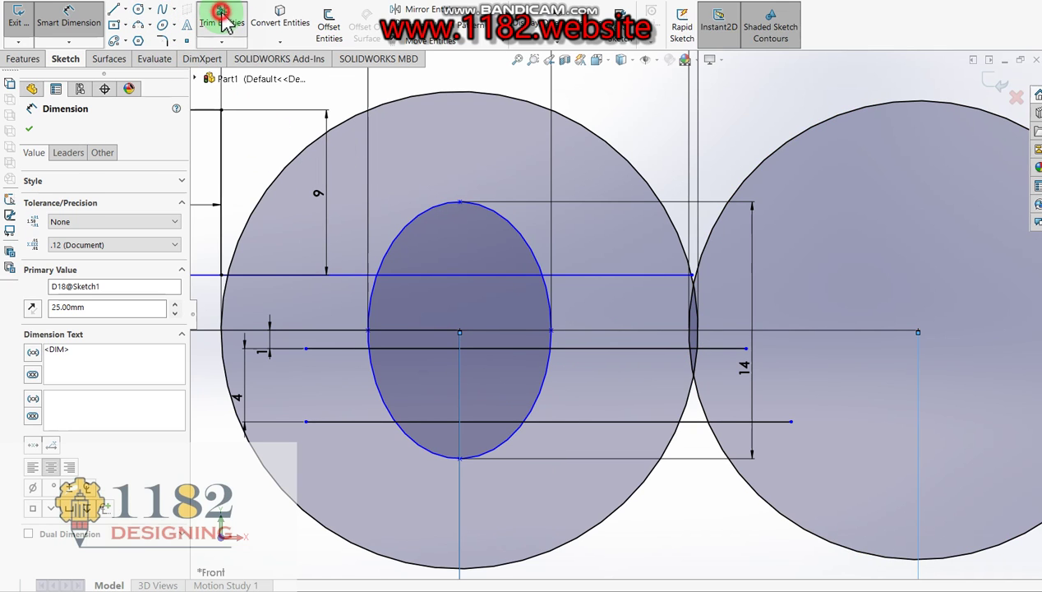
mouse_move(696, 415)
left_mouse_down()
mouse_move(509, 398)
mouse_move(493, 435)
mouse_move(400, 433)
mouse_move(367, 457)
mouse_move(349, 386)
mouse_move(407, 378)
mouse_move(513, 387)
mouse_move(642, 321)
left_mouse_up()
mouse_move(717, 308)
left_mouse_down()
mouse_move(710, 295)
mouse_move(695, 321)
left_mouse_up()
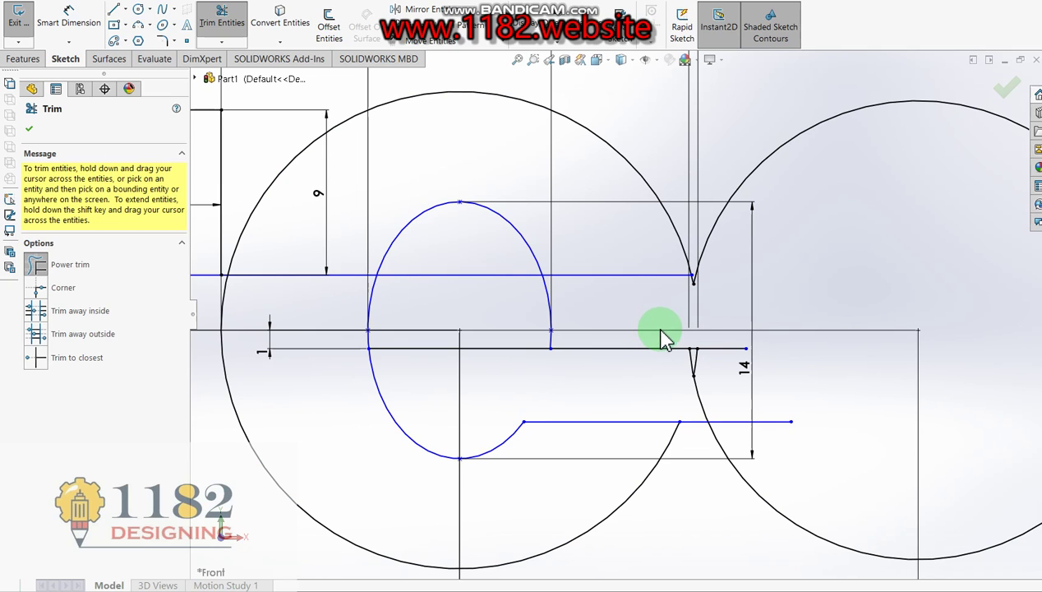
mouse_move(664, 338)
left_mouse_down()
mouse_move(601, 334)
mouse_move(505, 303)
mouse_move(621, 325)
mouse_move(532, 325)
mouse_move(597, 342)
mouse_move(774, 443)
mouse_move(733, 410)
mouse_move(729, 385)
left_mouse_up()
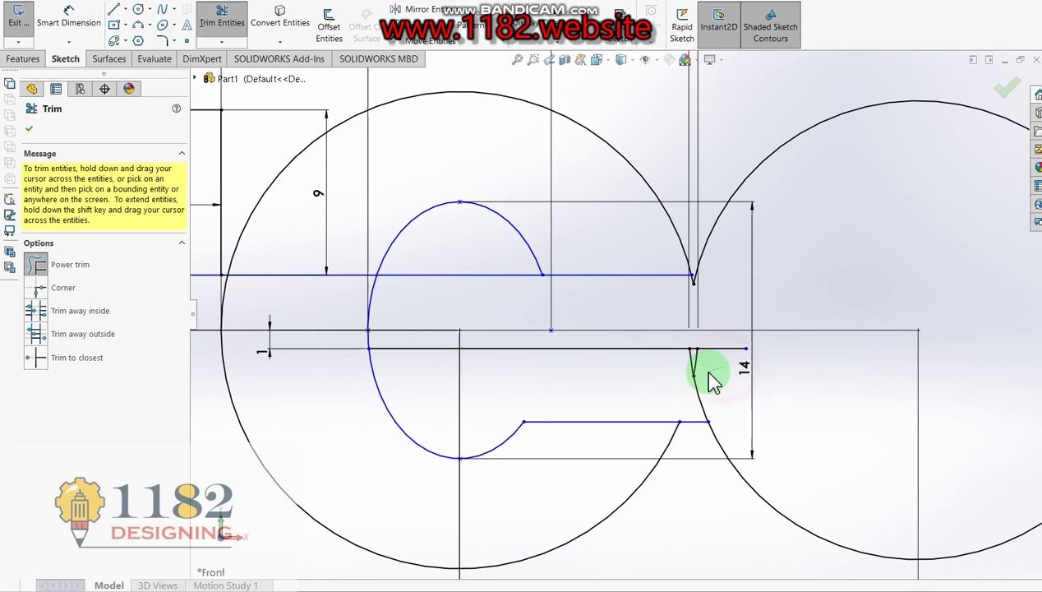
mouse_move(698, 387)
left_mouse_down()
mouse_move(687, 374)
mouse_move(707, 386)
mouse_move(633, 350)
mouse_move(670, 321)
left_mouse_up()
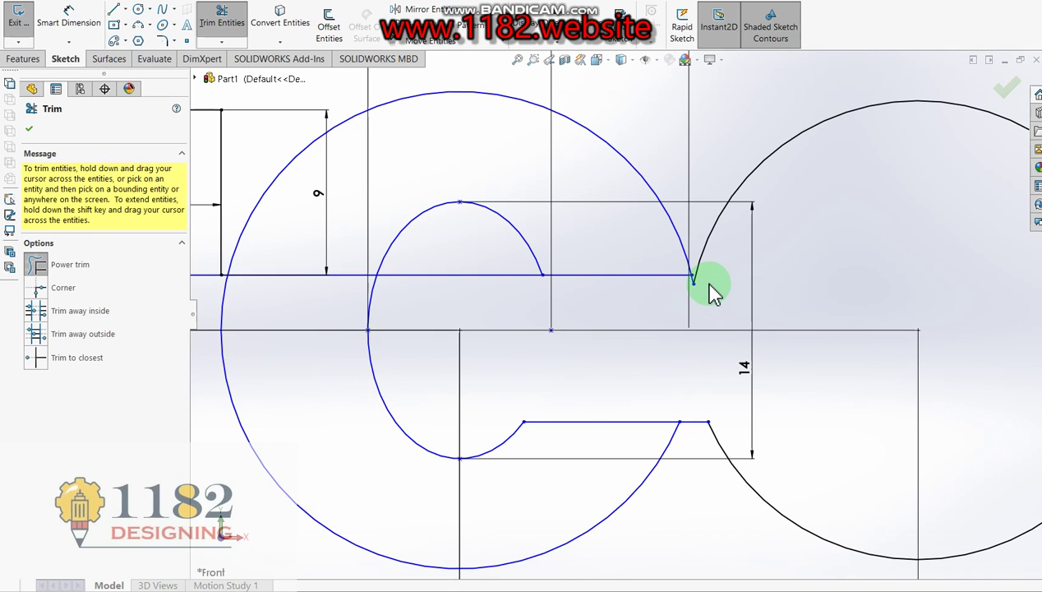
scroll(707, 286, "down", 3)
scroll(686, 289, "up", 4)
scroll(629, 303, "down", 2)
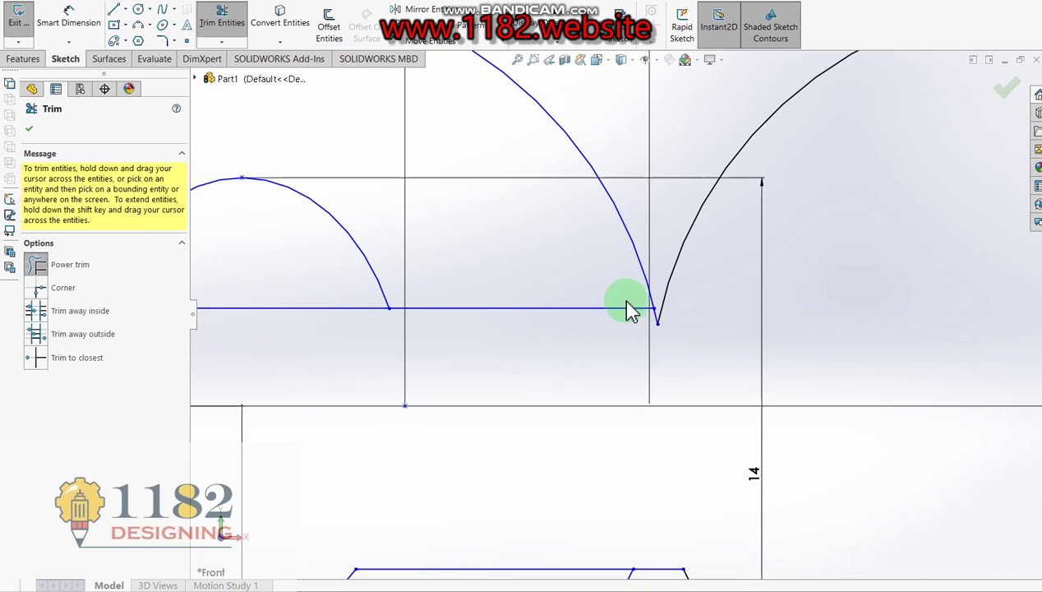
scroll(633, 321, "down", 1)
scroll(609, 337, "up", 3)
scroll(580, 349, "up", 2)
Step: Trim the line segments inside the left circle and at the lower arc junction, then finish
left_click_drag(573, 350, 495, 349)
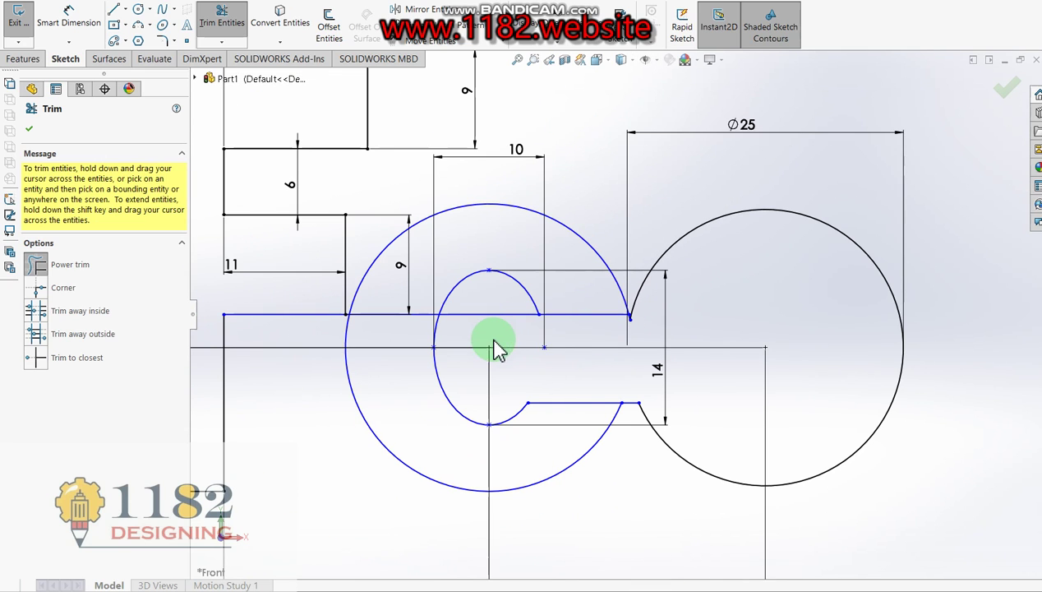
mouse_move(419, 336)
left_mouse_down()
mouse_move(379, 333)
mouse_move(391, 314)
mouse_move(379, 340)
mouse_move(563, 317)
left_mouse_up()
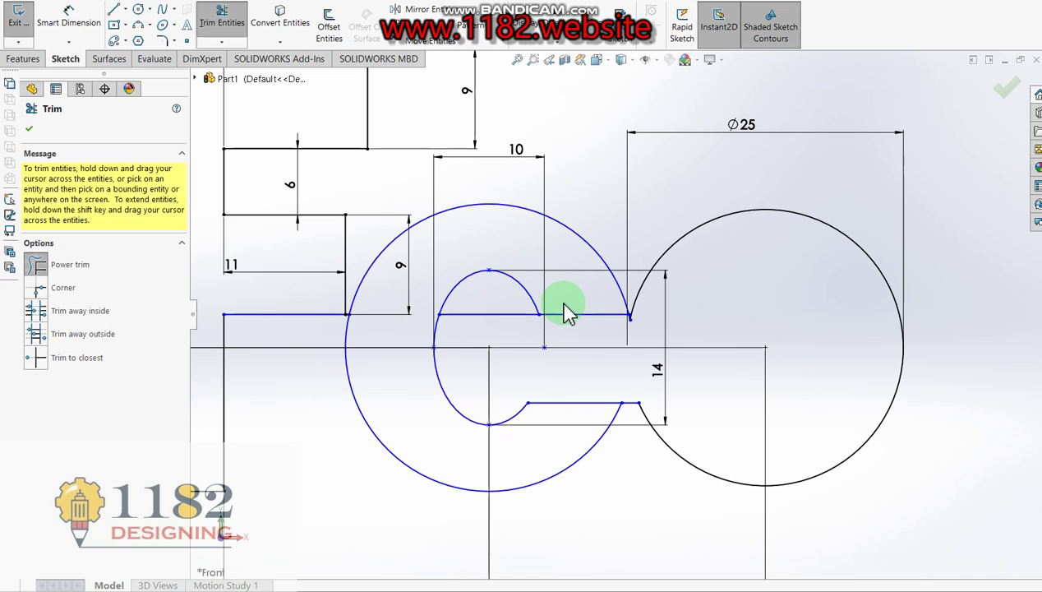
left_click_drag(564, 304, 359, 315)
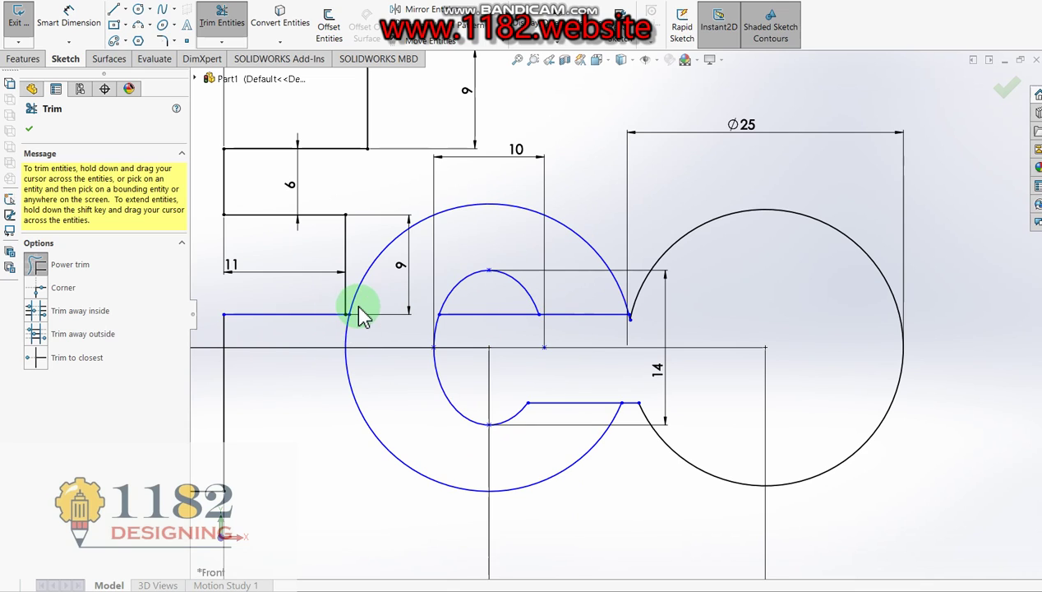
scroll(357, 312, "up", 3)
scroll(359, 319, "down", 2)
scroll(409, 339, "down", 2)
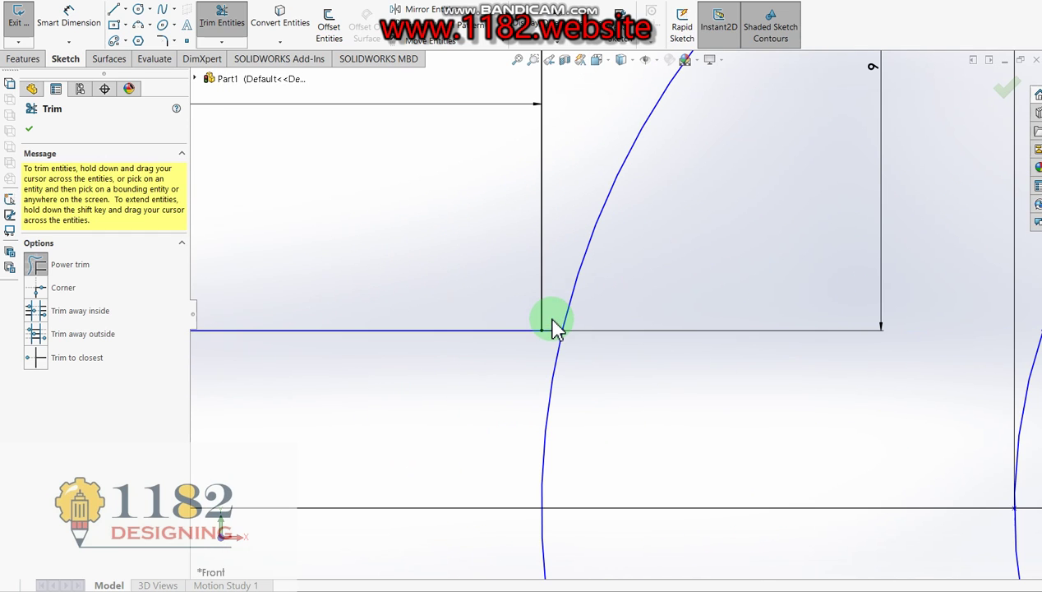
scroll(521, 401, "up", 2)
scroll(600, 446, "up", 2)
scroll(698, 407, "up", 2)
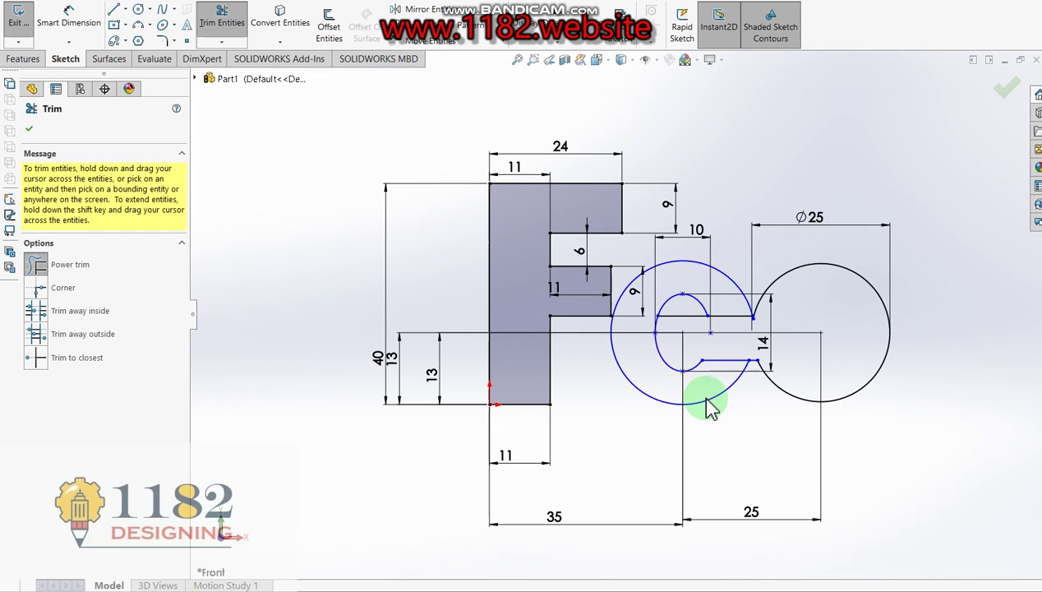
scroll(773, 354, "down", 2)
scroll(773, 354, "down", 1)
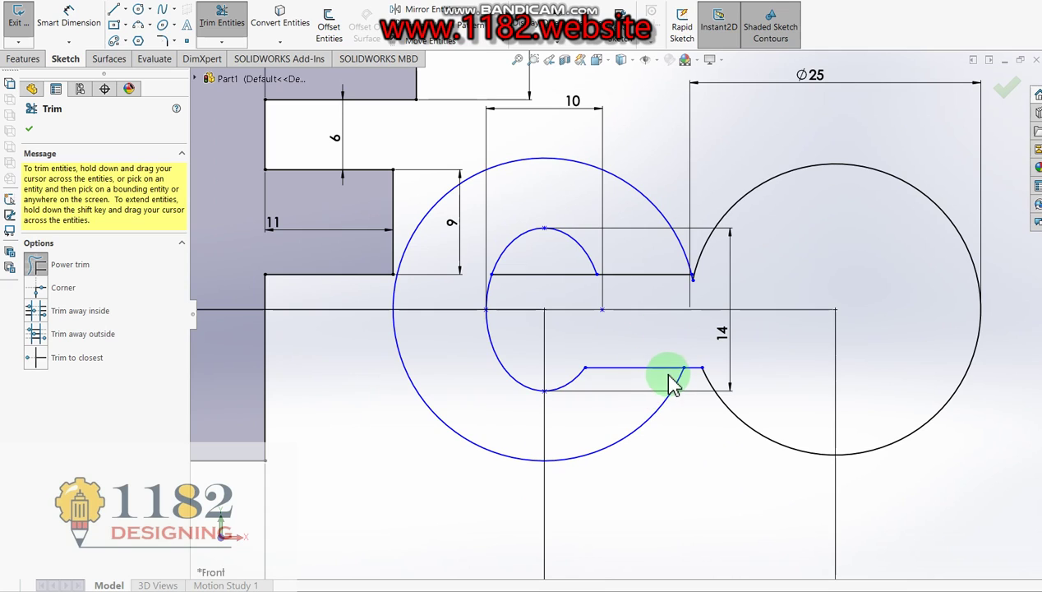
mouse_move(676, 380)
left_mouse_down()
mouse_move(692, 396)
mouse_move(726, 353)
left_mouse_up()
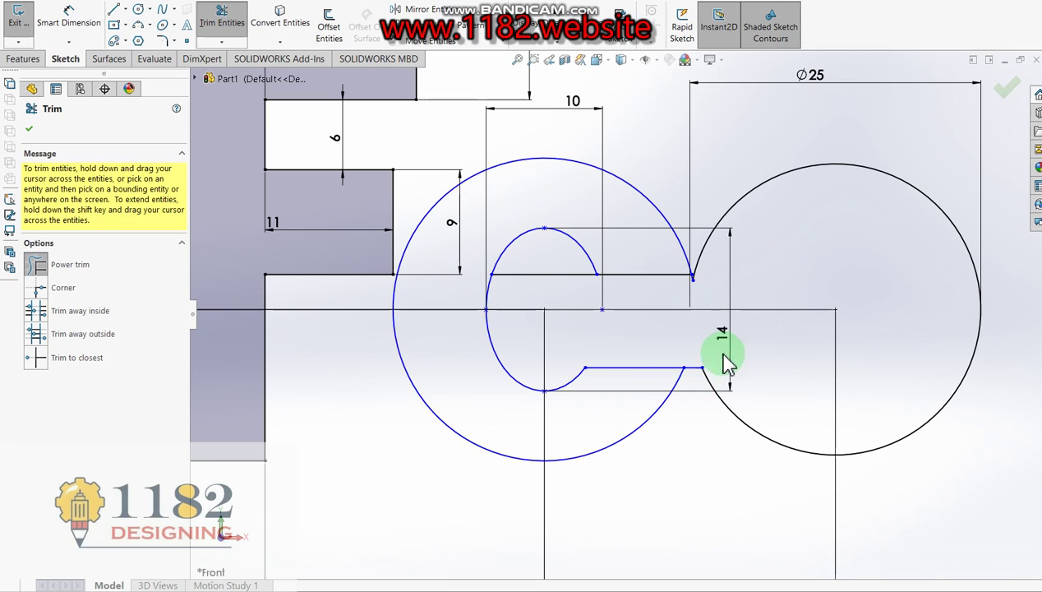
left_click(30, 130)
key("f")
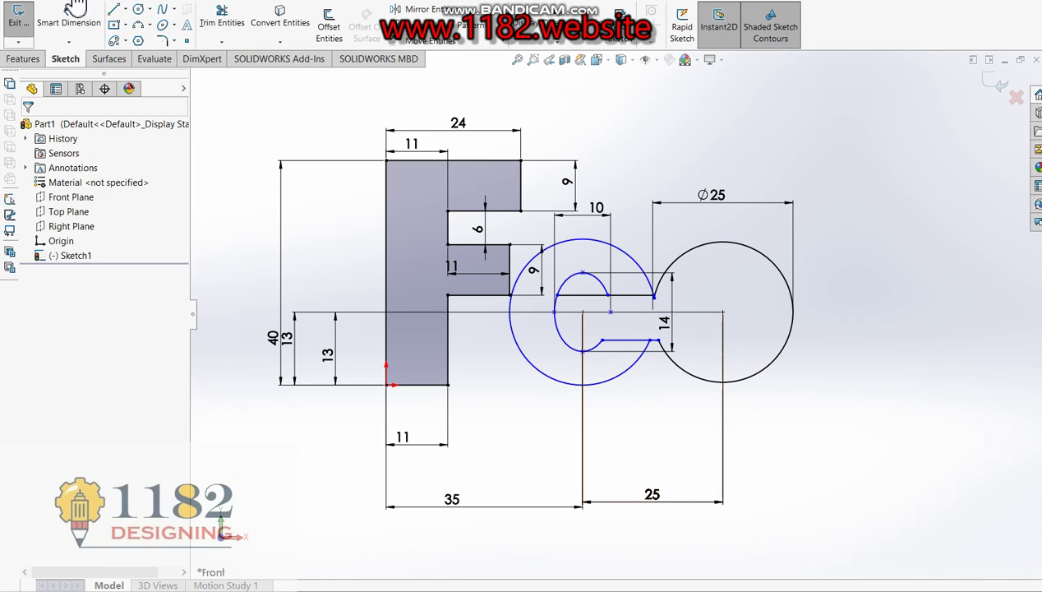
Step: Draw an ellipse inside the Ø25 circle, checking the reference drawing for sizes
left_click(162, 25)
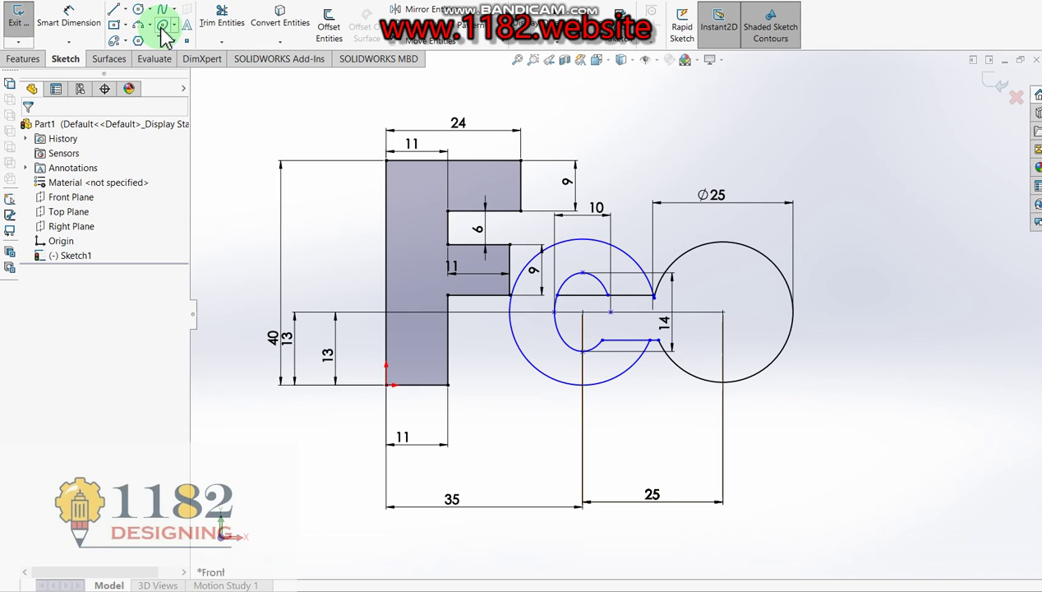
left_click(747, 313)
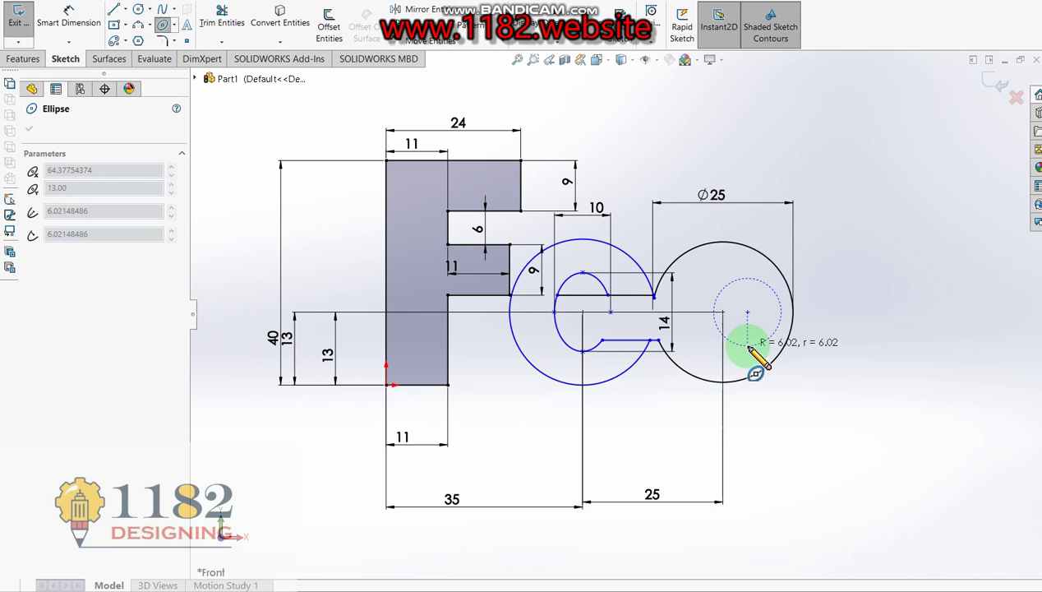
left_click(747, 347)
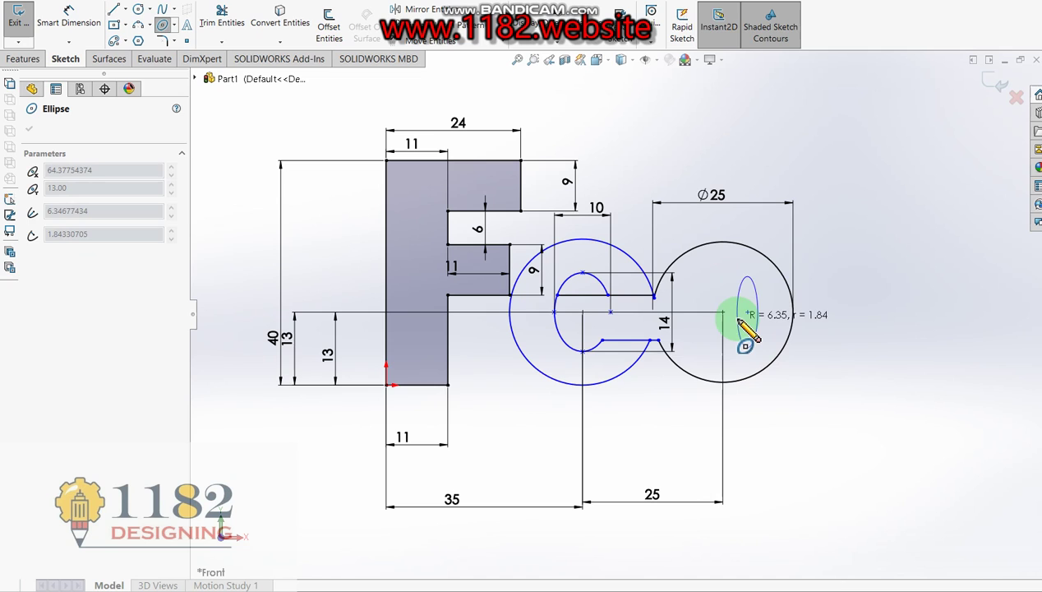
left_click(737, 323)
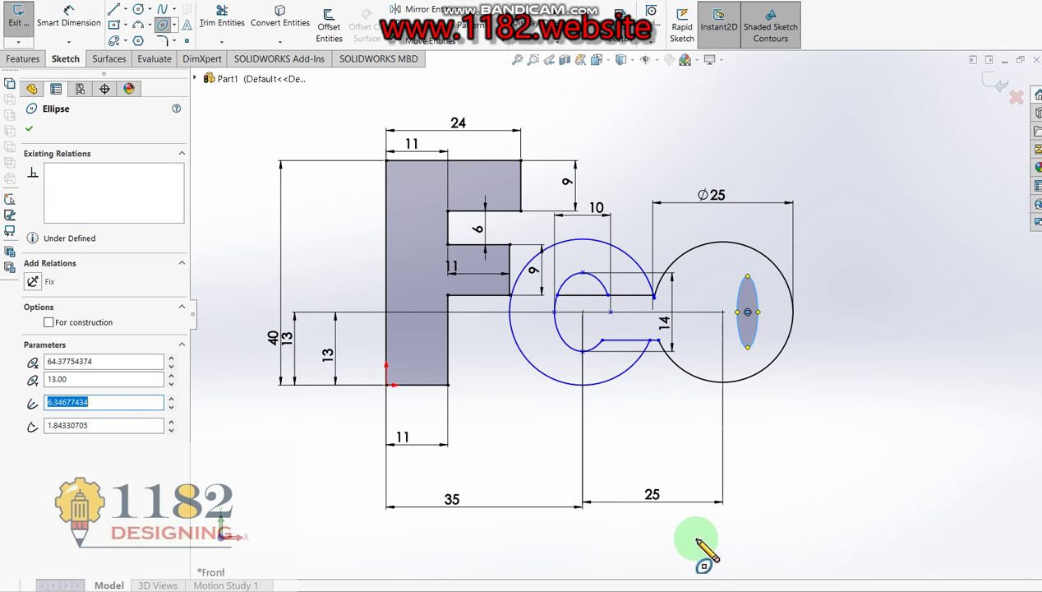
key("alt+Tab")
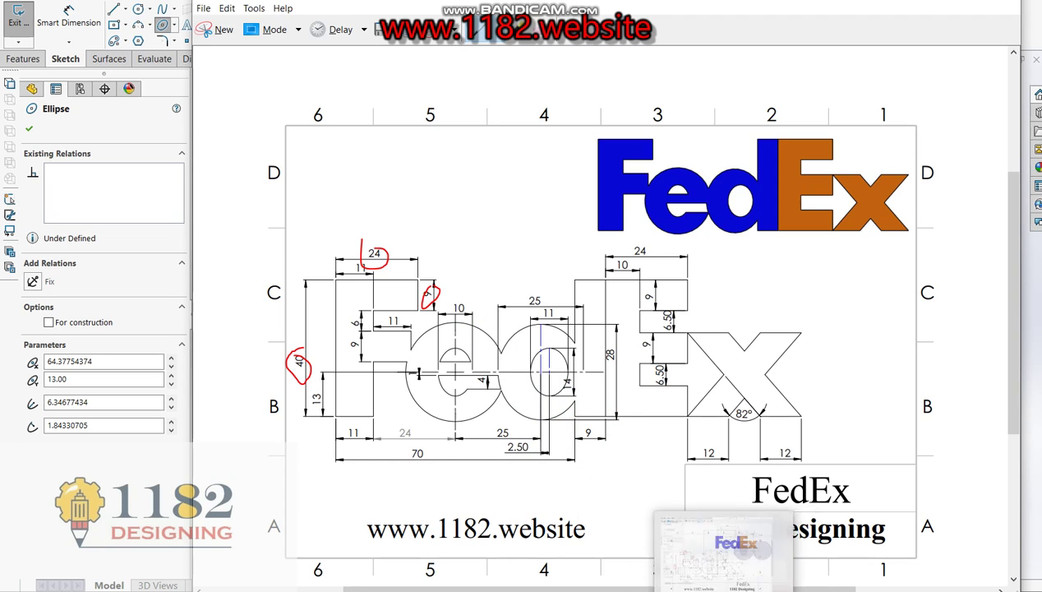
left_click(668, 552)
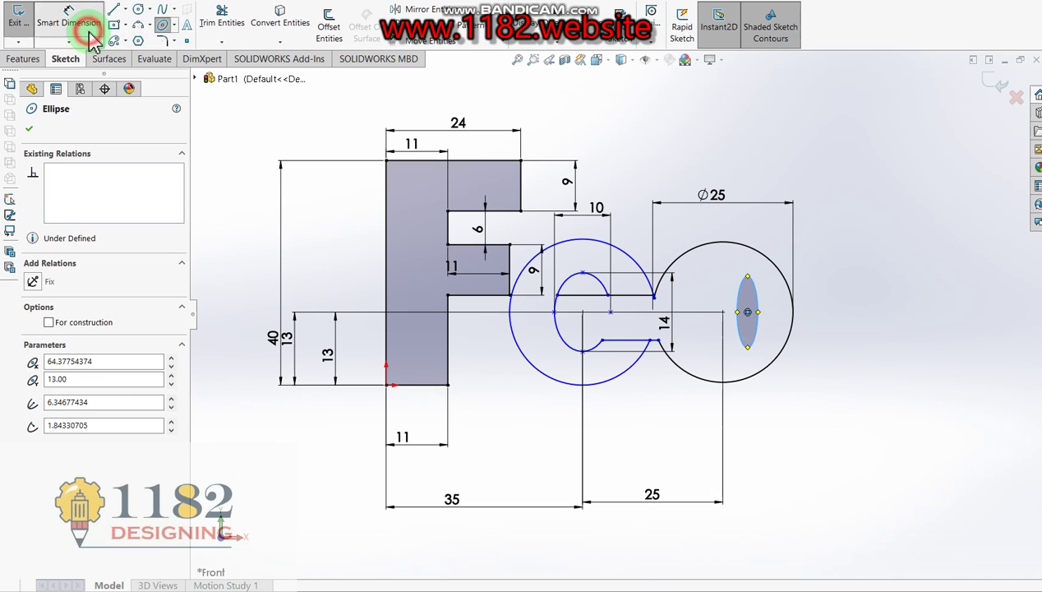
Step: Dimension the ellipse's horizontal axis 14 mm and its vertical axis 11 mm
left_click(70, 17)
left_click(759, 313)
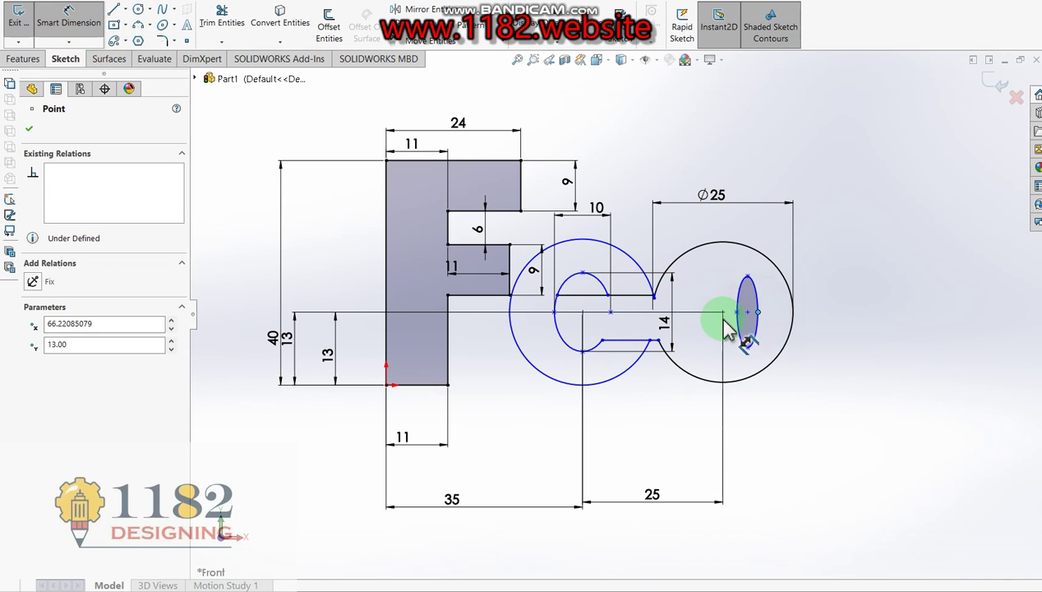
left_click(738, 313)
left_click(757, 425)
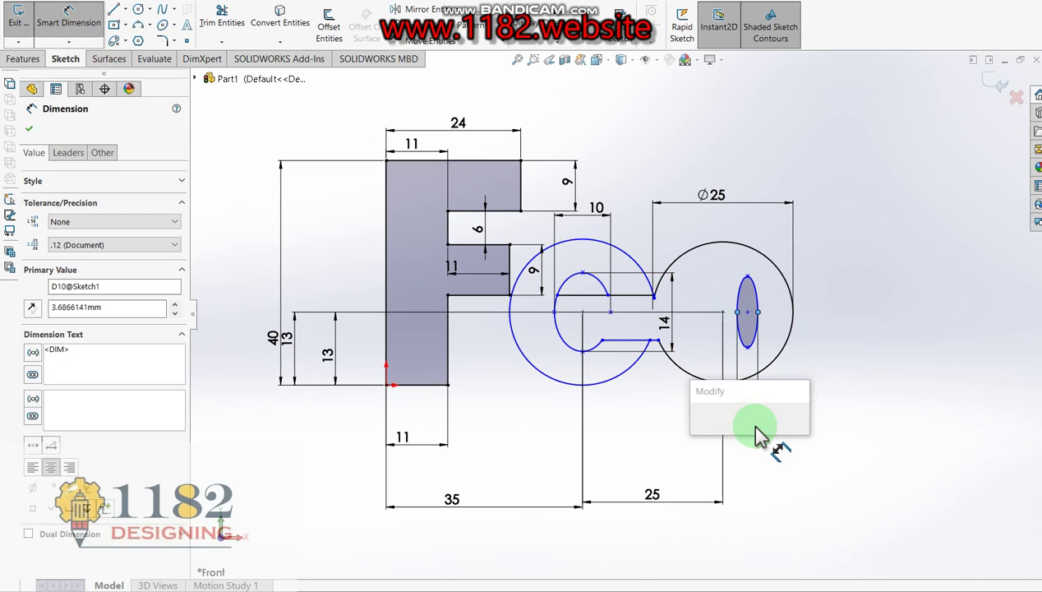
type("14")
key("Return")
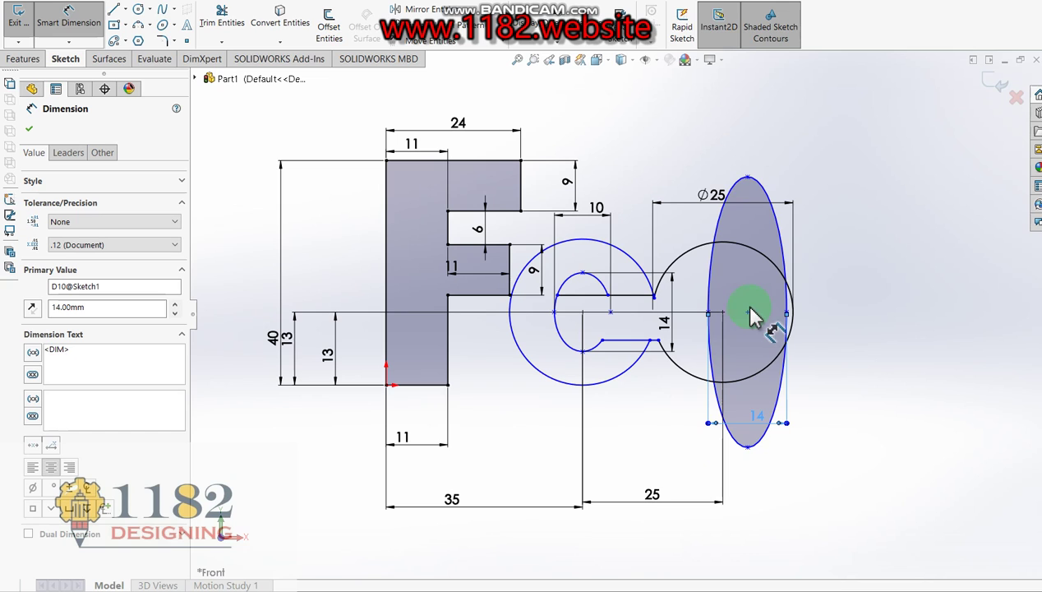
left_click(748, 179)
left_click(748, 446)
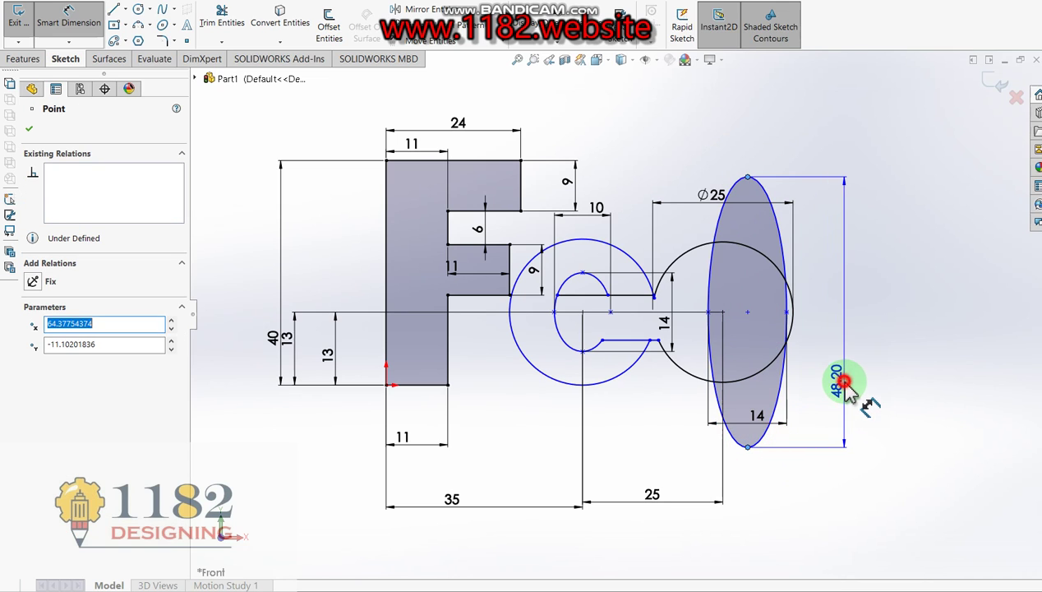
left_click(845, 383)
type("11")
key("Return")
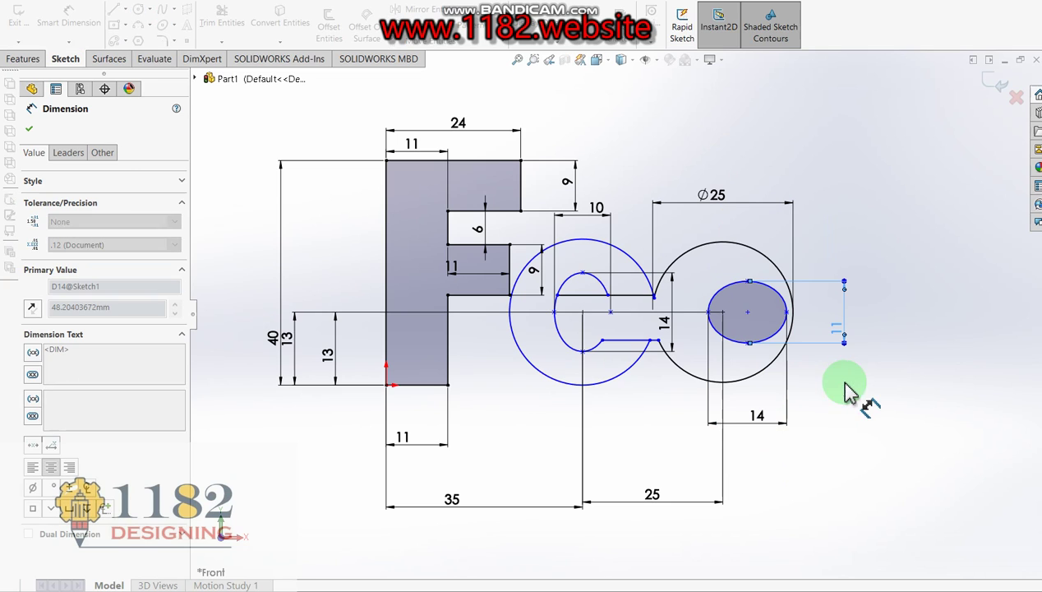
Step: Correct the ellipse to 11 mm wide and 14 mm tall
double_click(757, 423)
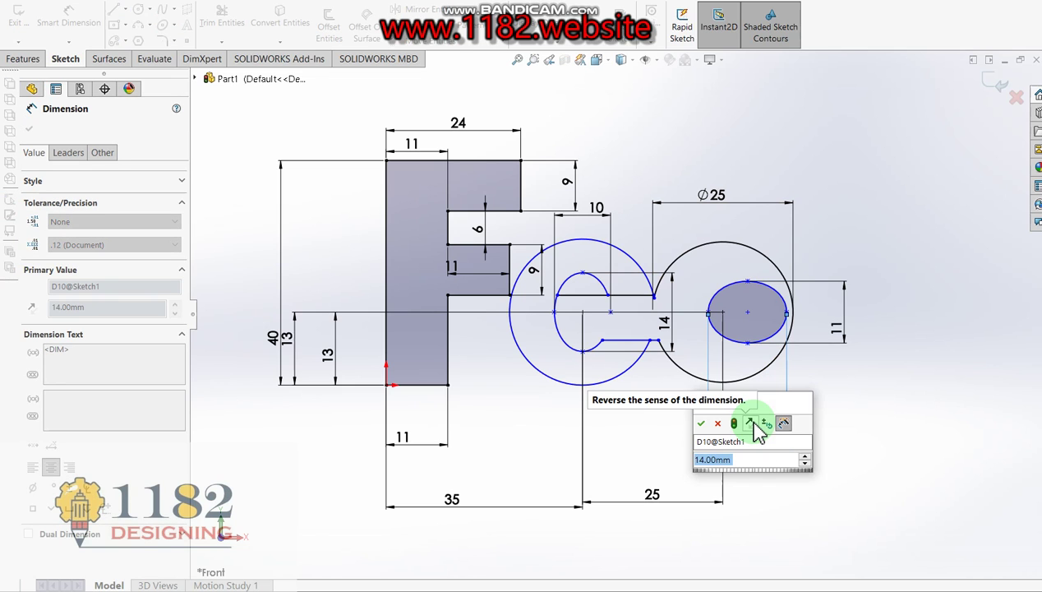
type("11")
key("Return")
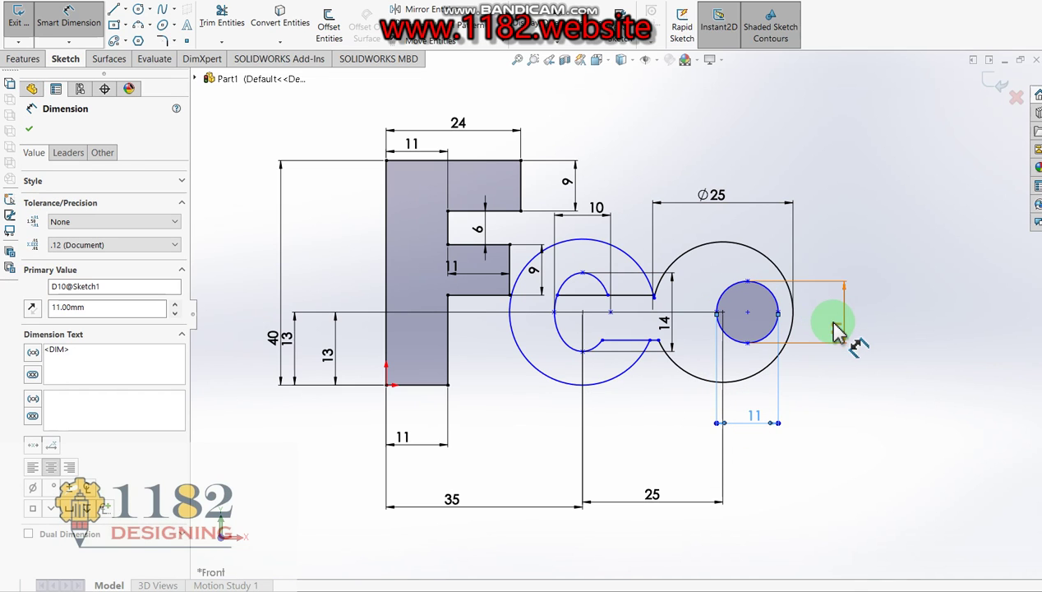
left_click(836, 325)
type("1")
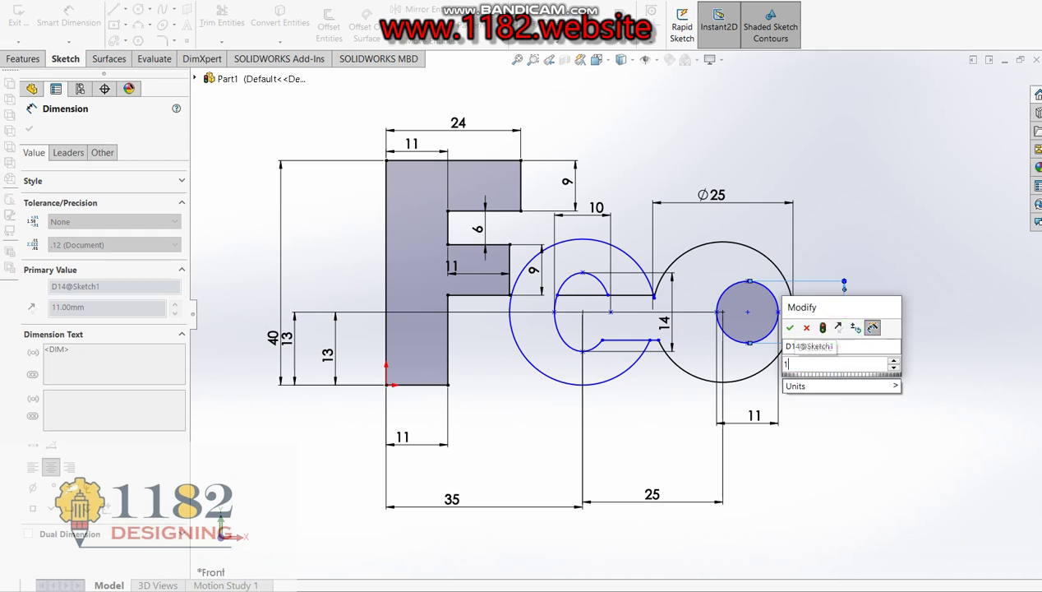
type("4")
key("Return")
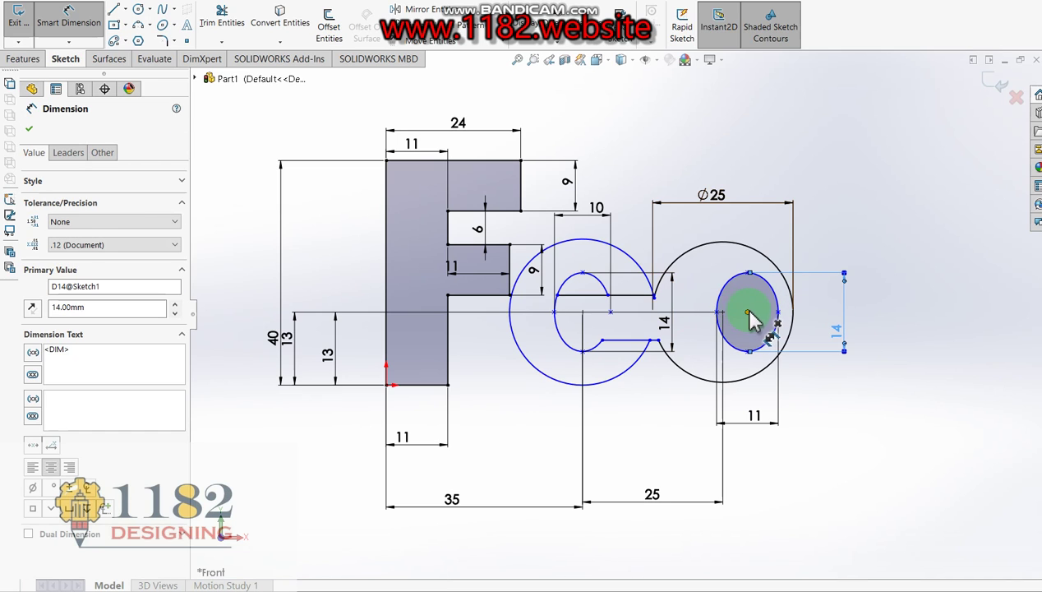
Step: Offset the ellipse centre 2.50 mm horizontally from the large circle's centre
left_click(747, 313)
left_click(723, 313)
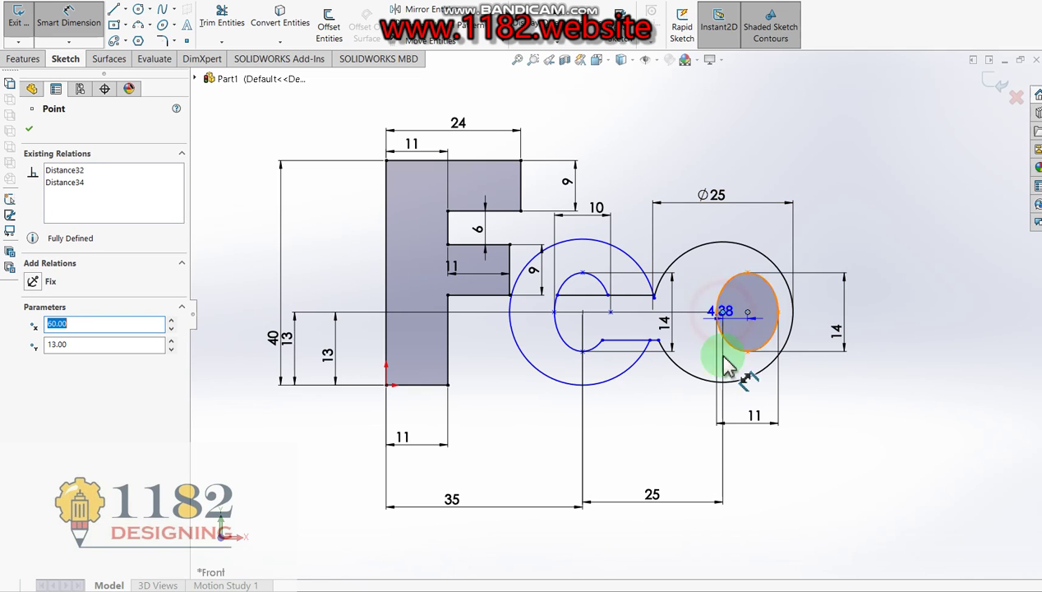
left_click(740, 490)
type("2")
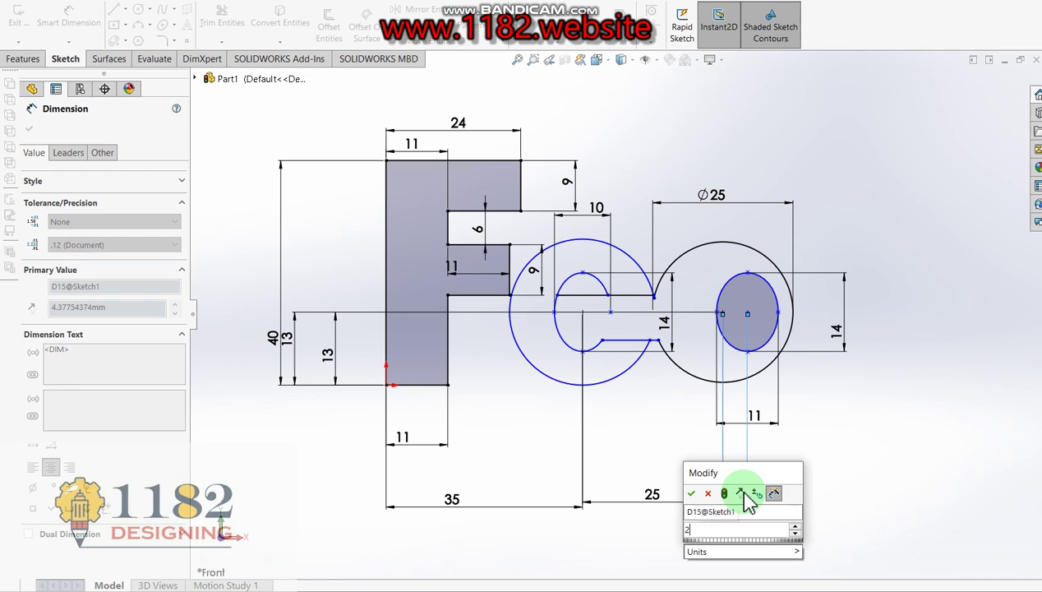
type(".50")
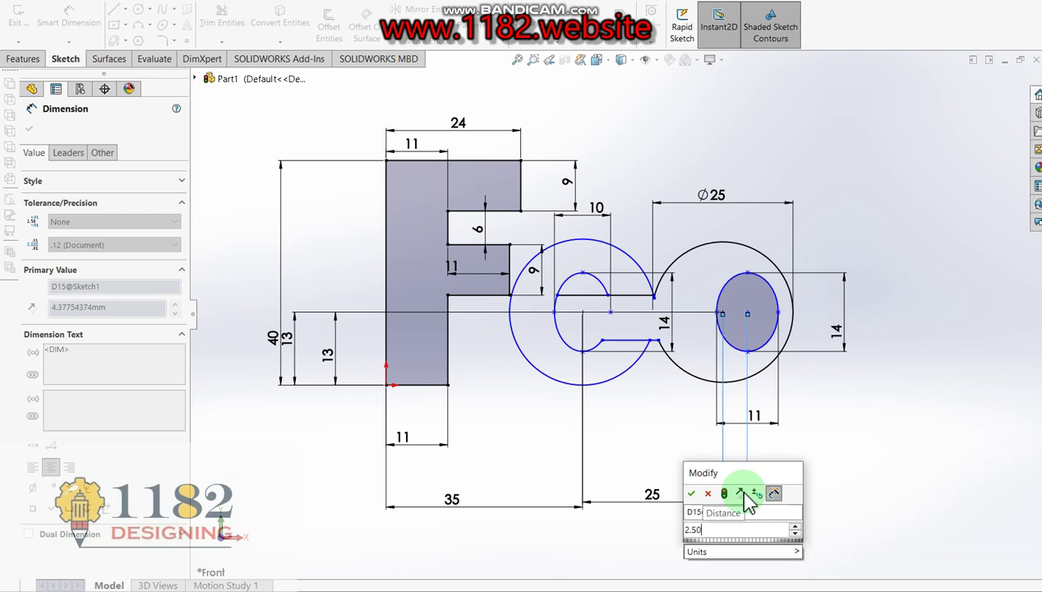
key("Return")
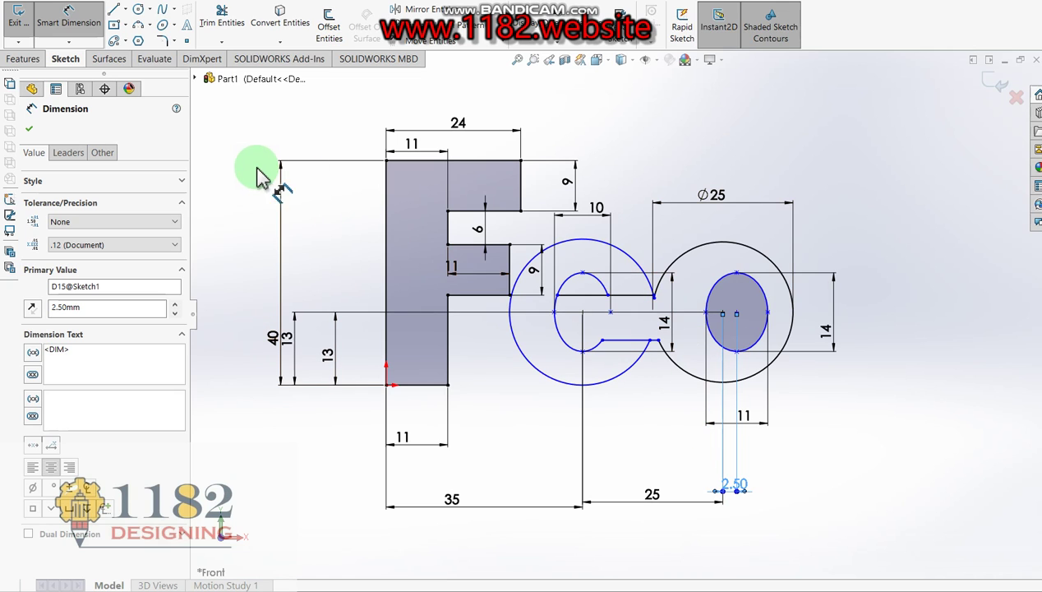
left_click(115, 10)
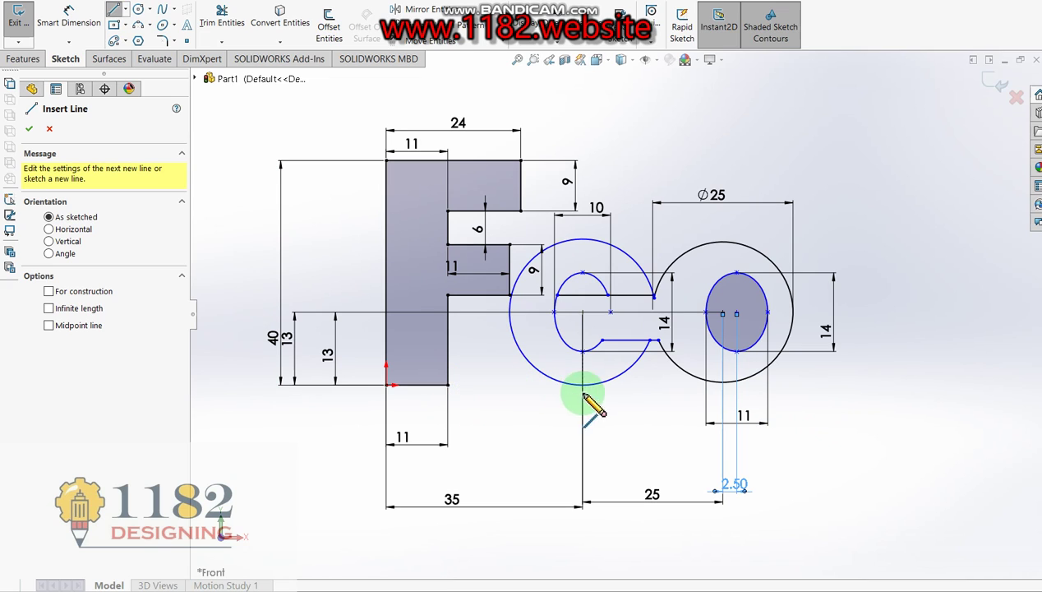
Step: Sketch a tall closed rectangle for the d's stem right of the Ø25 circle
left_click(818, 384)
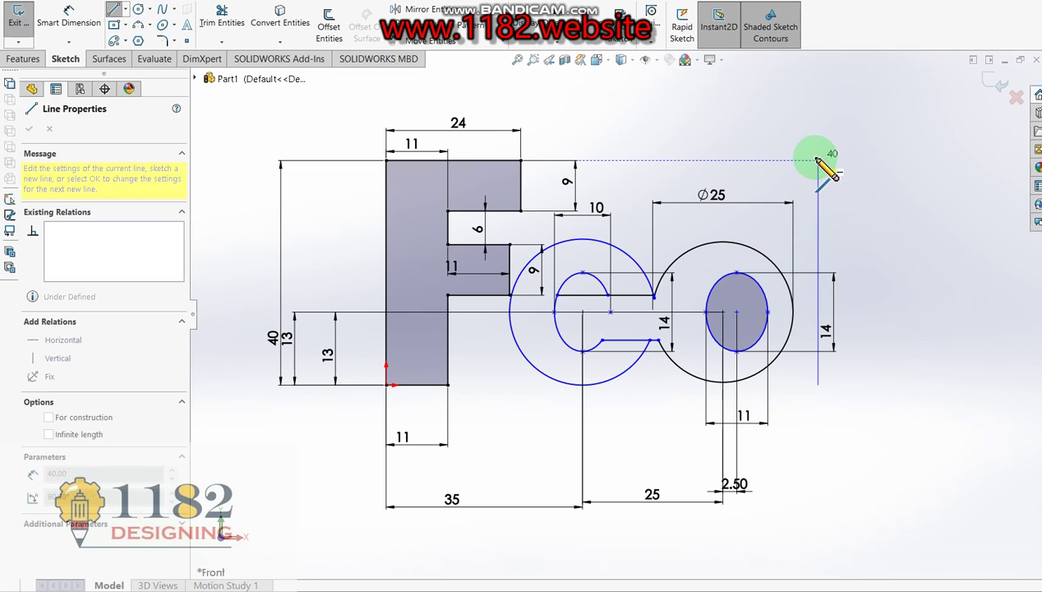
left_click(818, 159)
left_click(857, 160)
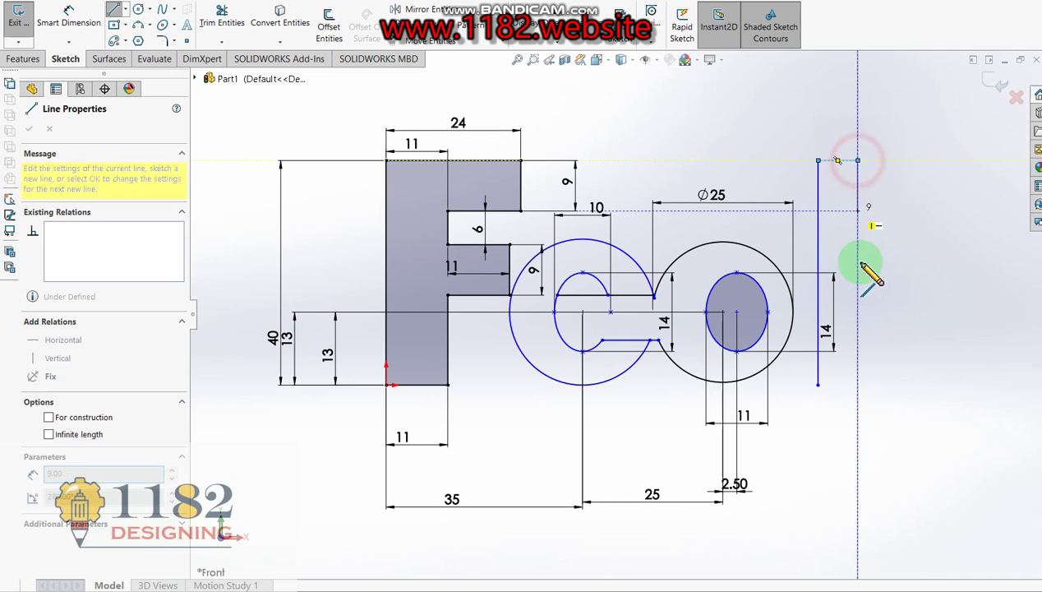
left_click(857, 384)
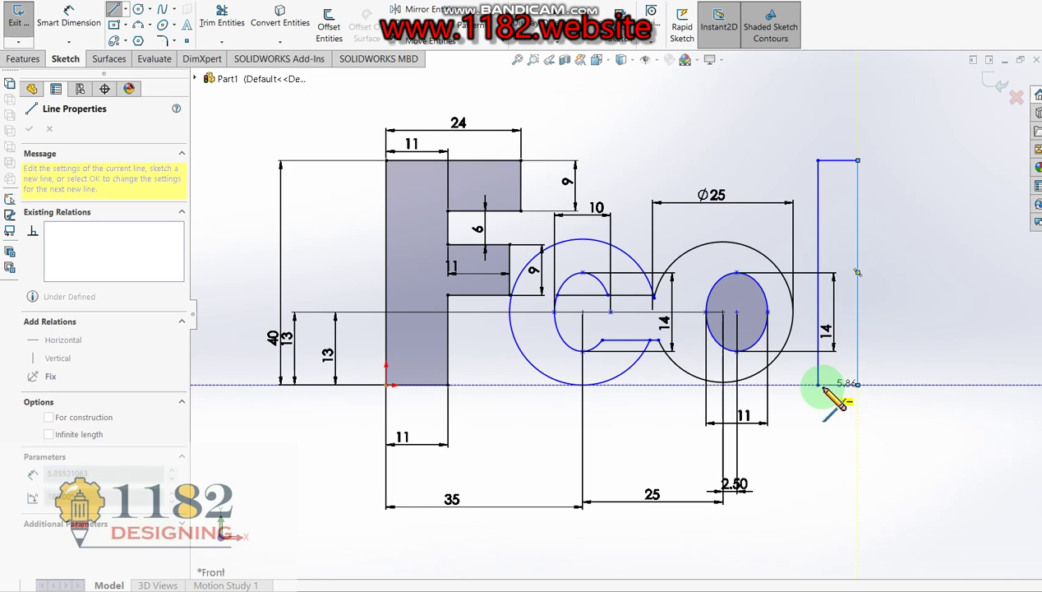
left_click(818, 384)
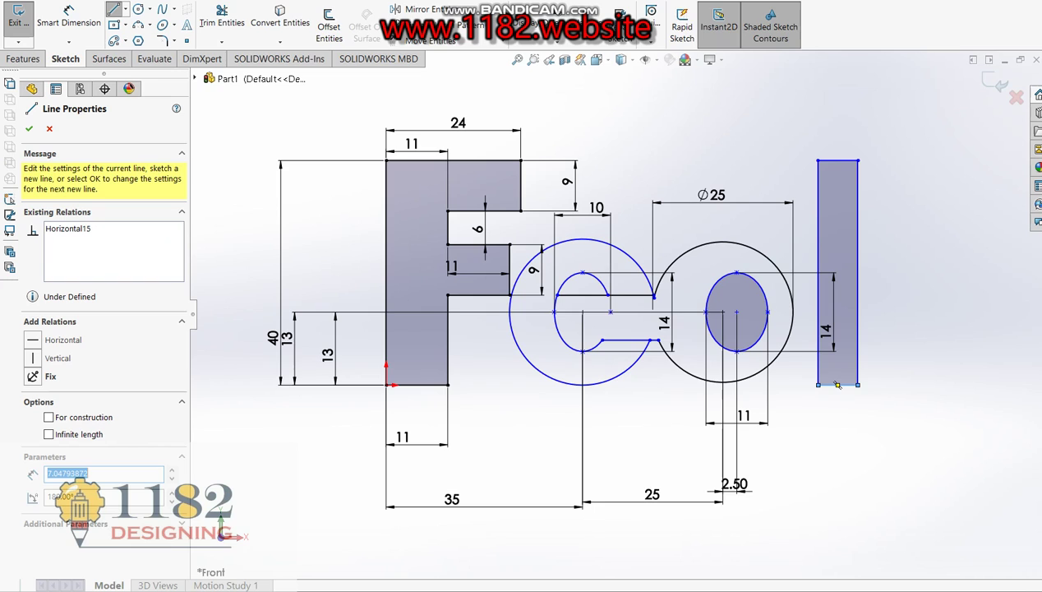
key("alt+Tab")
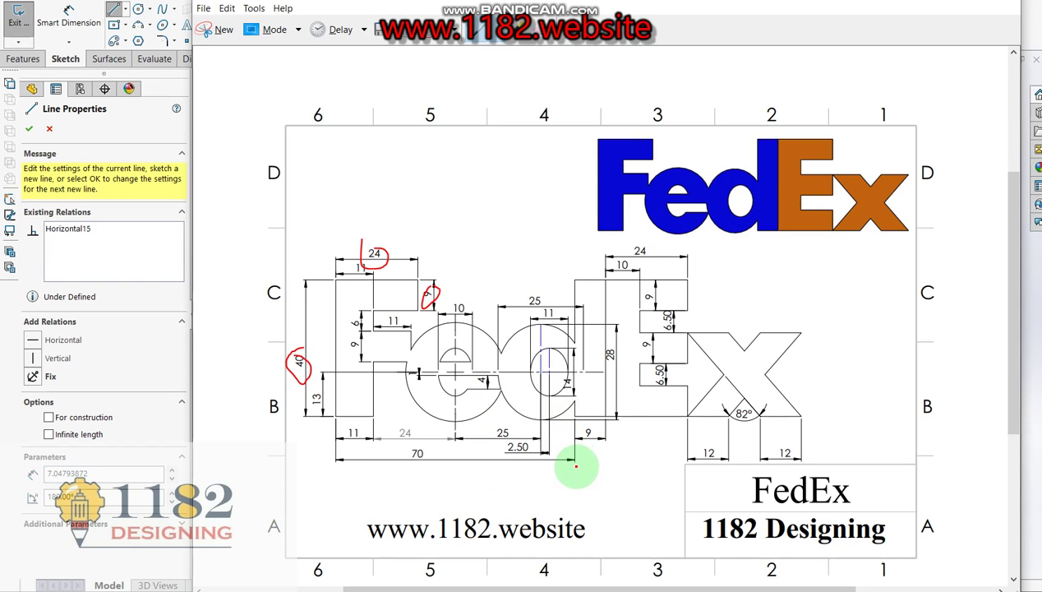
left_click(140, 351)
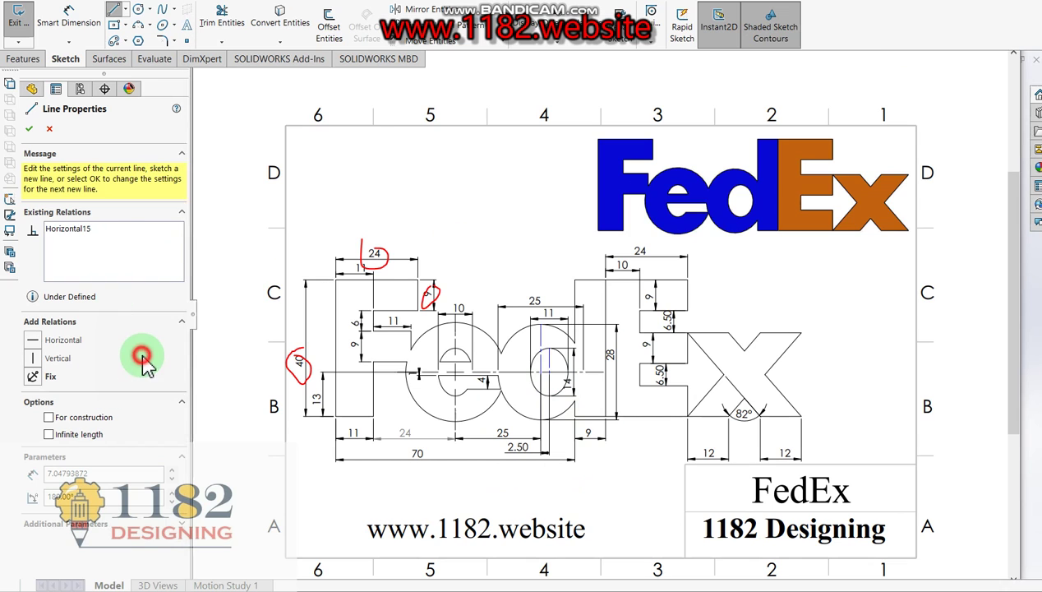
left_click(88, 29)
left_click(810, 375)
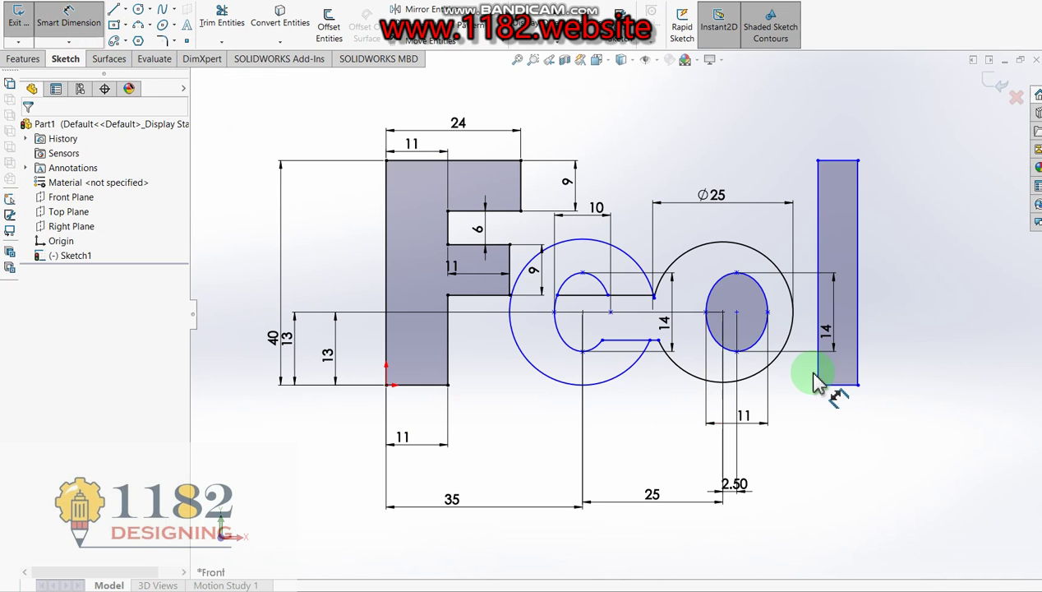
Step: Dimension the stem 70 mm from the F's left edge and 9 mm wide
left_click(387, 368)
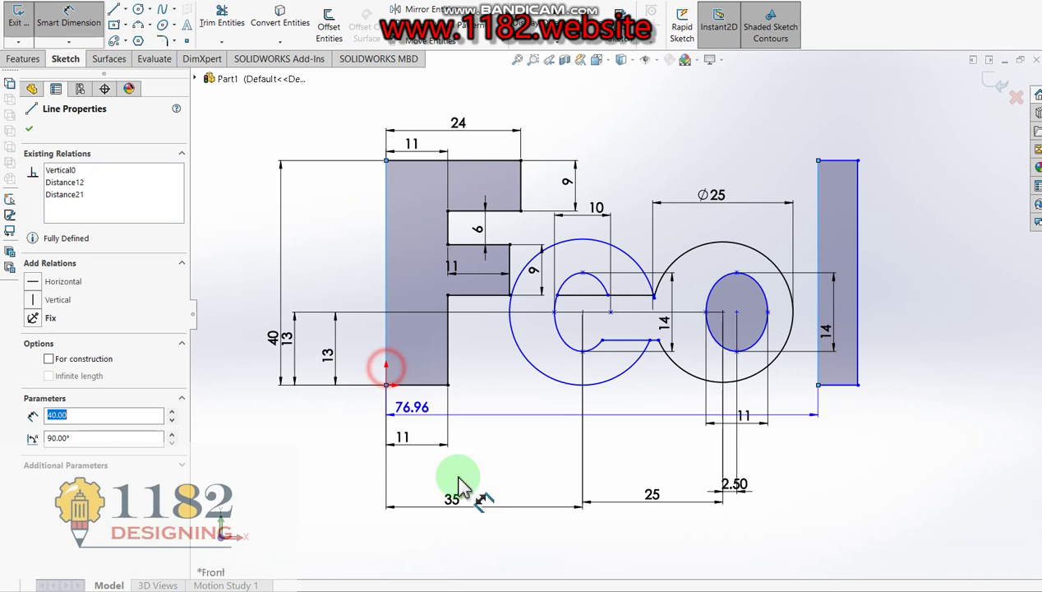
left_click(516, 542)
type("70")
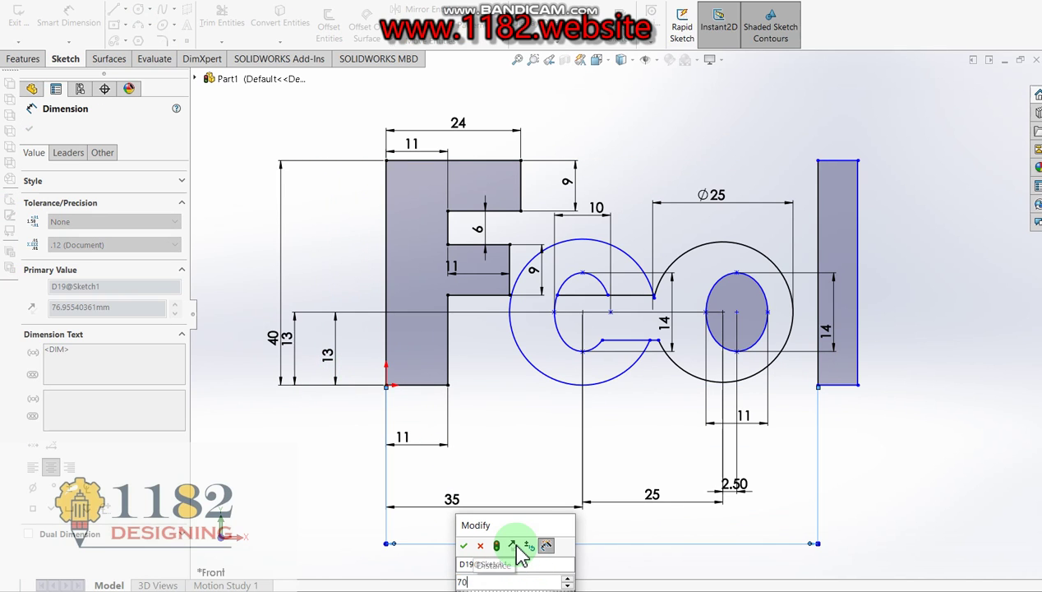
key("Return")
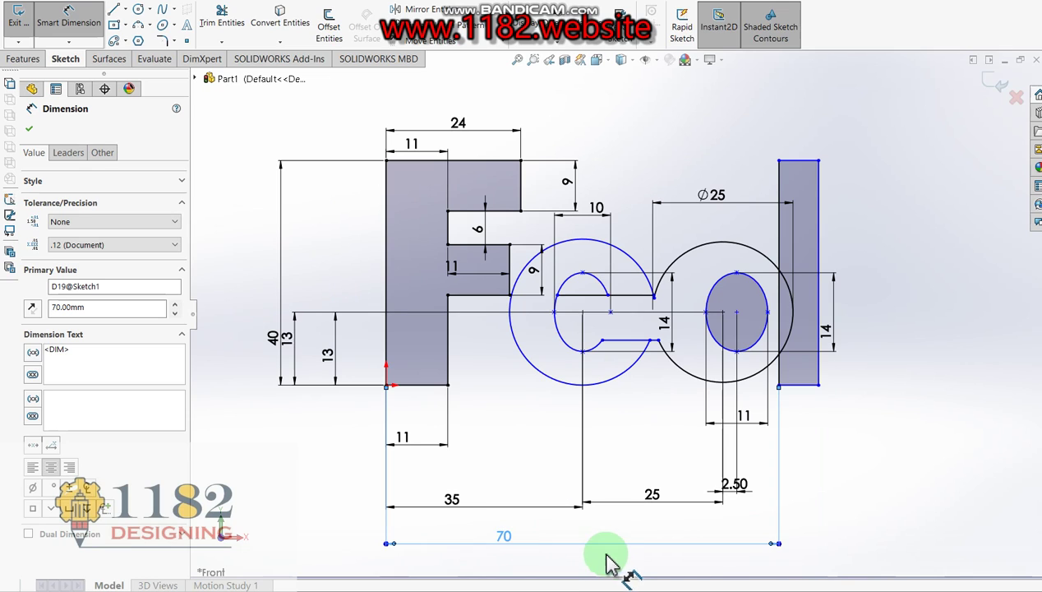
left_click(805, 387)
left_click(799, 496)
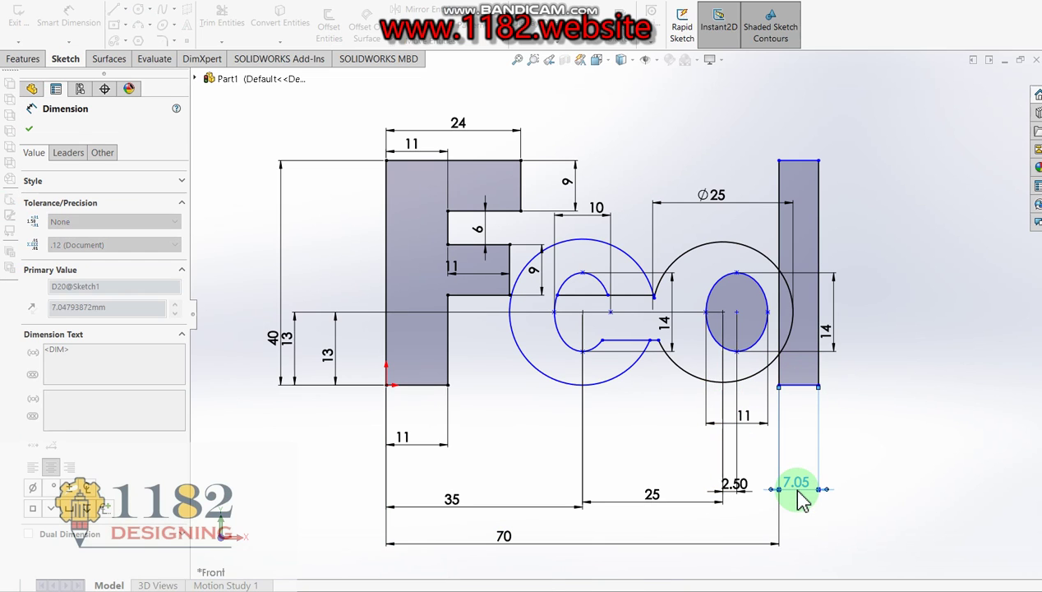
type("9")
key("Return")
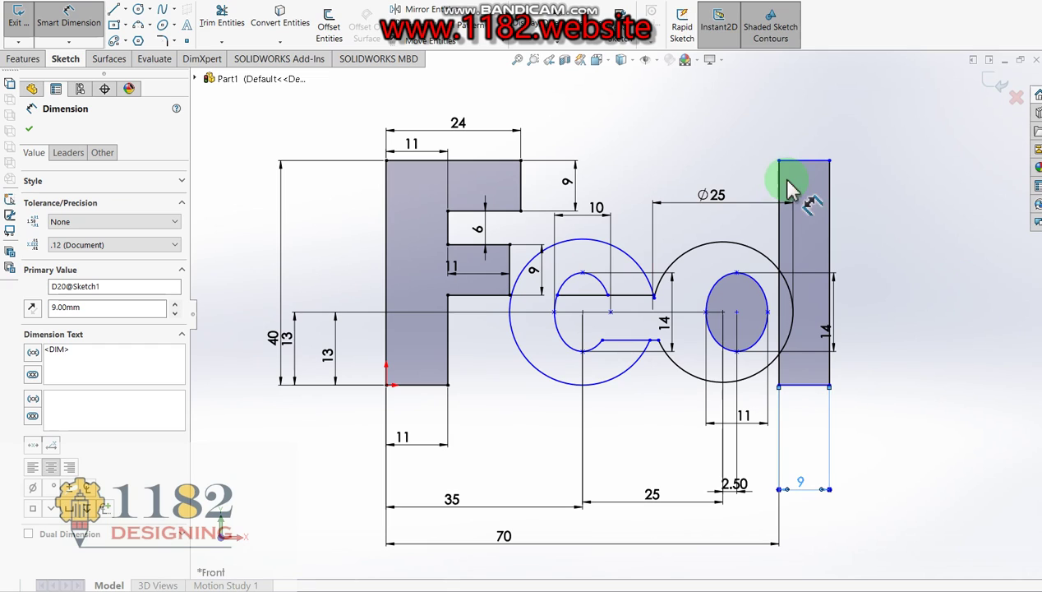
key("Escape")
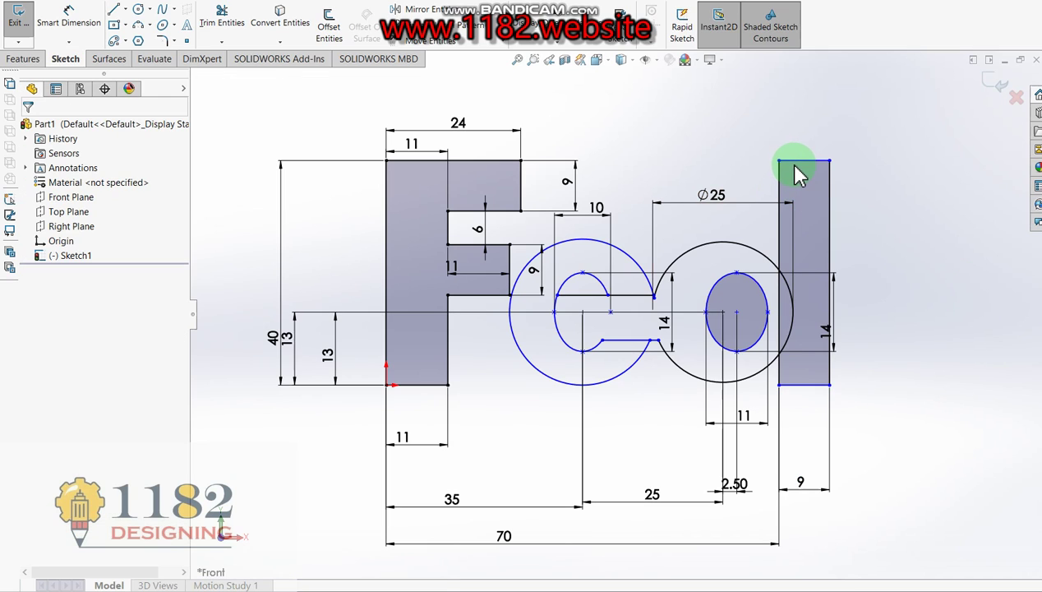
left_click(795, 162)
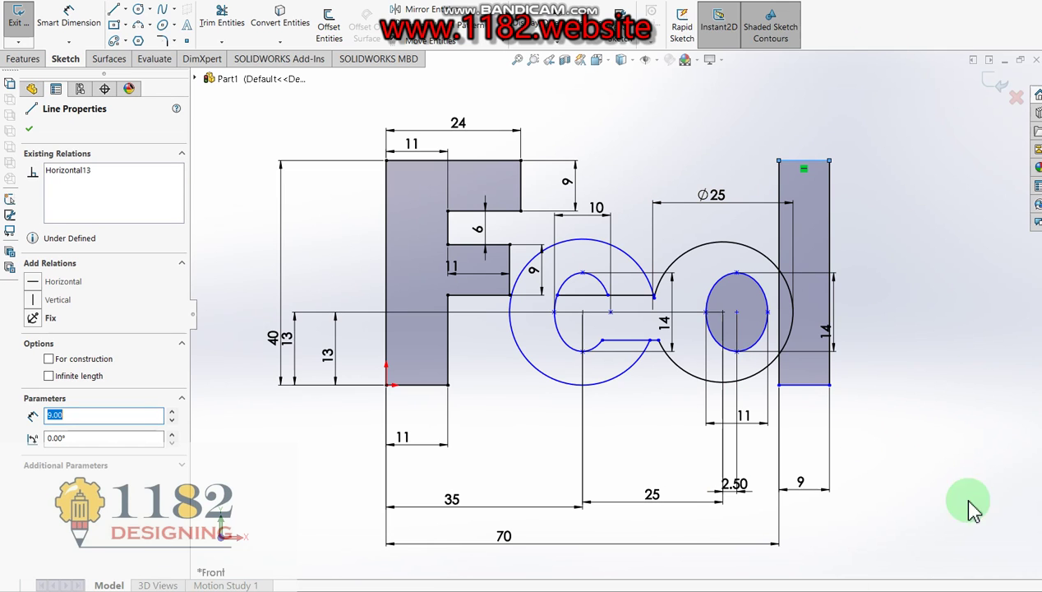
left_click(222, 16)
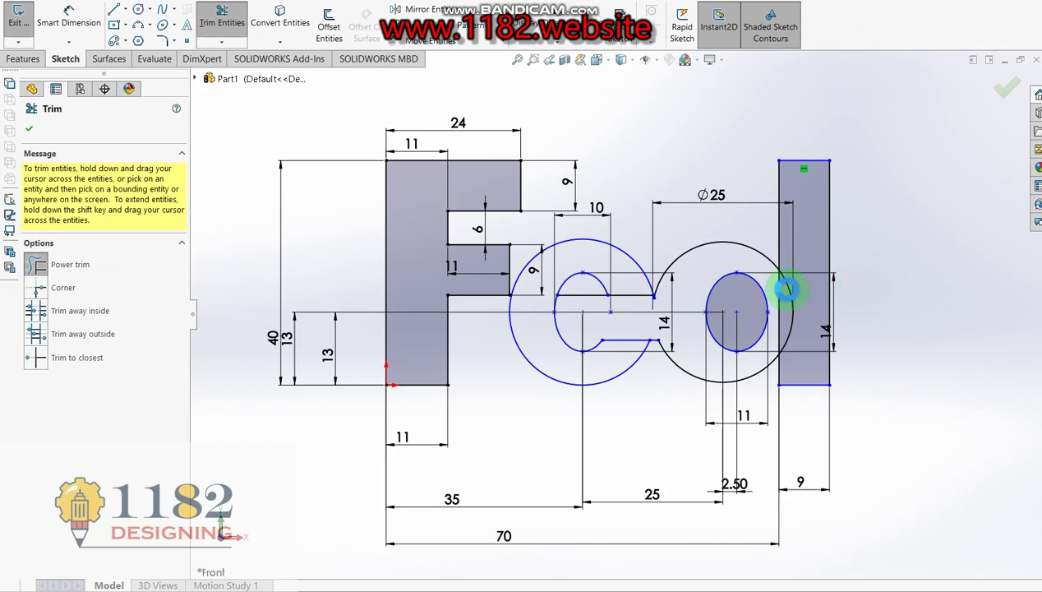
Step: Trim off the circle arc lying inside the d's stem
scroll(787, 296, "up", 3)
mouse_move(779, 321)
left_mouse_down()
mouse_move(764, 356)
mouse_move(870, 240)
left_mouse_up()
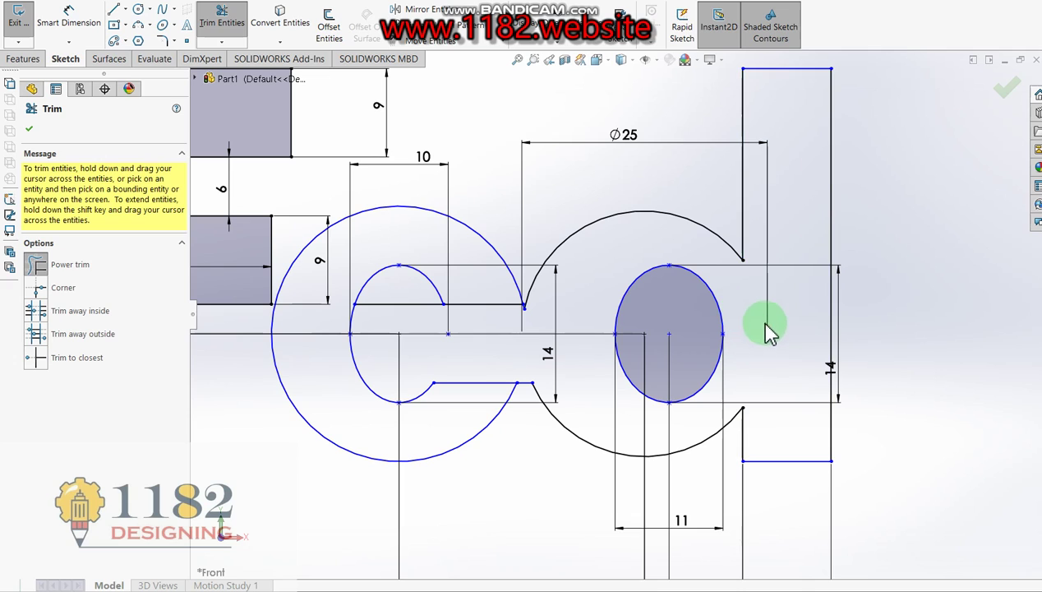
left_click(1003, 87)
Step: Extrude all Fed letter regions 10 mm into a solid
left_click(657, 309)
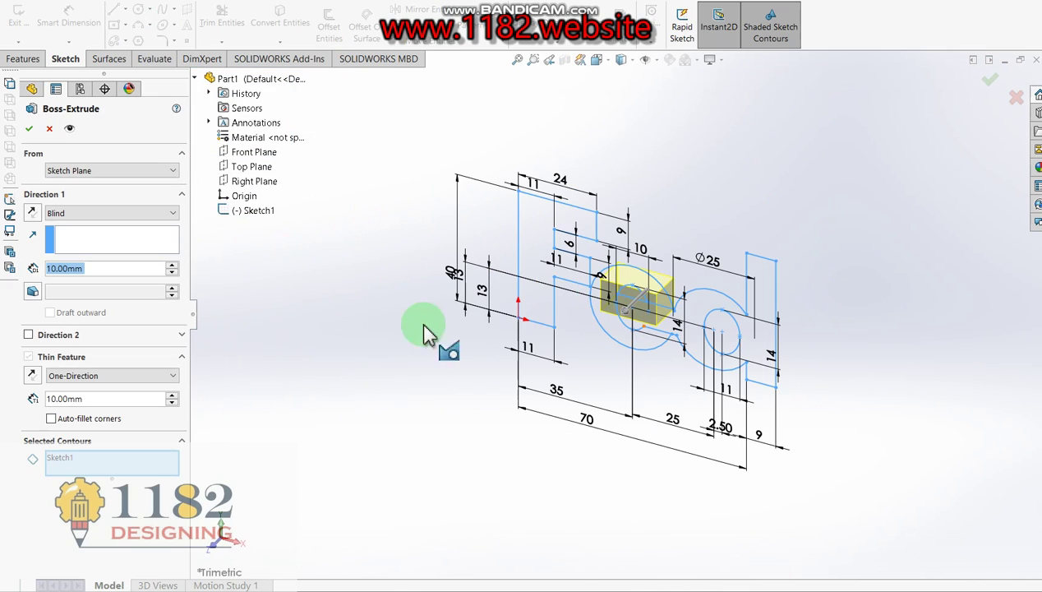
left_click(755, 284)
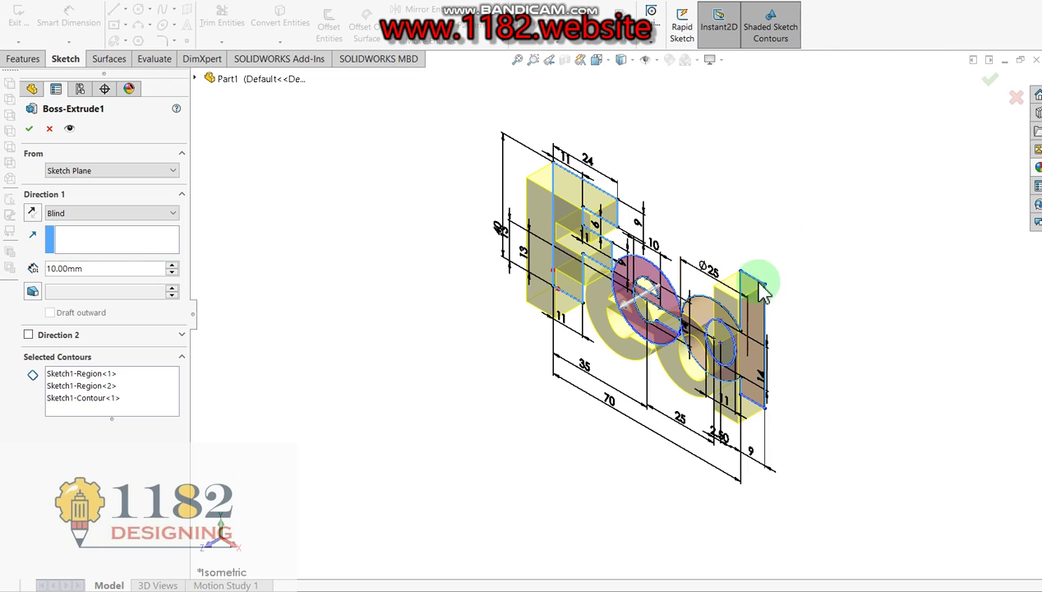
left_click(29, 128)
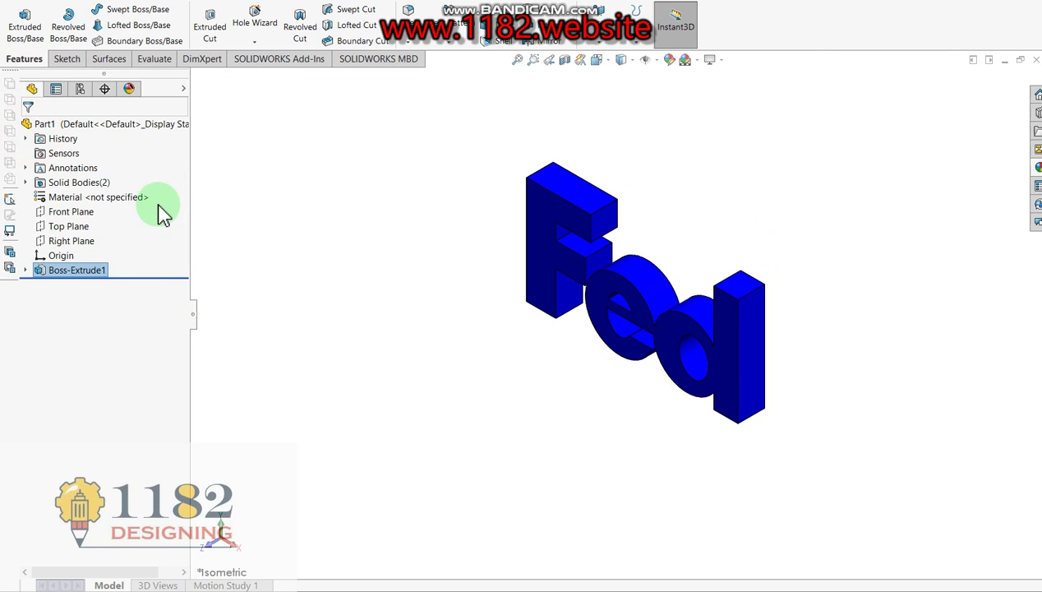
Step: Start a new sketch on the Front Plane and undo a trial line drawn beside the d
left_click(70, 211)
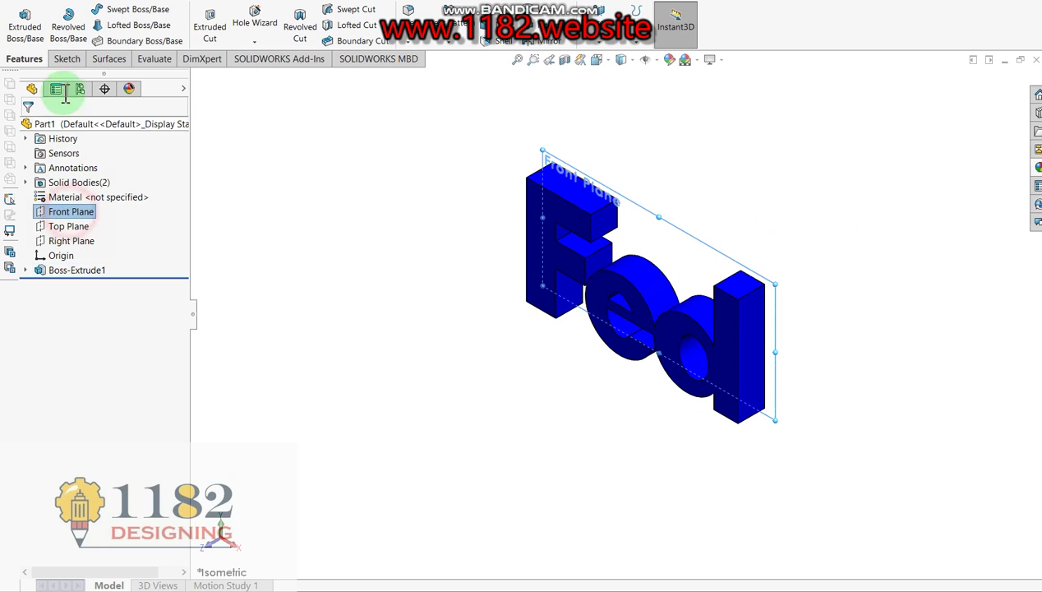
left_click(23, 26)
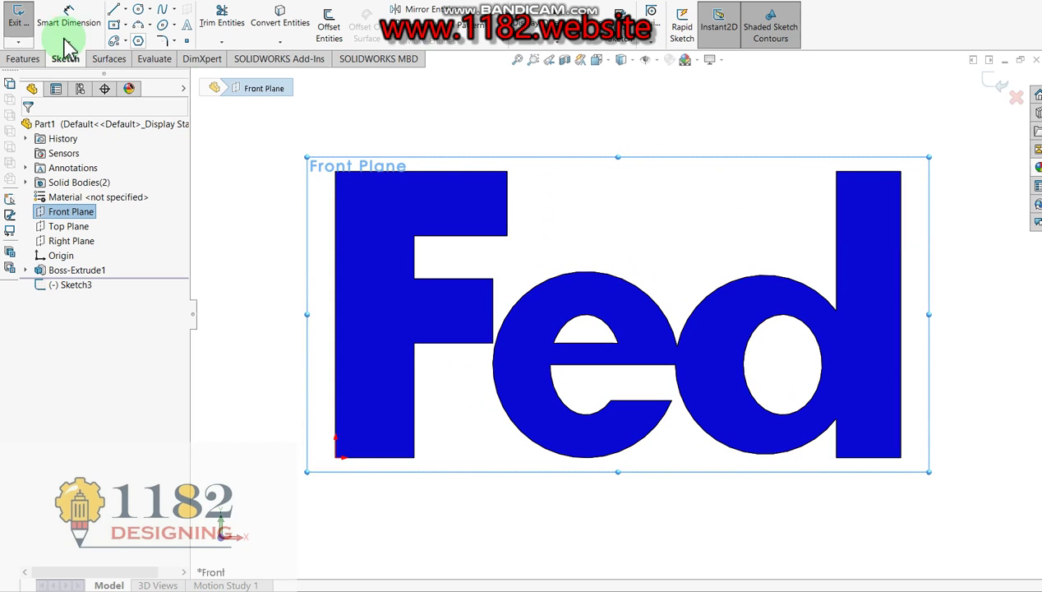
left_click(116, 8)
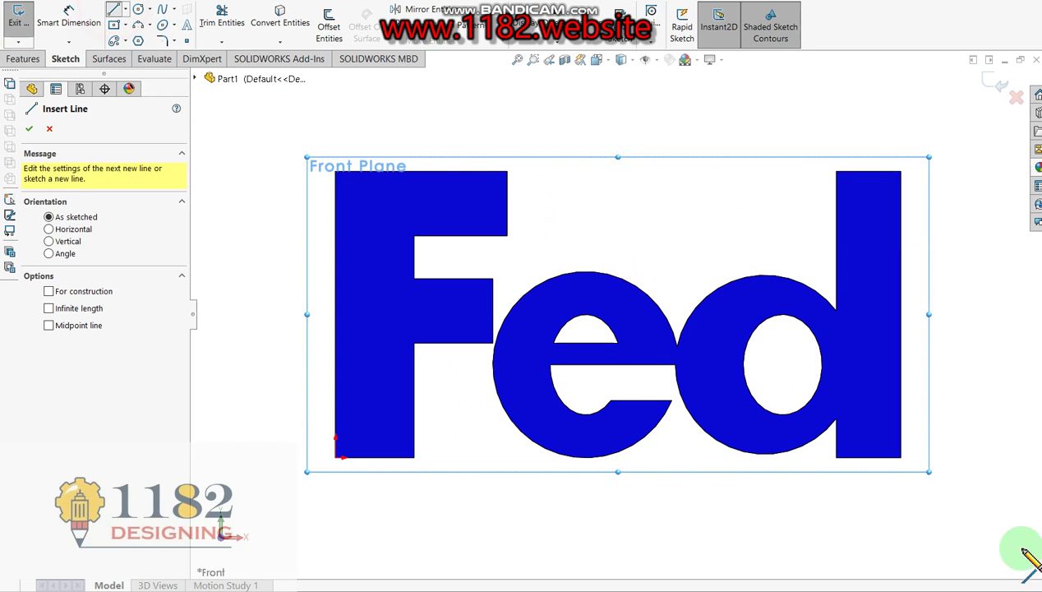
left_click(909, 459)
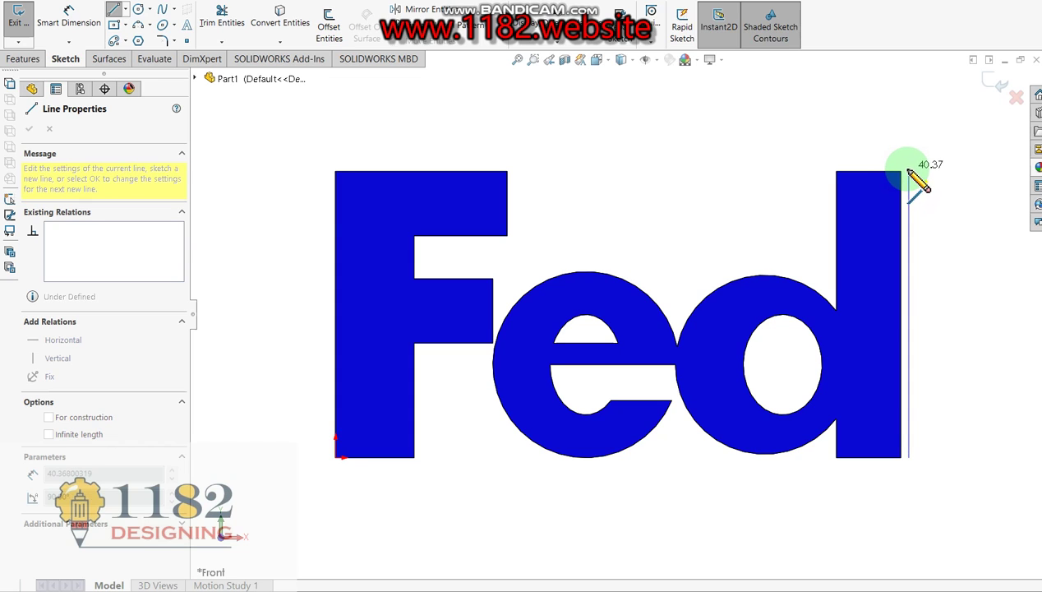
left_click(909, 169)
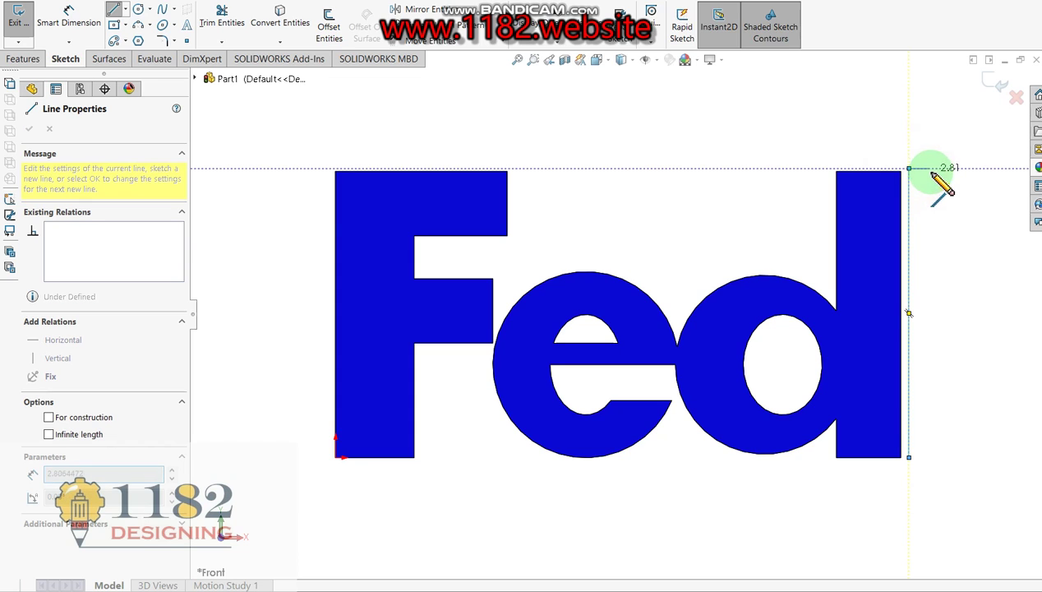
left_click(984, 170)
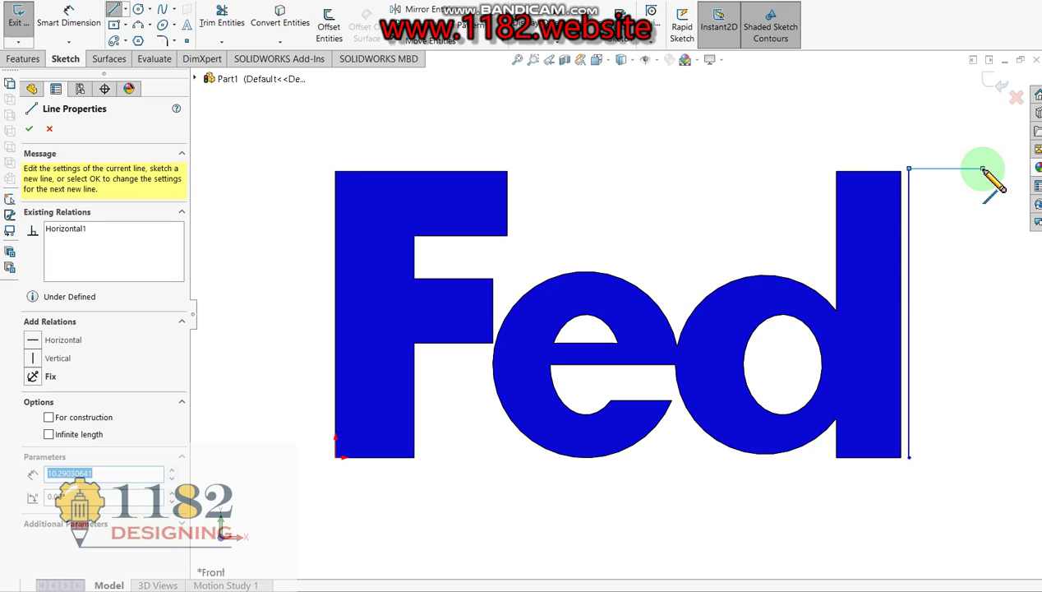
key("z")
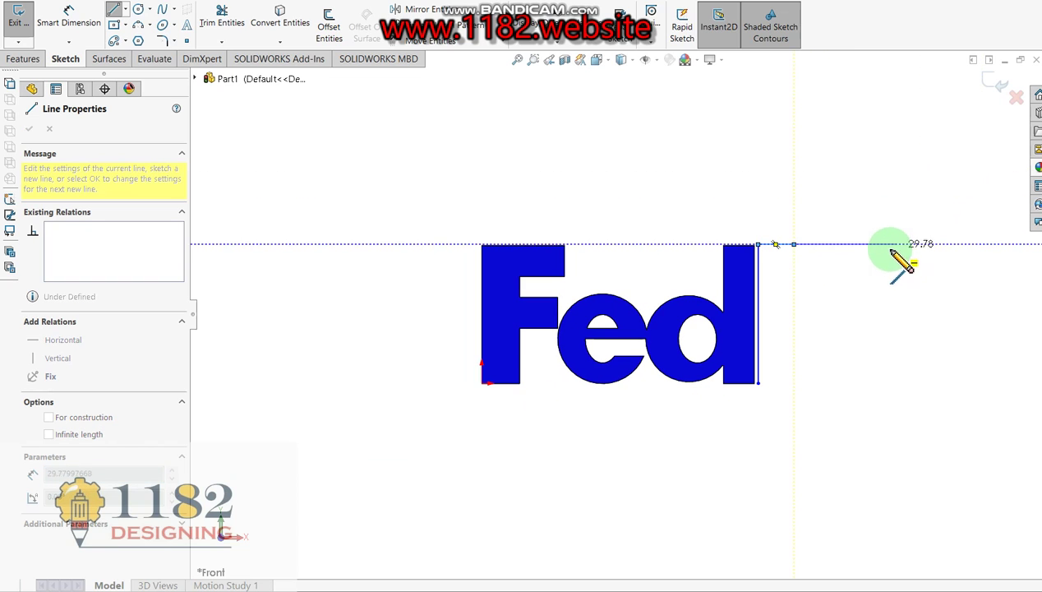
key("ctrl+z")
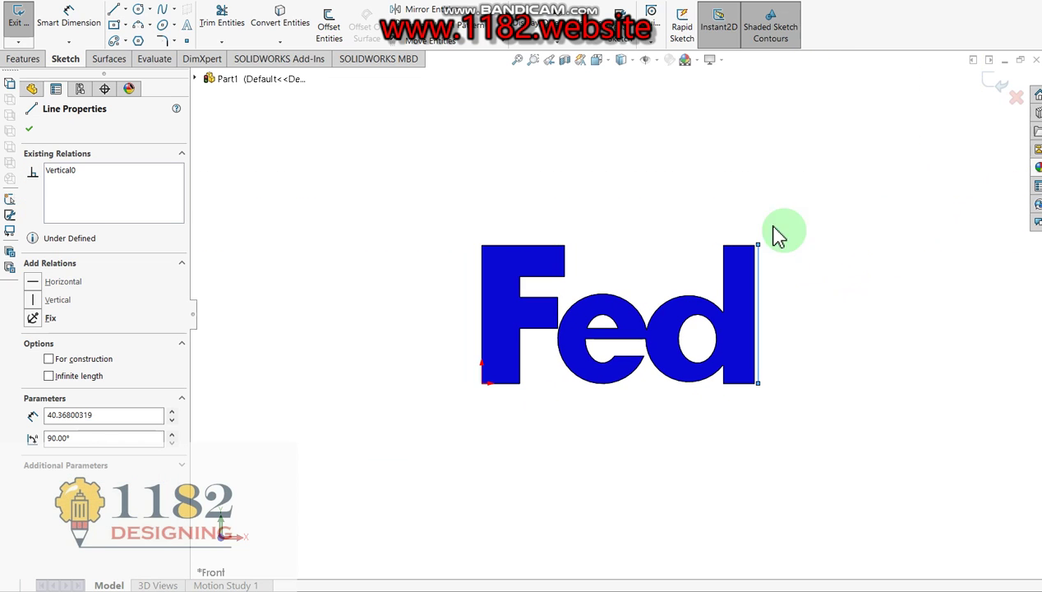
Step: Draw the closed straight-line outline of the E, with three arms, against the d
left_click(115, 9)
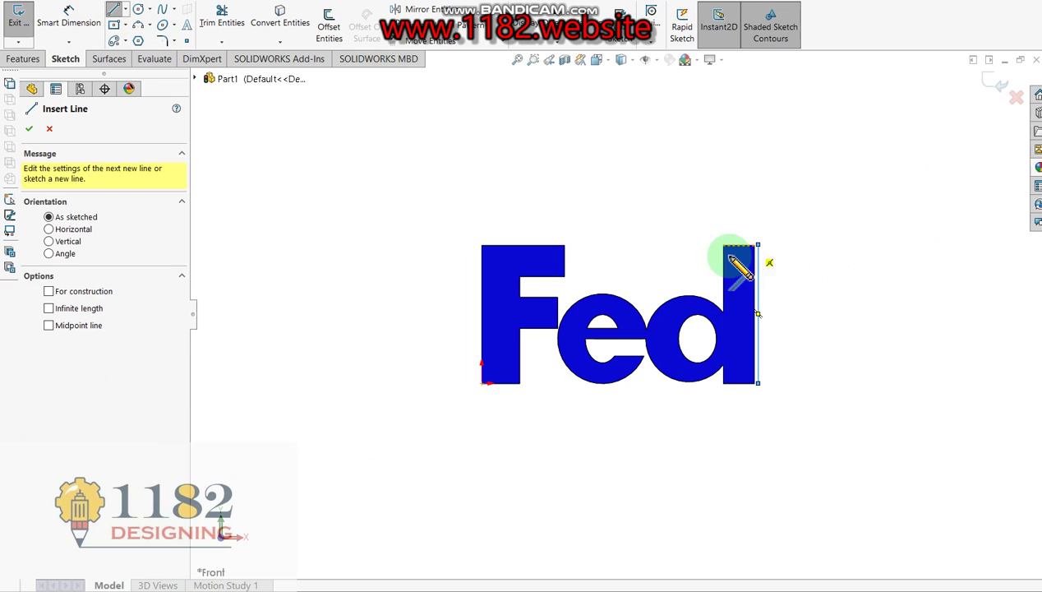
left_click(758, 246)
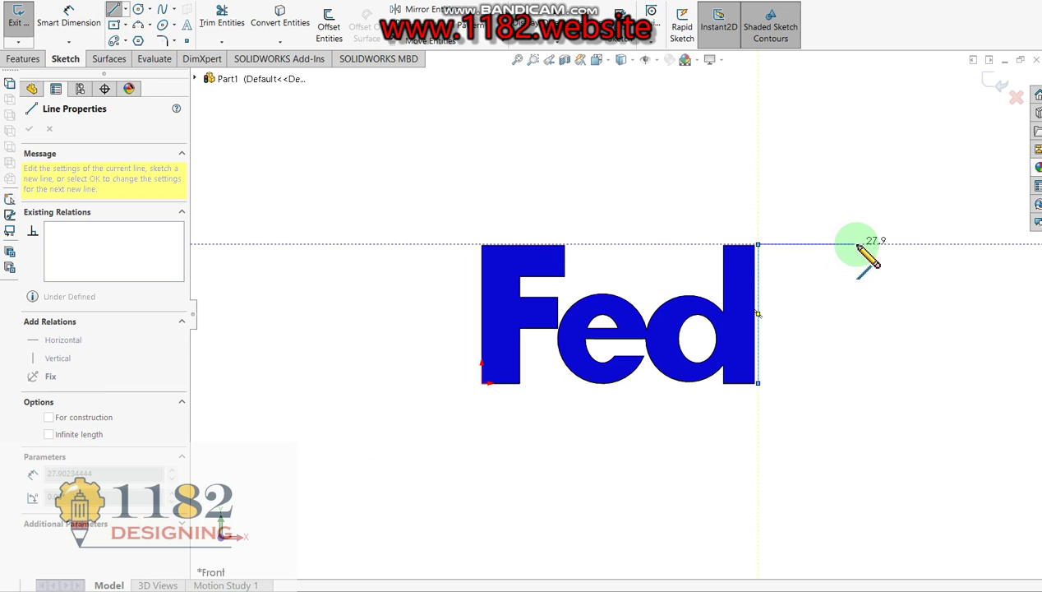
left_click(860, 276)
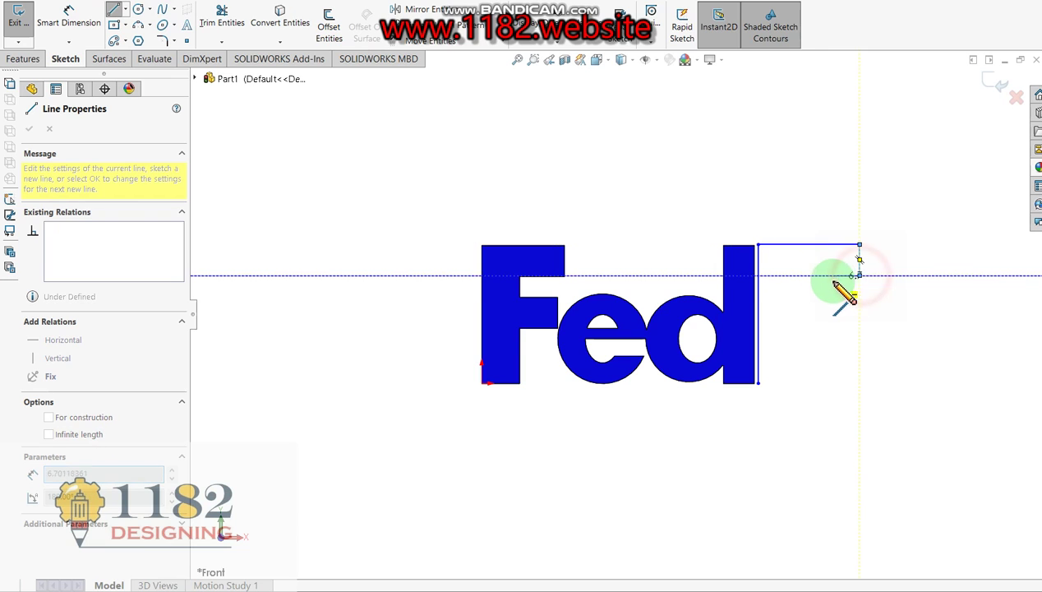
left_click(798, 276)
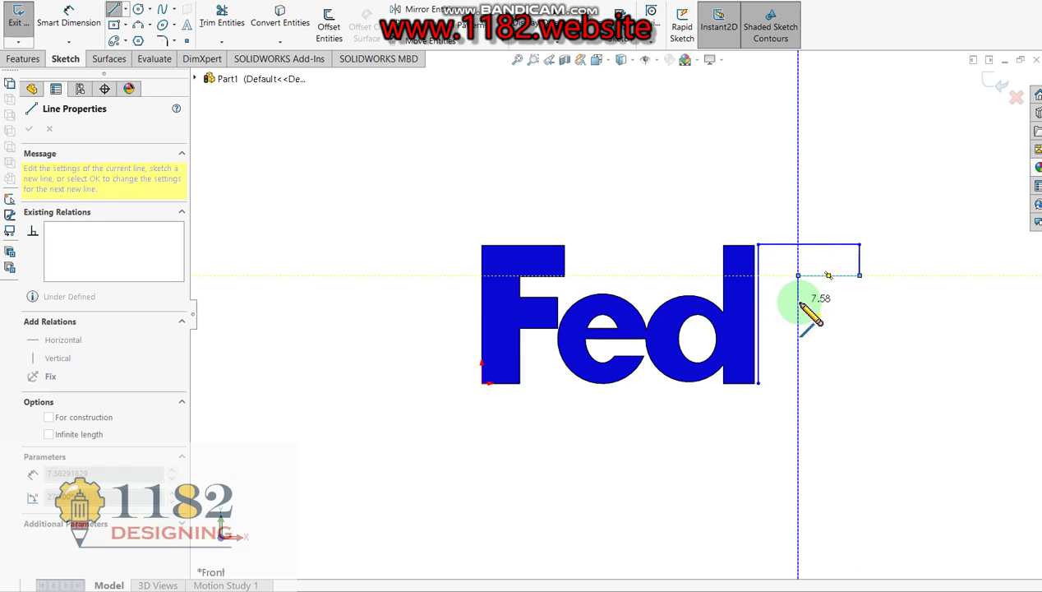
left_click(798, 302)
left_click(860, 302)
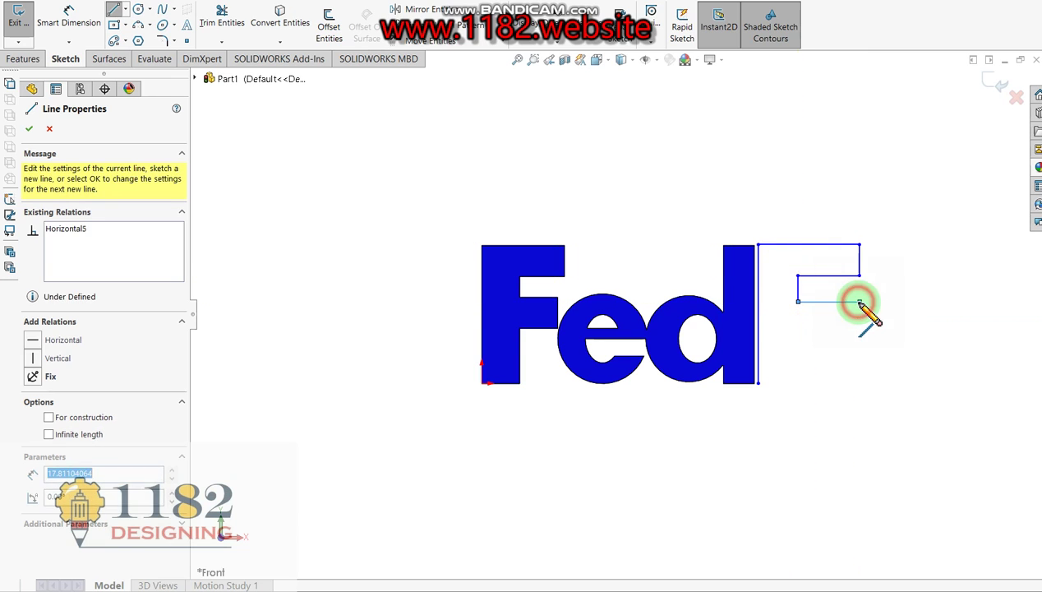
left_click(860, 343)
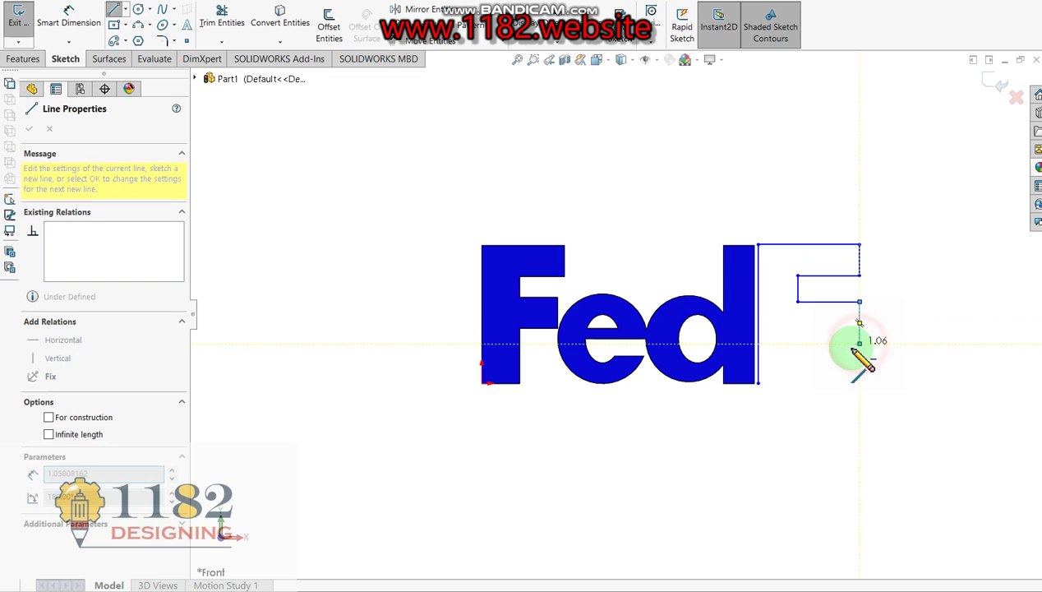
left_click(798, 343)
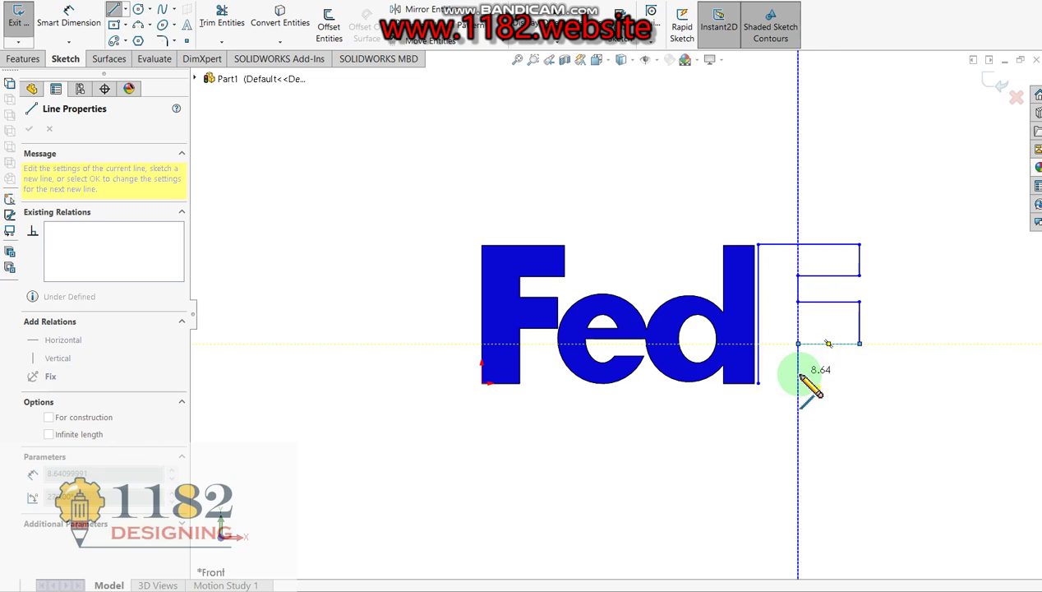
mouse_move(799, 367)
left_mouse_down()
mouse_move(862, 368)
mouse_move(758, 384)
left_mouse_up()
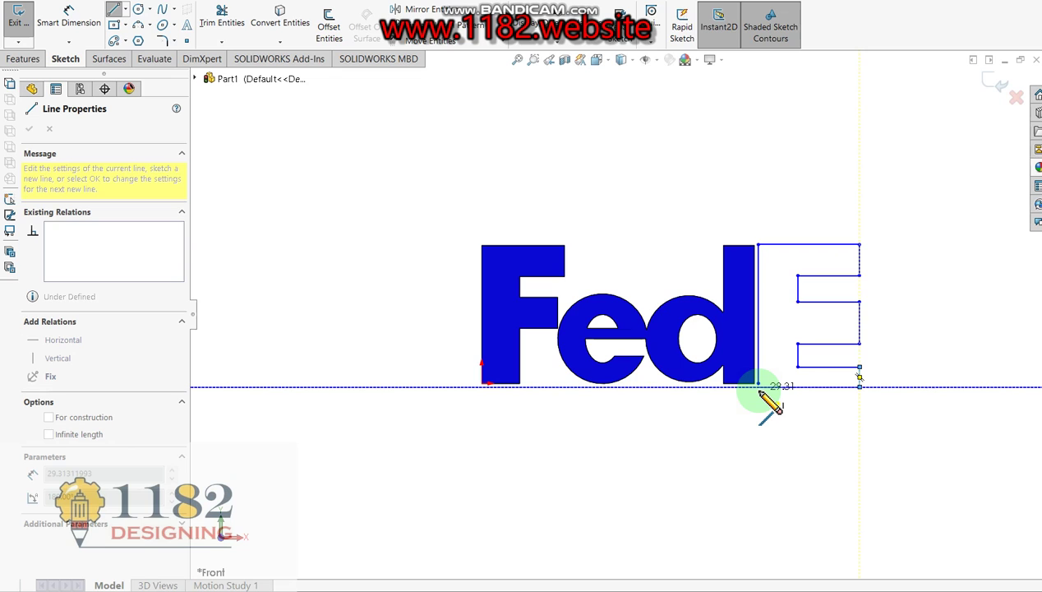
left_click(758, 385)
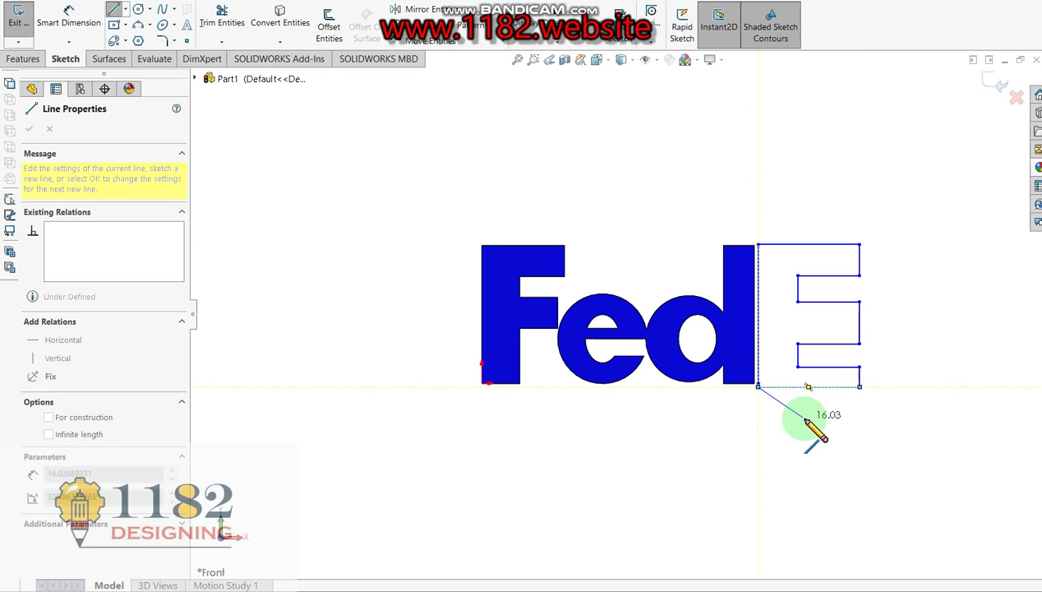
Step: Select the E's bottom line together with its left endpoint
key("Escape")
scroll(774, 401, "down", 3)
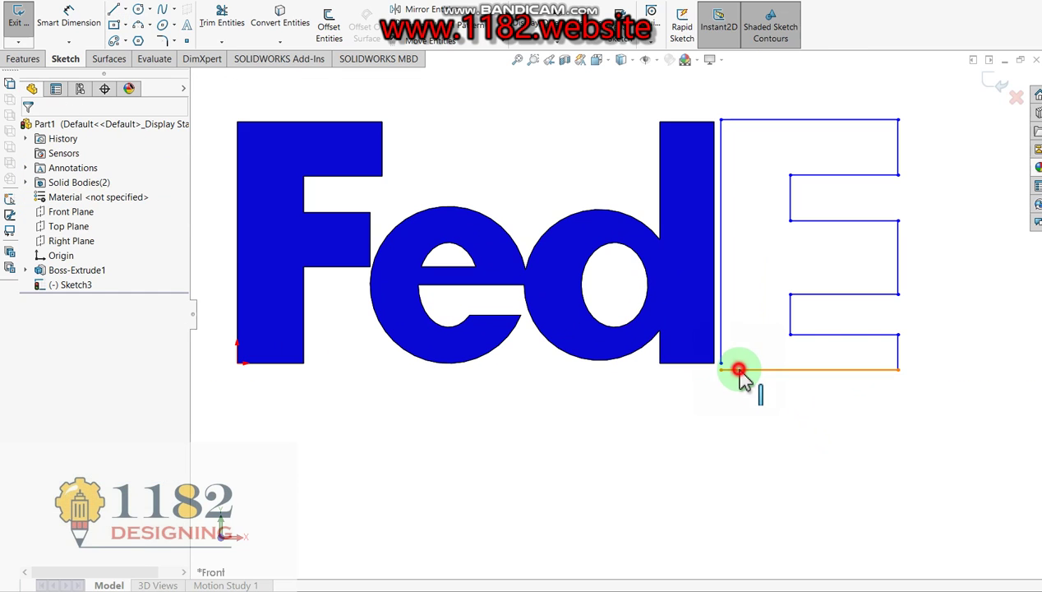
left_click(739, 370)
left_click(720, 364, "ctrl")
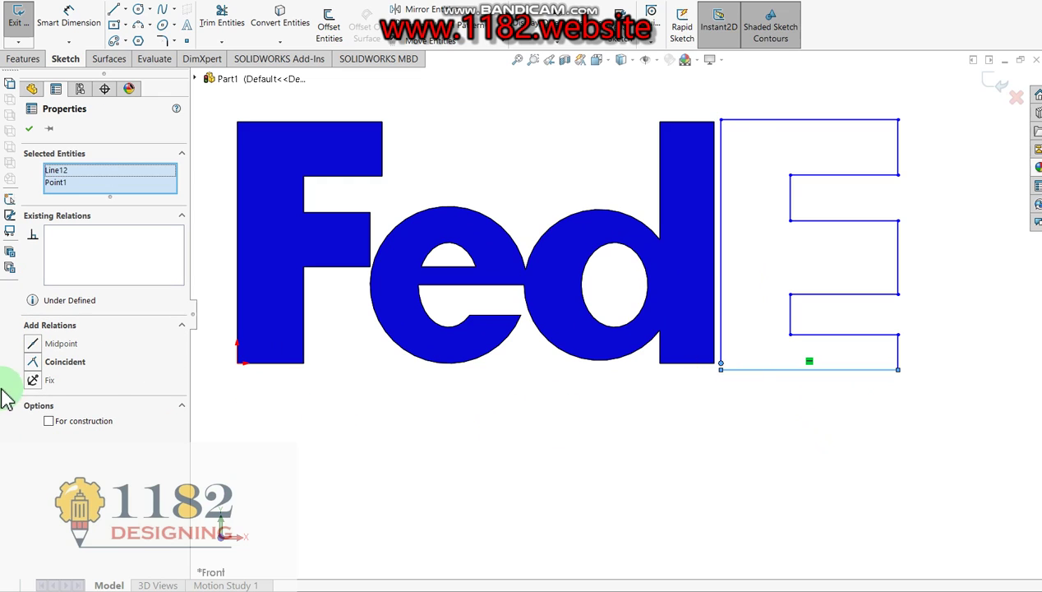
Step: Make the endpoint coincident with the bottom line, then dimension the d-to-E gap at 0.5
left_click(30, 363)
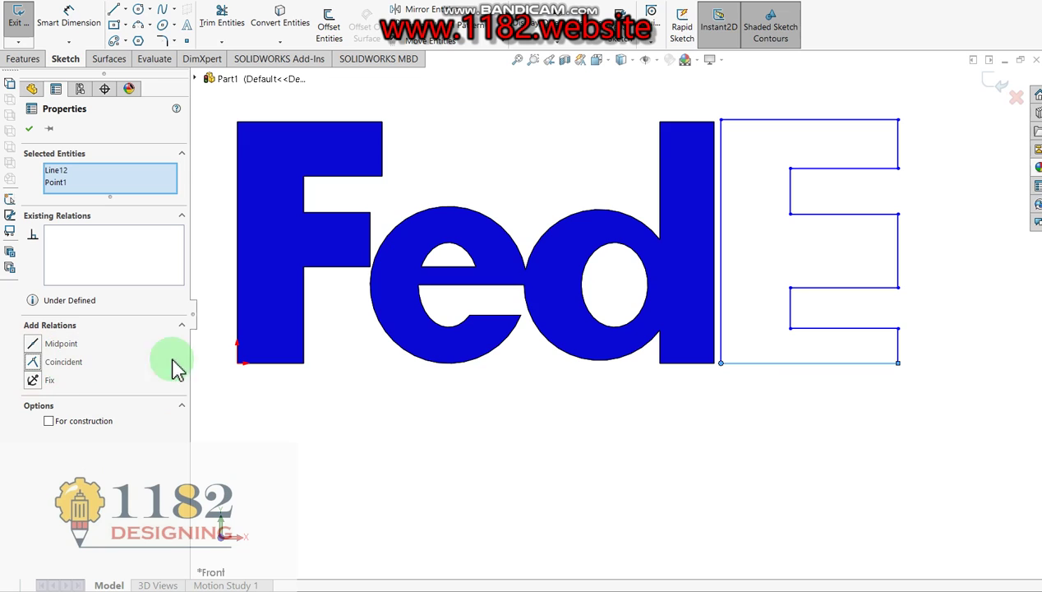
left_click(664, 444)
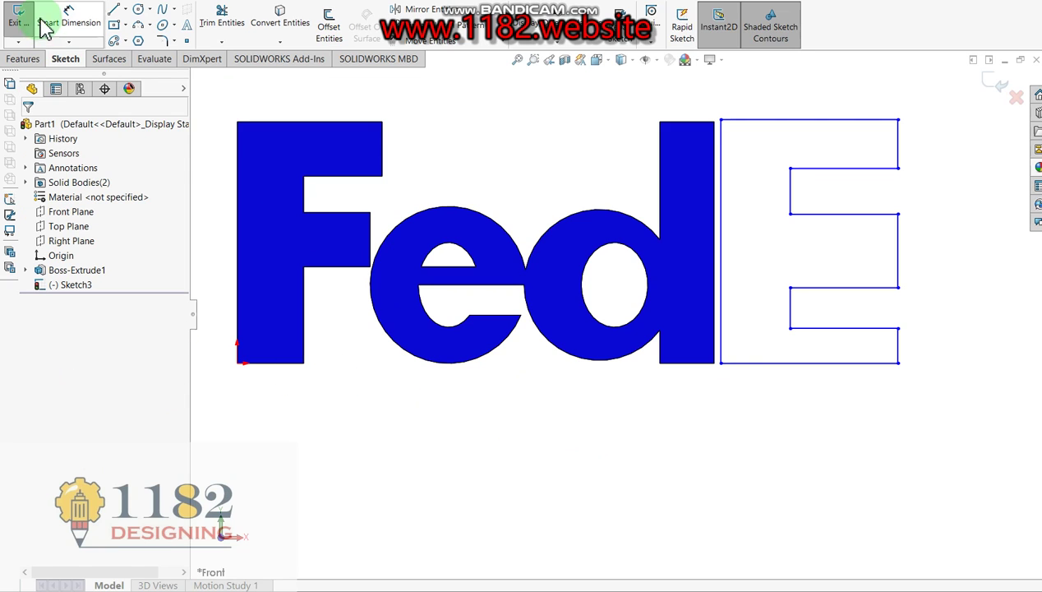
left_click(69, 17)
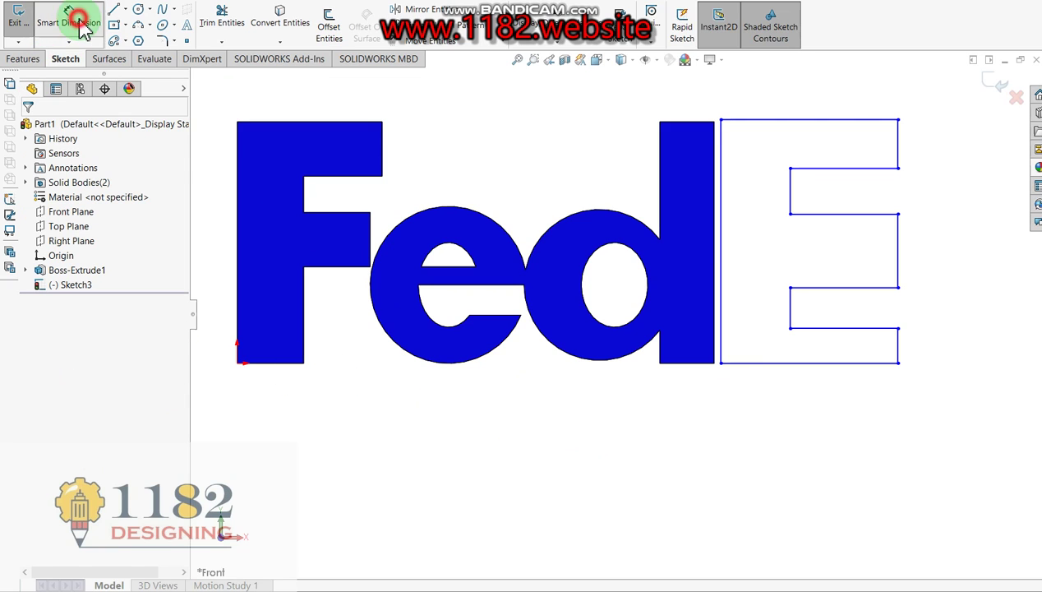
left_click(715, 352)
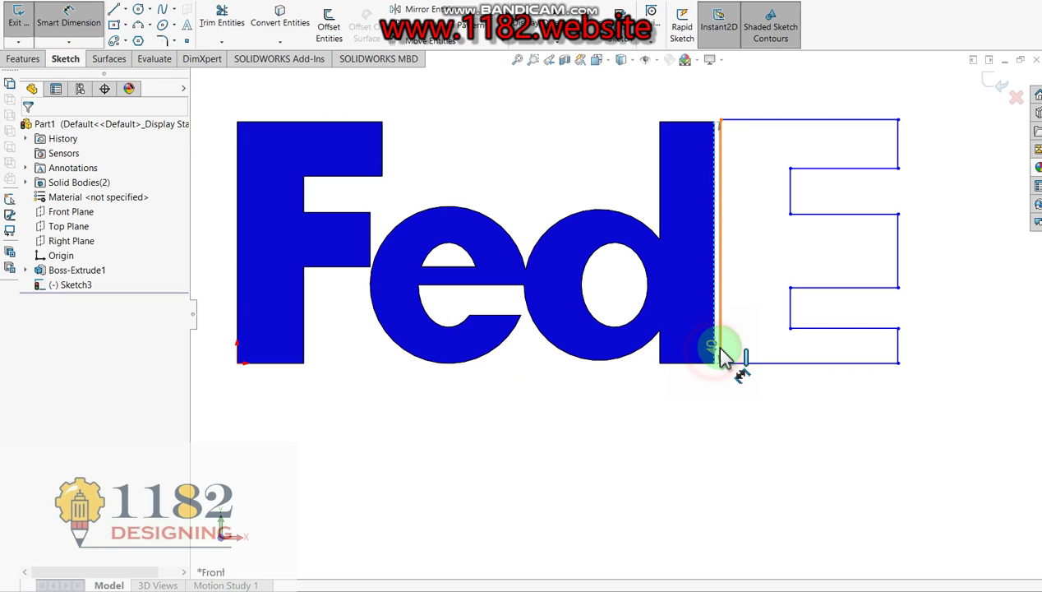
left_click(720, 352)
left_click(720, 433)
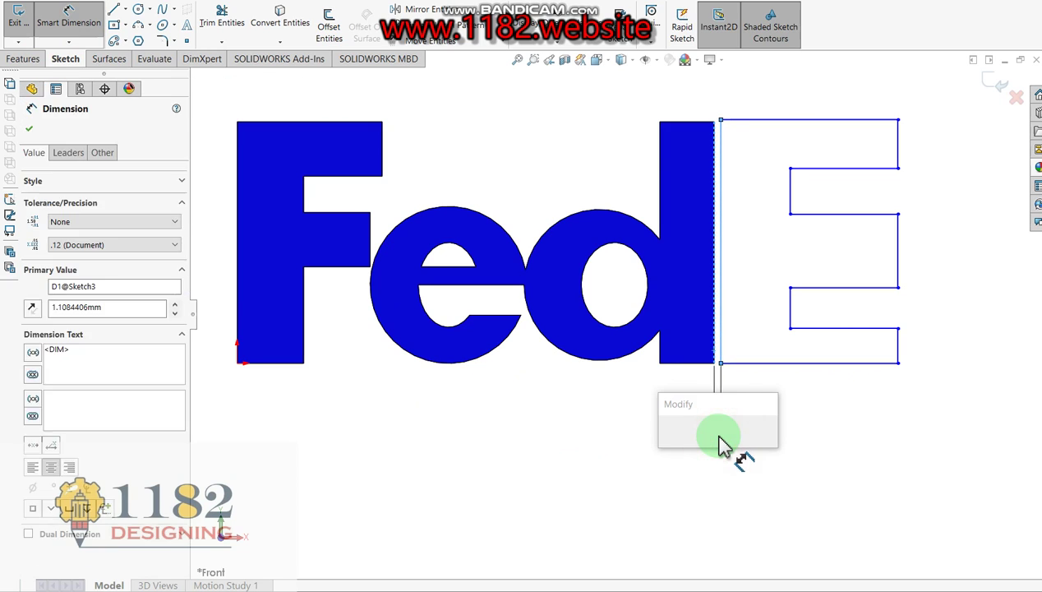
type("0.5")
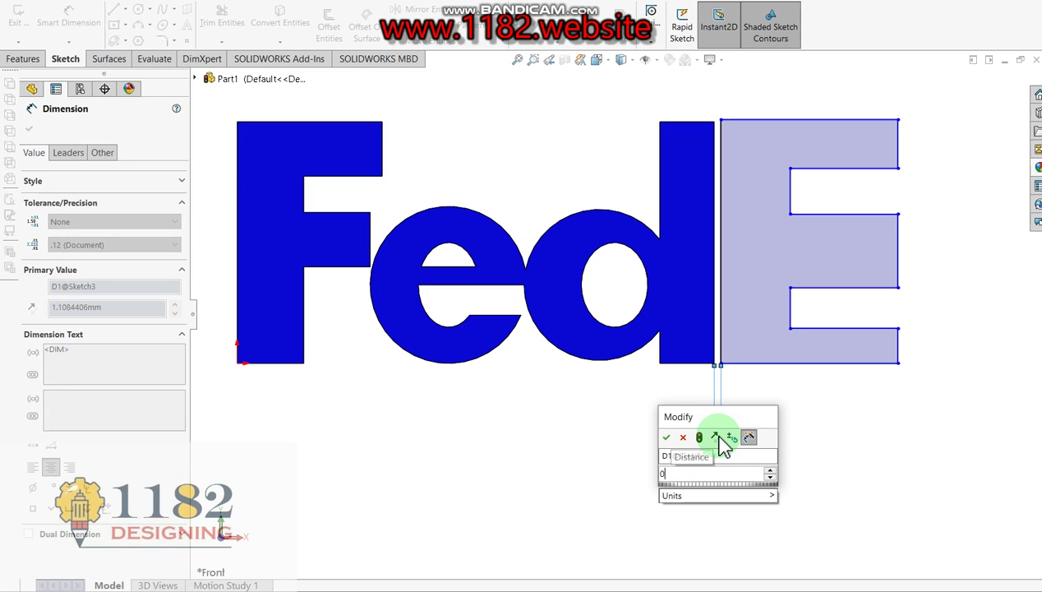
key("Return")
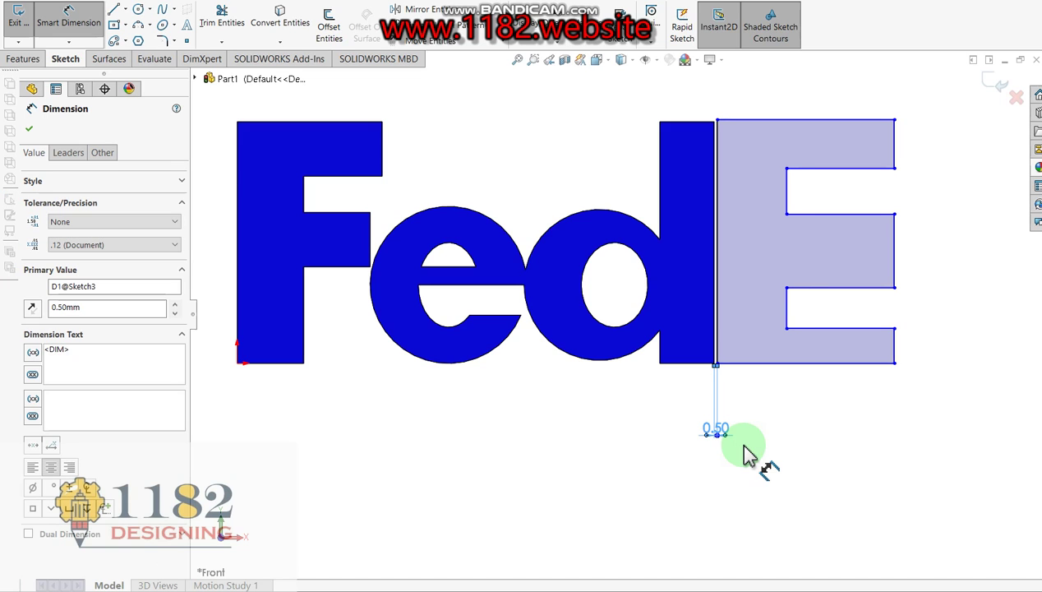
Step: Add a 40 mm height dimension between two vertical edges
left_click(720, 255)
left_click(679, 256)
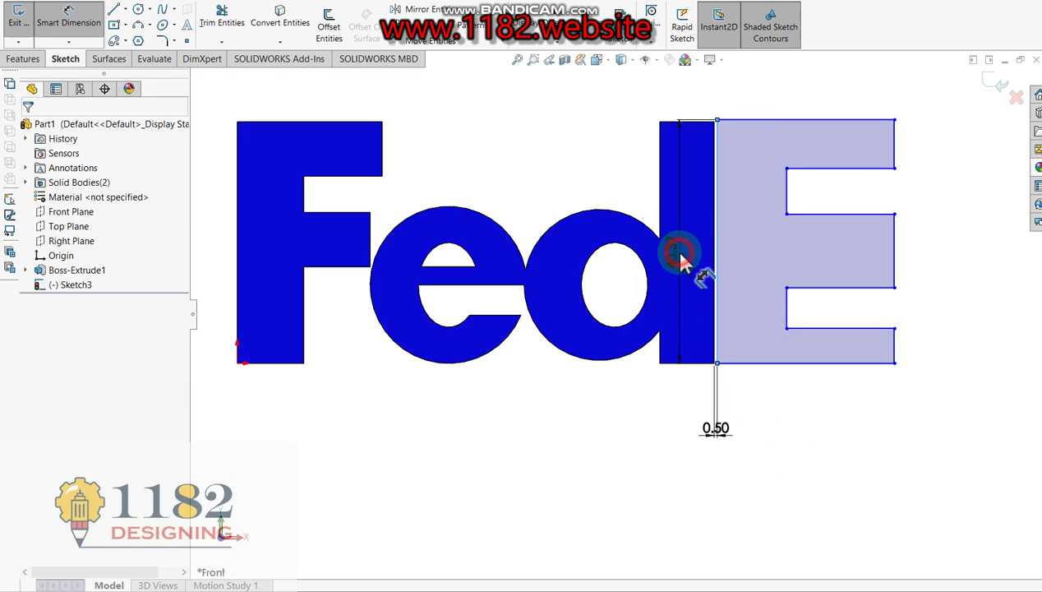
left_click(687, 263)
type("40")
key("Return")
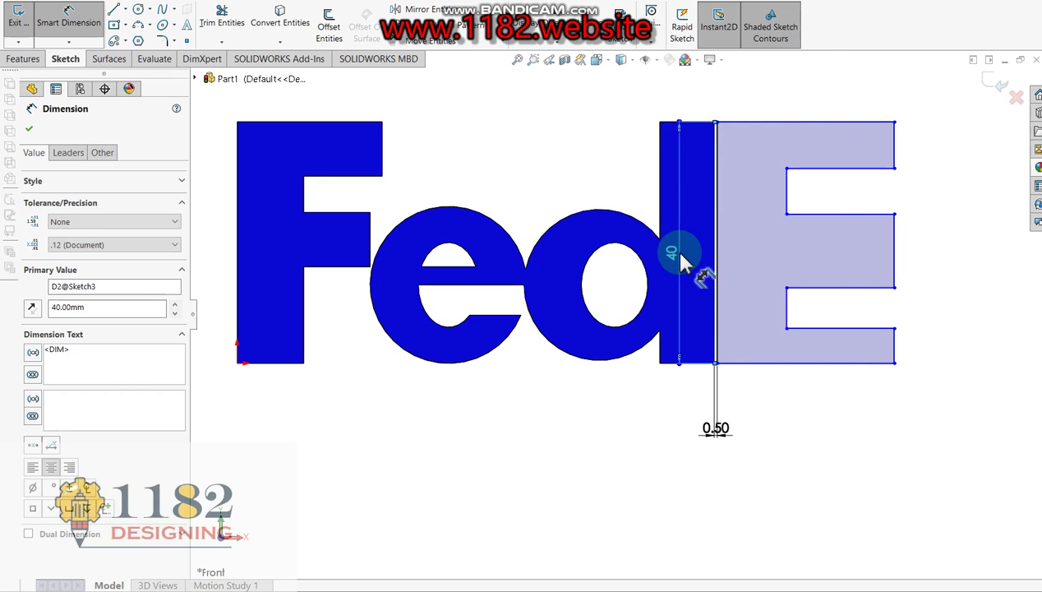
Step: Change the d-to-E gap to 0.10 and glance at the FedEx reference drawing
left_click(715, 433)
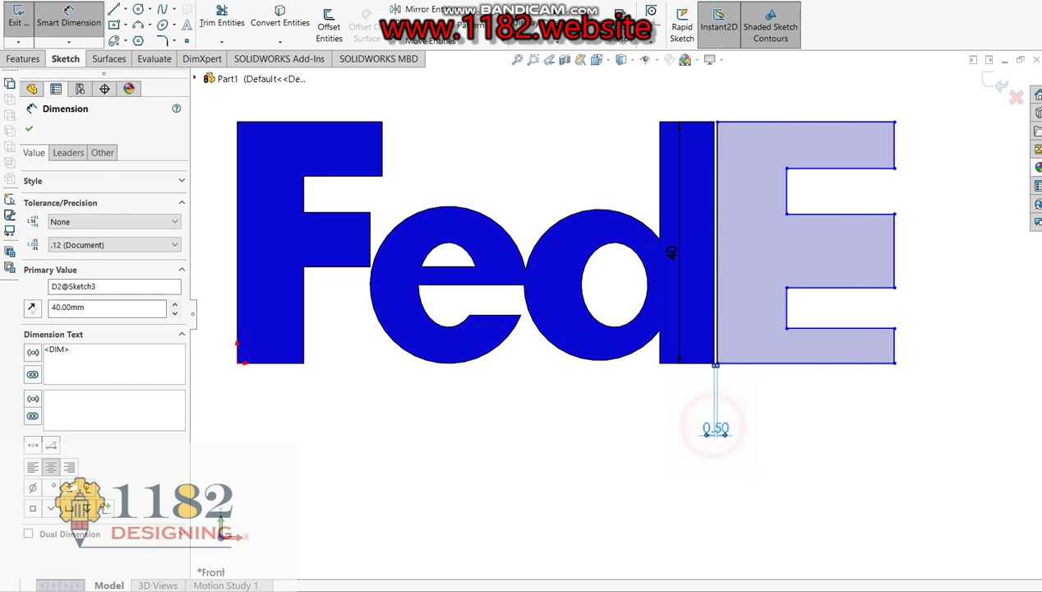
type("1")
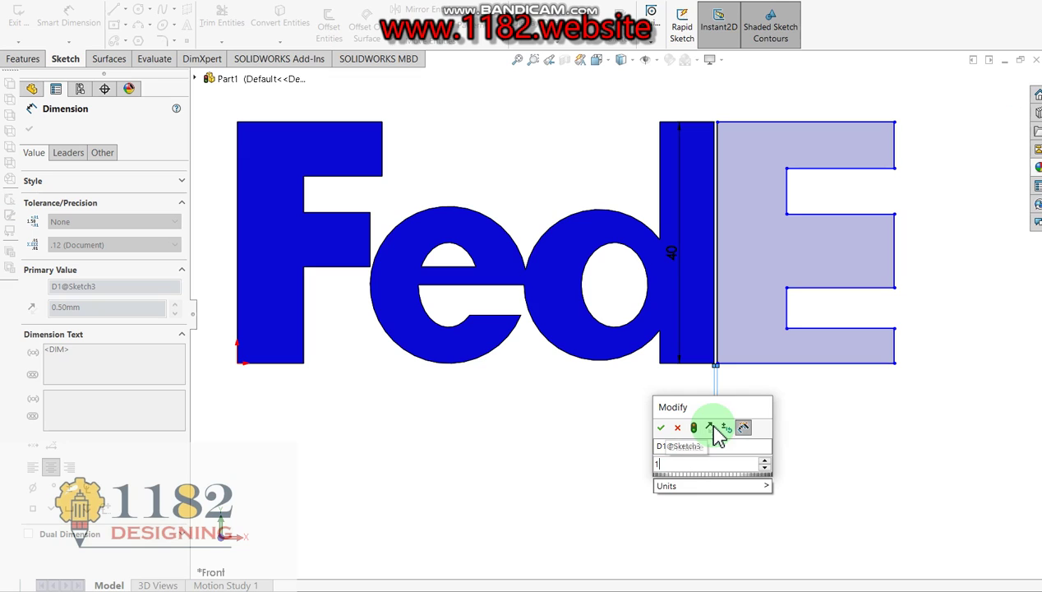
key("BackSpace")
key("BackSpace")
type("0.1")
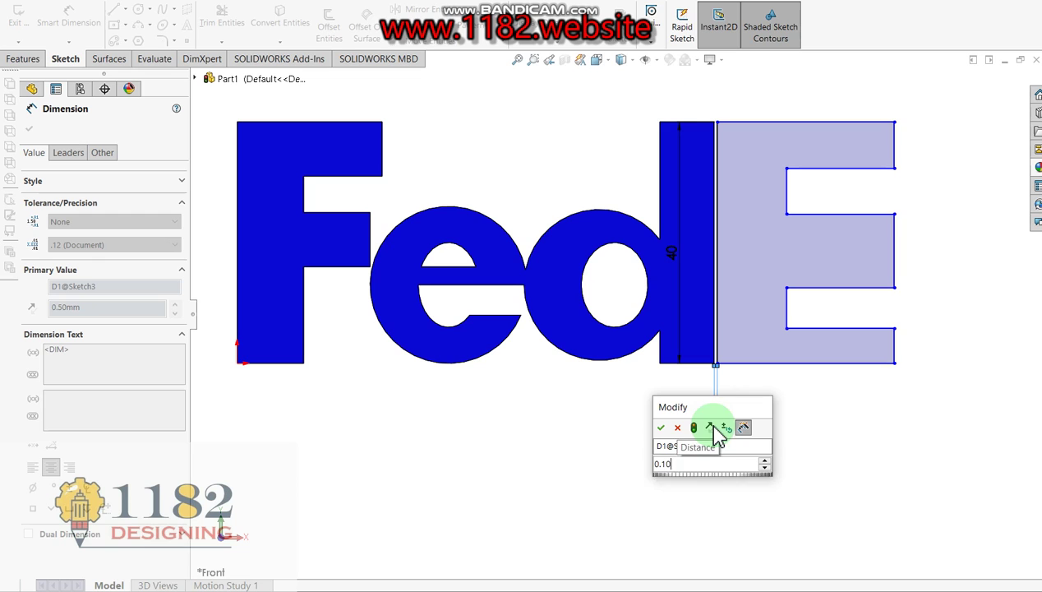
key("Return")
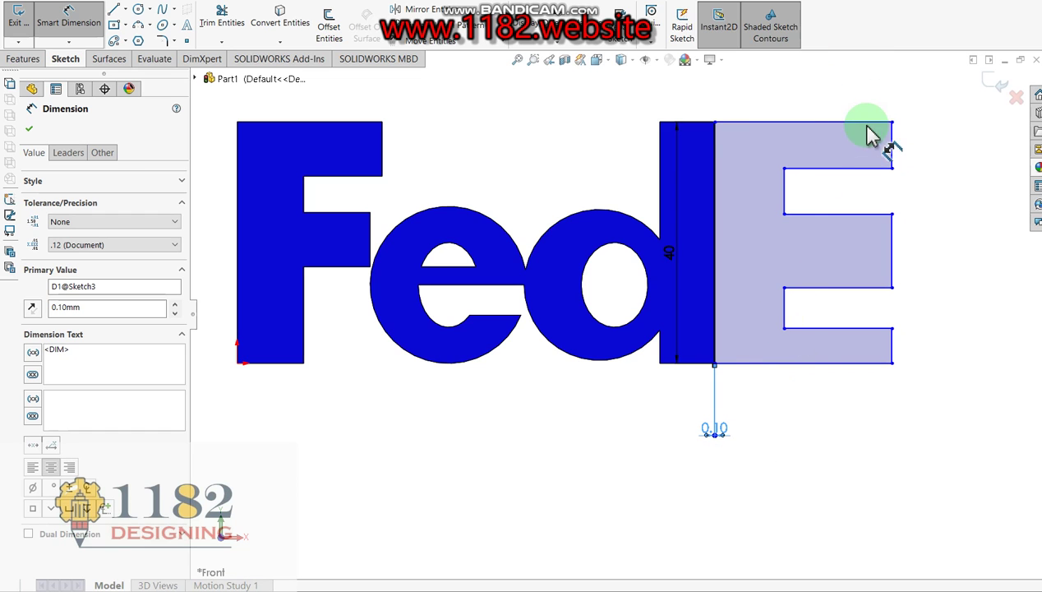
key("alt+Tab")
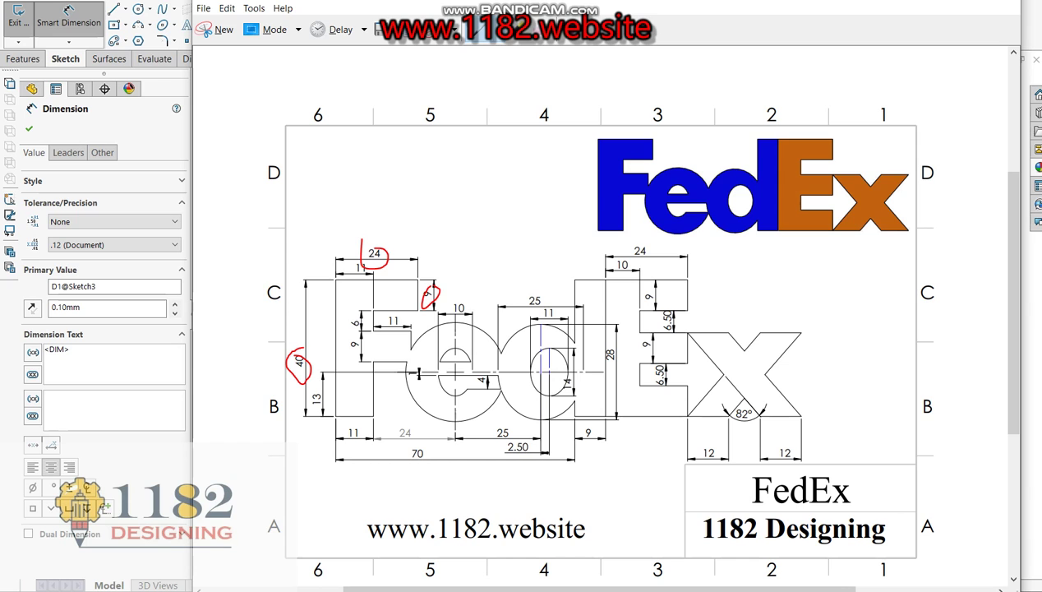
key("alt+Tab")
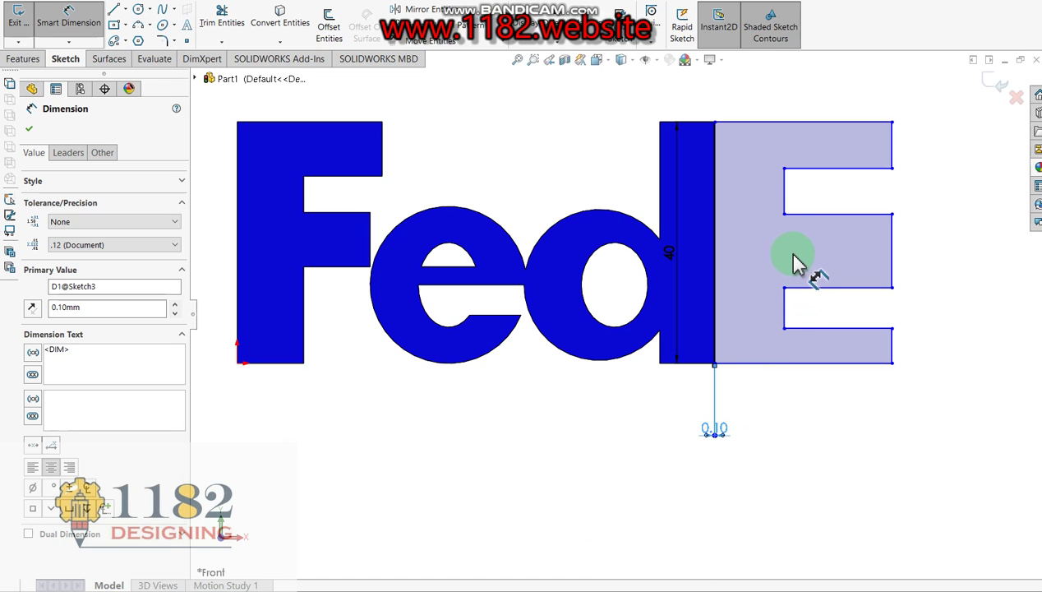
Step: Dimension the E's top edge to 24 wide and its top arm to 9 tall
left_click(799, 123)
left_click(791, 110)
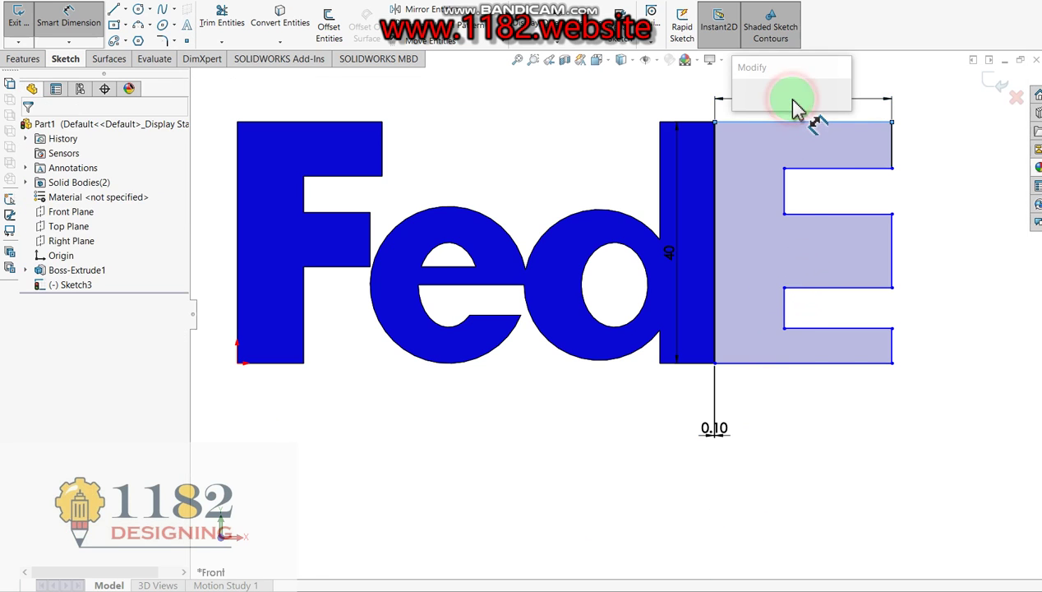
type("4")
key("Return")
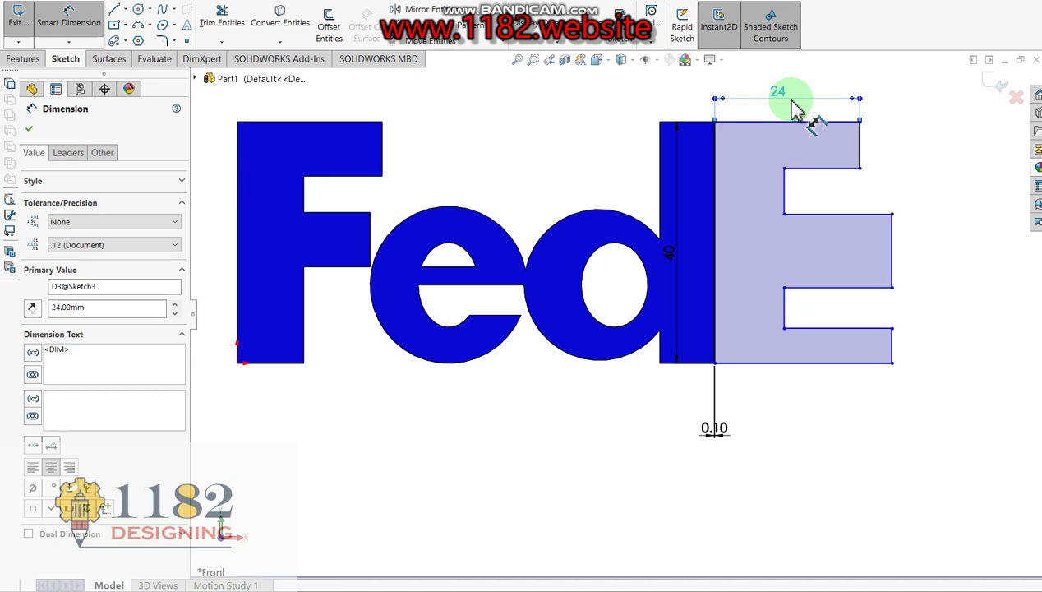
left_click(860, 152)
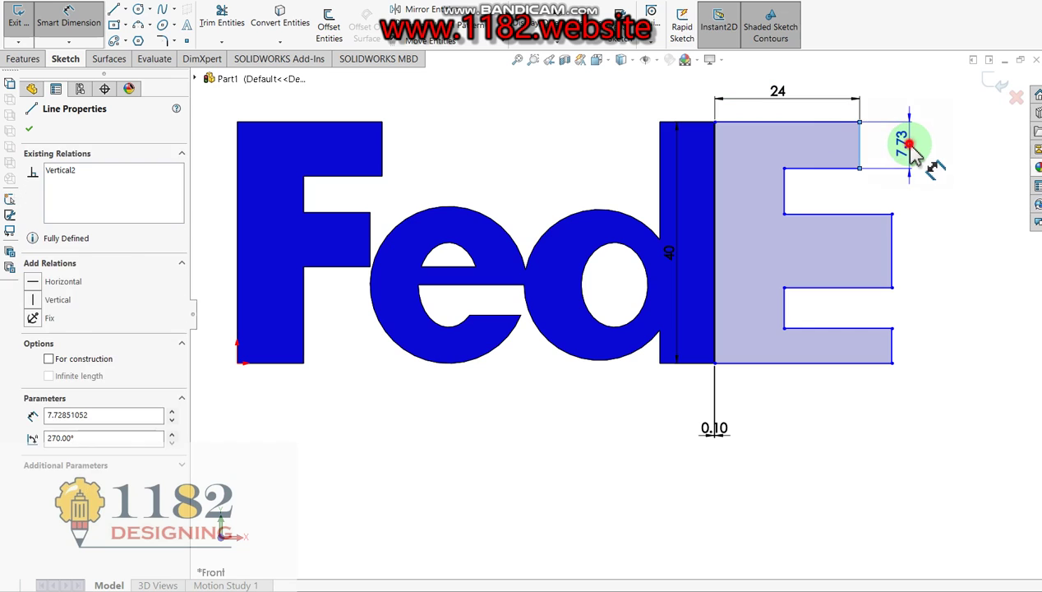
left_click(916, 159)
type("9")
key("Return")
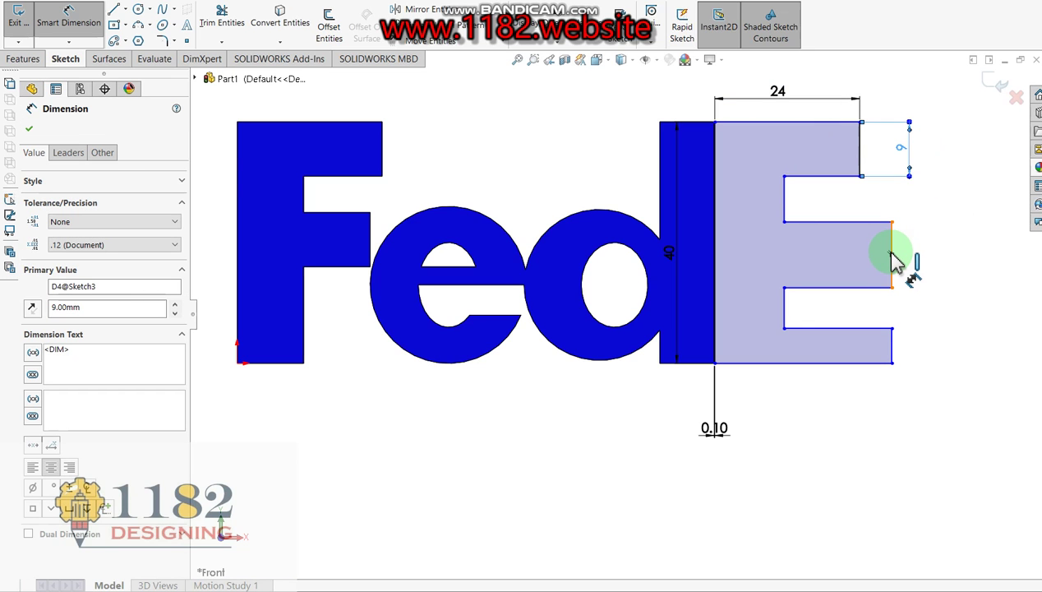
key("Escape")
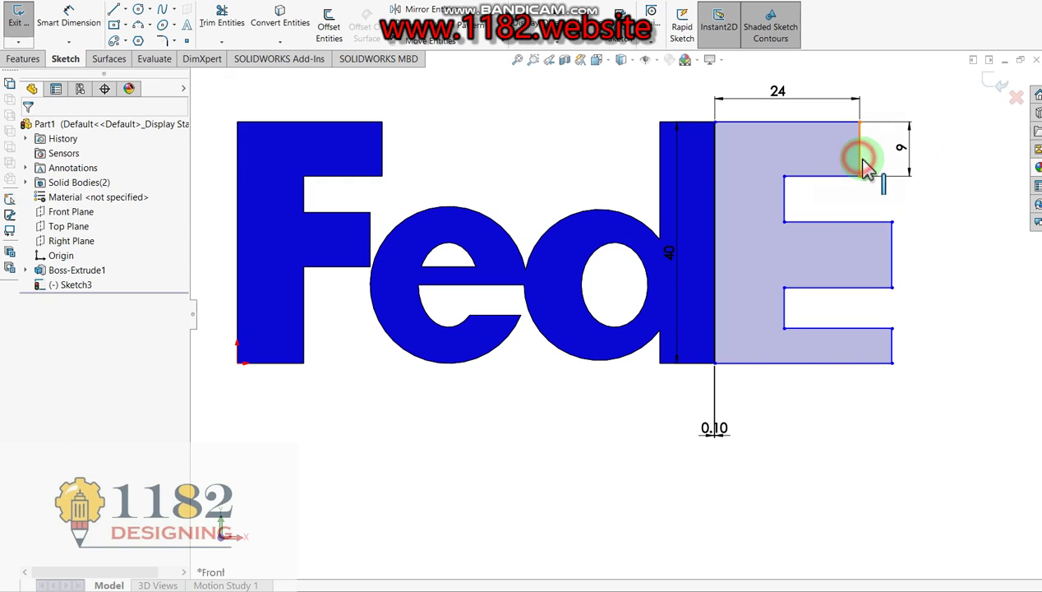
Step: Make the E's three right edges collinear and equal in length
left_click(859, 157)
left_click(893, 254, "ctrl")
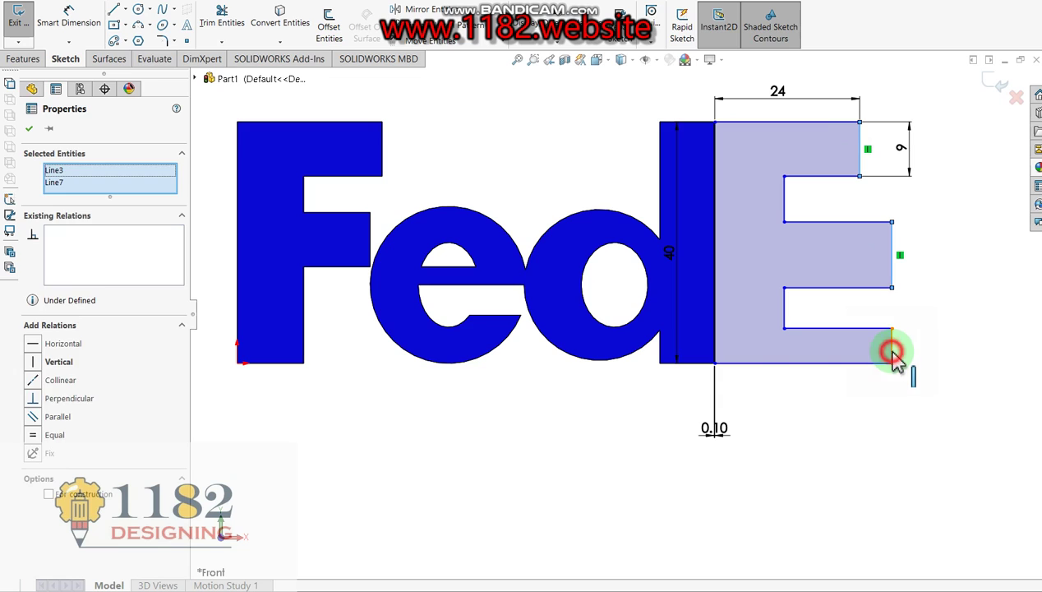
left_click(893, 352, "ctrl")
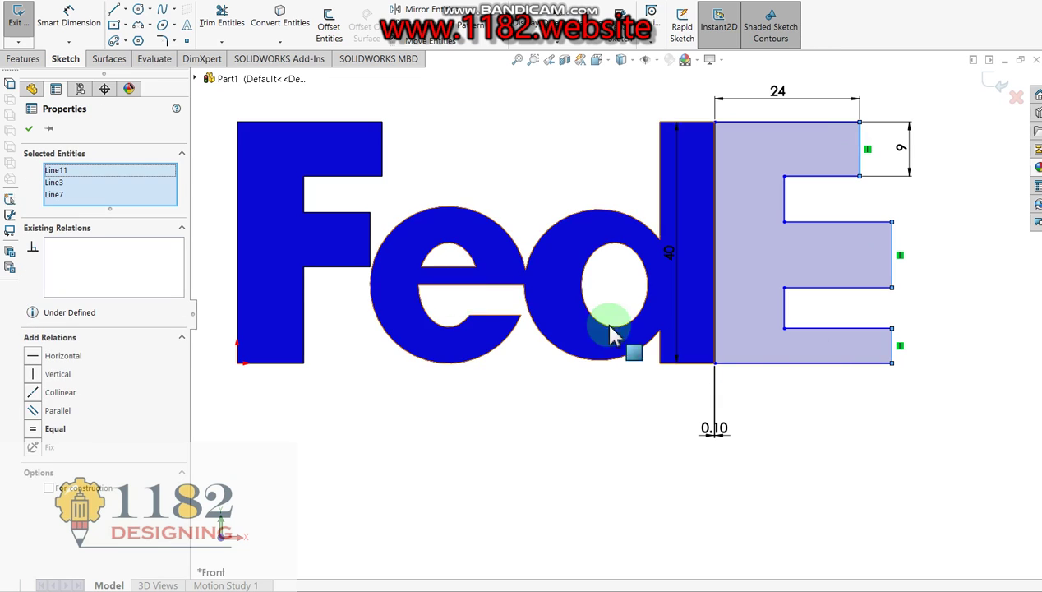
left_click(33, 392)
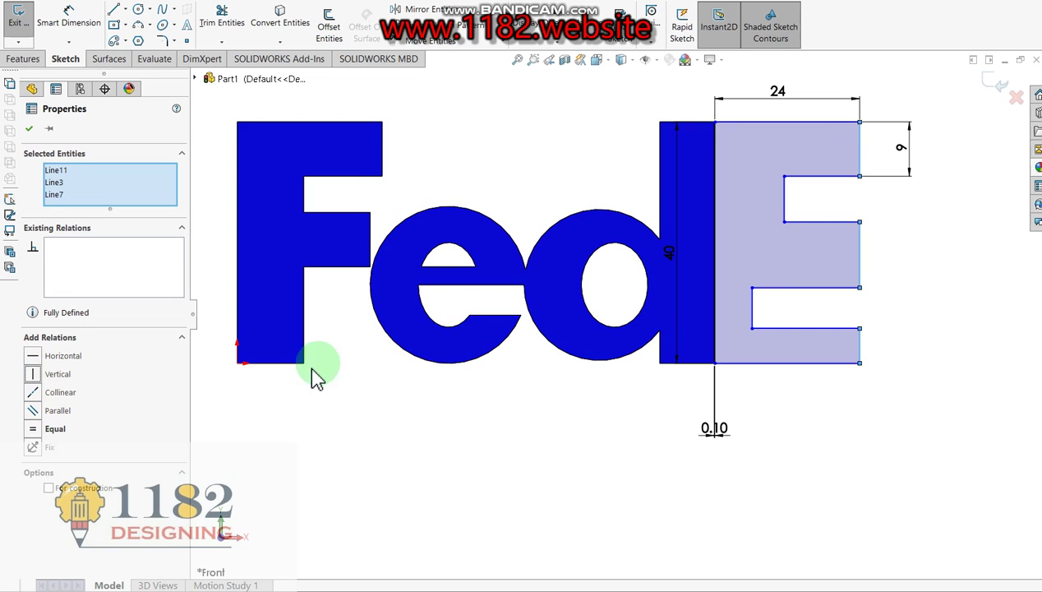
left_click(33, 428)
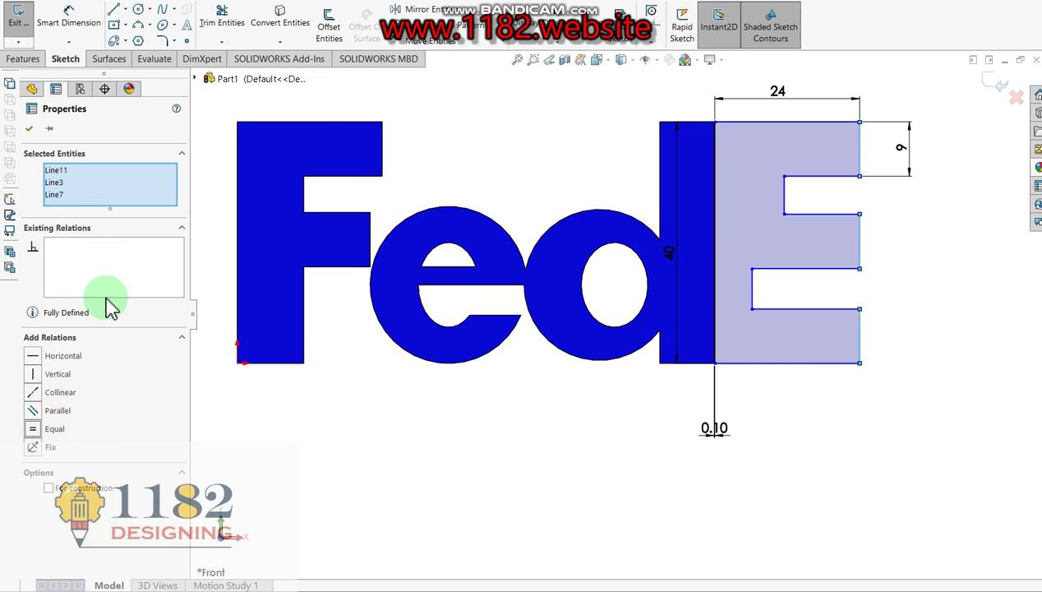
left_click(26, 134)
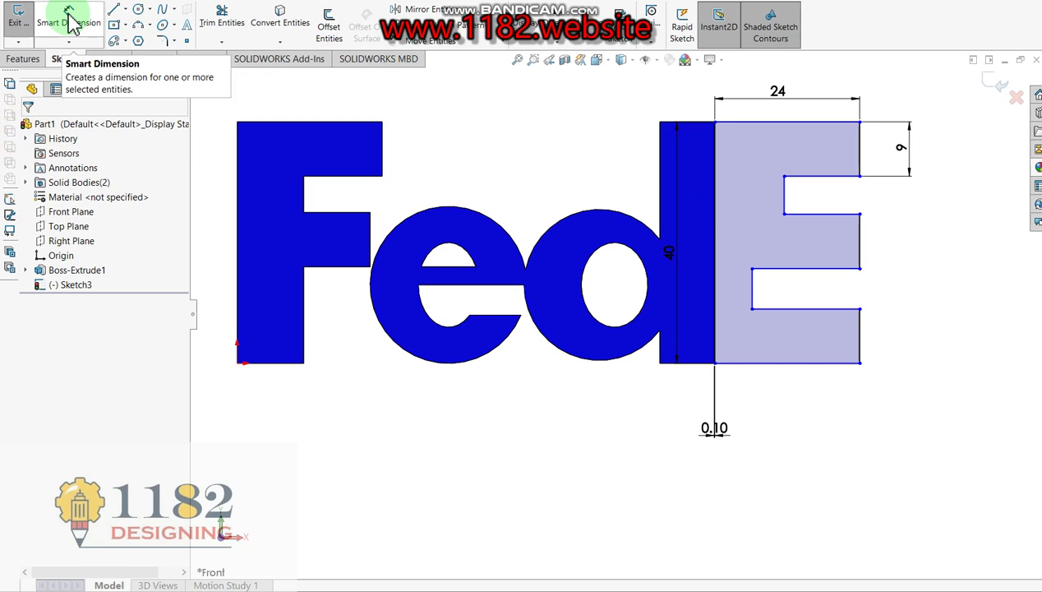
Step: Make the two inner notch edges equal and collinear
left_click(784, 197)
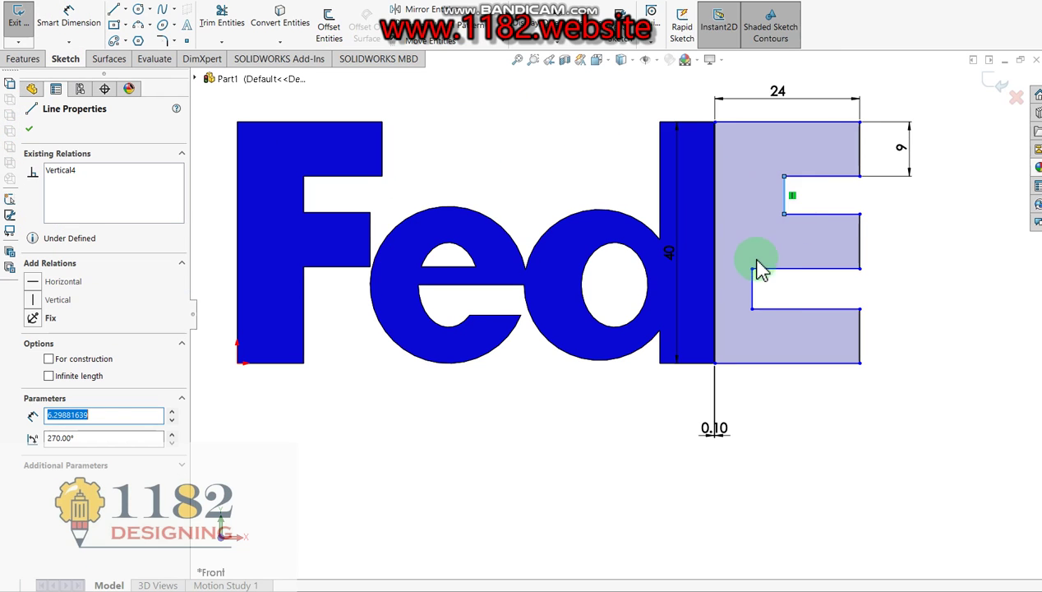
left_click(752, 287, "ctrl")
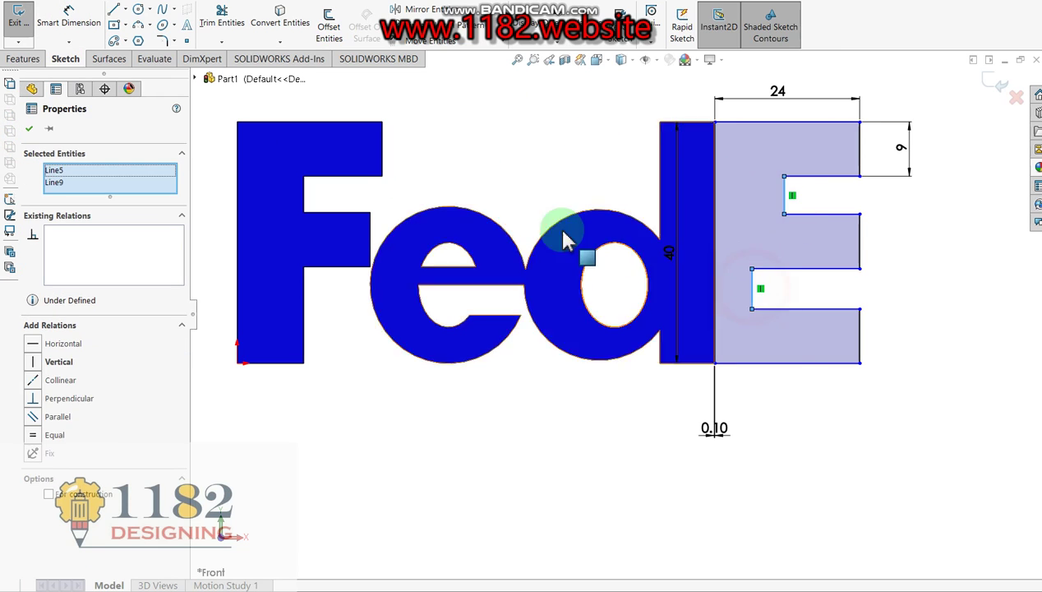
left_click(34, 436)
left_click(32, 382)
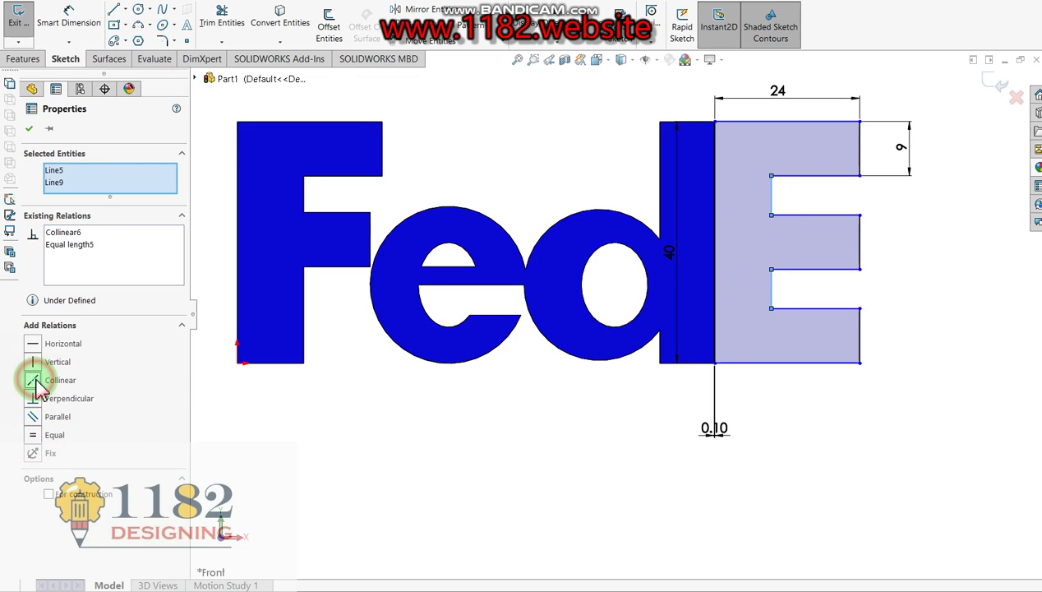
left_click(28, 133)
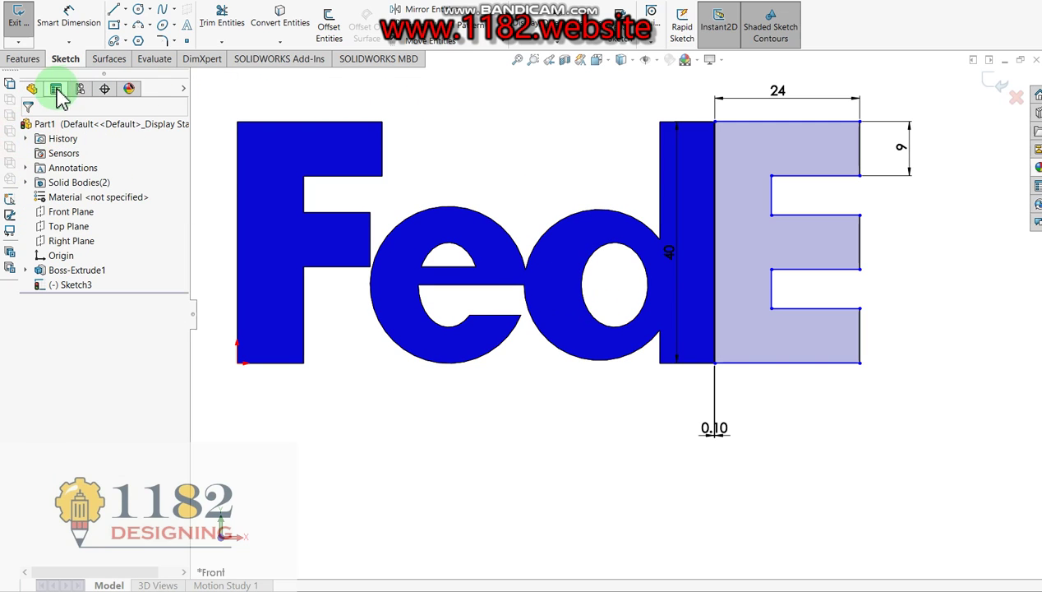
Step: Add a driven 6.50 height dimension to the E's upper notch
left_click(68, 18)
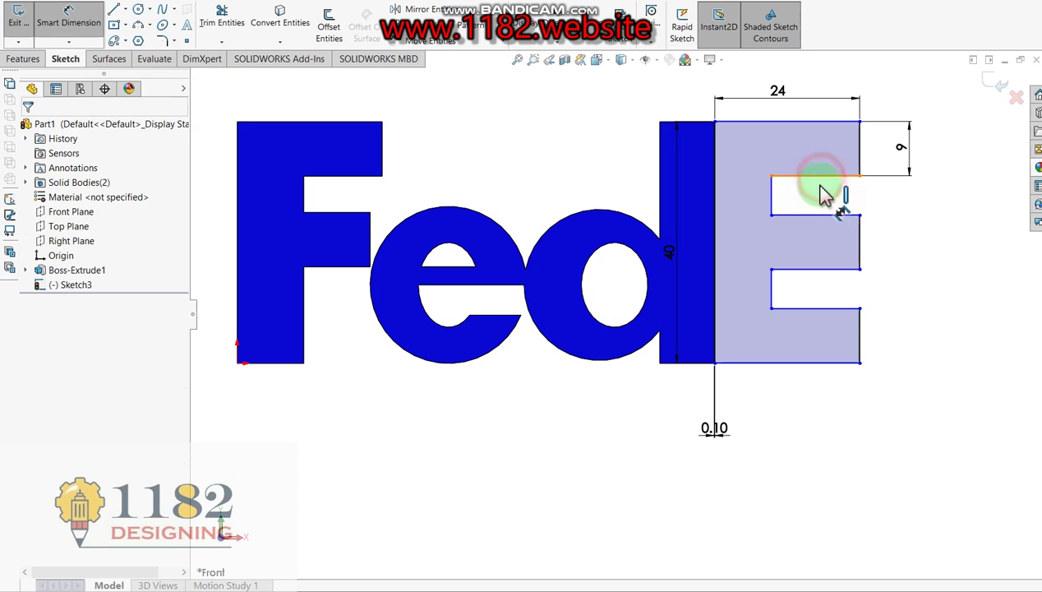
left_click(822, 177)
left_click(816, 214)
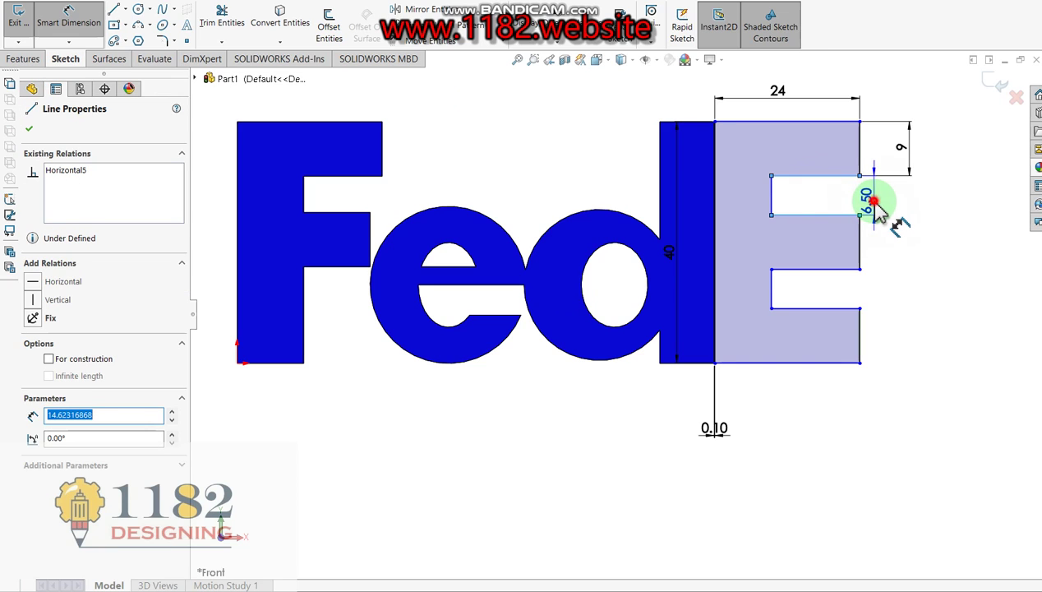
left_click(876, 209)
left_click(675, 312)
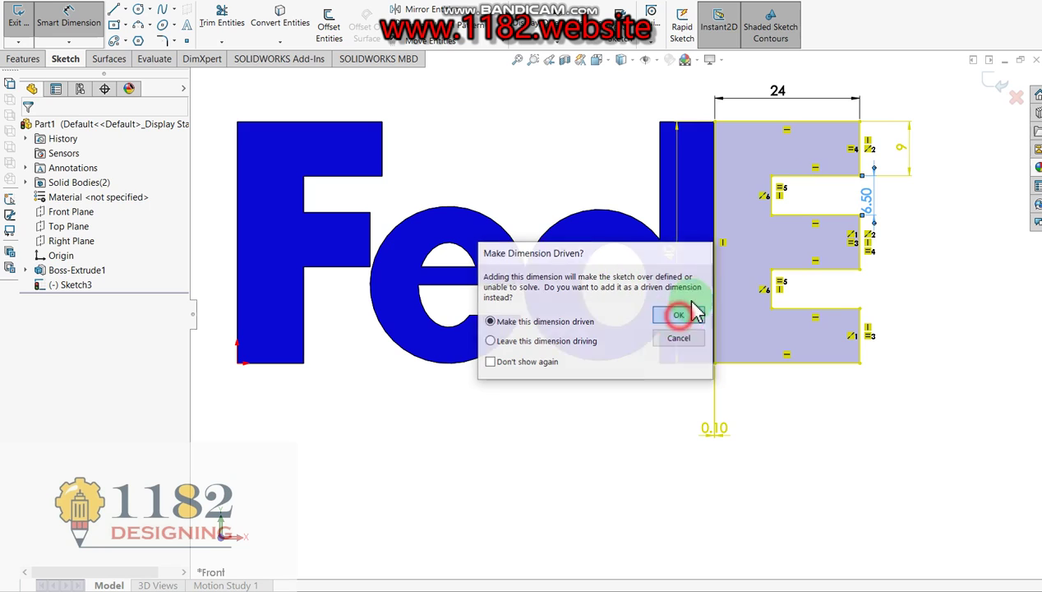
Step: Set the notch's inner edge 10 from the E's left side, discarding a redundant bottom width
left_click(773, 197)
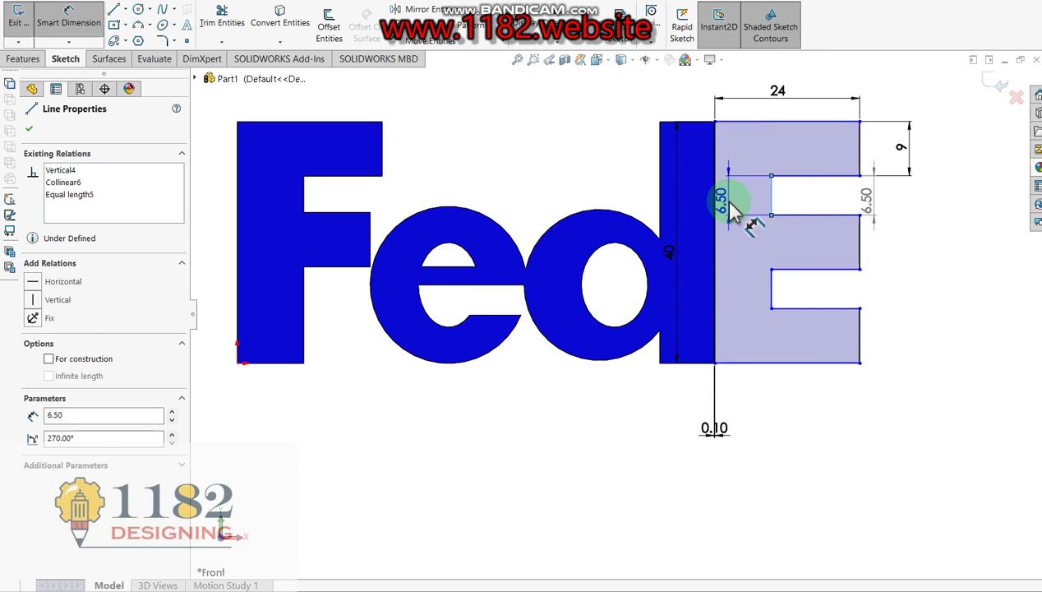
left_click(716, 206)
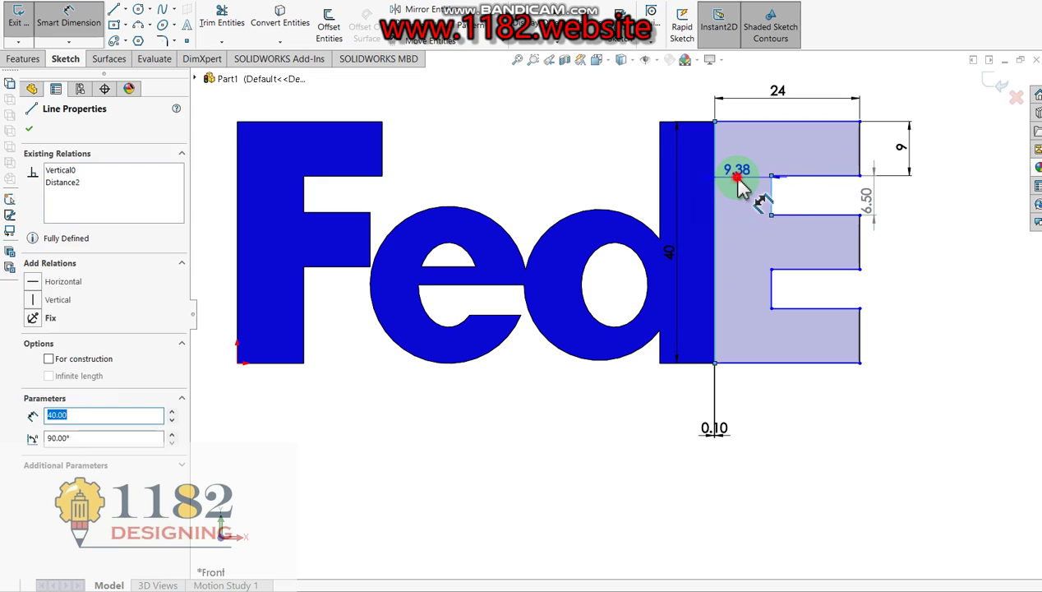
left_click(740, 182)
type("10")
key("Return")
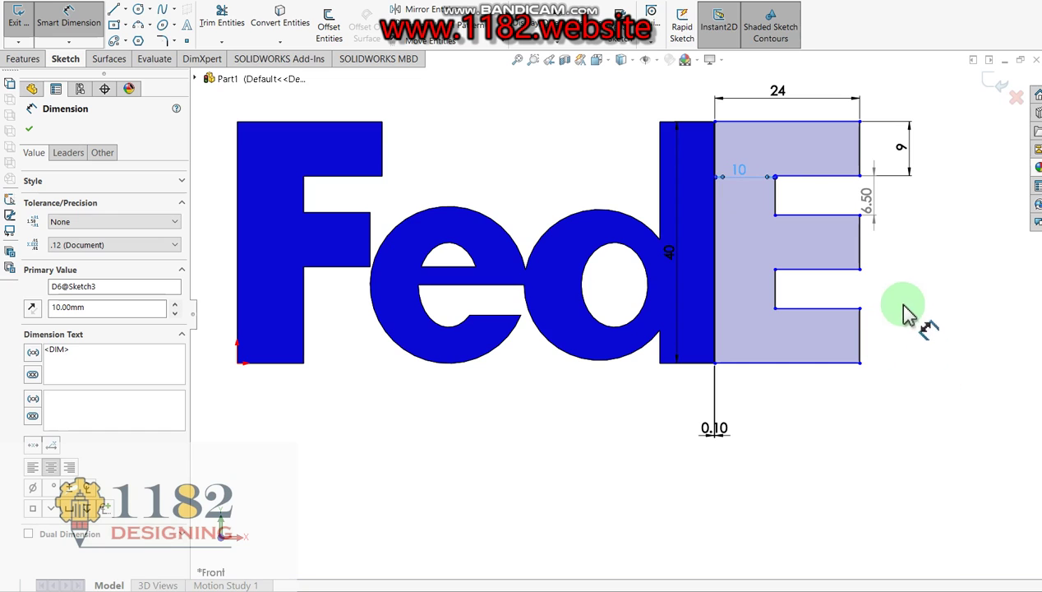
left_click(758, 376)
left_click(765, 411)
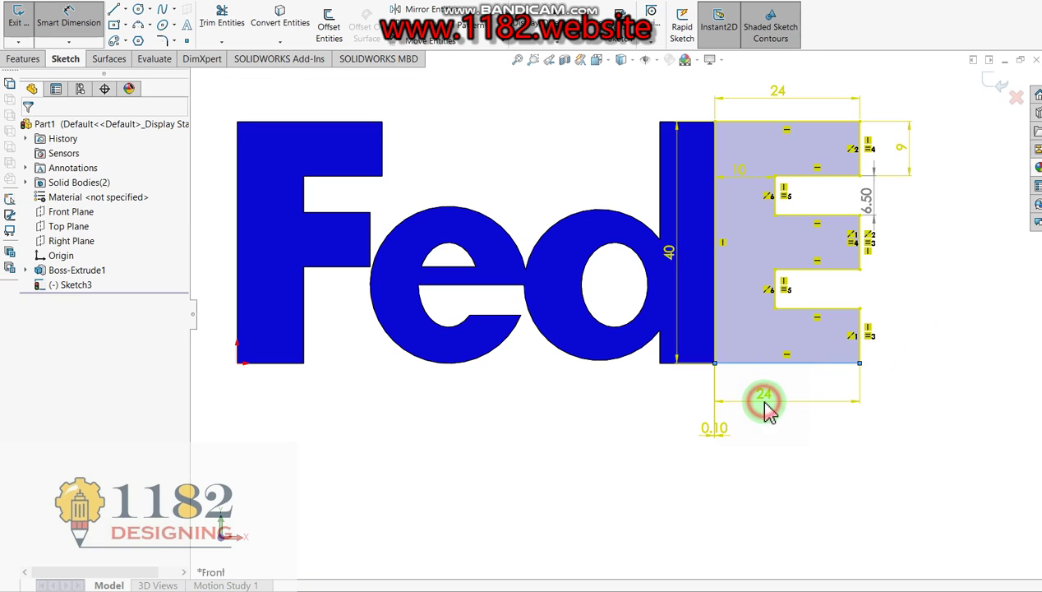
left_click(707, 254)
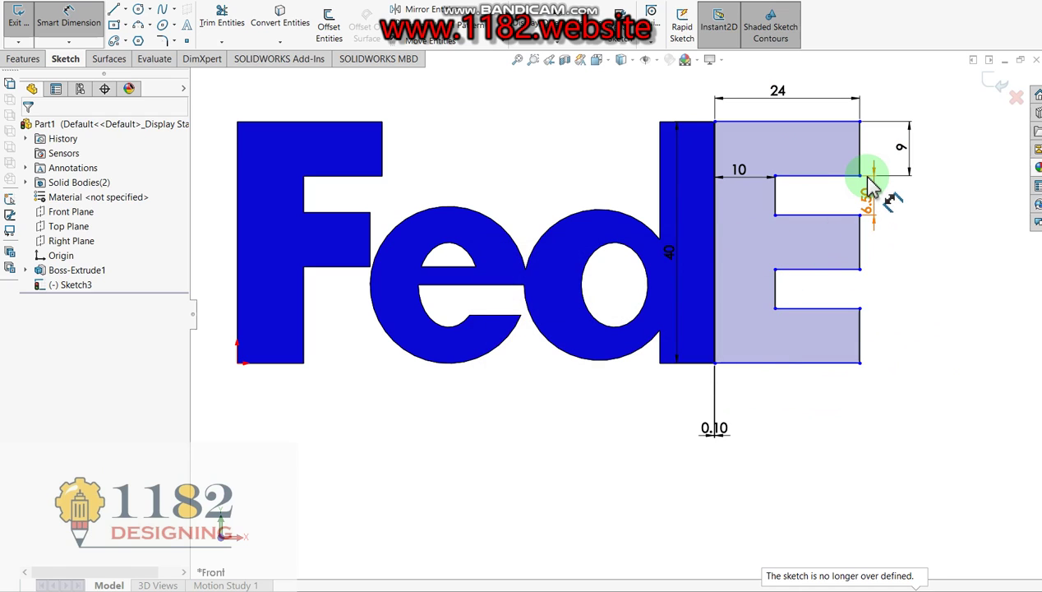
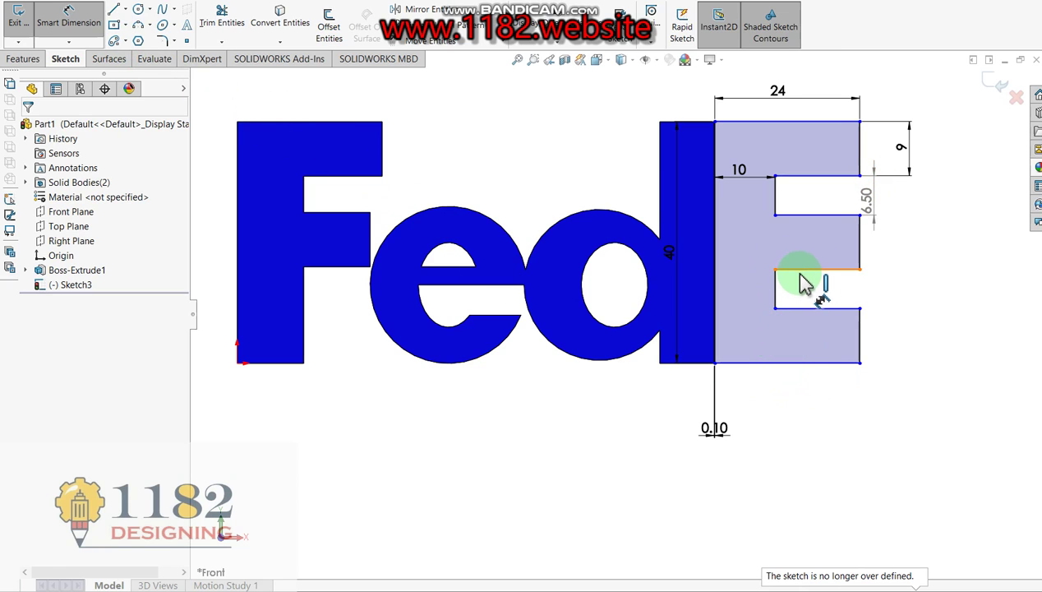
Step: Fix the E's bottom edge in place and adjust the Fixed relation on its midpoint
left_click(788, 364)
left_click(32, 319)
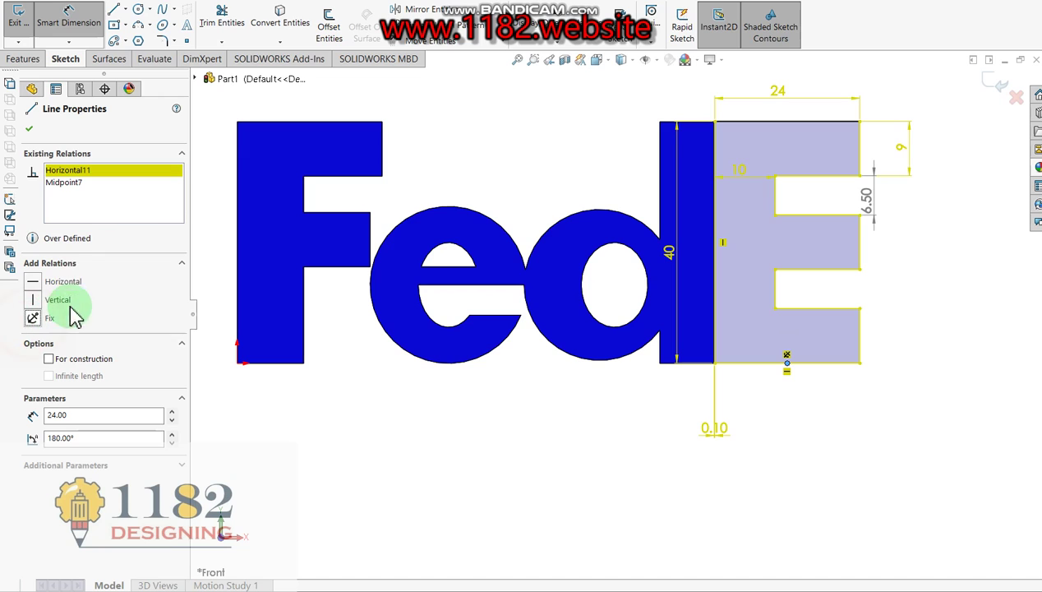
left_click(26, 129)
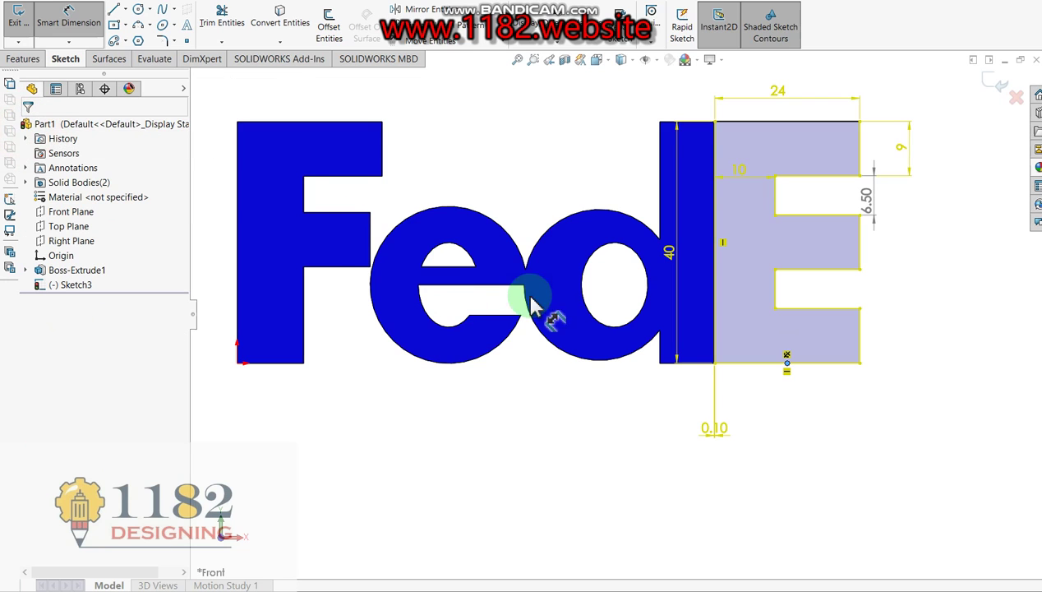
left_click(424, 408)
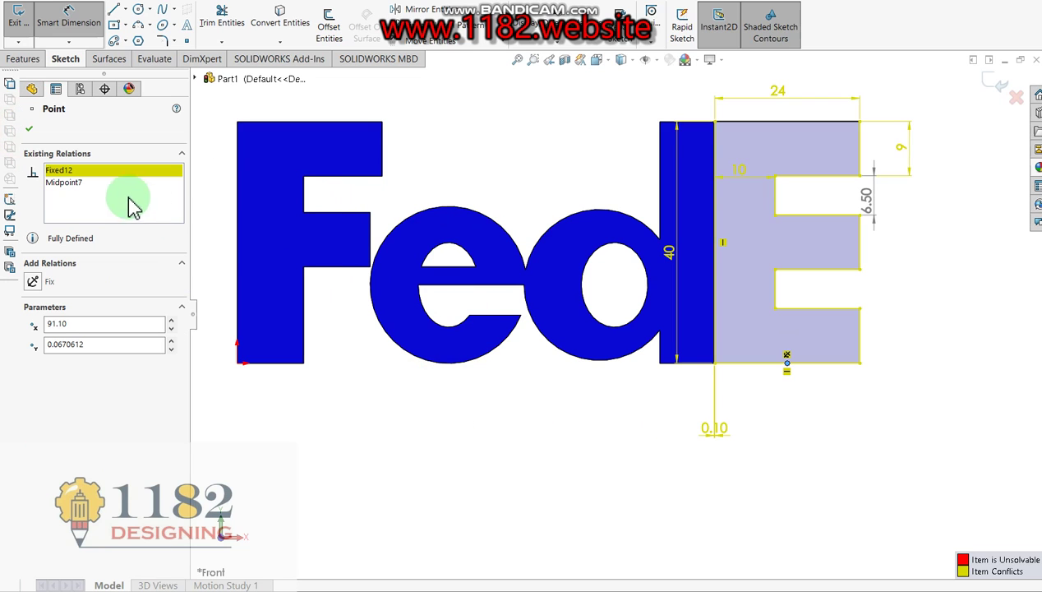
left_click(105, 172)
right_click(107, 177)
left_click(168, 212)
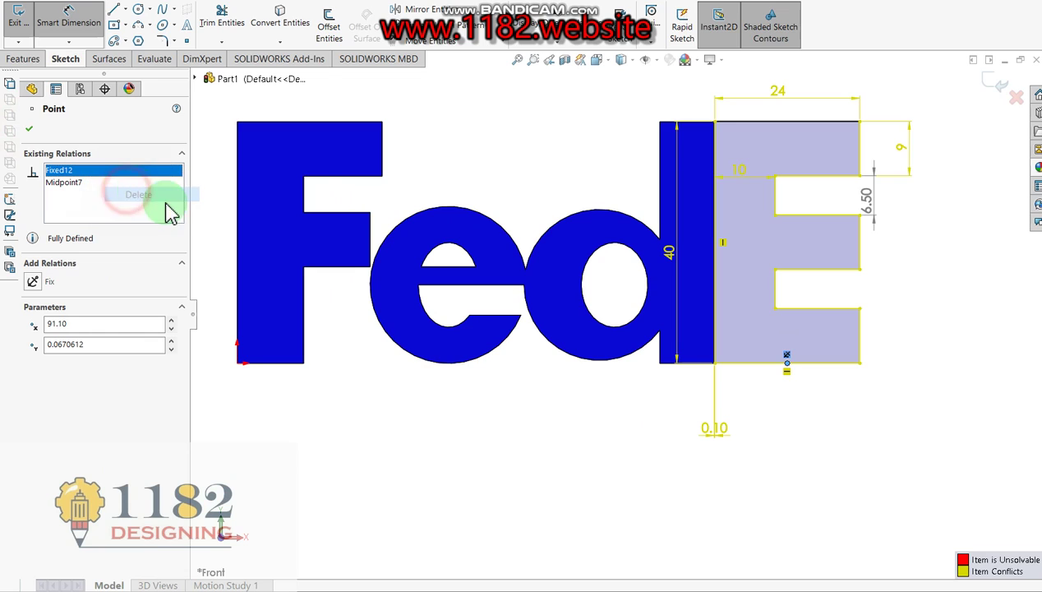
right_click(82, 171)
left_click(112, 200)
left_click(29, 130)
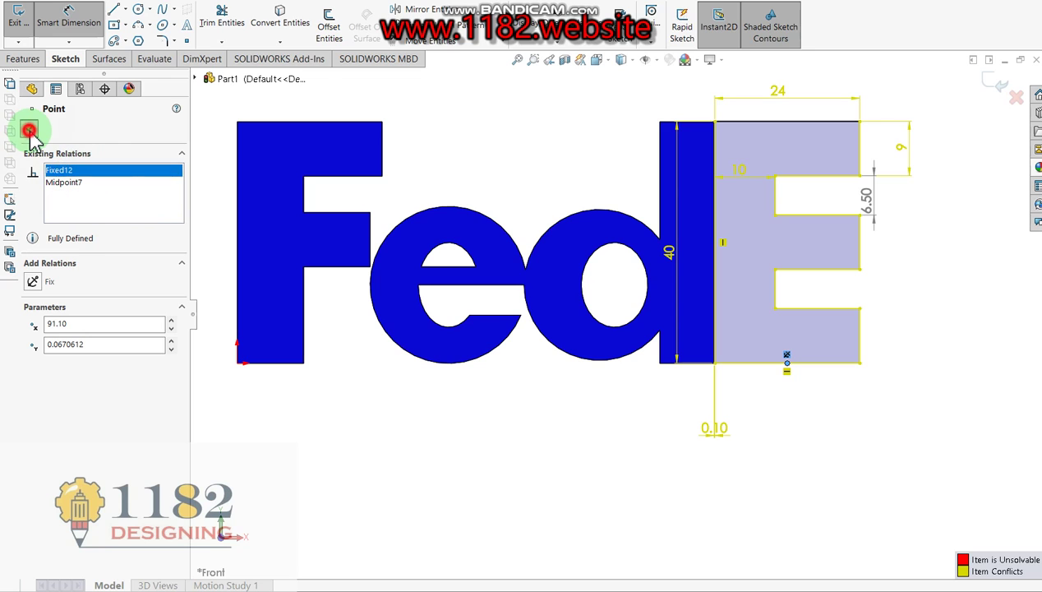
left_click(474, 409)
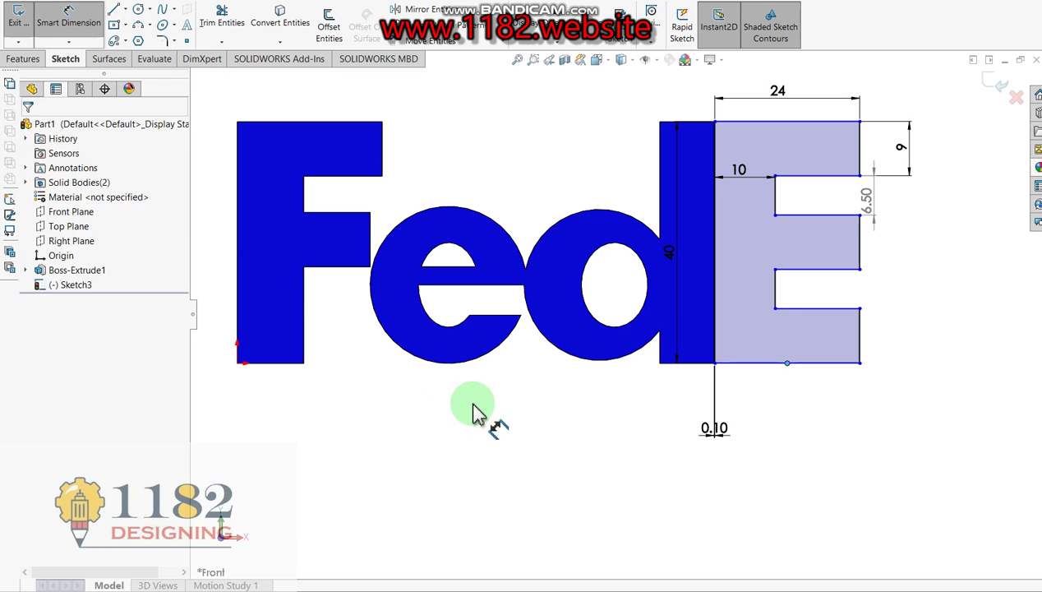
left_click(934, 424)
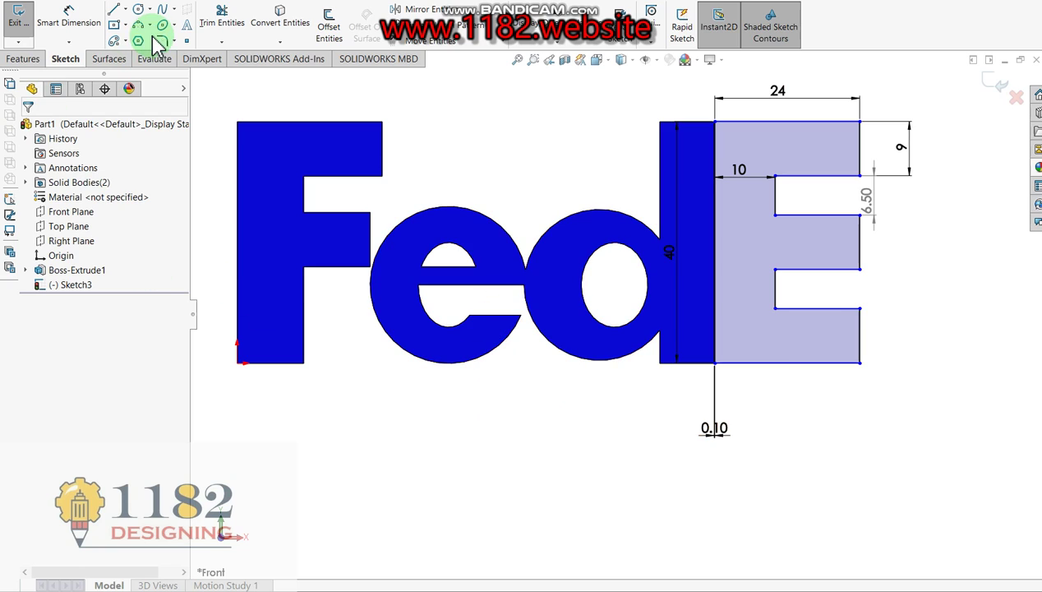
Step: Start a three-point corner rectangle at the E's lower-right corner, then cancel it
left_click(126, 27)
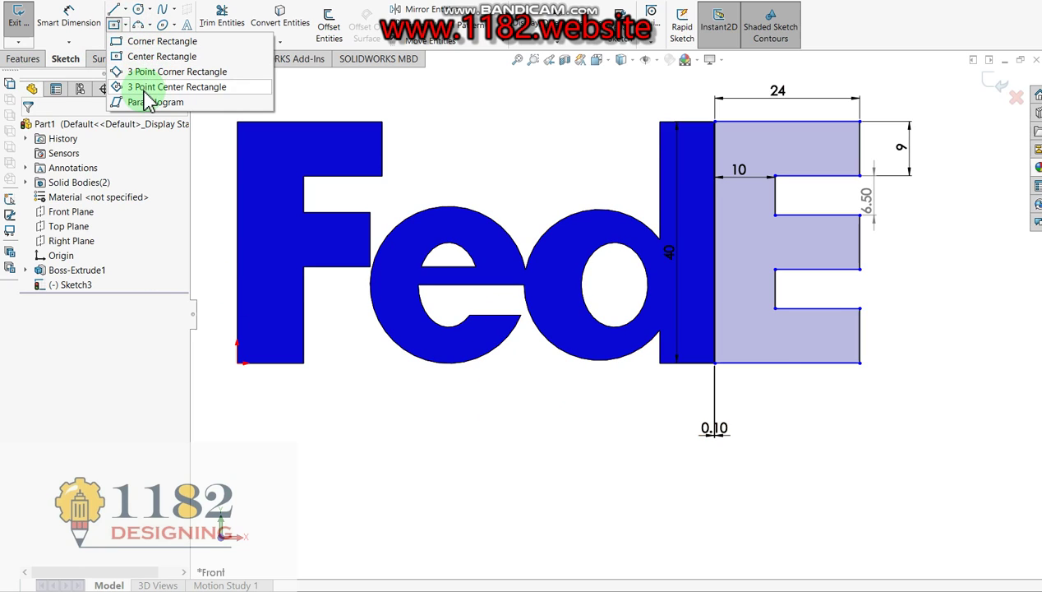
left_click(155, 74)
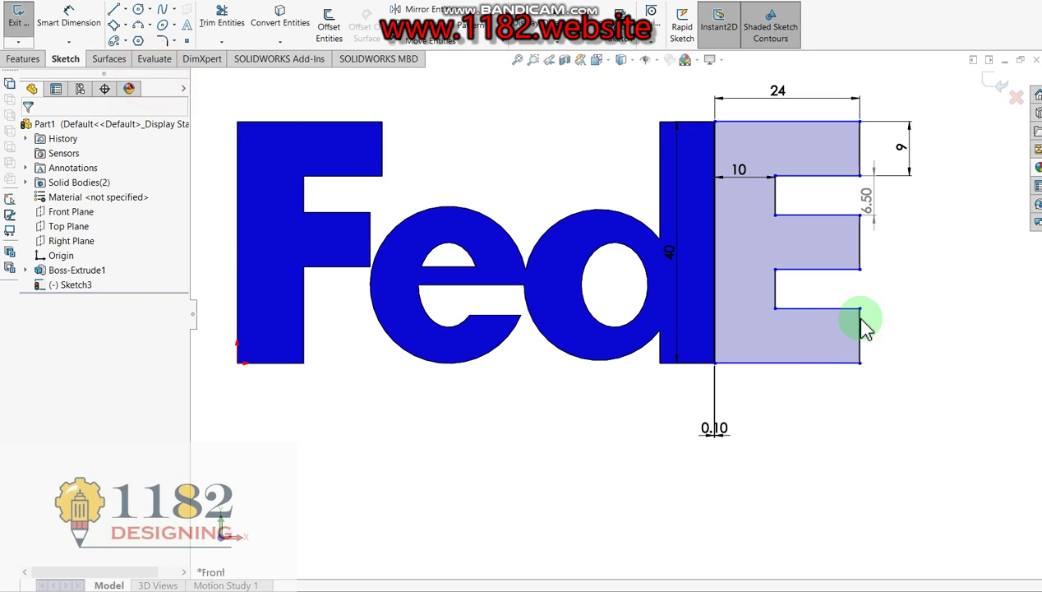
left_click(114, 24)
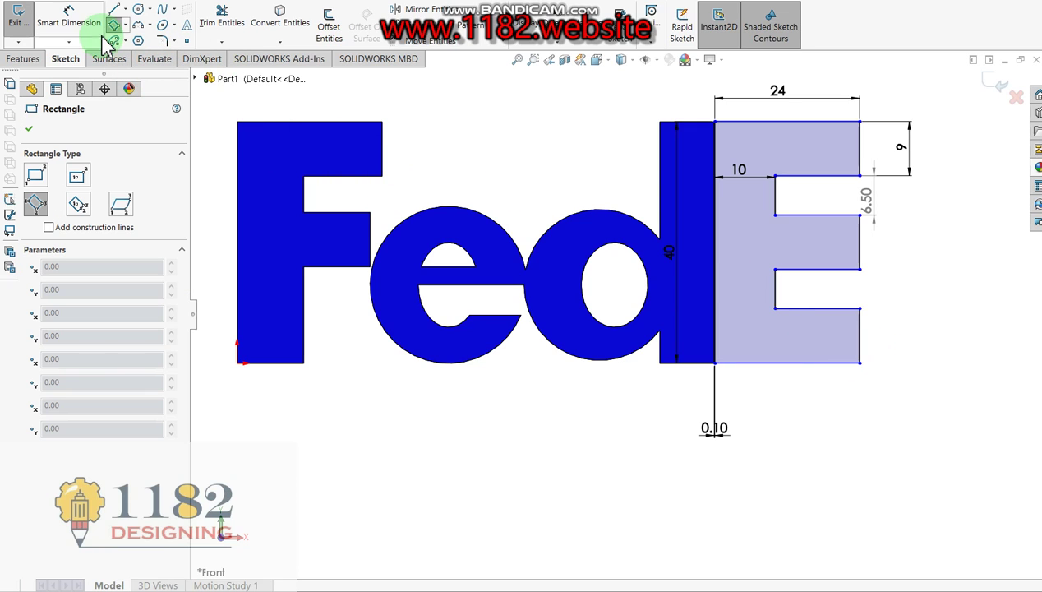
left_click(859, 362)
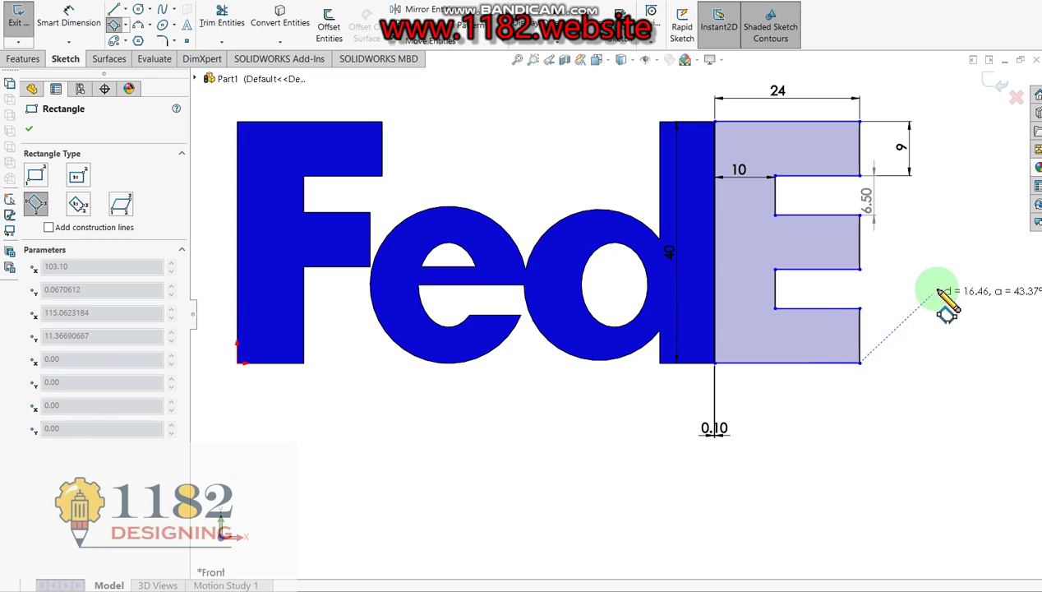
scroll(960, 246, "up", 2)
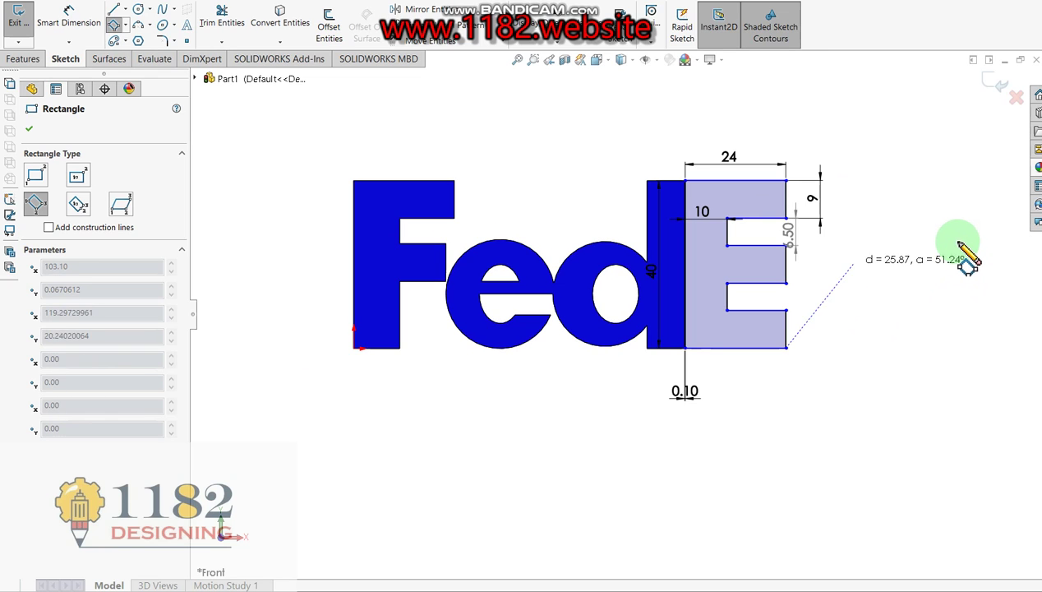
left_click(904, 255)
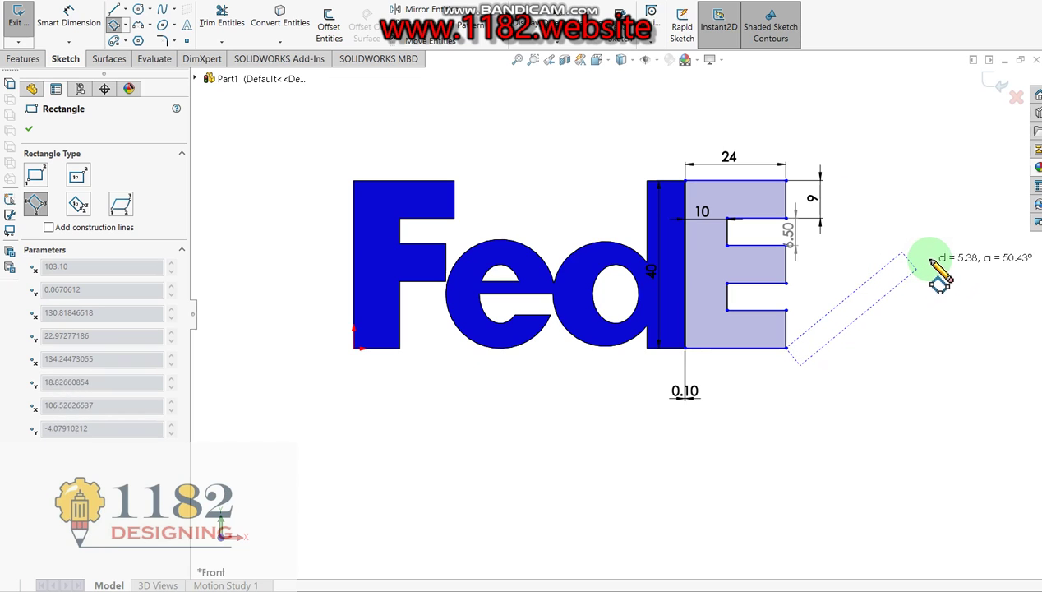
key("Escape")
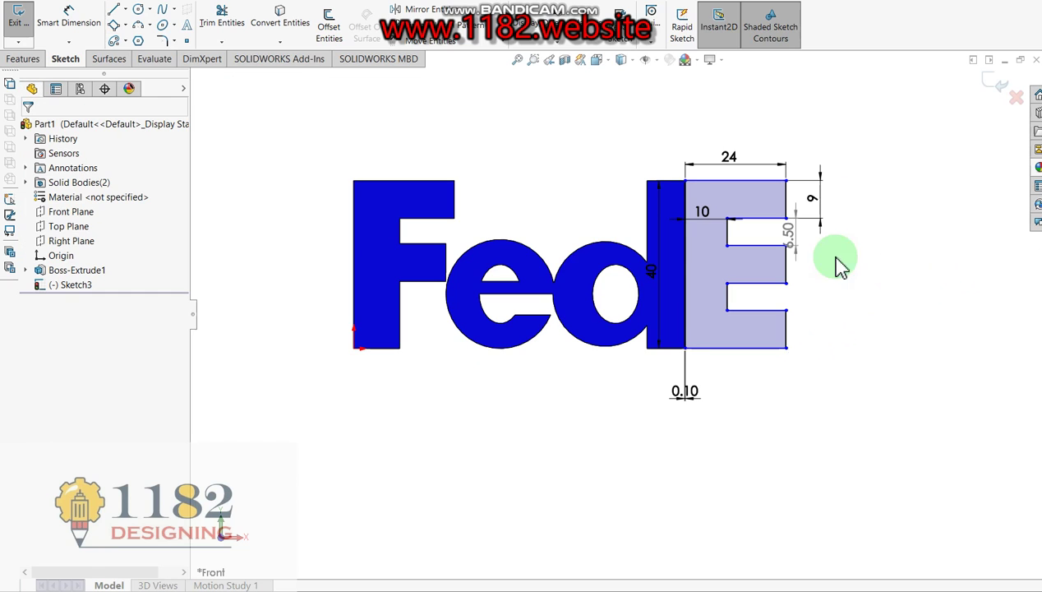
Step: Draw two crossing slanted parallelogram bars after the E to form the x
left_click(125, 24)
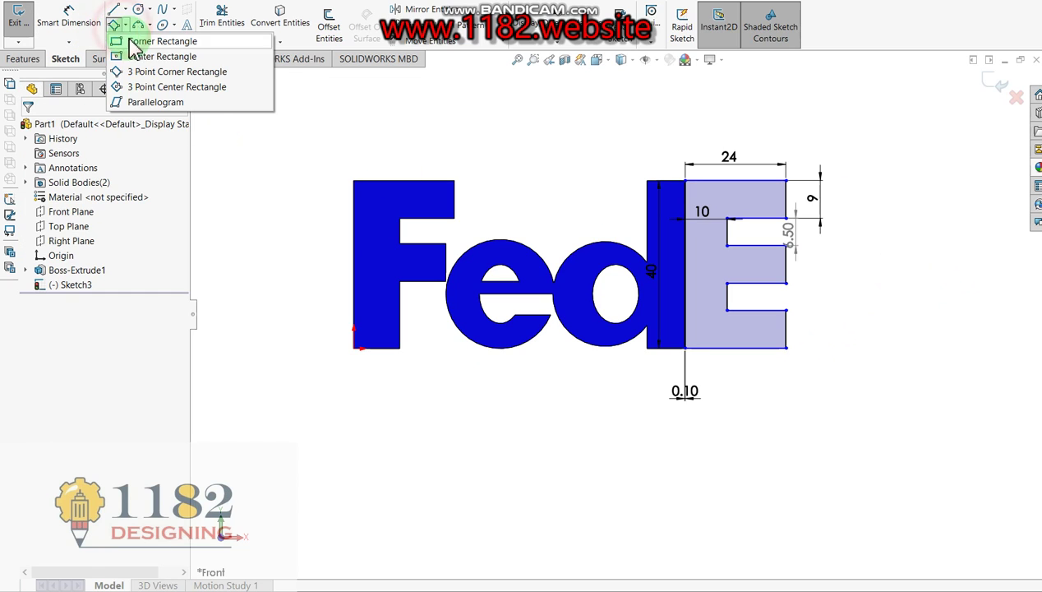
left_click(133, 102)
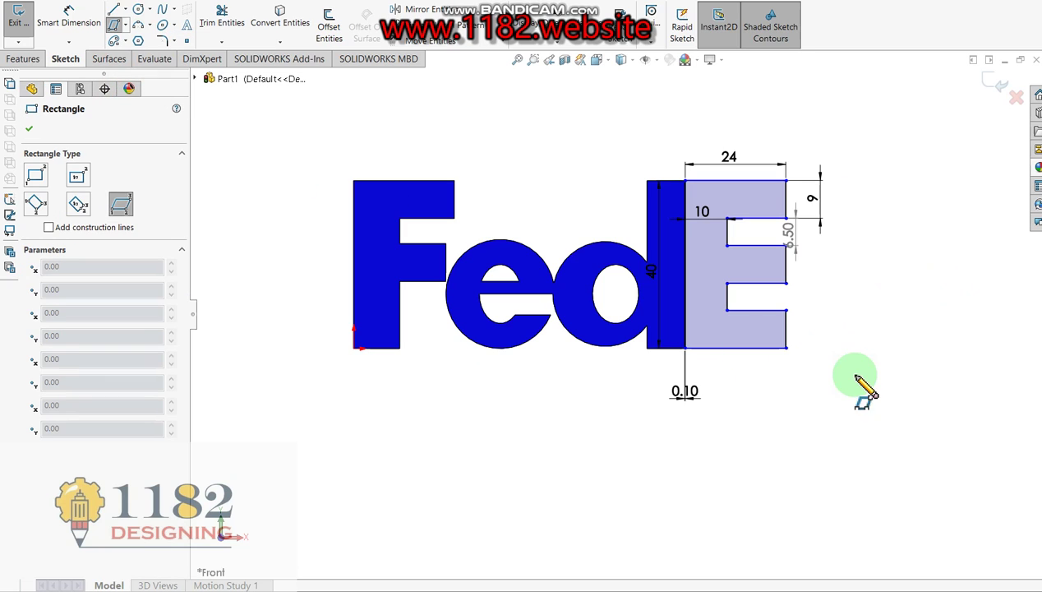
left_click(786, 349)
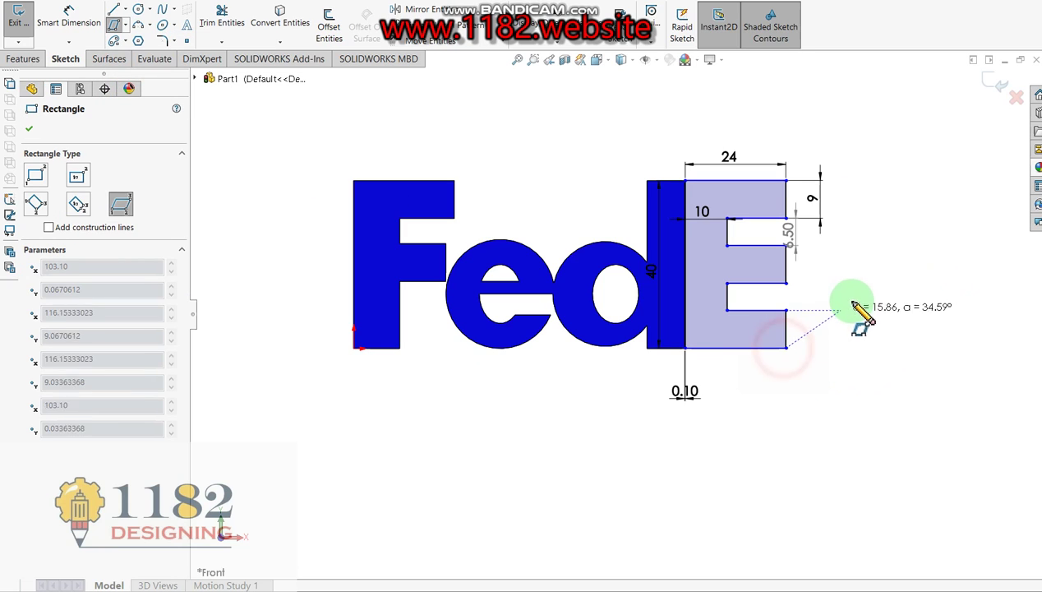
left_click(935, 235)
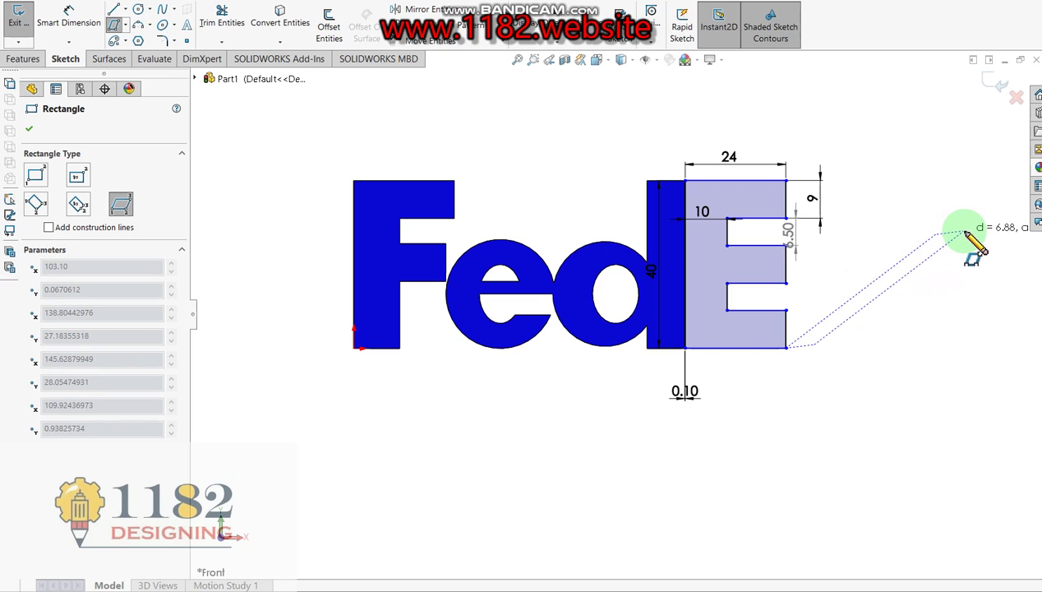
left_click(968, 235)
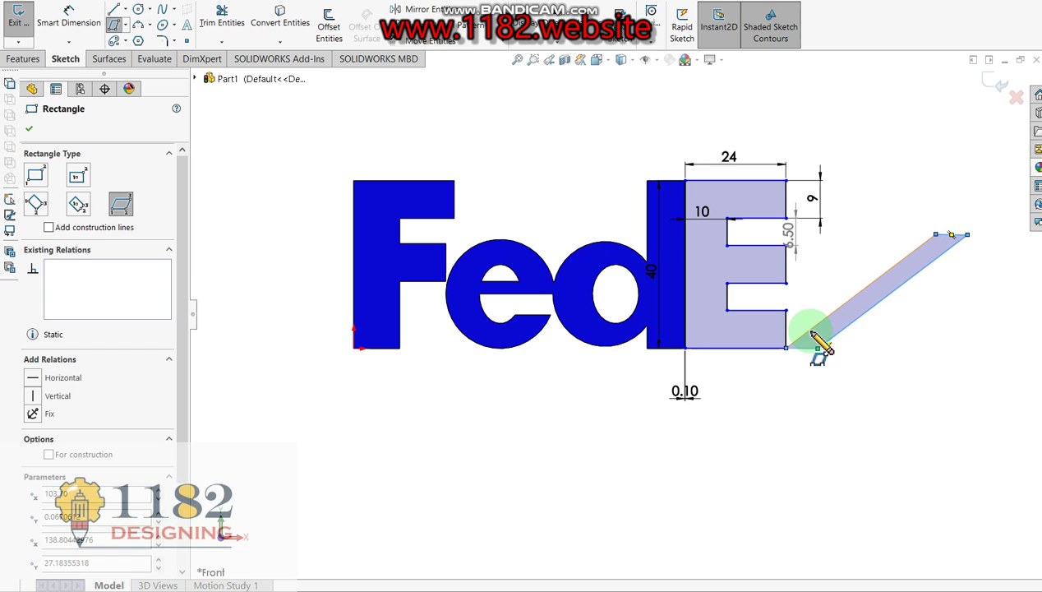
left_click(949, 348)
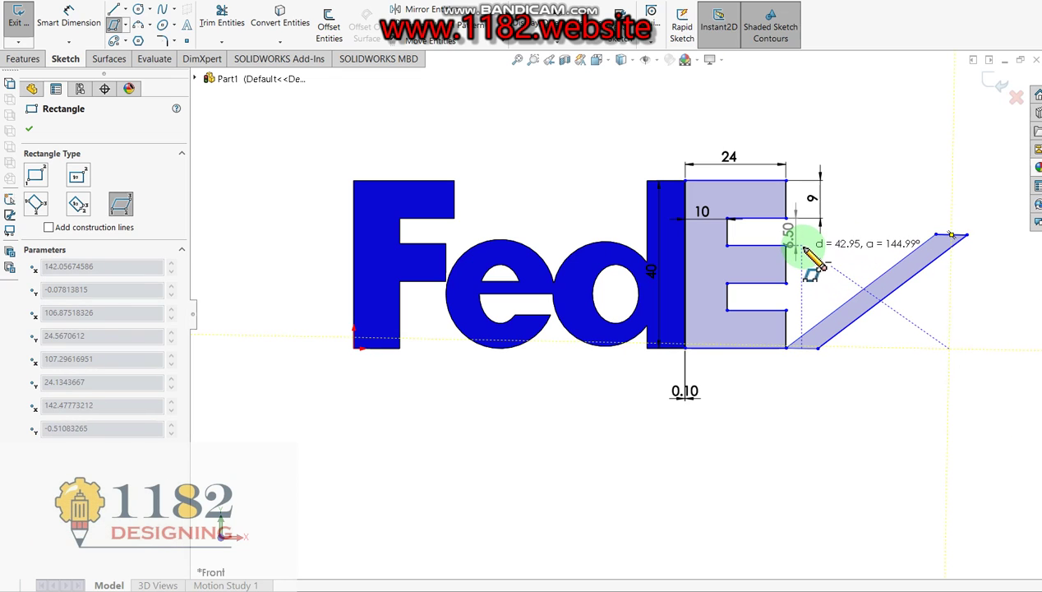
left_click_drag(805, 245, 799, 241)
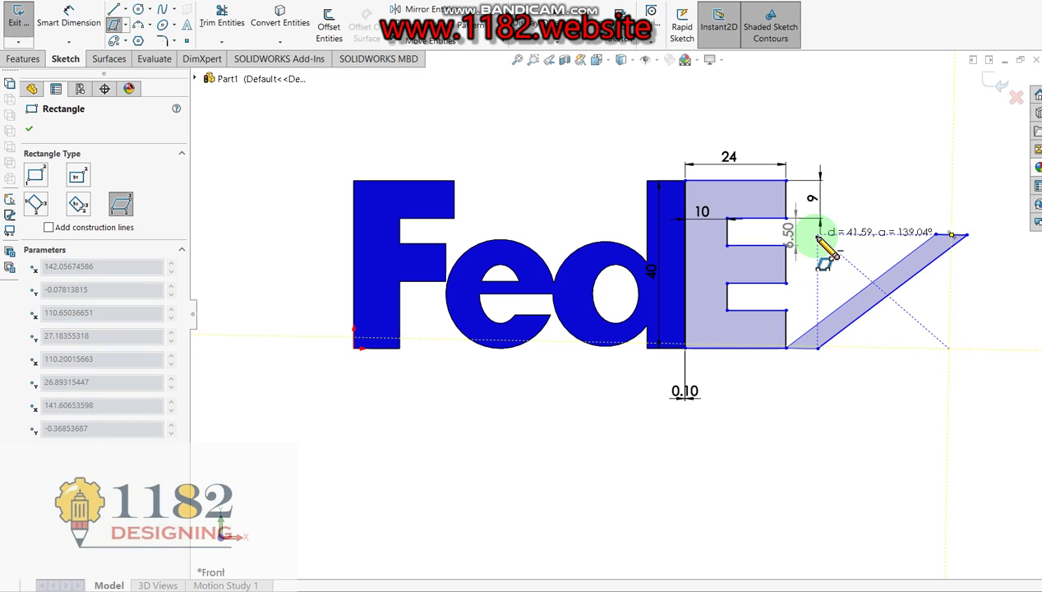
left_click(798, 242)
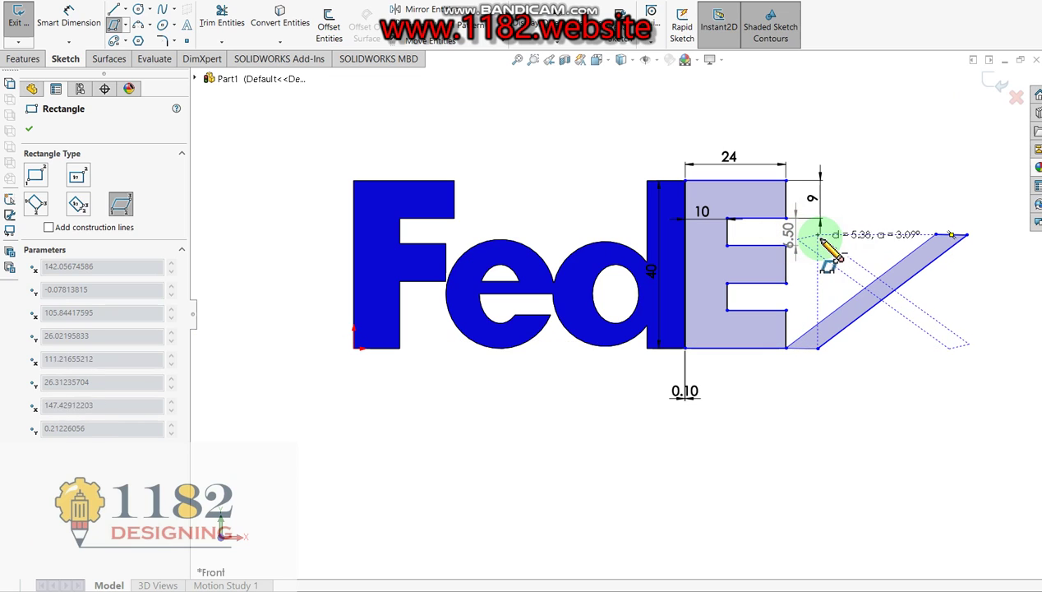
left_click(839, 241)
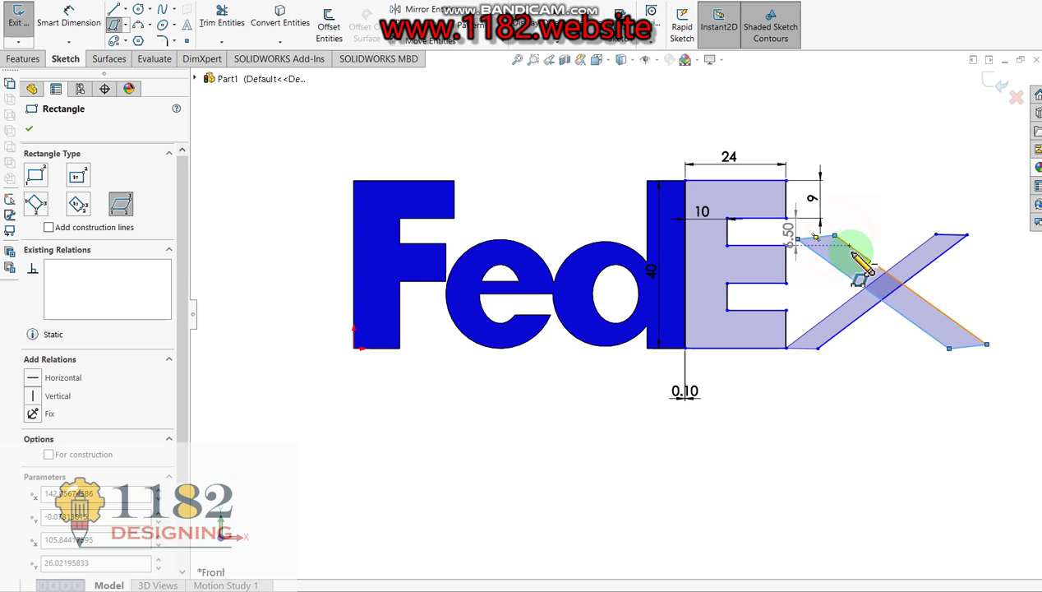
key("Escape")
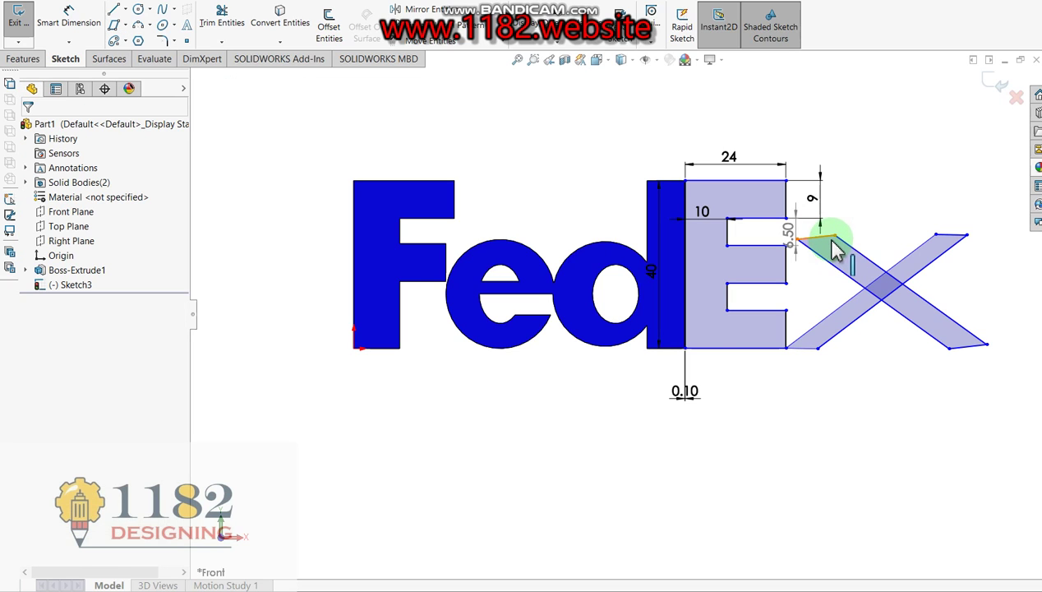
Step: Give the x's two short top edges Horizontal and Collinear relations
left_click(823, 238)
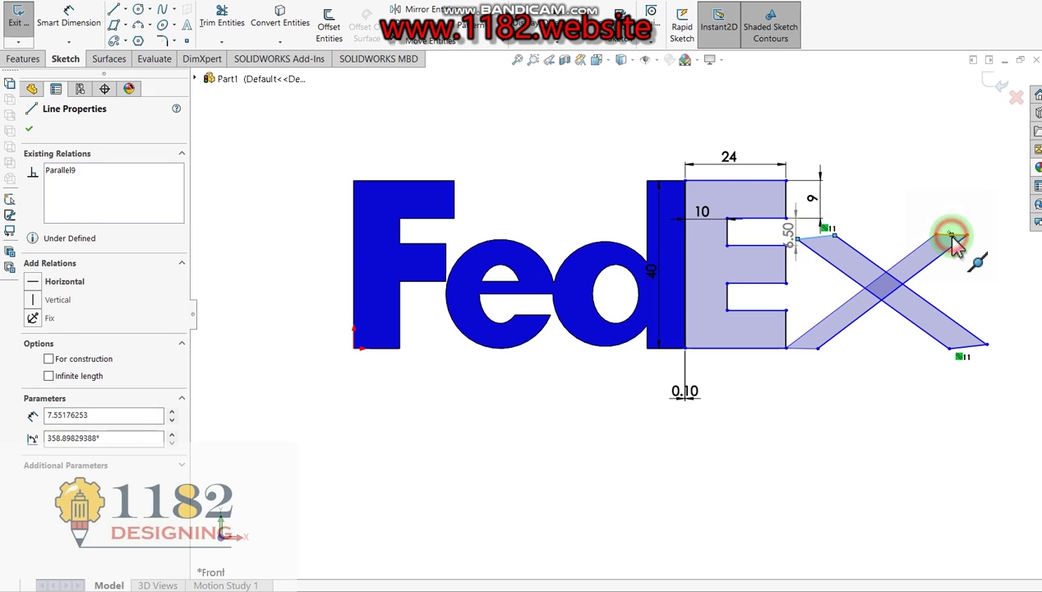
left_click(951, 237, "ctrl")
left_click(875, 233)
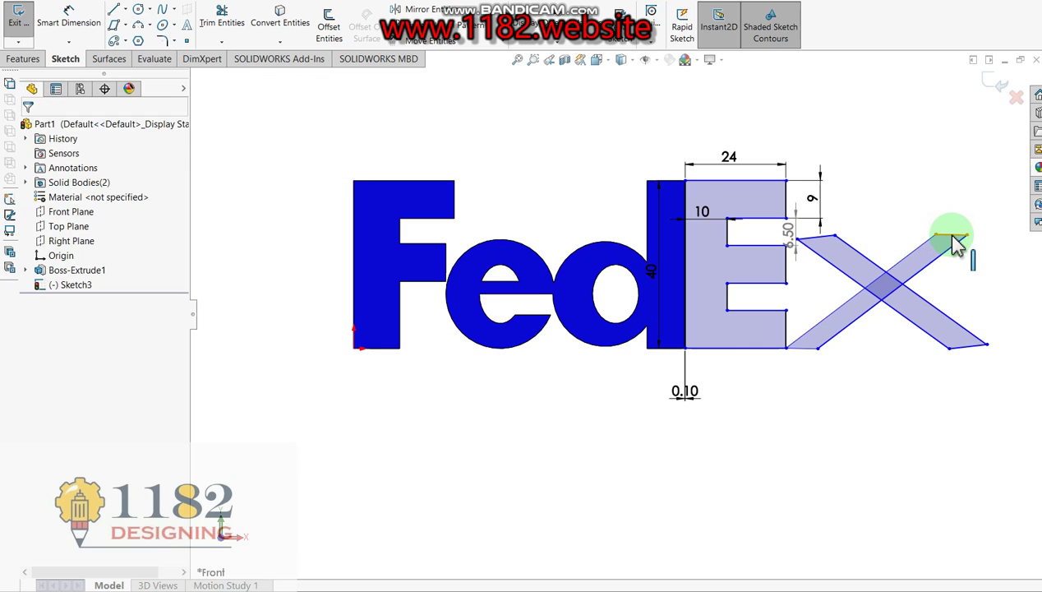
left_click(955, 238)
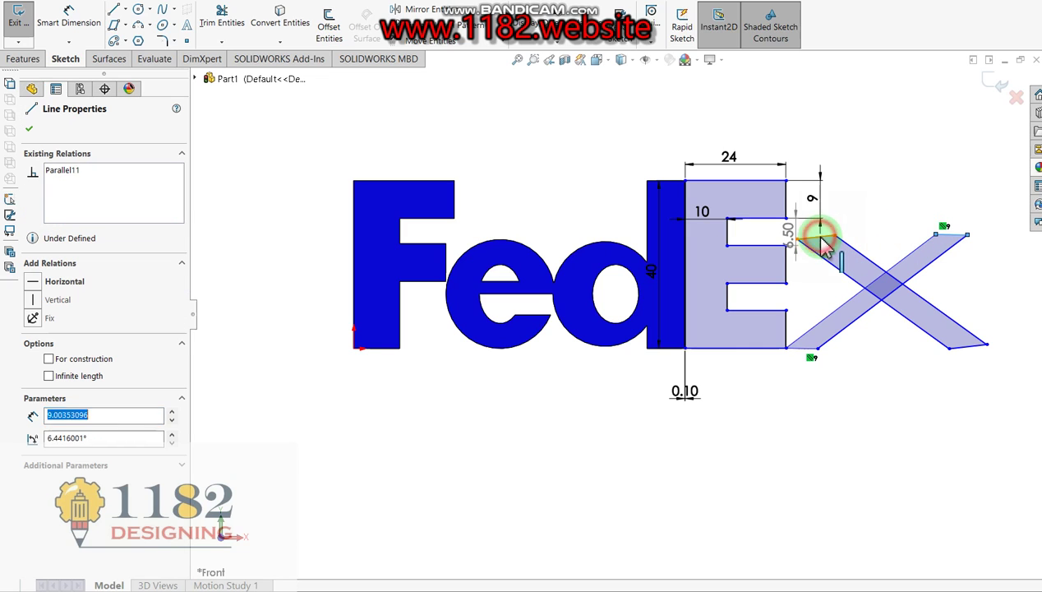
left_click(820, 238, "ctrl")
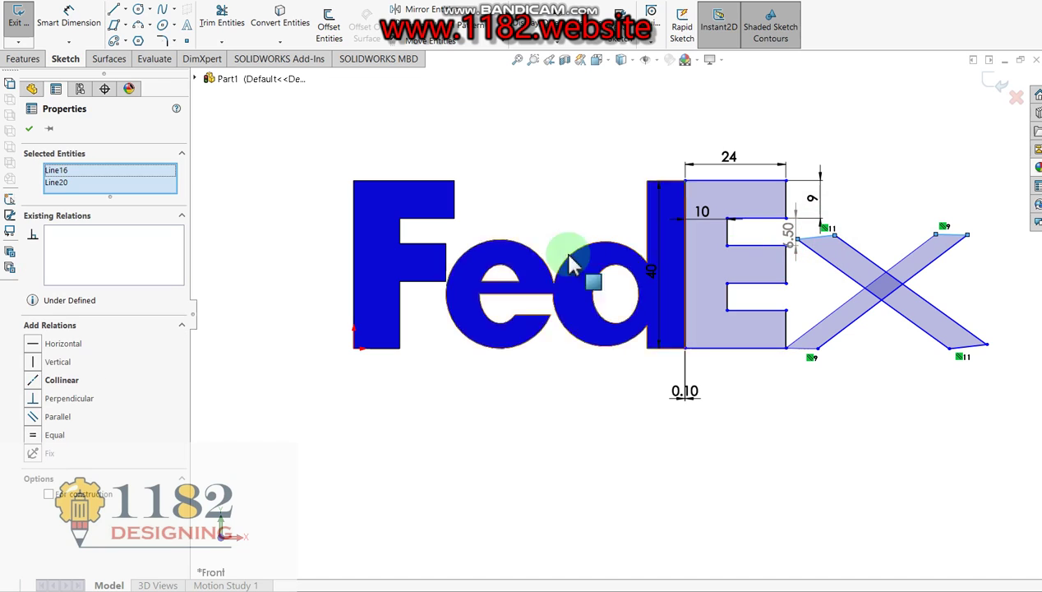
left_click(33, 345)
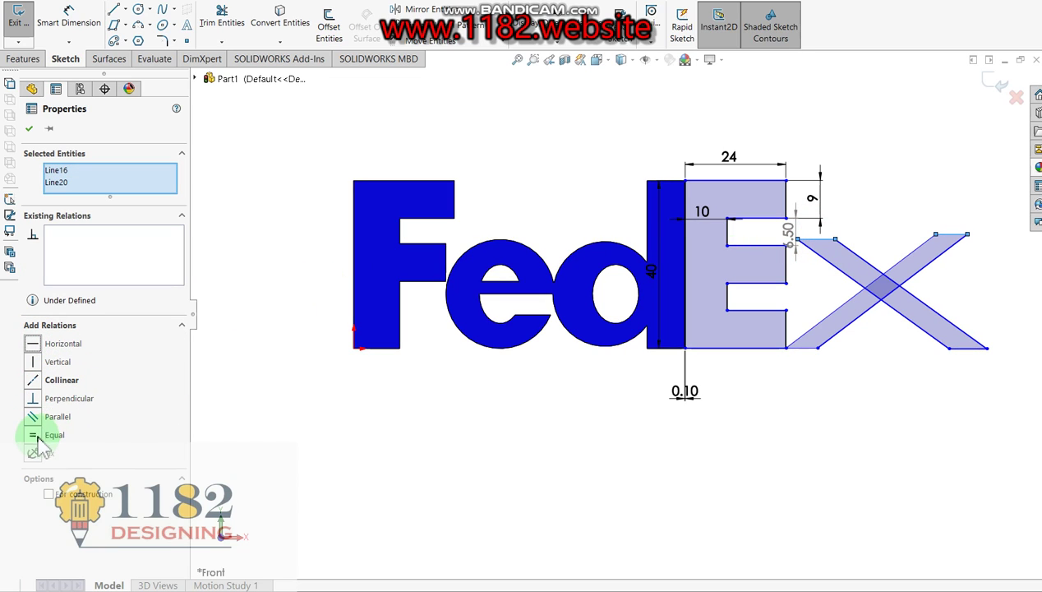
left_click(34, 383)
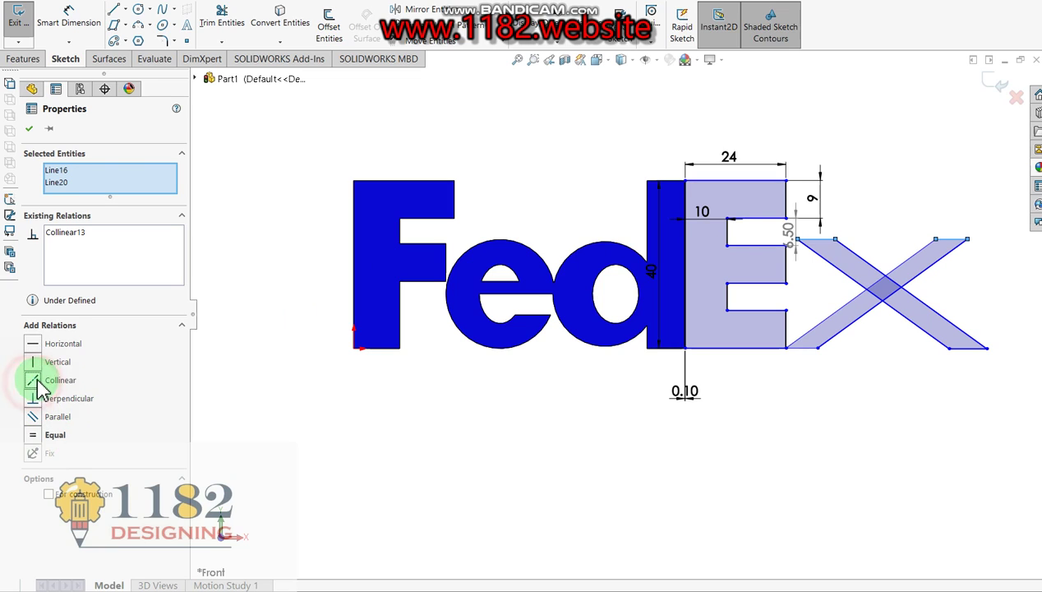
left_click(31, 130)
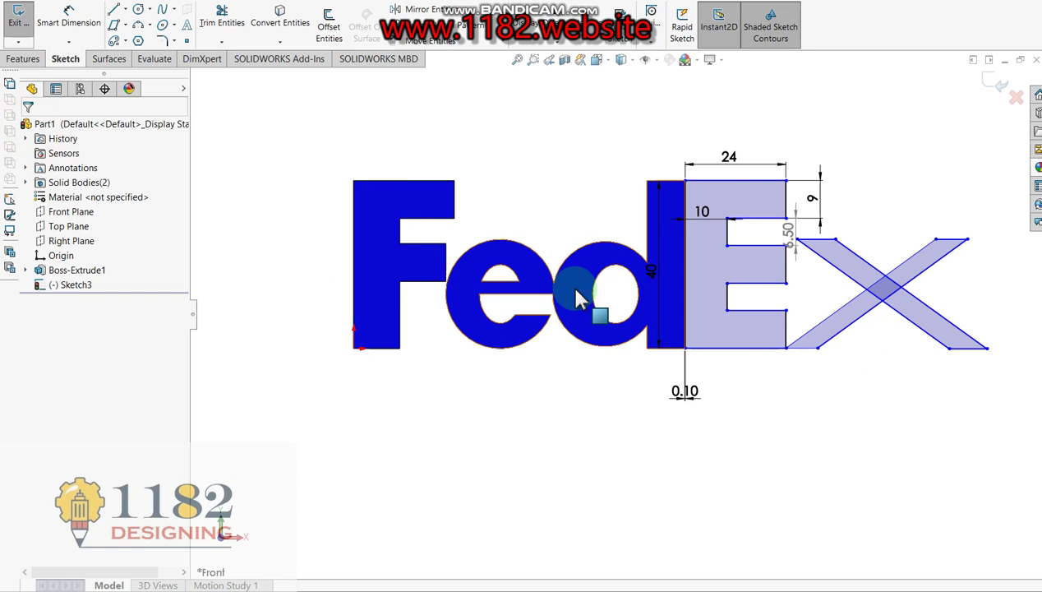
Step: Dimension the angle between the two x strokes as 82°
left_click(72, 20)
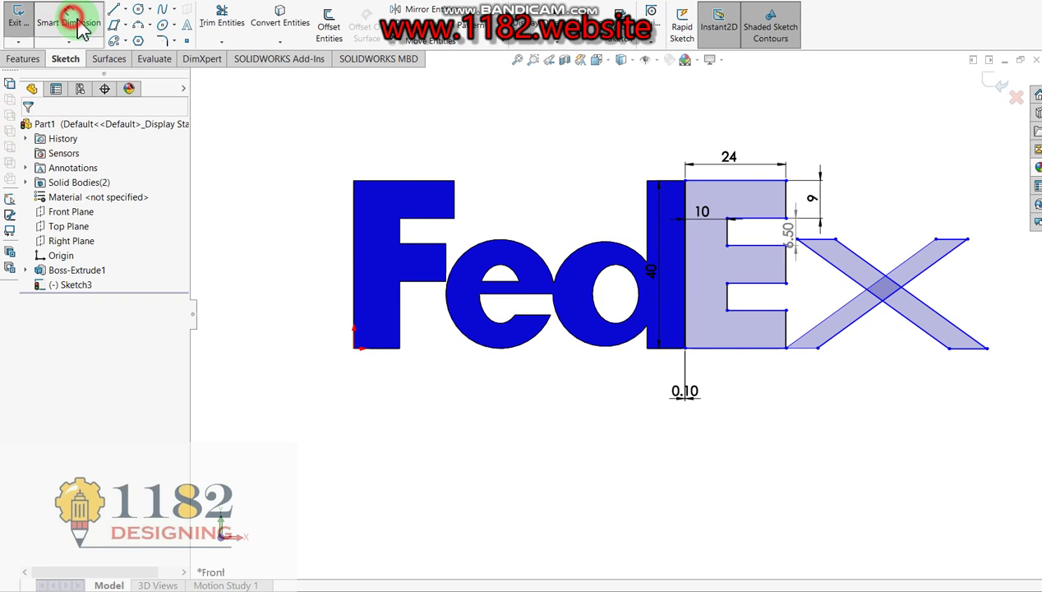
left_click(898, 316)
left_click(873, 321)
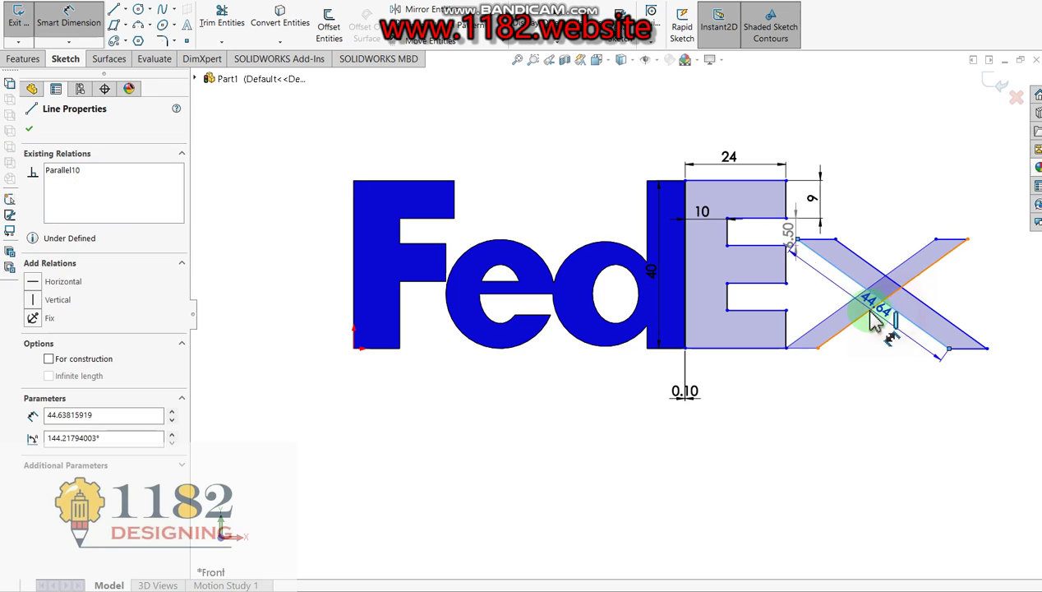
left_click(878, 384)
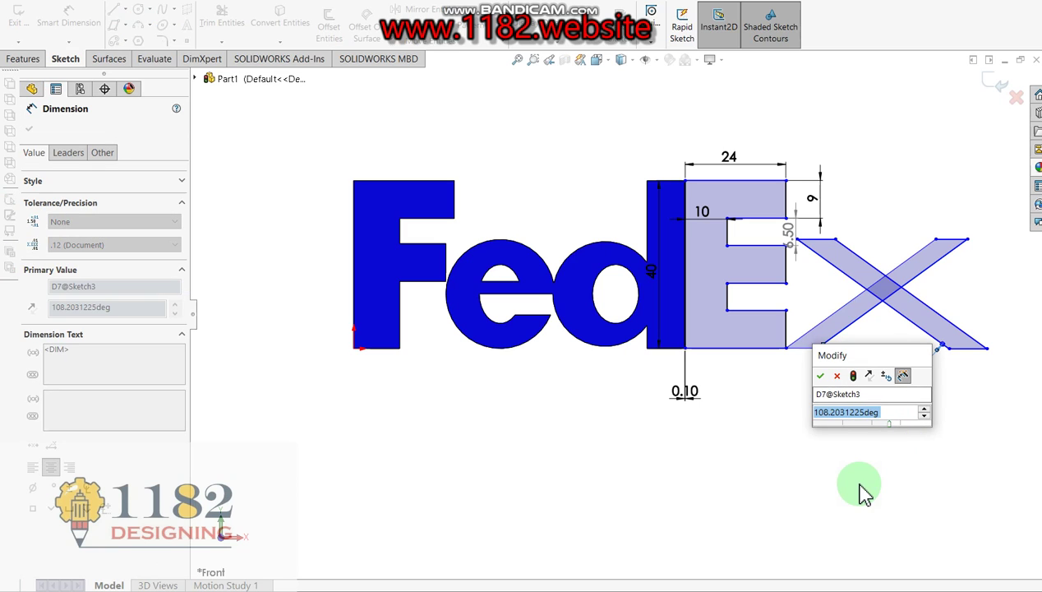
type("82")
key("Return")
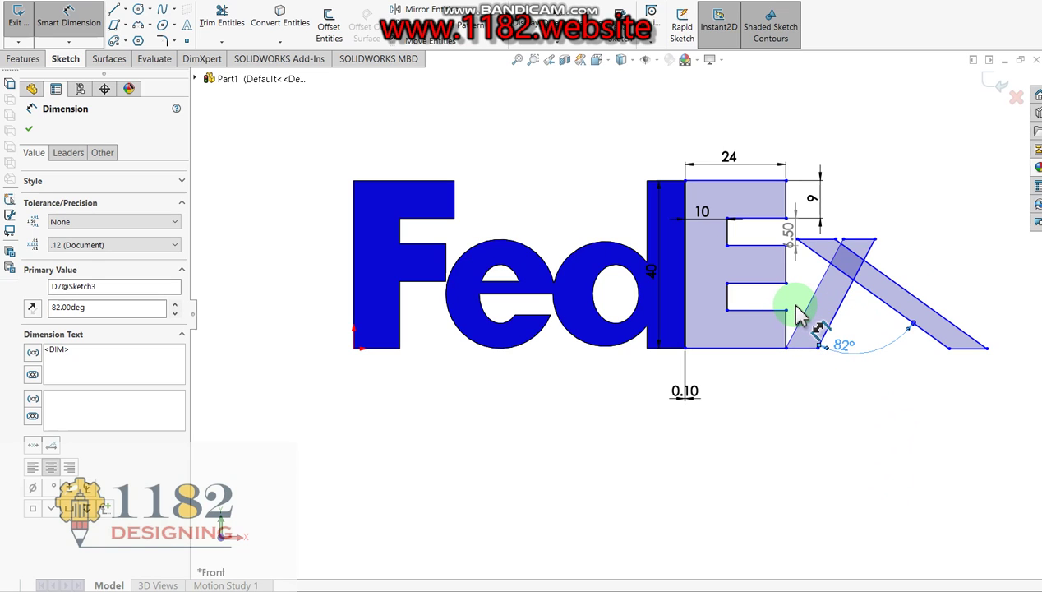
key("Escape")
Step: Align the x's top-right and bottom-right endpoints with a Vertical relation
left_click(874, 239)
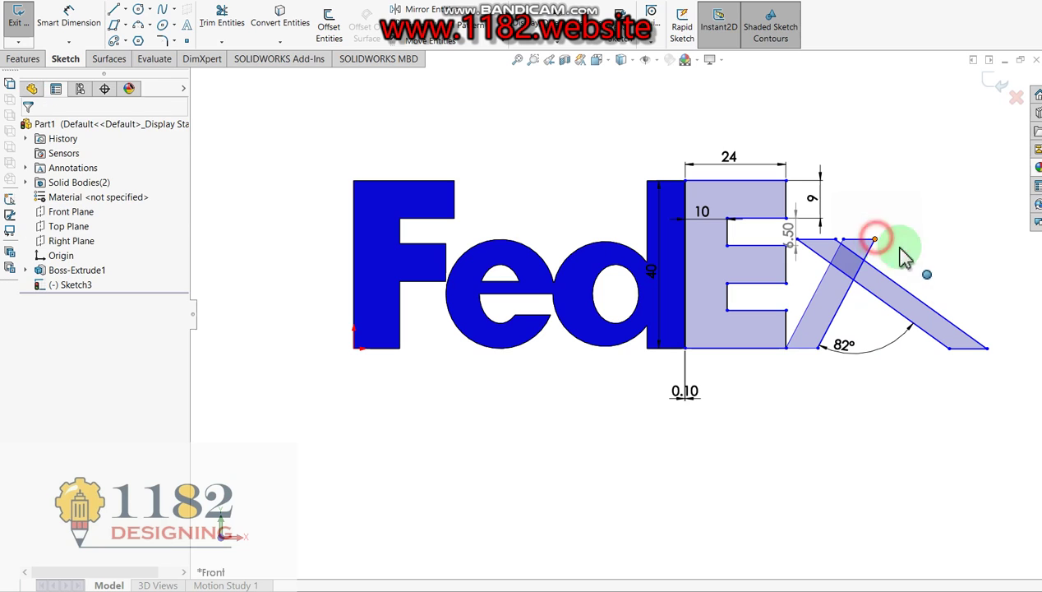
left_click(987, 349, "ctrl")
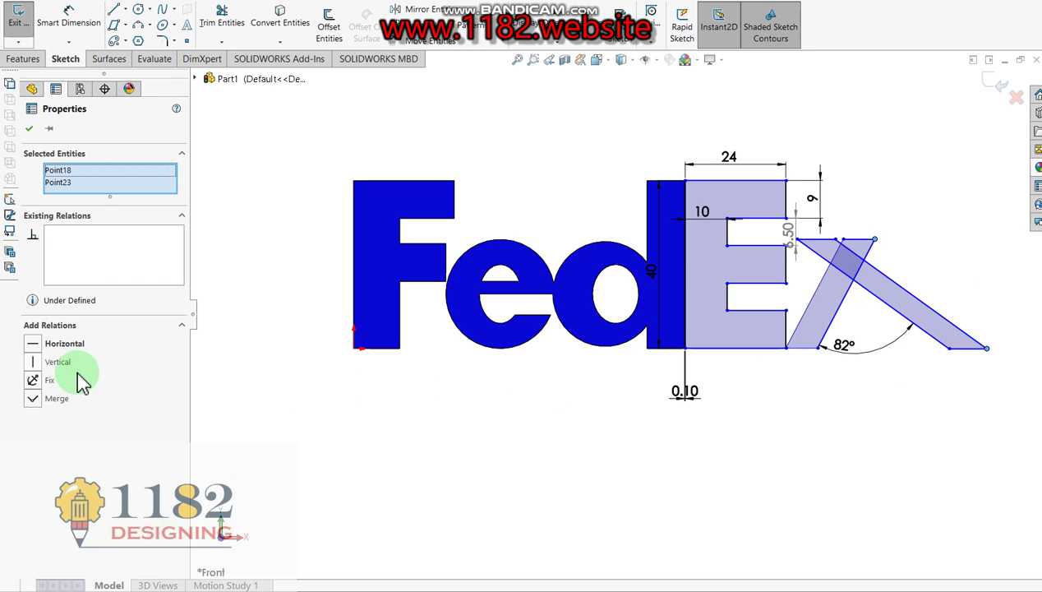
left_click(42, 361)
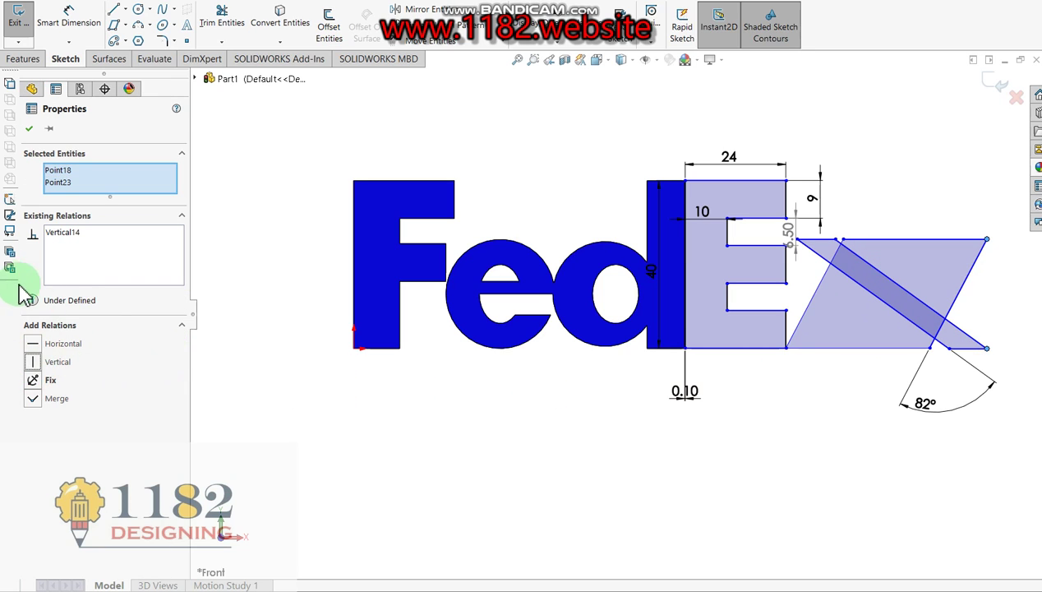
left_click(30, 132)
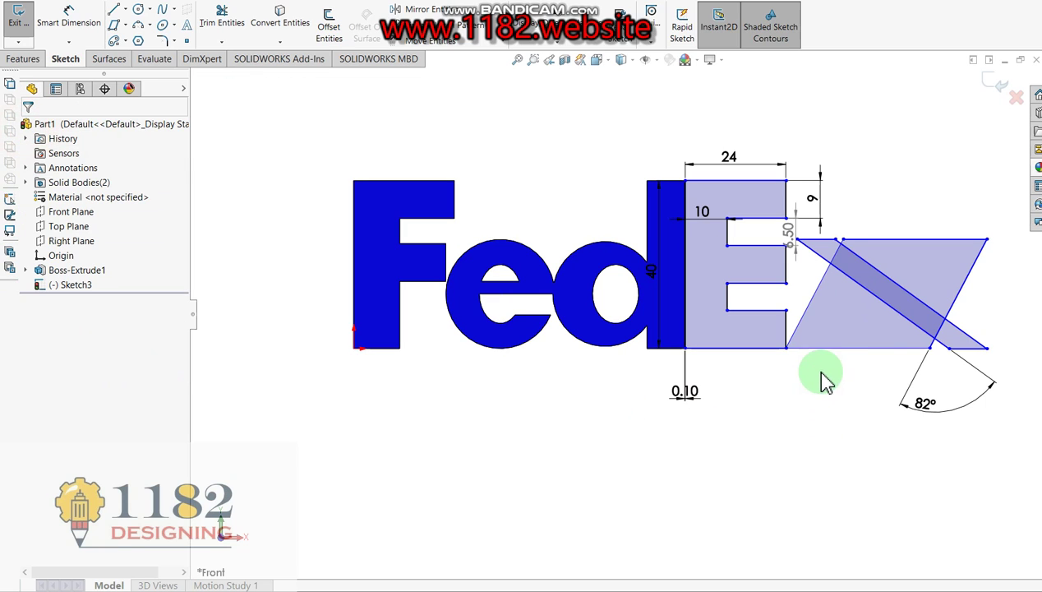
Step: Dimension both bottom edges of the x strokes to 12 mm
left_click(79, 29)
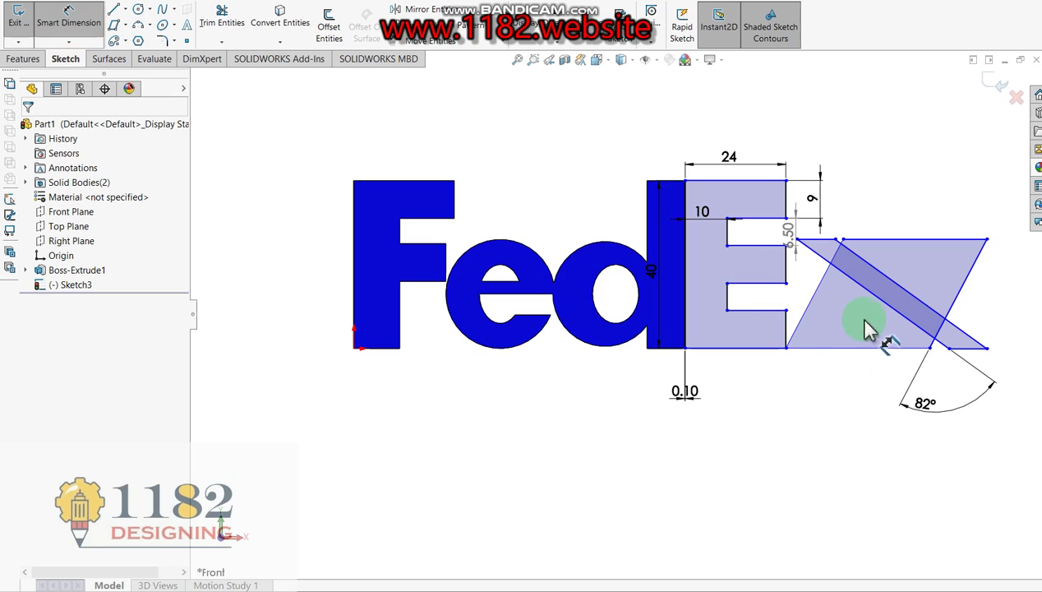
left_click(847, 352)
left_click(819, 398)
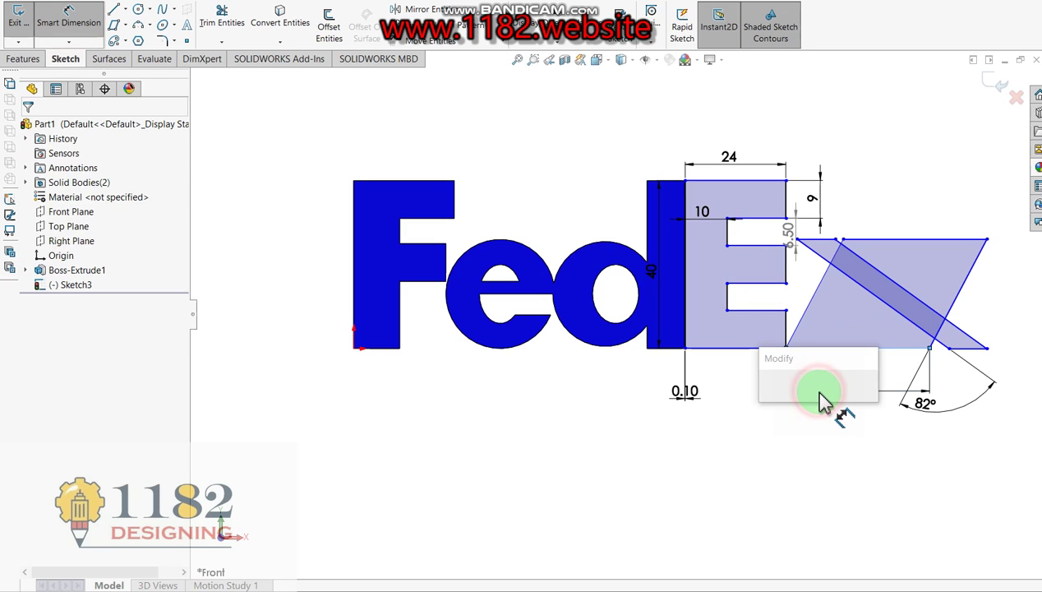
type("12")
key("Return")
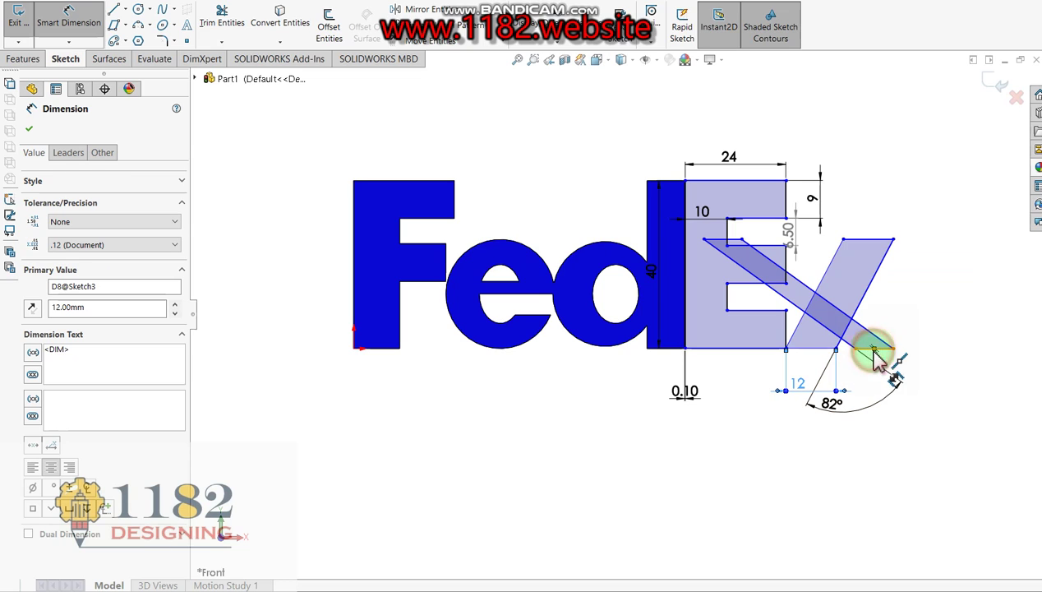
left_click(886, 356)
key("Escape")
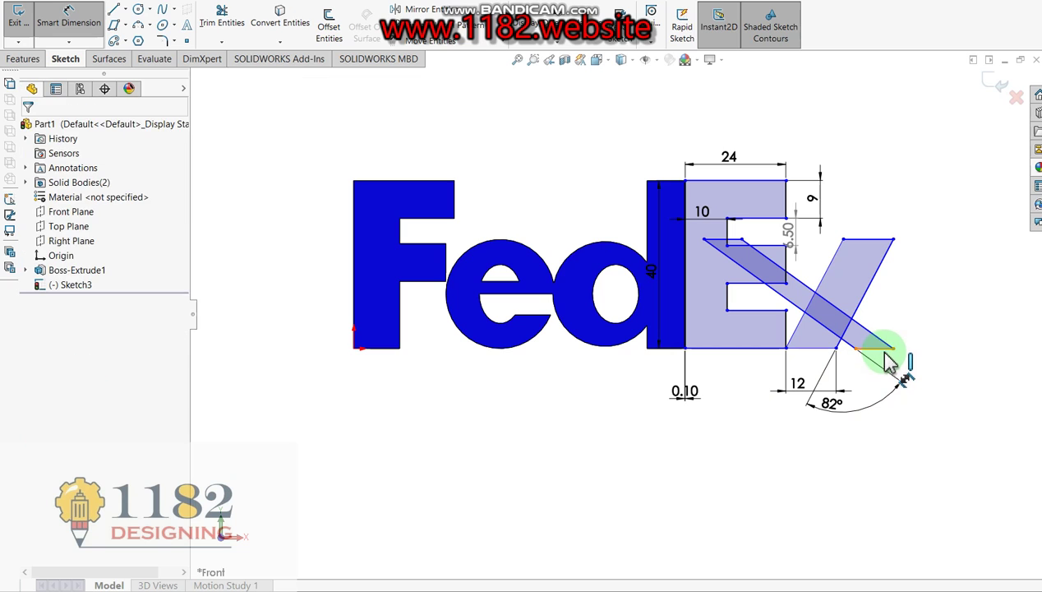
left_click(886, 356)
left_click(881, 378)
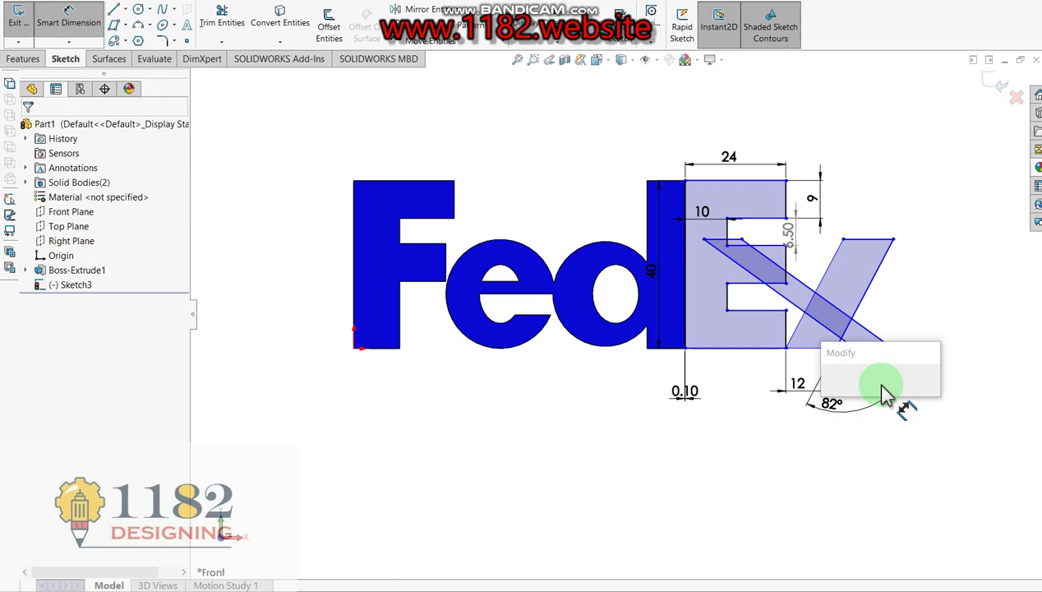
type("12")
key("Return")
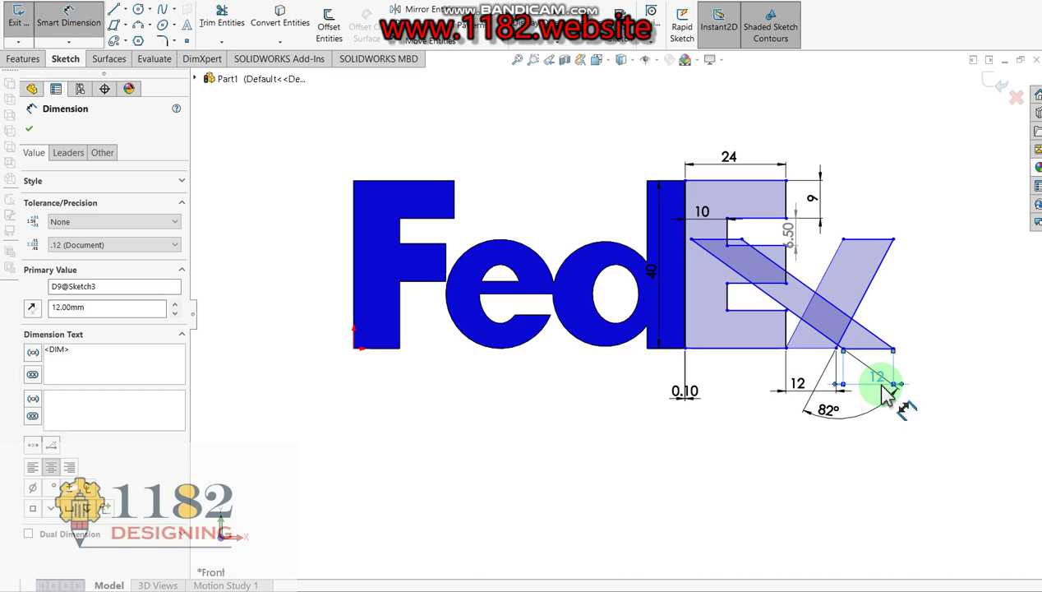
left_click(691, 241)
key("Escape")
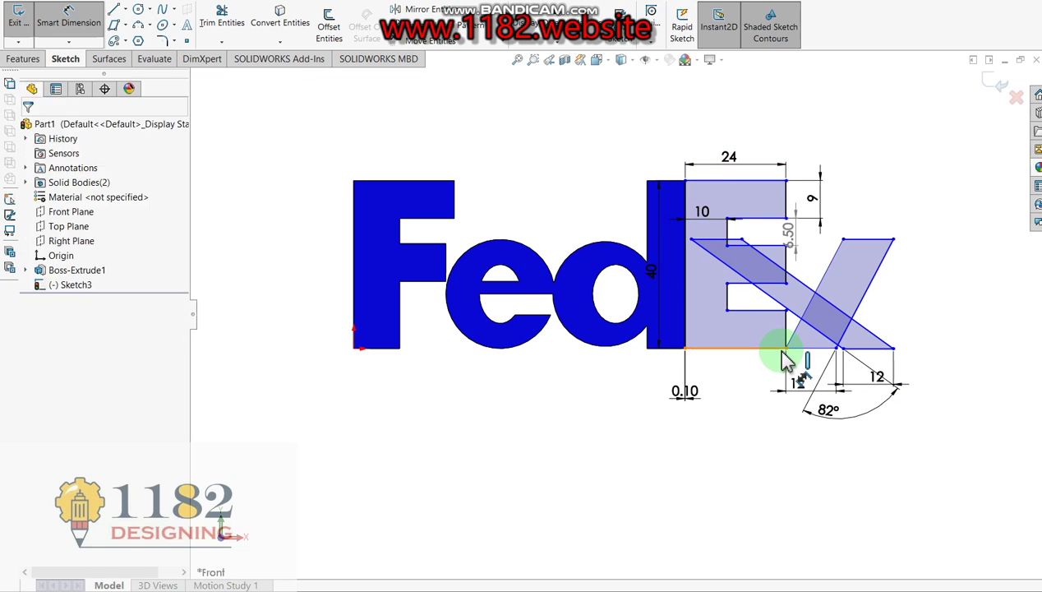
Step: Align the E's lower-right corner vertically with the diagonal's upper-left endpoint
left_click(787, 349)
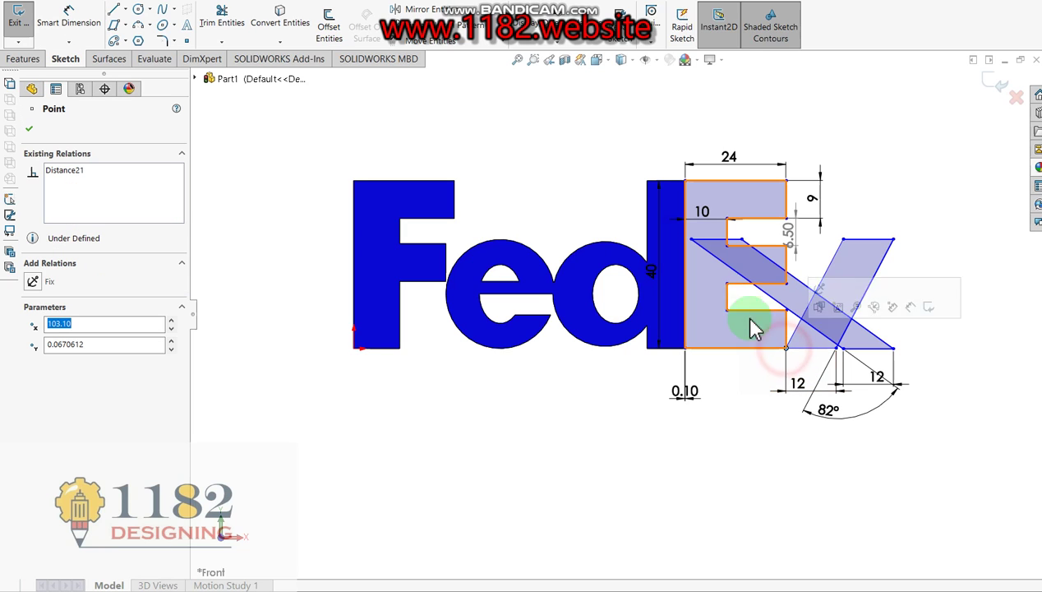
left_click(693, 241, "ctrl")
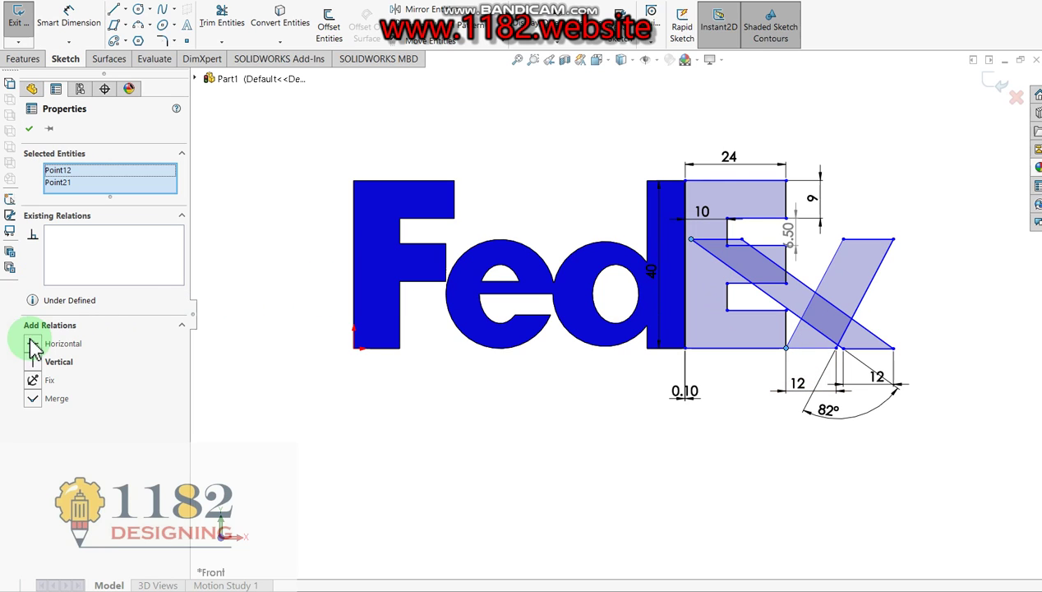
left_click(58, 360)
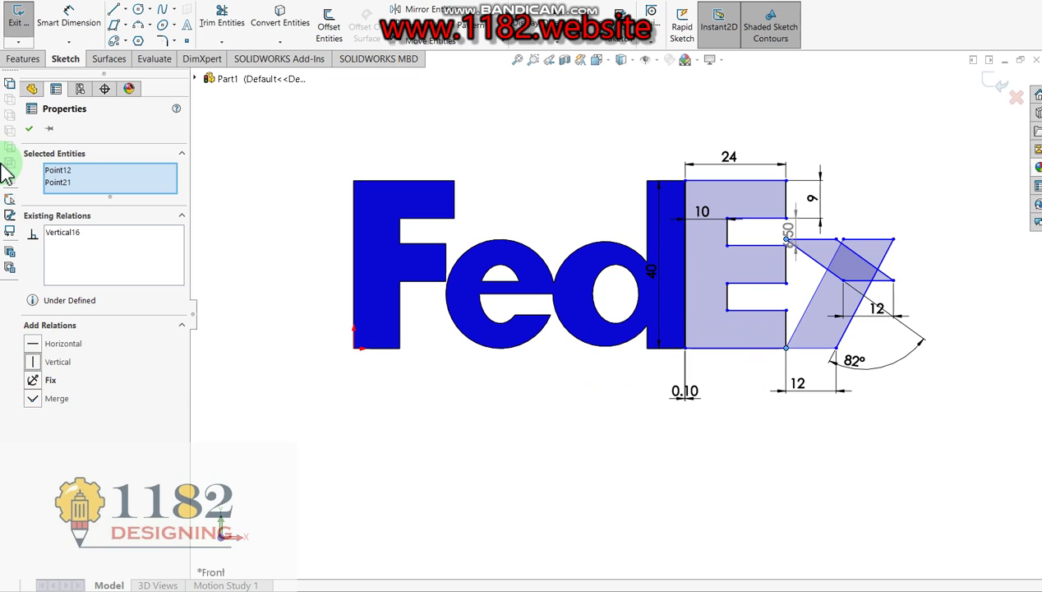
left_click(29, 128)
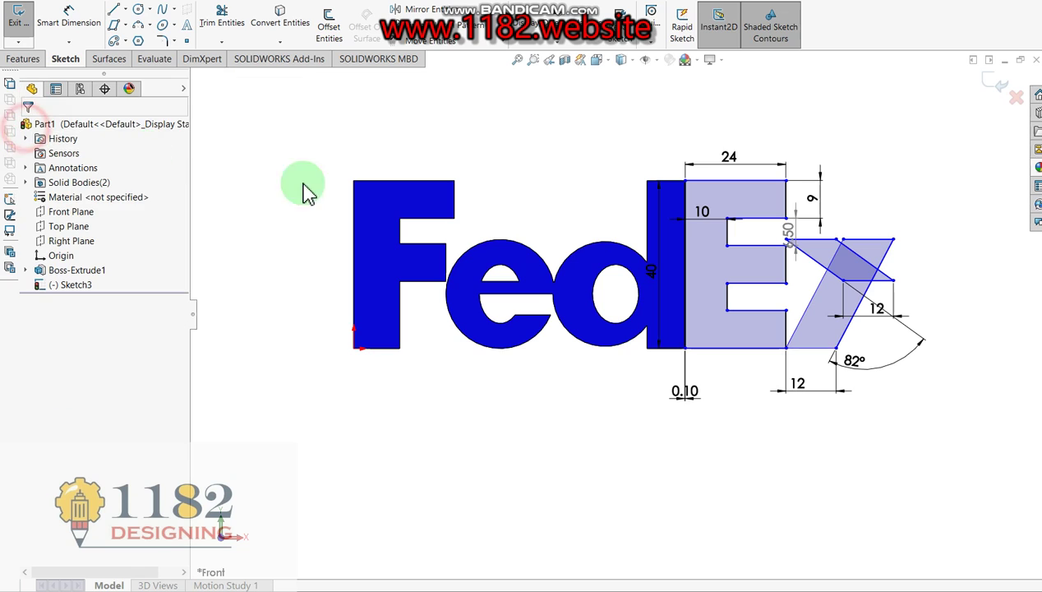
Step: Make the bottom edges of the two x legs collinear
left_click(867, 284)
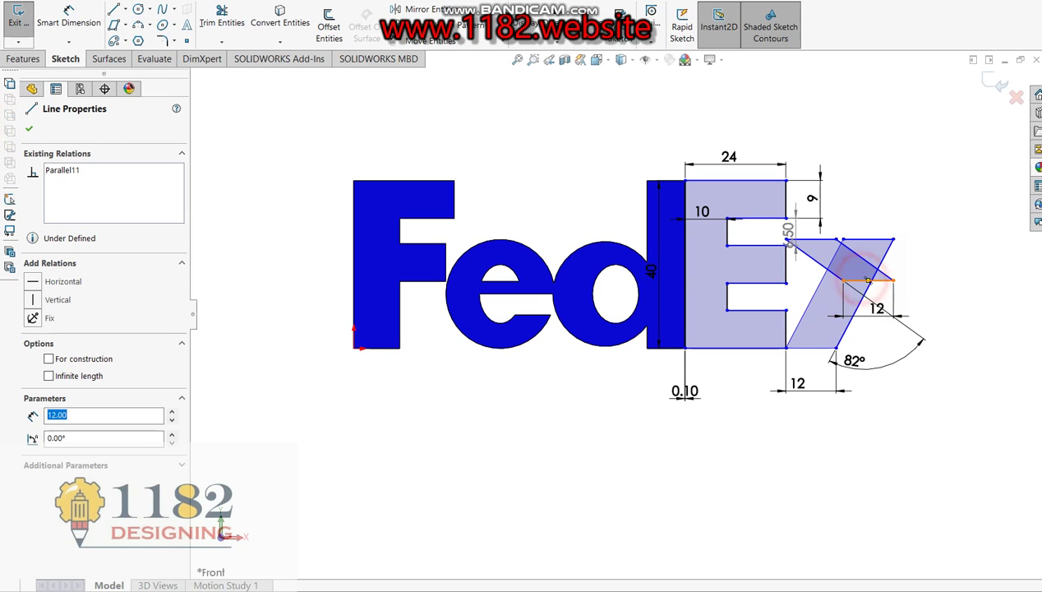
left_click(817, 351, "ctrl")
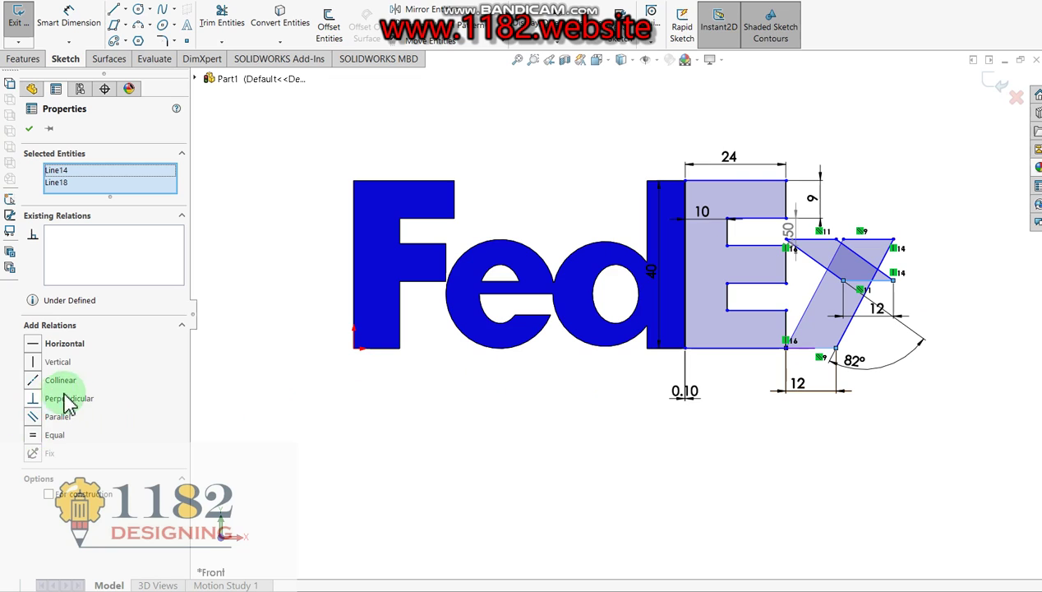
left_click(33, 383)
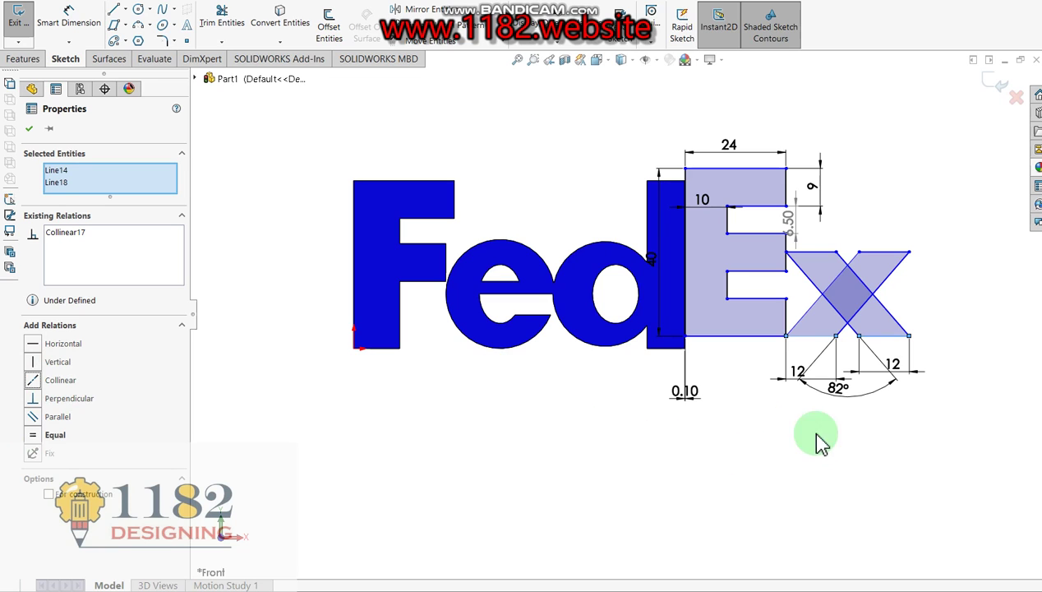
mouse_move(255, 79)
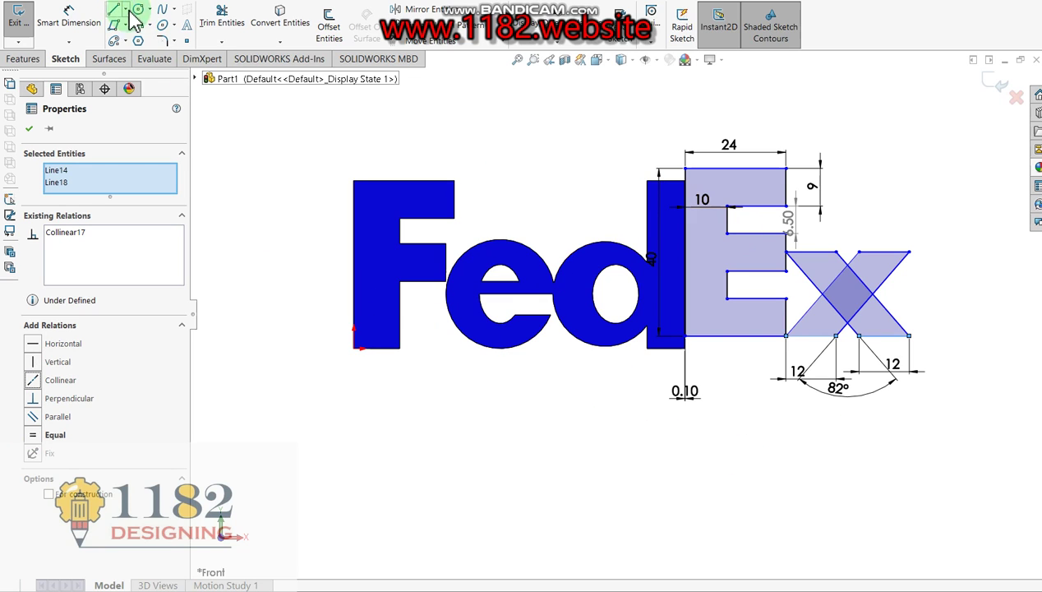
Step: Trim away the crossing lines inside the x with Trim Entities
left_click(221, 16)
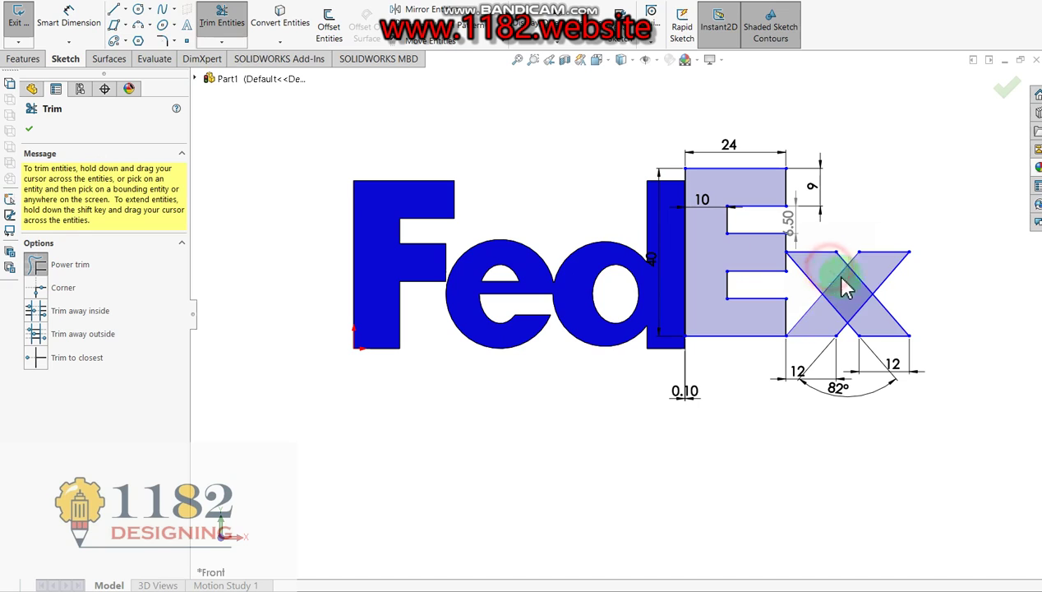
left_click_drag(845, 286, 888, 237)
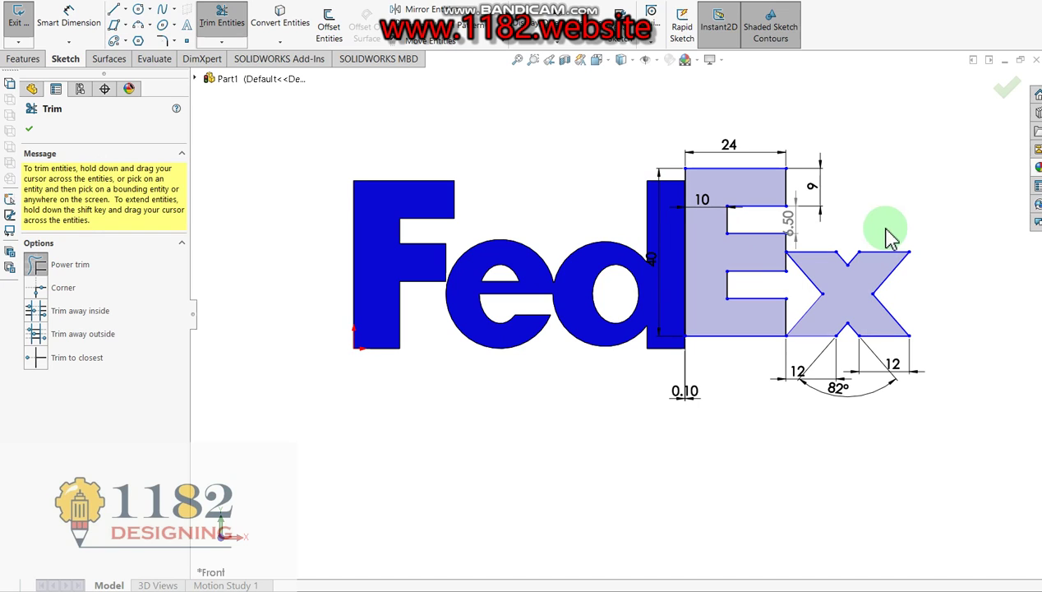
left_click(1006, 87)
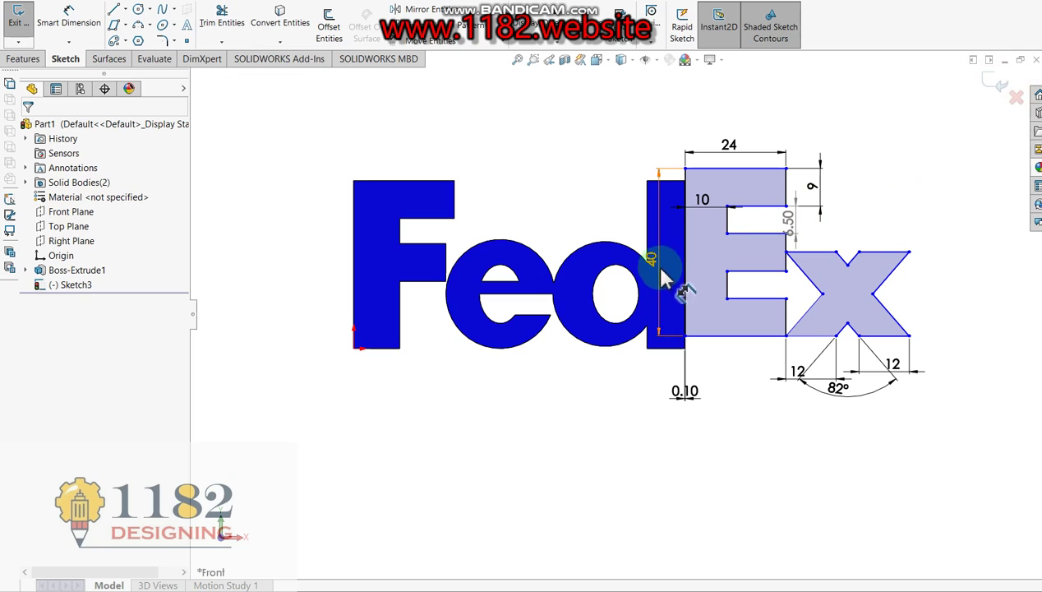
Step: Extrude the E and x regions 10 mm as Boss-Extrude2
left_click(999, 92)
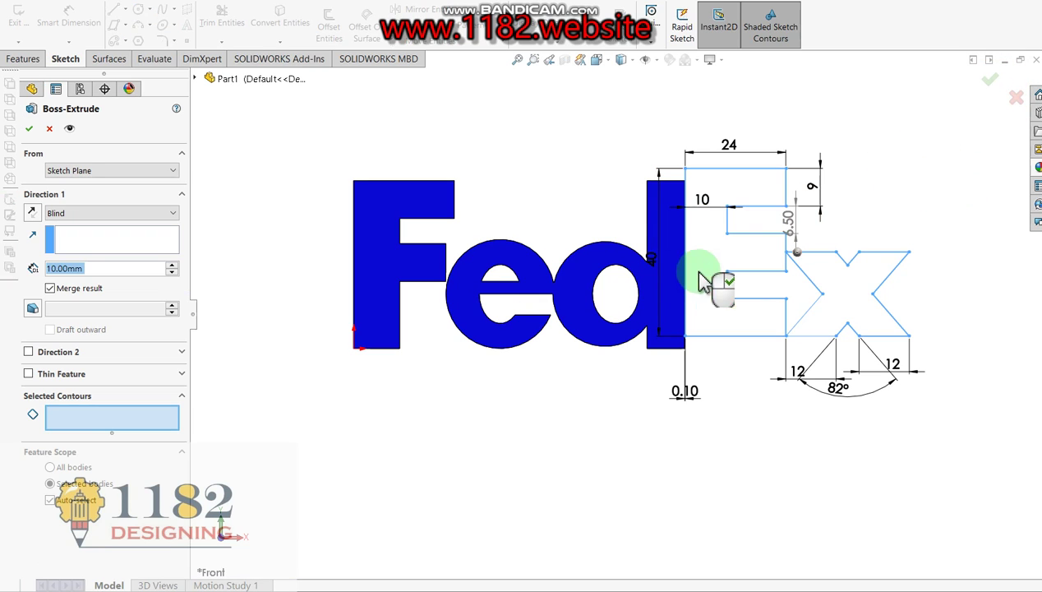
left_click(714, 250)
left_click(821, 280)
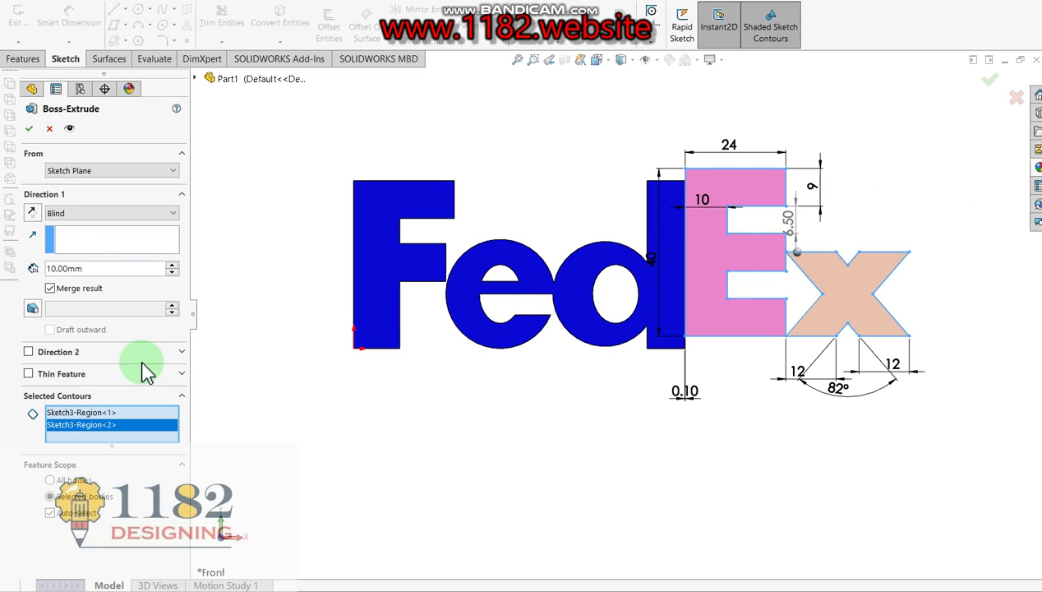
left_click(33, 131)
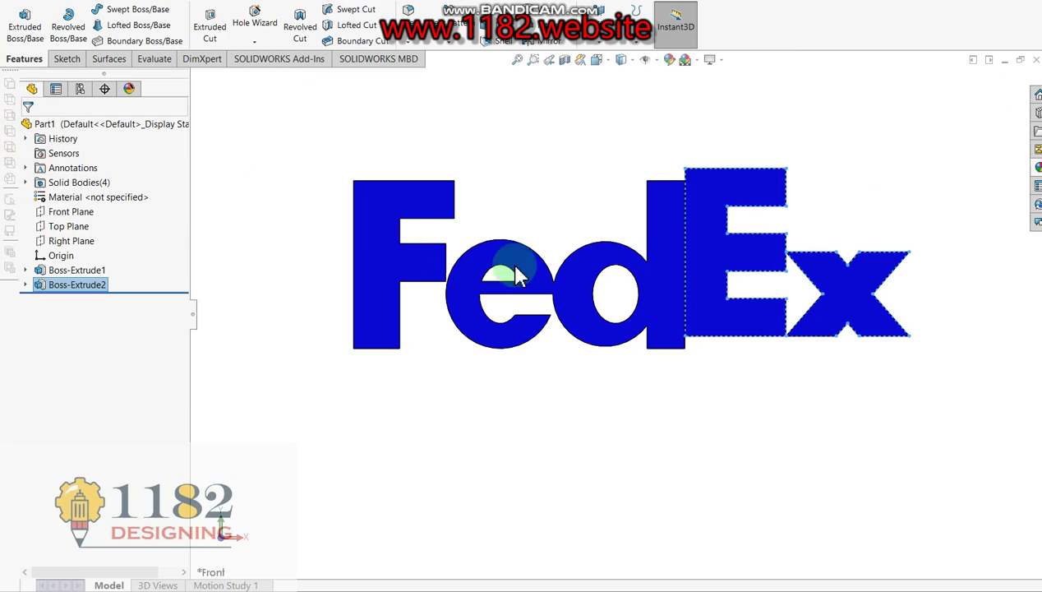
Step: Remove all part appearances via Boss-Extrude2's Appearances menu
left_click(86, 293)
right_click(86, 293)
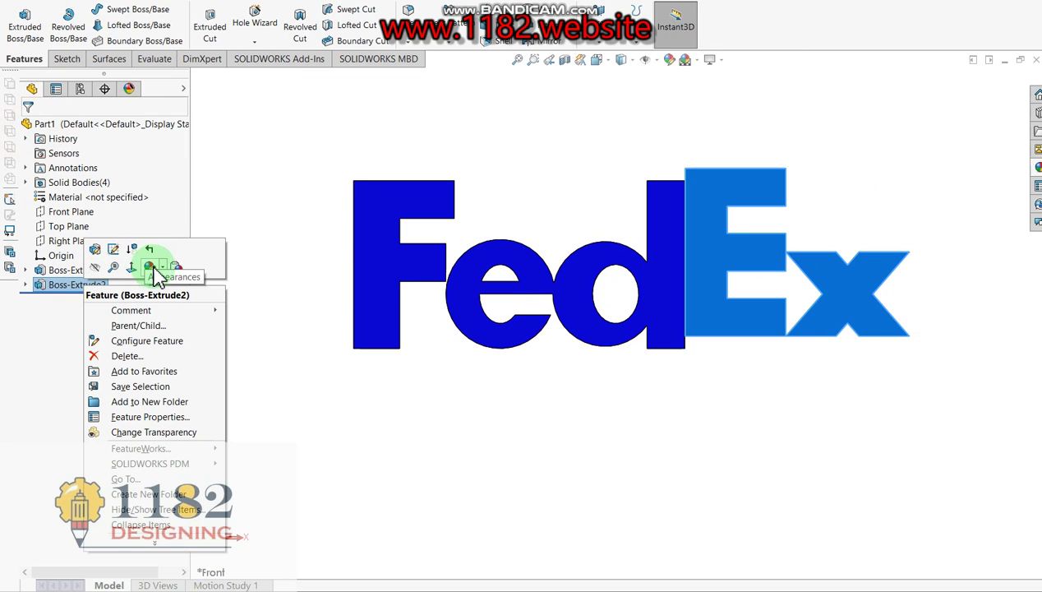
left_click(163, 275)
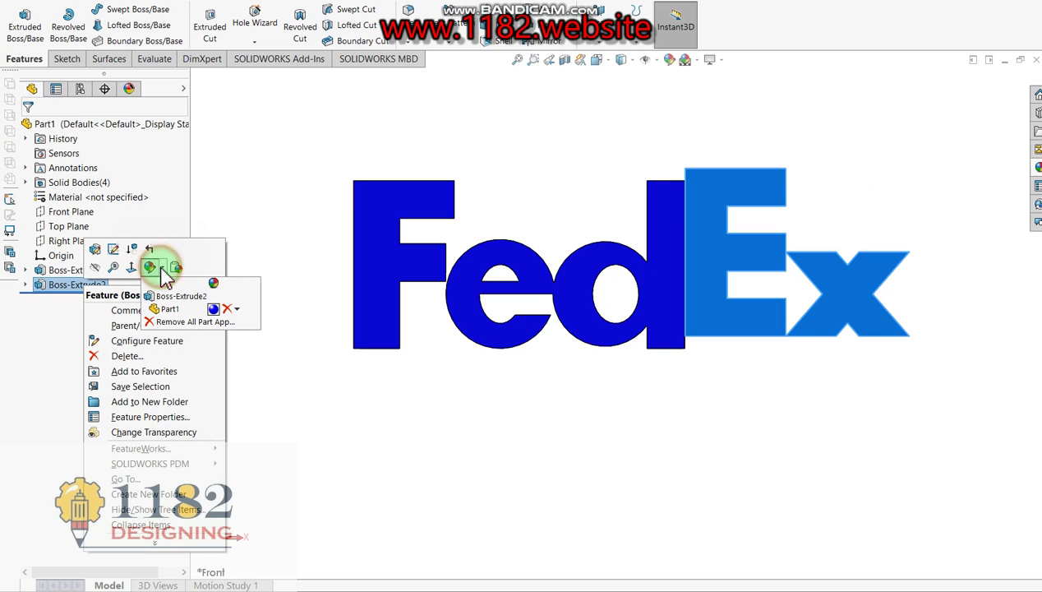
left_click(227, 308)
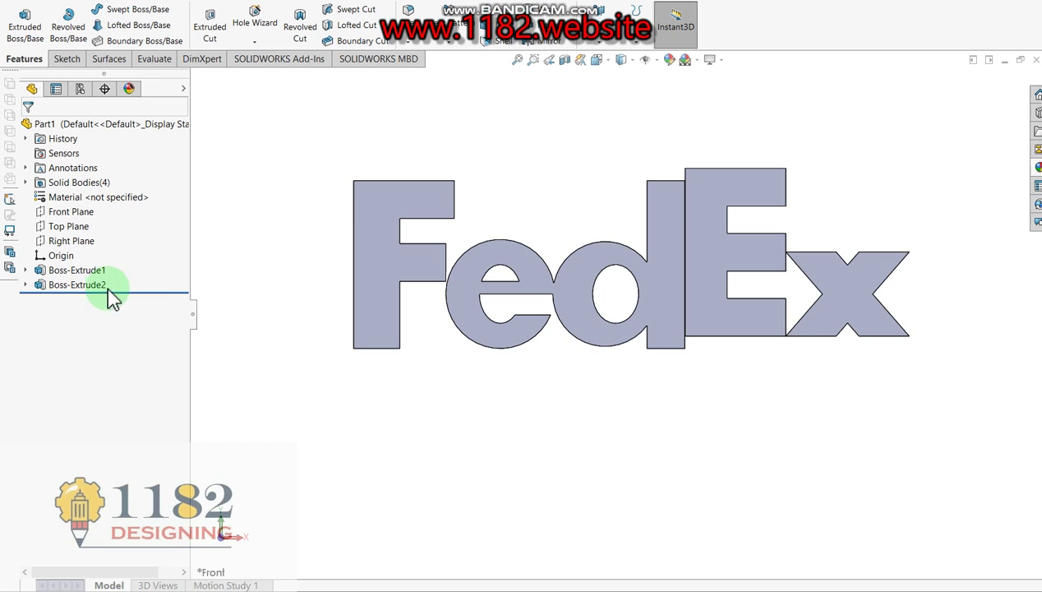
Step: Colour Boss-Extrude1 (Fed) blue and Boss-Extrude2 (Ex) orange
left_click(80, 271)
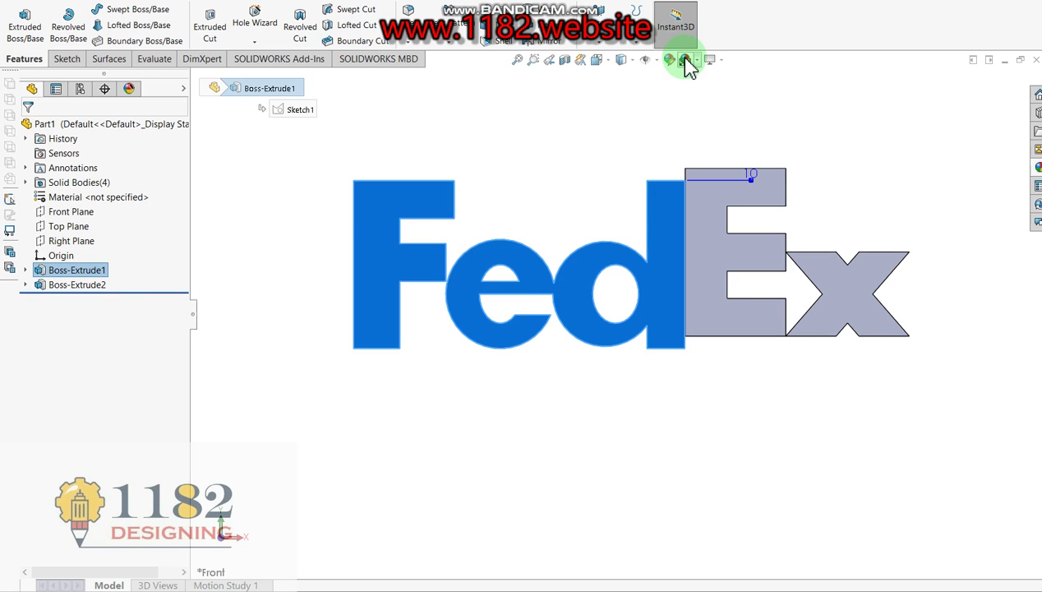
left_click(418, 296)
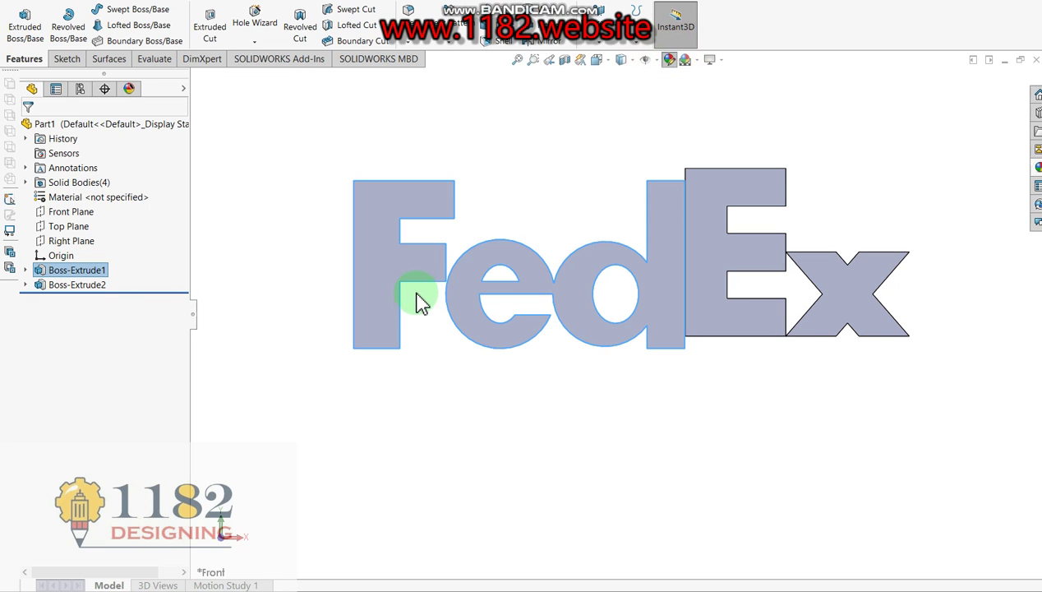
left_click(105, 434)
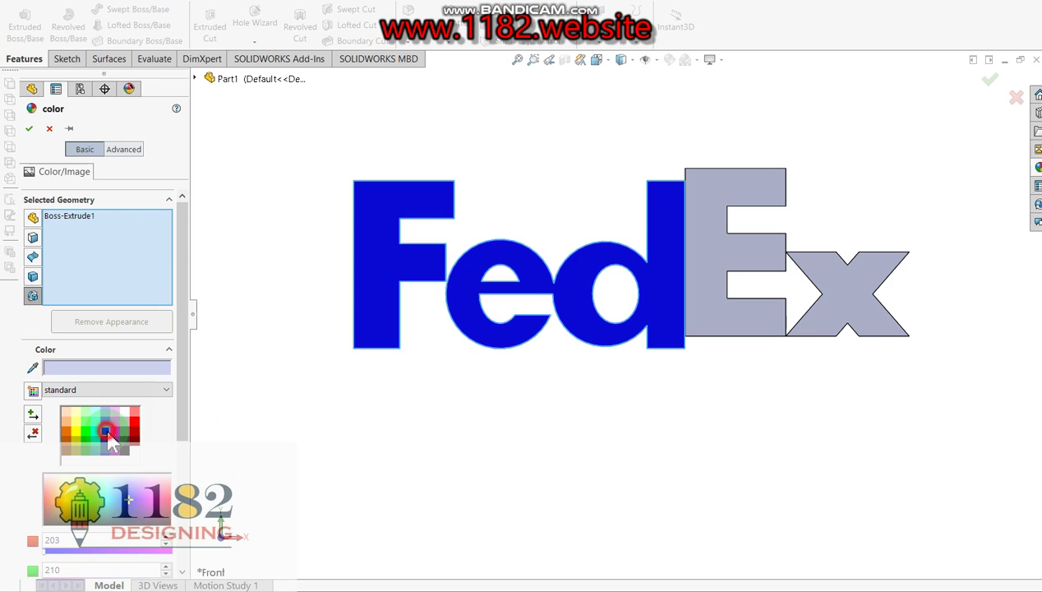
left_click(31, 130)
left_click(70, 284)
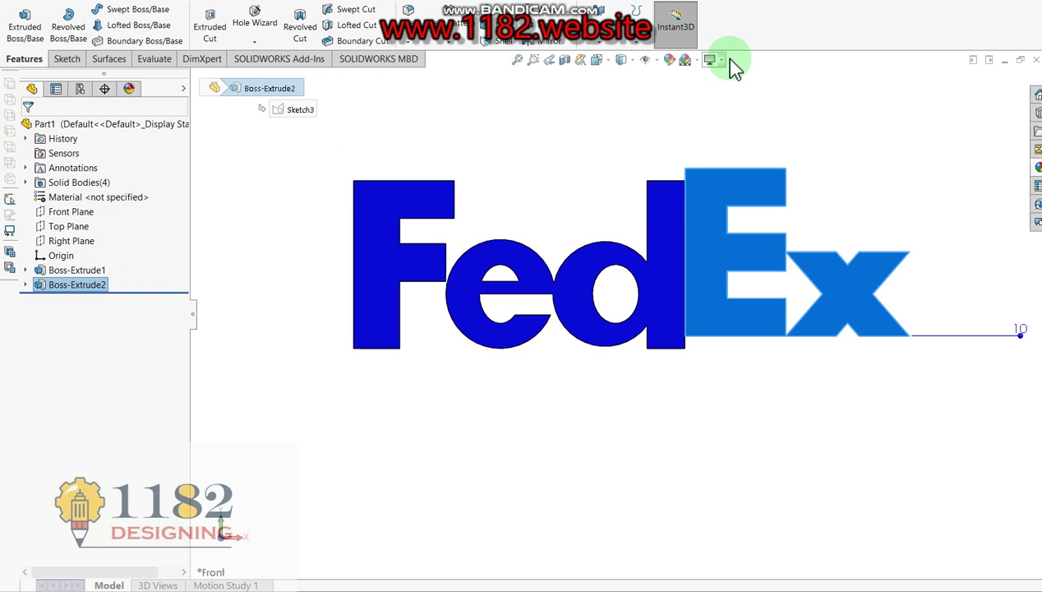
left_click(671, 67)
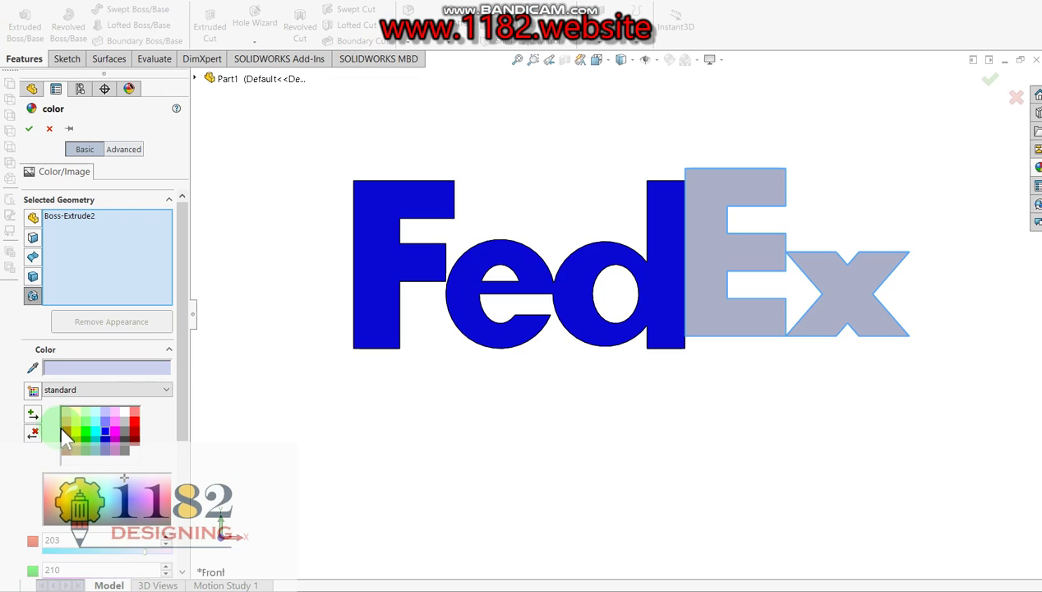
left_click(66, 431)
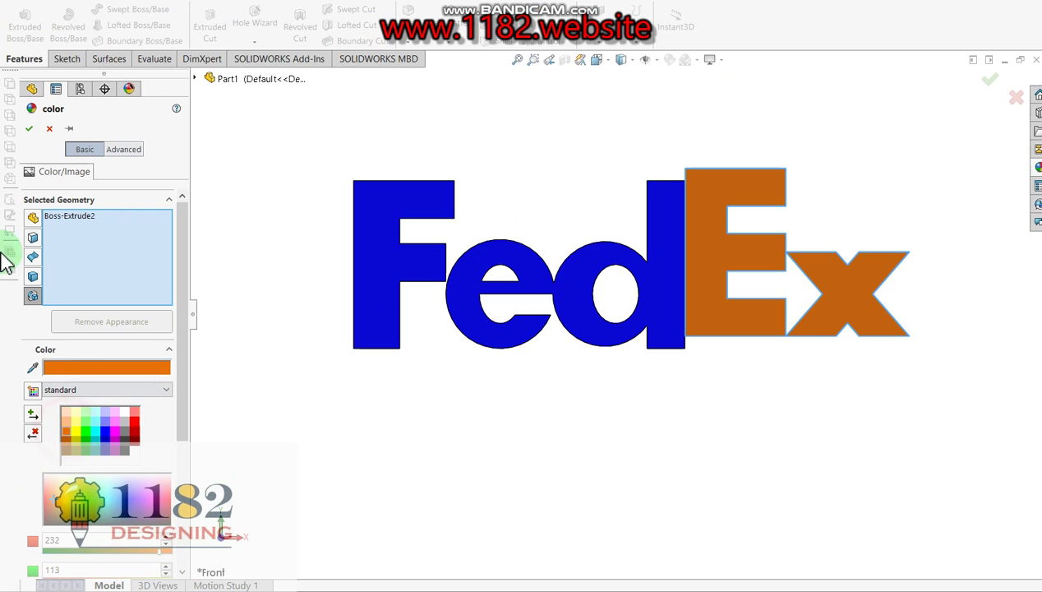
left_click(28, 131)
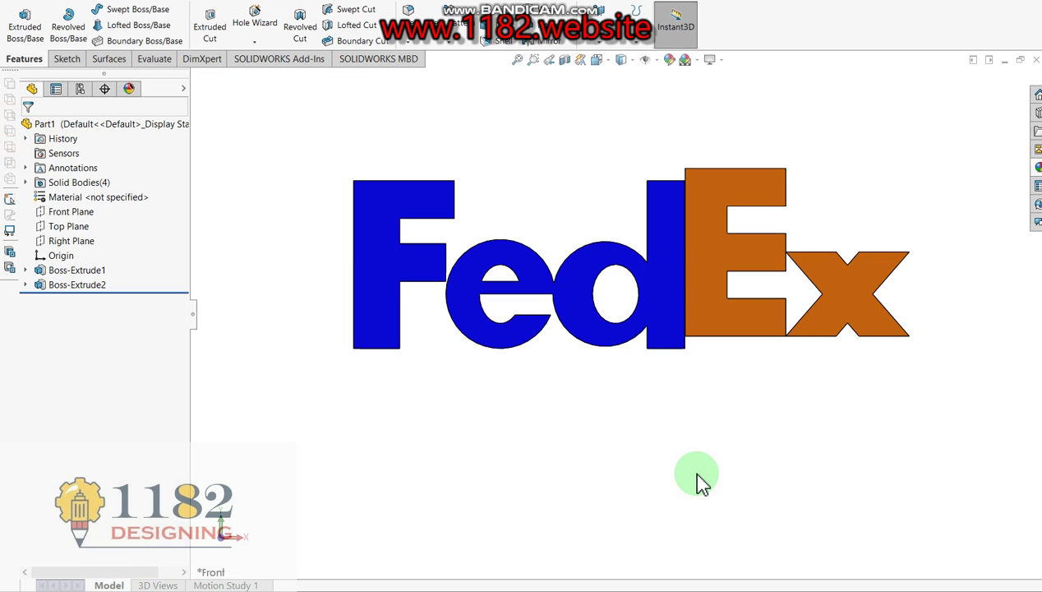
Step: Check the logo from the back and front, finishing in isometric view
key("ctrl+2")
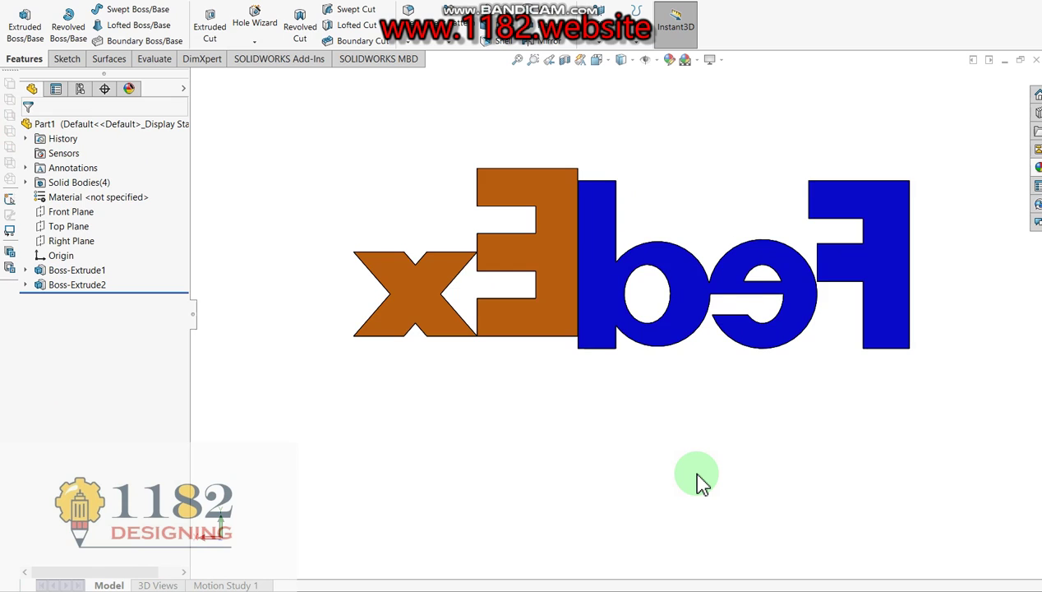
key("ctrl+7")
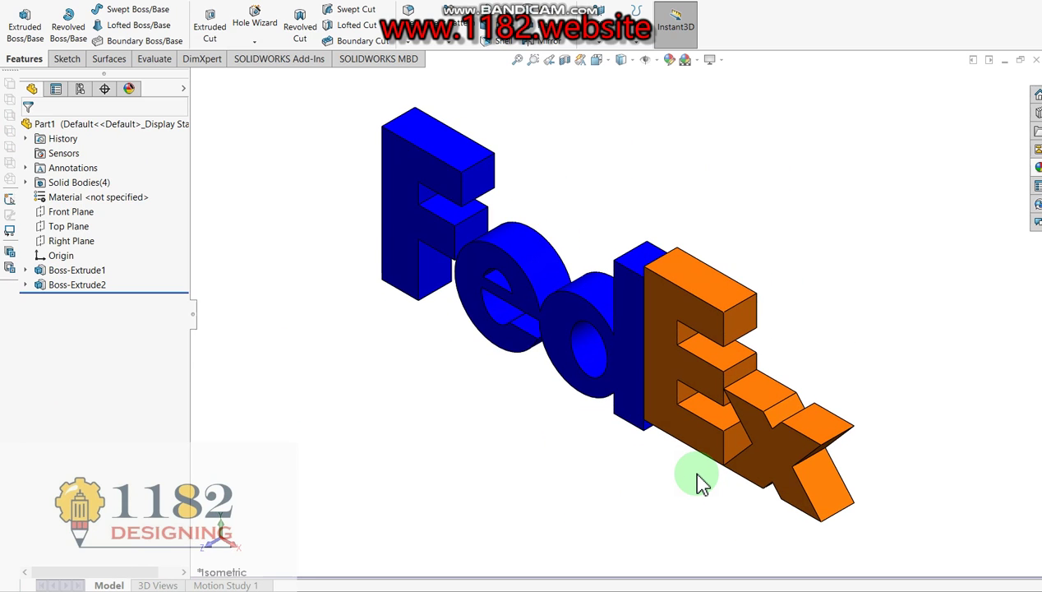
key("ctrl+1")
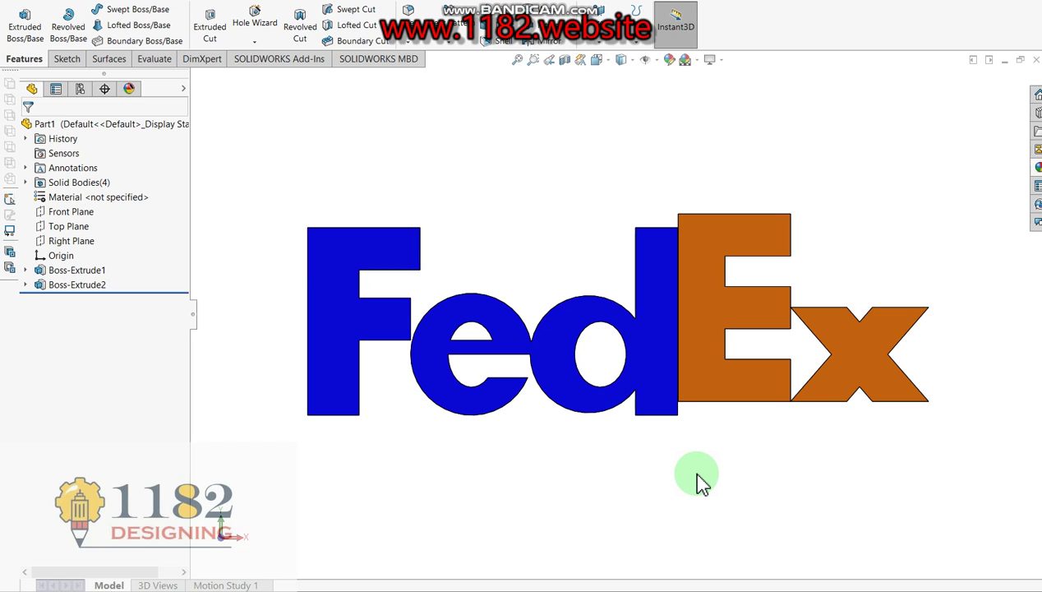
key("ctrl+2")
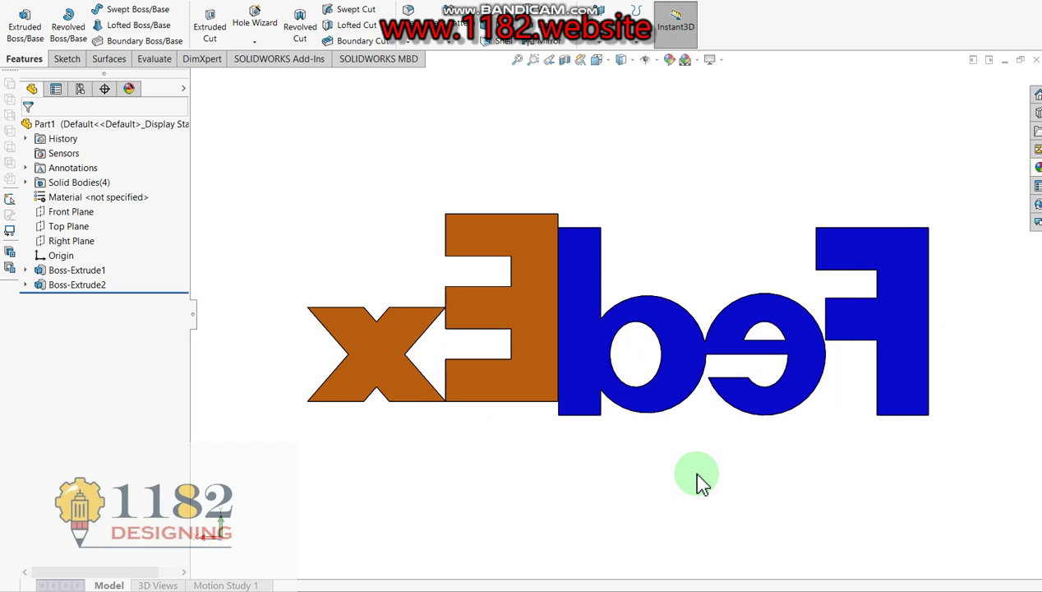
key("ctrl+7")
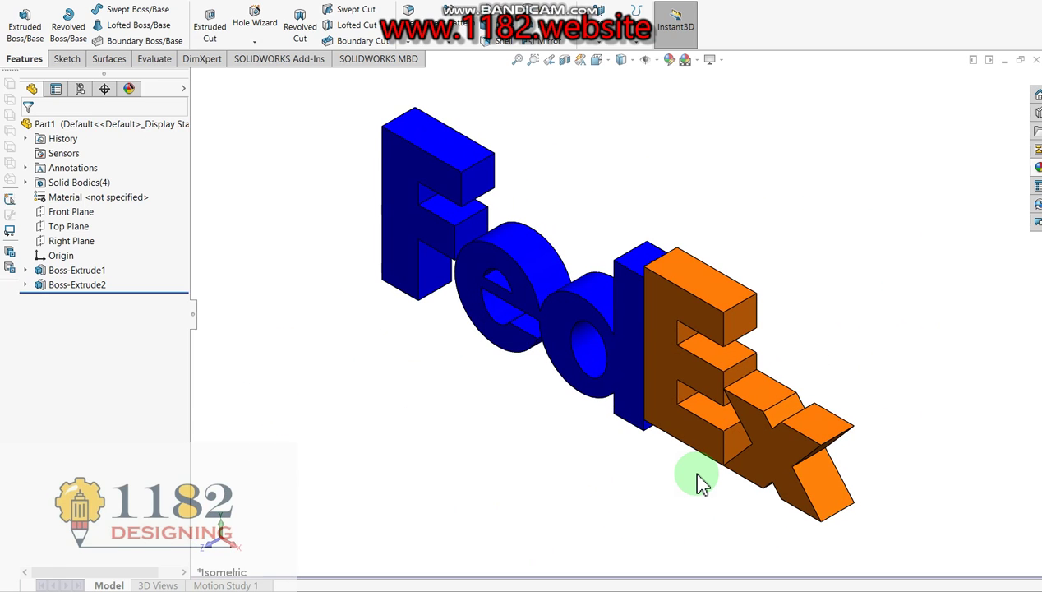